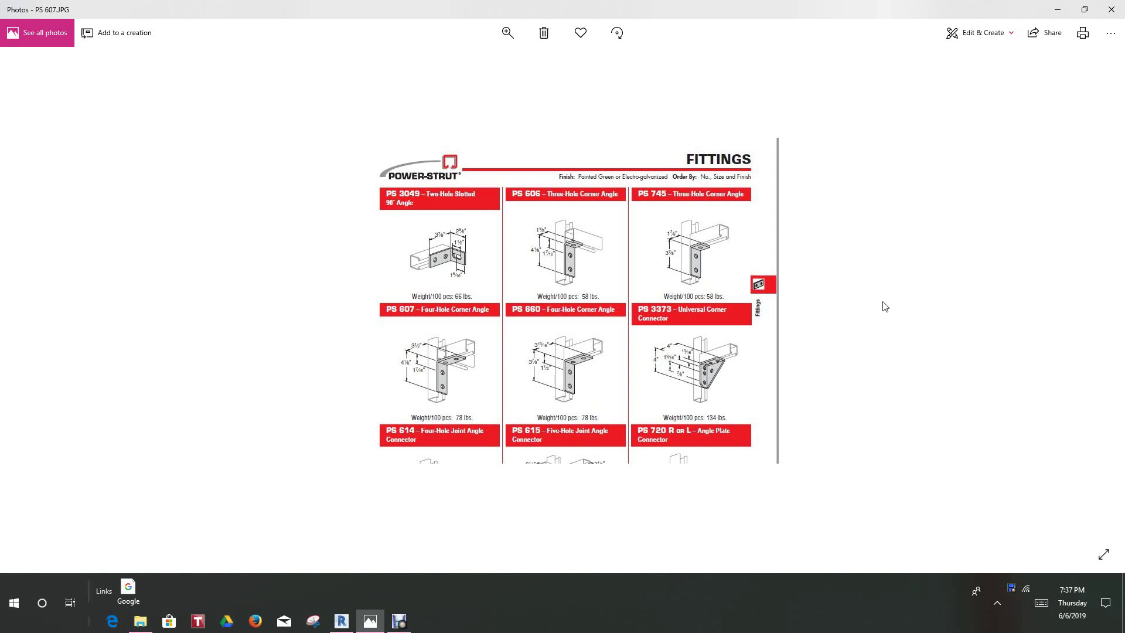
Step: Enlarge the Power-Strut fittings sheet and examine the dimensions of the corner angle fittings
{"action": "left_click", "coordinate": [507, 33]}
{"action": "left_click_drag", "start_coordinate": [459, 64], "coordinate": [504, 62]}
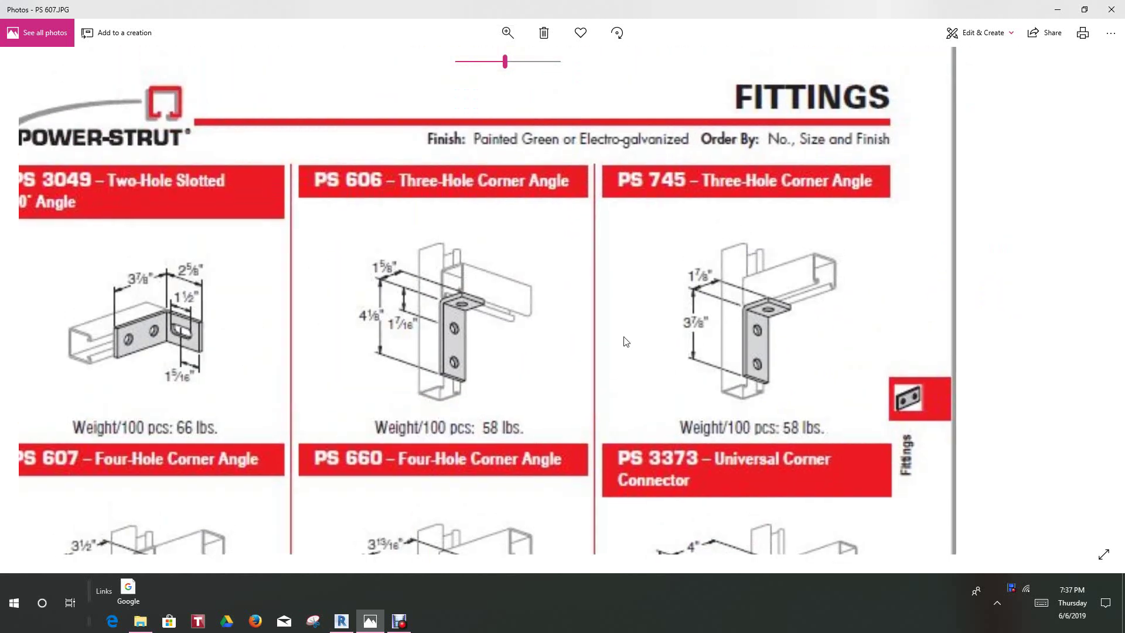
{"action": "left_click_drag", "start_coordinate": [626, 341], "coordinate": [590, 422]}
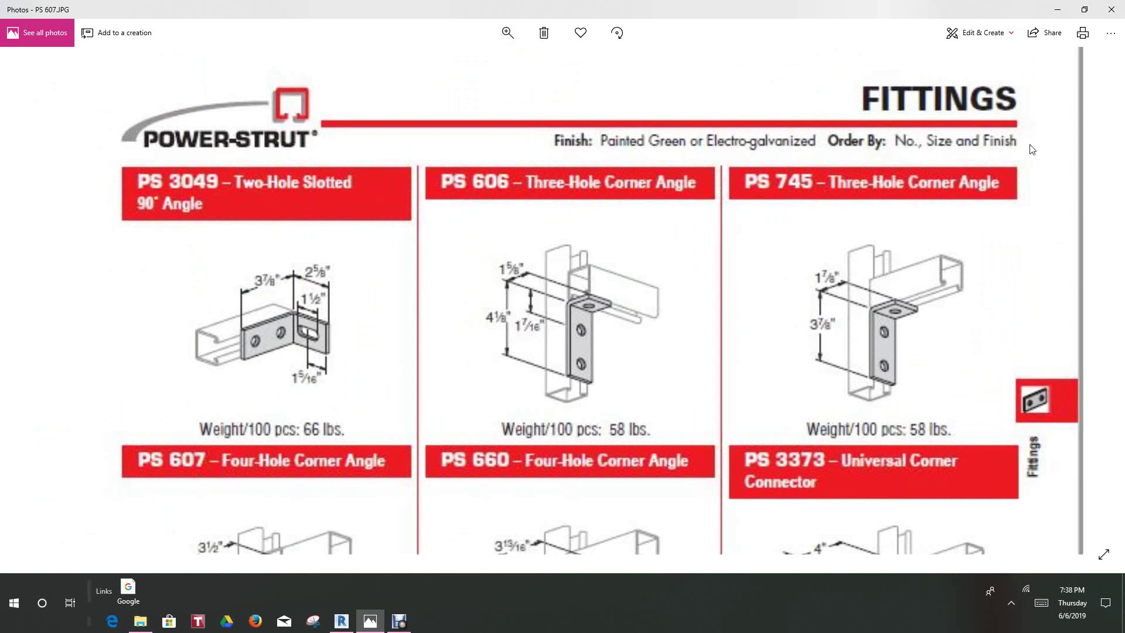
Step: Switch to Revit and create a new family from the Generic Model face based.rft template
{"action": "left_click", "coordinate": [1056, 11]}
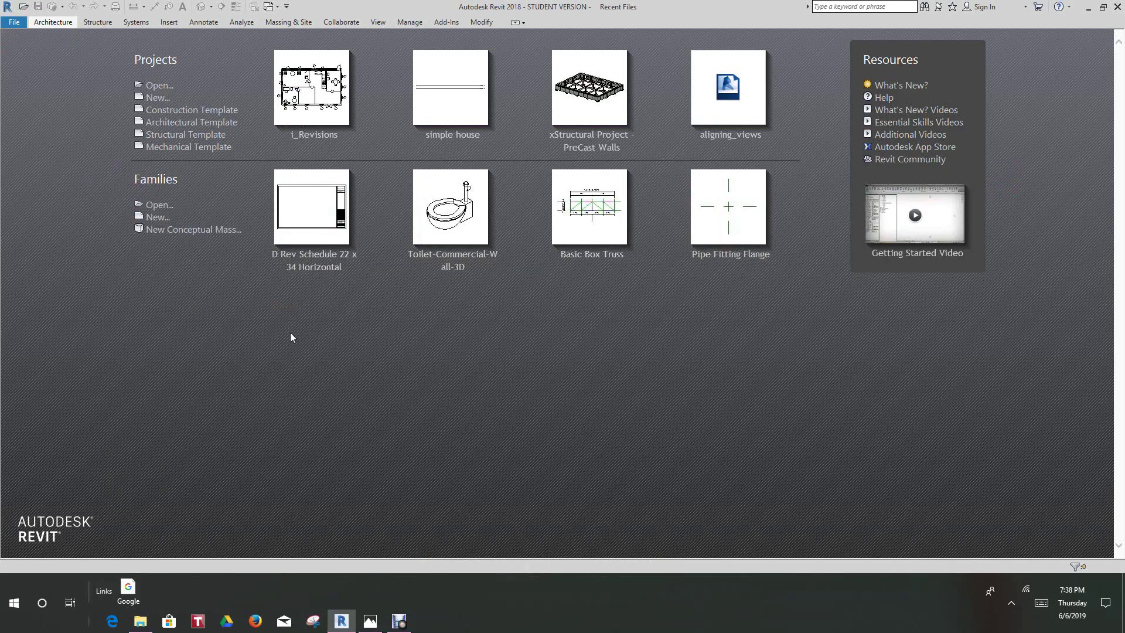
{"action": "left_click", "coordinate": [158, 217]}
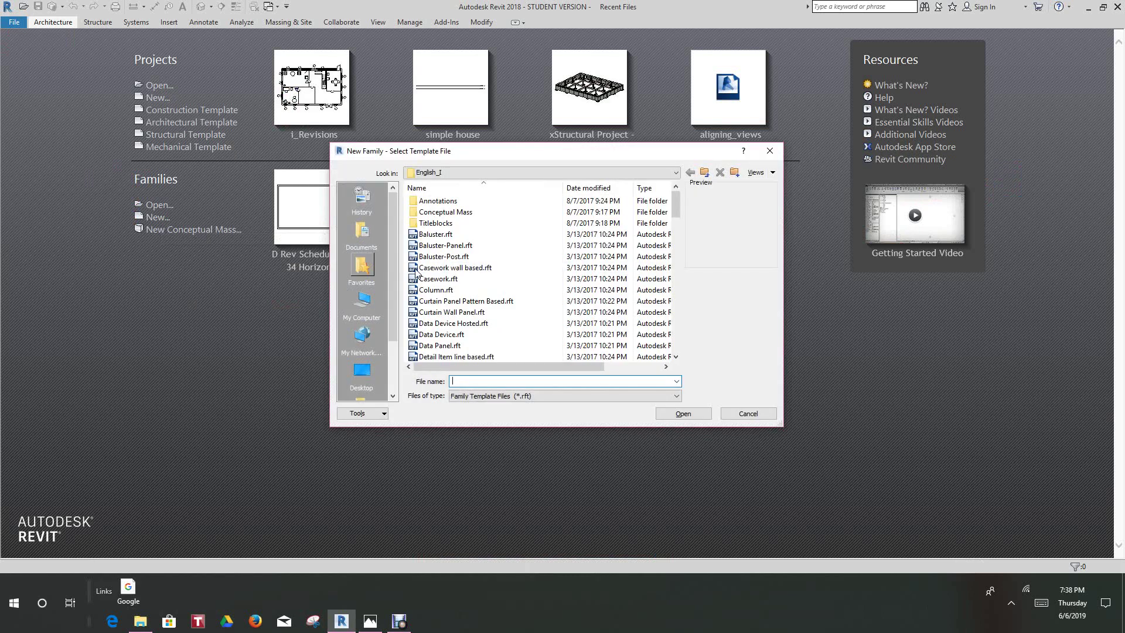
{"action": "scroll", "coordinate": [462, 278], "scroll_direction": "down", "scroll_amount": 7}
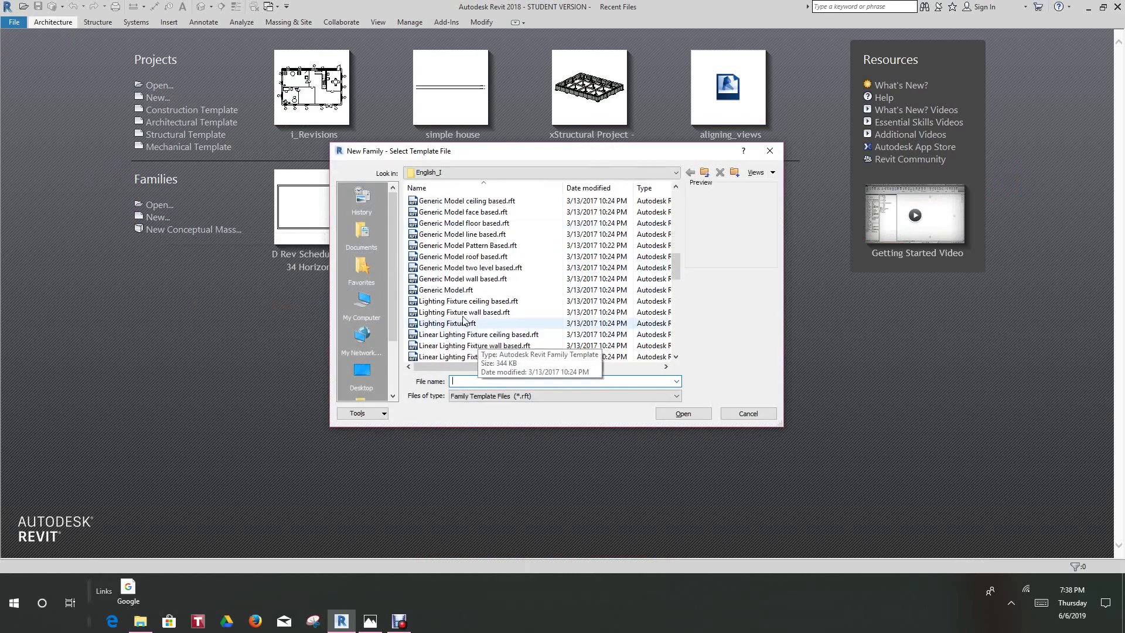
{"action": "left_click", "coordinate": [446, 213]}
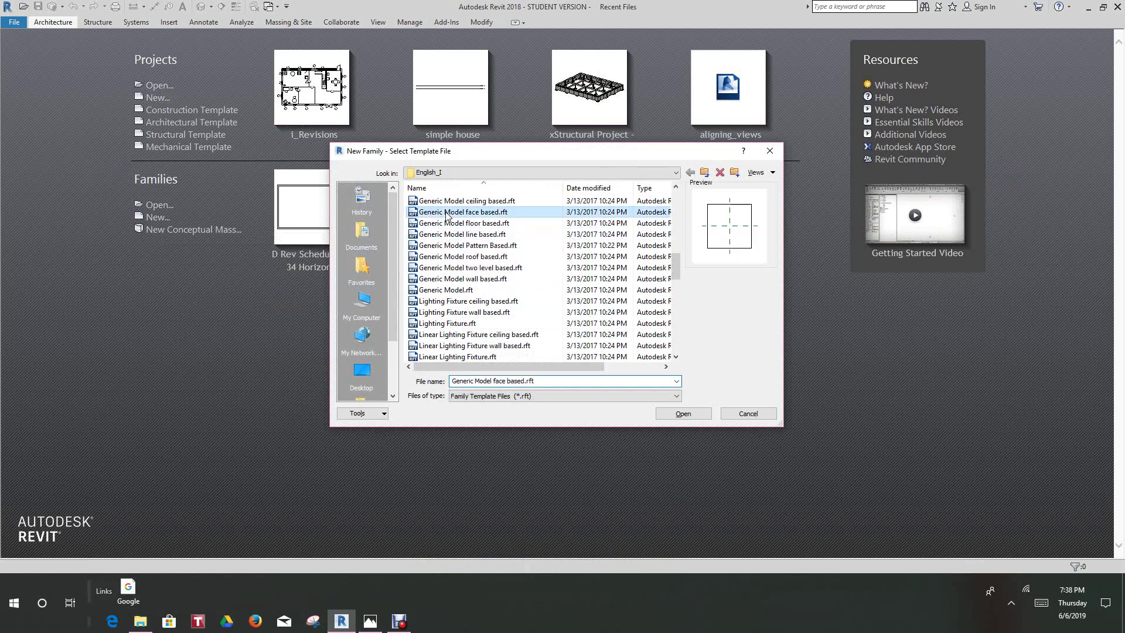
{"action": "left_click", "coordinate": [687, 416]}
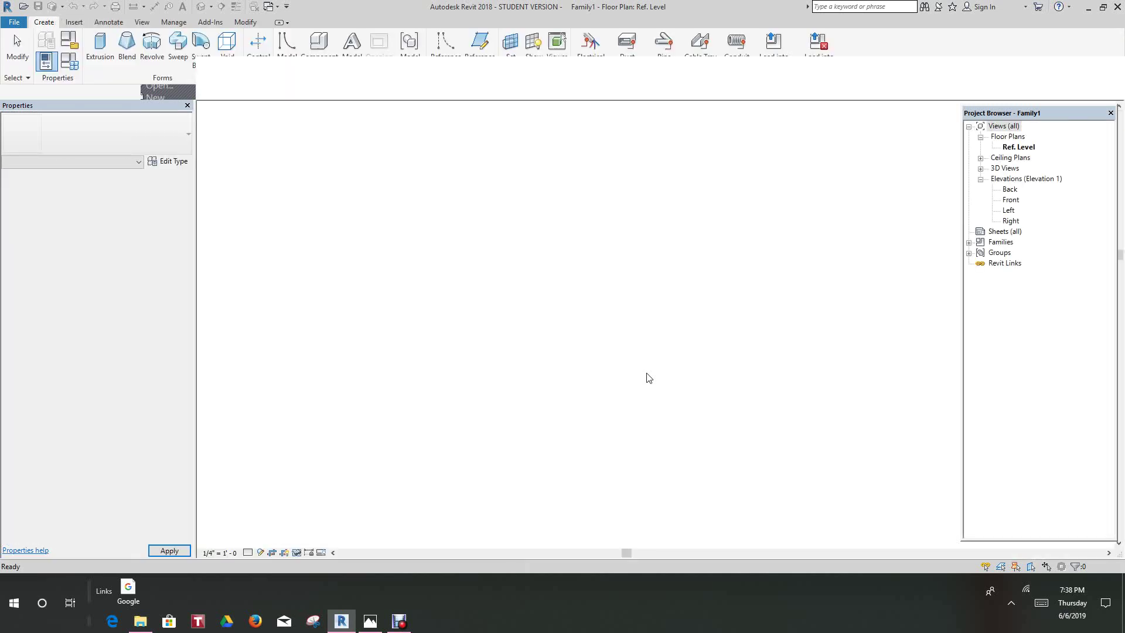
Step: Draw two vertical reference planes across the host face, about 5 inches left and about 7 inches right of the centre plane
{"action": "scroll", "coordinate": [673, 281], "scroll_direction": "down", "scroll_amount": 3}
{"action": "scroll", "coordinate": [605, 286], "scroll_direction": "up", "scroll_amount": 3}
{"action": "middle_click_drag", "start_coordinate": [605, 287], "coordinate": [604, 294]}
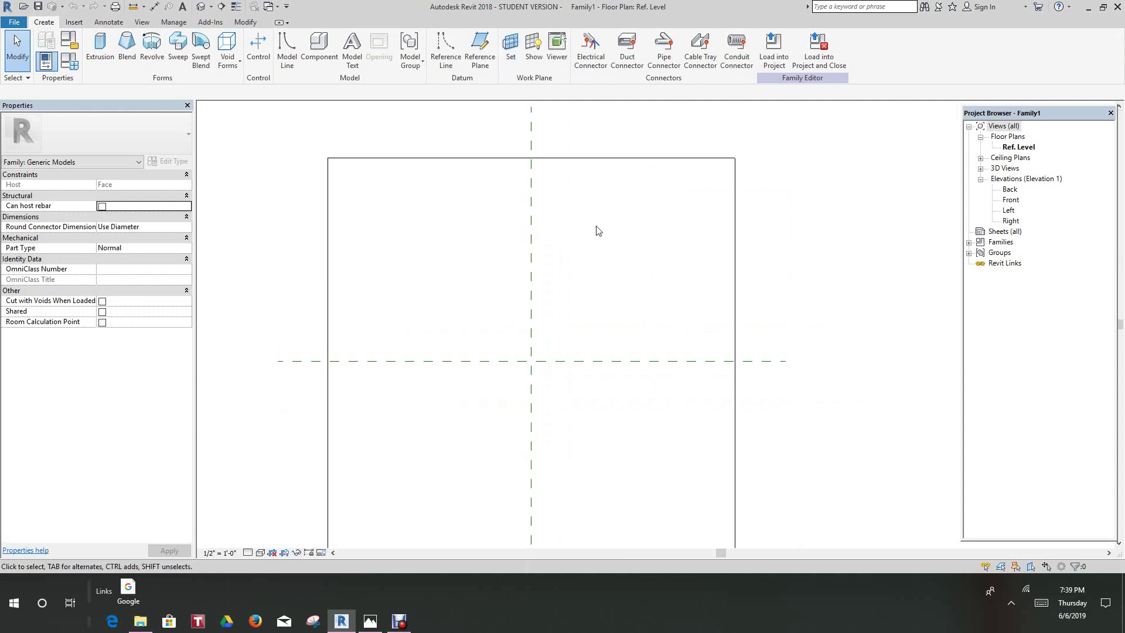
{"action": "middle_click_drag", "start_coordinate": [562, 350], "coordinate": [567, 359]}
{"action": "scroll", "coordinate": [549, 343], "scroll_direction": "down", "scroll_amount": 2}
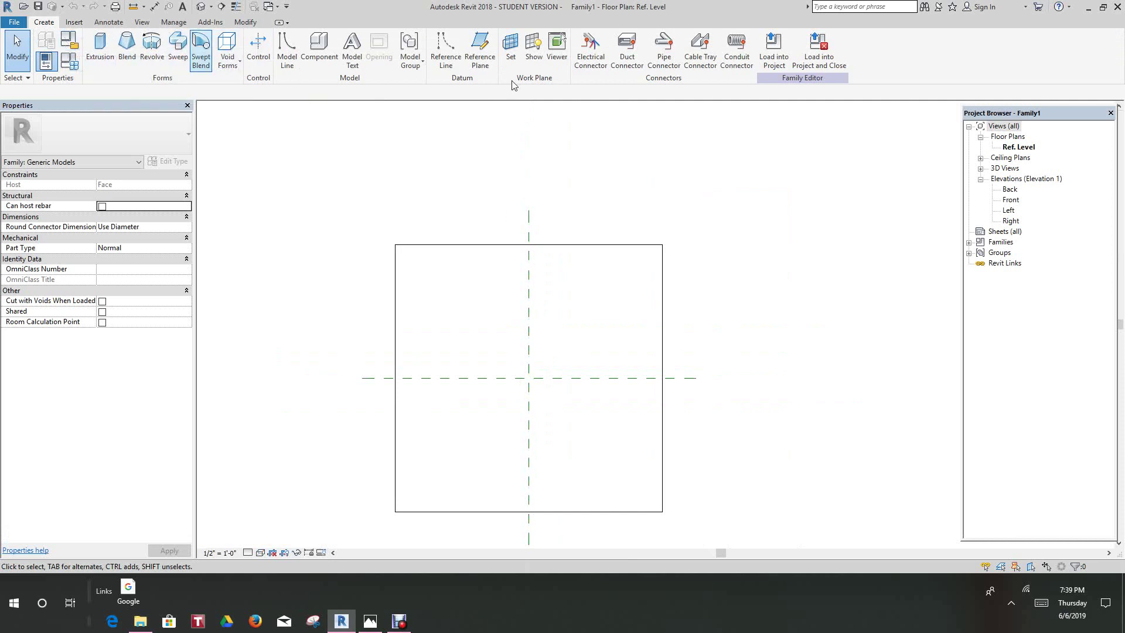
{"action": "left_click", "coordinate": [478, 50]}
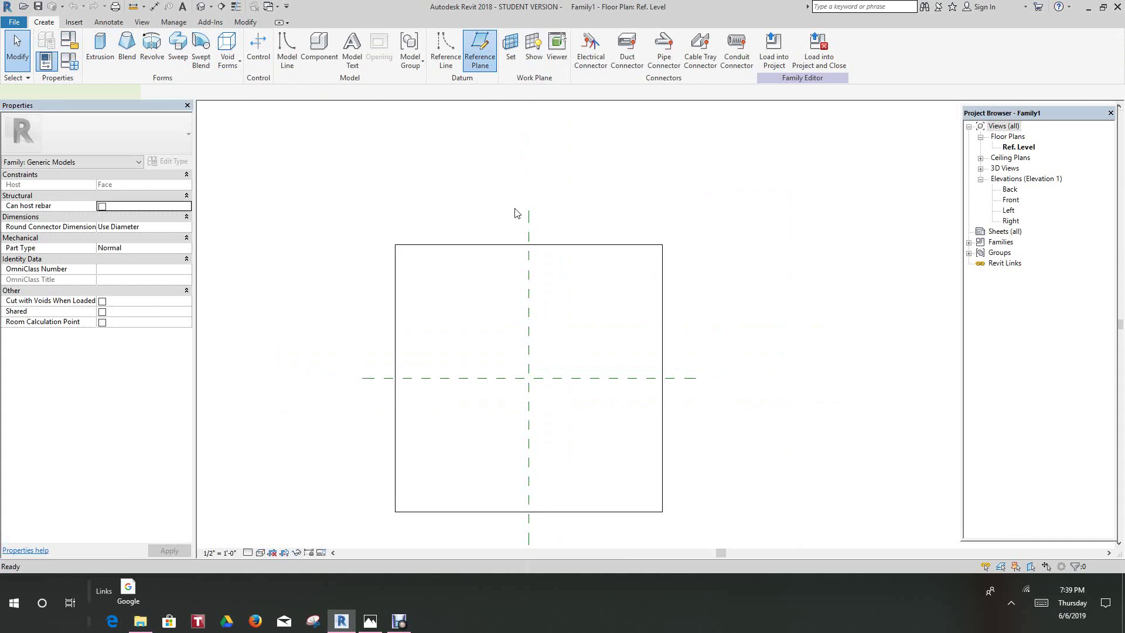
{"action": "left_click", "coordinate": [515, 210]}
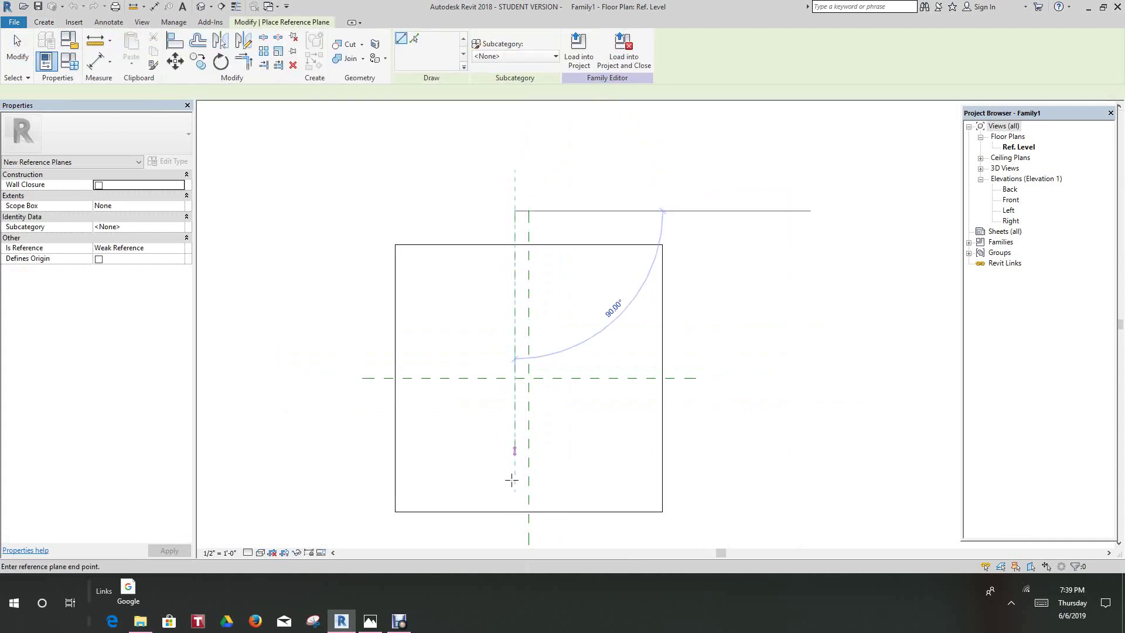
{"action": "left_click", "coordinate": [508, 537]}
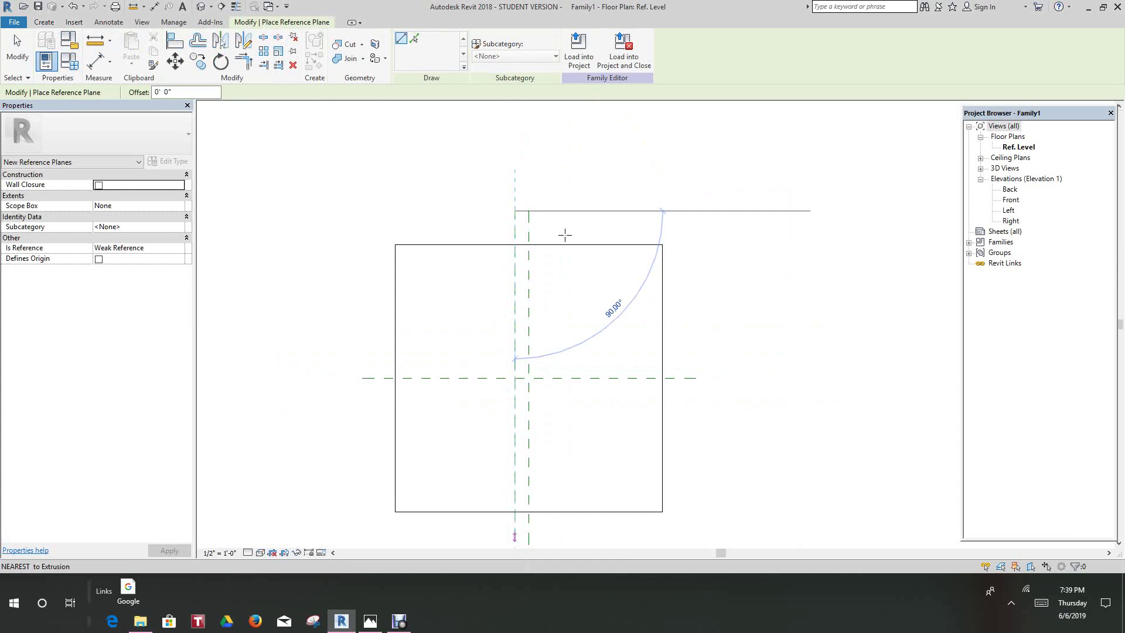
{"action": "left_click", "coordinate": [549, 212]}
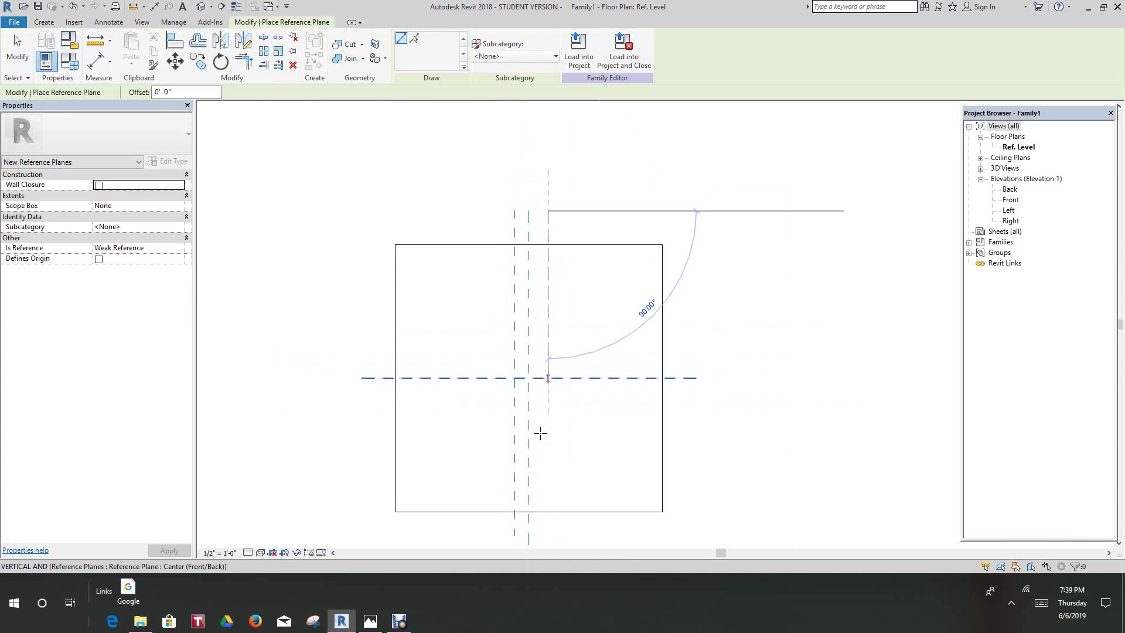
{"action": "left_click", "coordinate": [548, 535]}
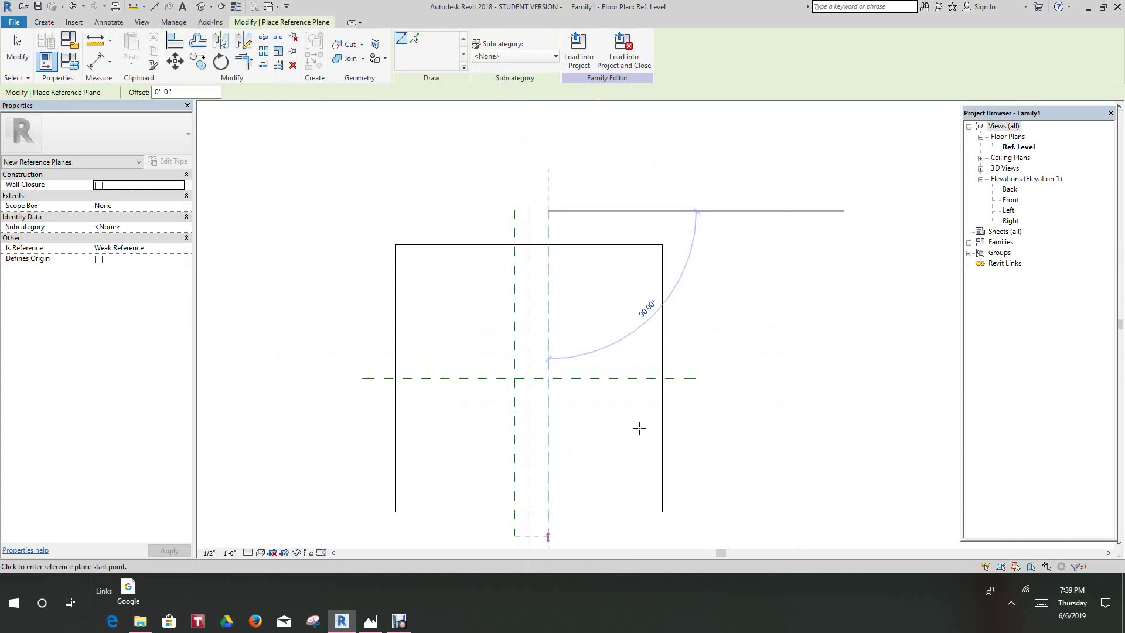
{"action": "right_click", "coordinate": [733, 398]}
{"action": "left_click", "coordinate": [772, 409]}
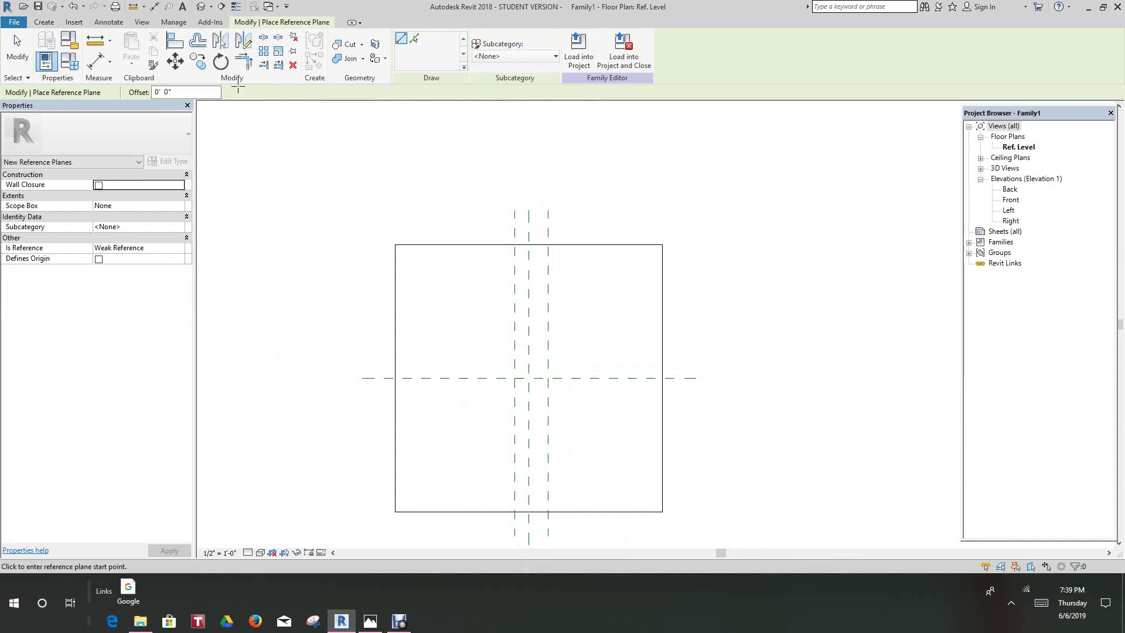
Step: Set the project's length units to fractional inches
{"action": "left_click", "coordinate": [173, 23]}
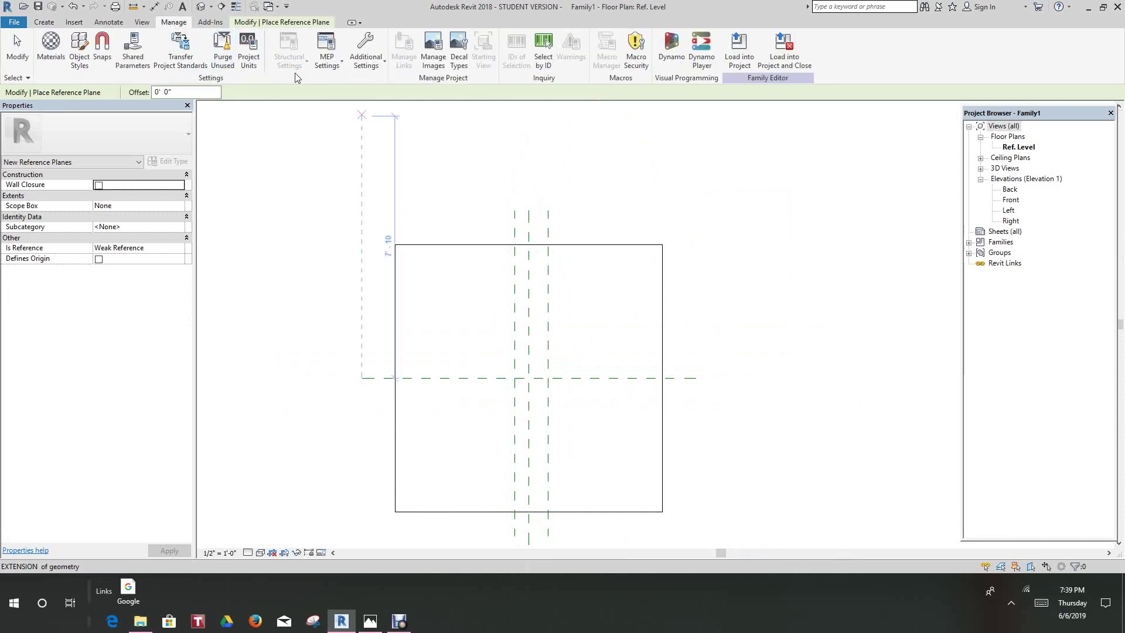
{"action": "left_click", "coordinate": [248, 51]}
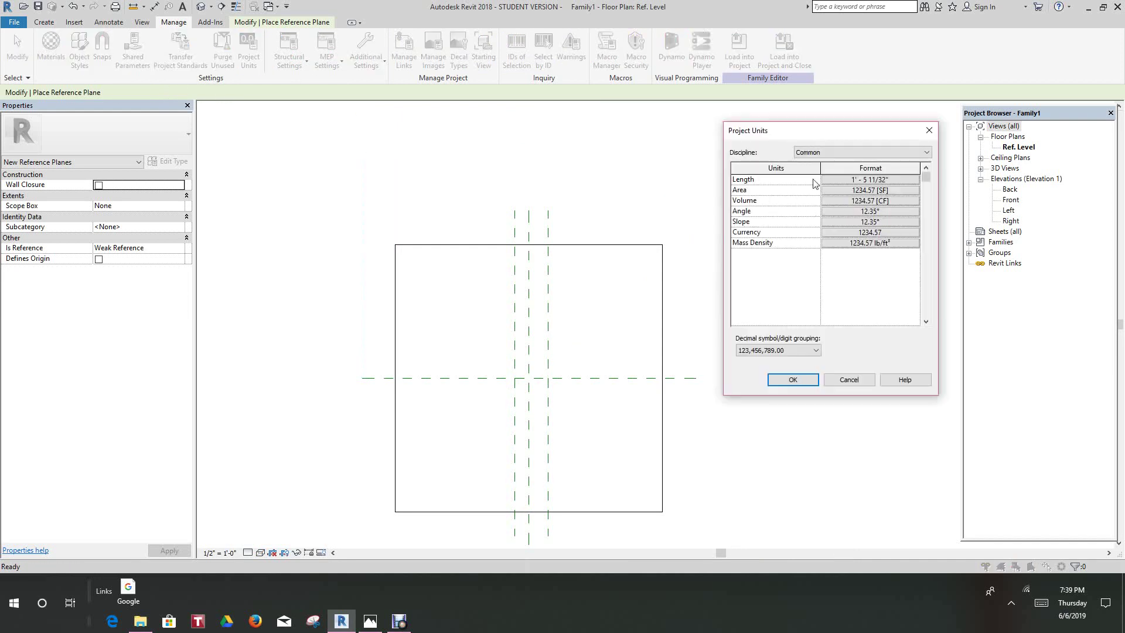
{"action": "left_click", "coordinate": [869, 179]}
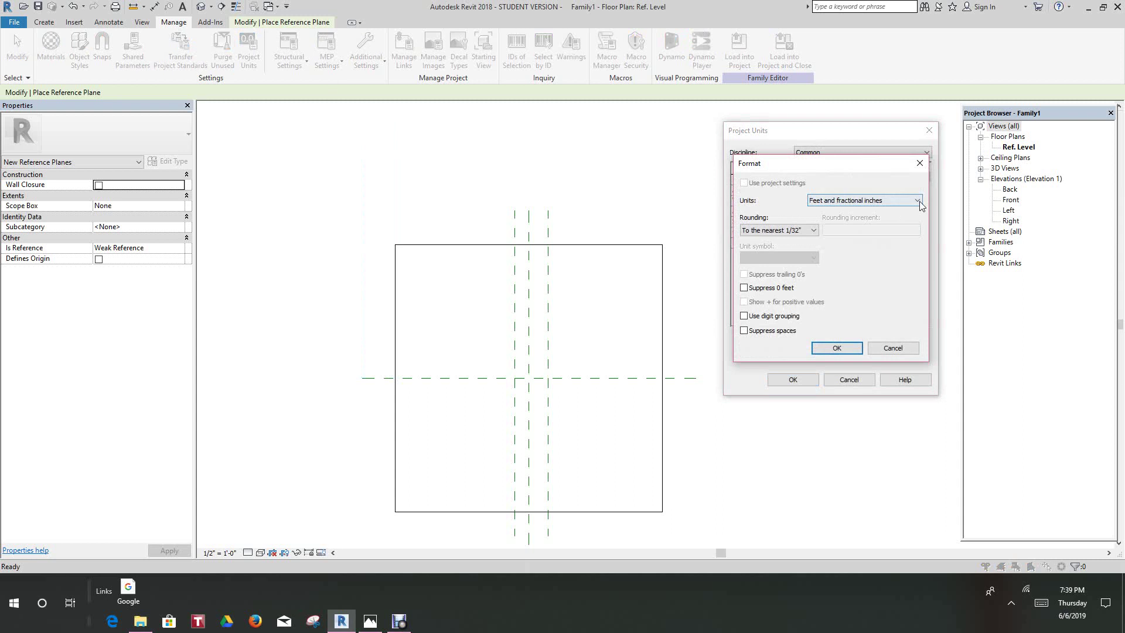
{"action": "left_click", "coordinate": [919, 200]}
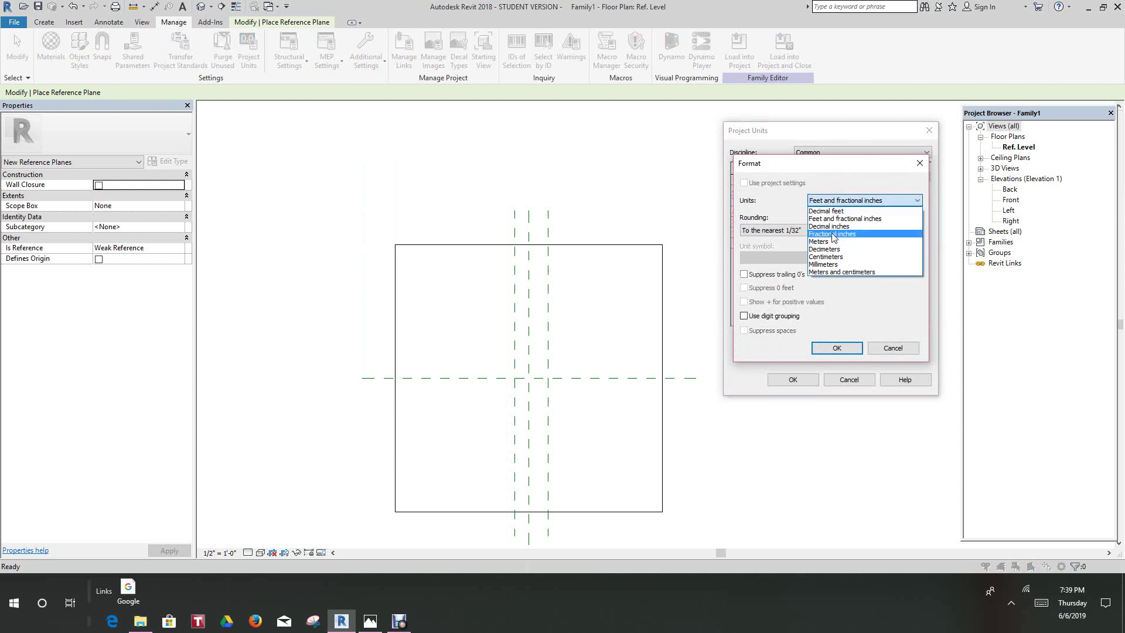
{"action": "left_click", "coordinate": [834, 235]}
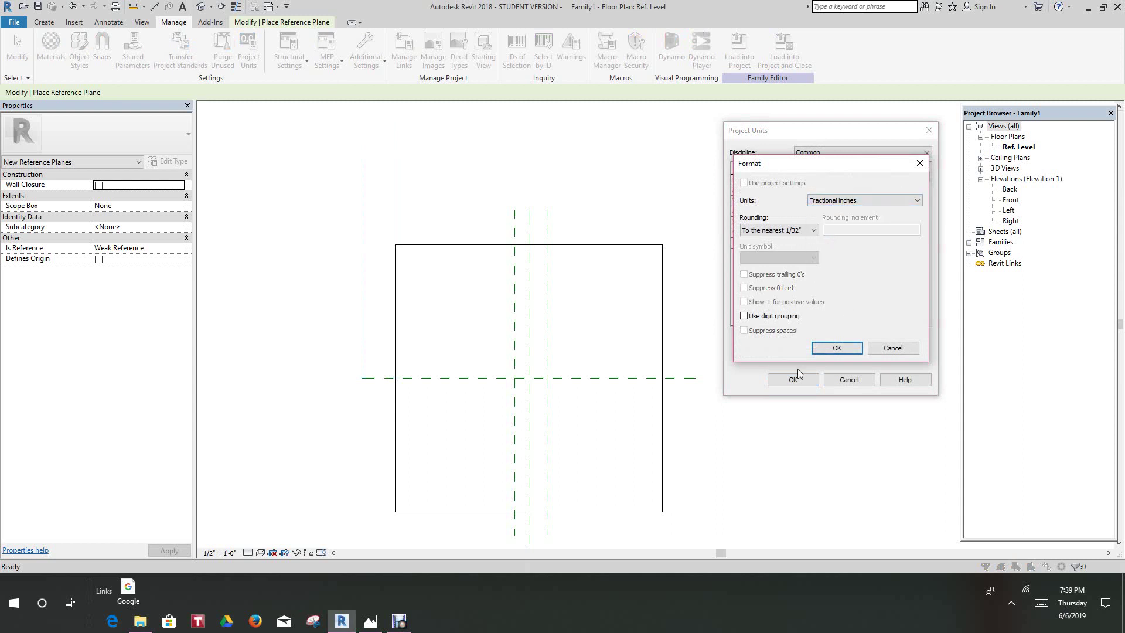
{"action": "left_click", "coordinate": [842, 347]}
{"action": "left_click", "coordinate": [785, 378]}
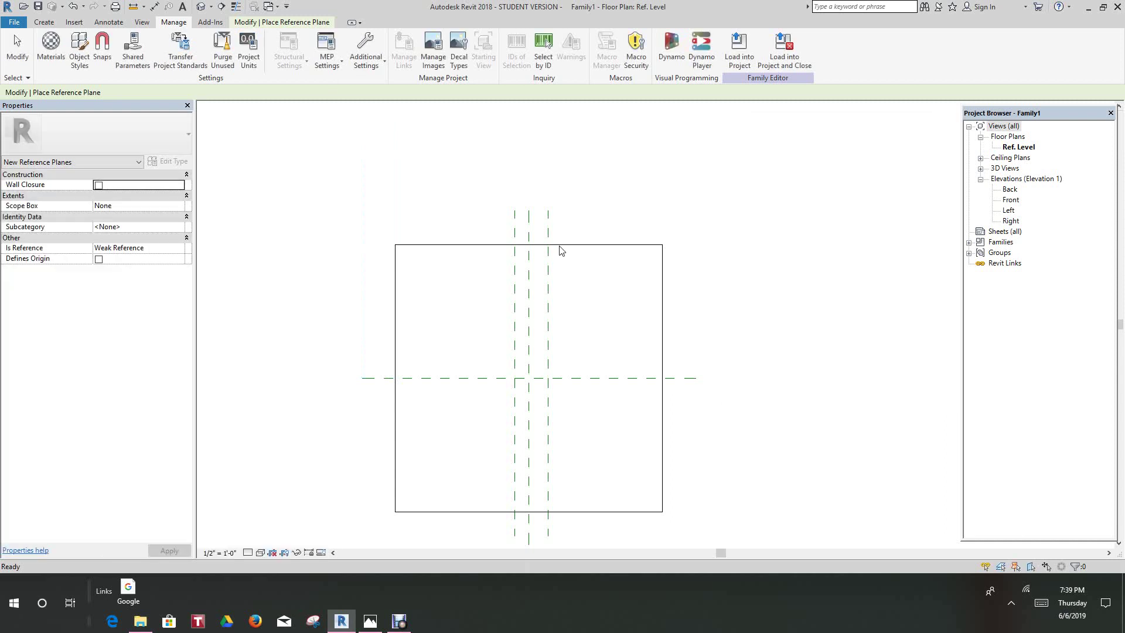
Step: Place a continuous aligned dimension across the three vertical reference planes and make its two segments equal
{"action": "scroll", "coordinate": [458, 322], "scroll_direction": "up", "scroll_amount": 1}
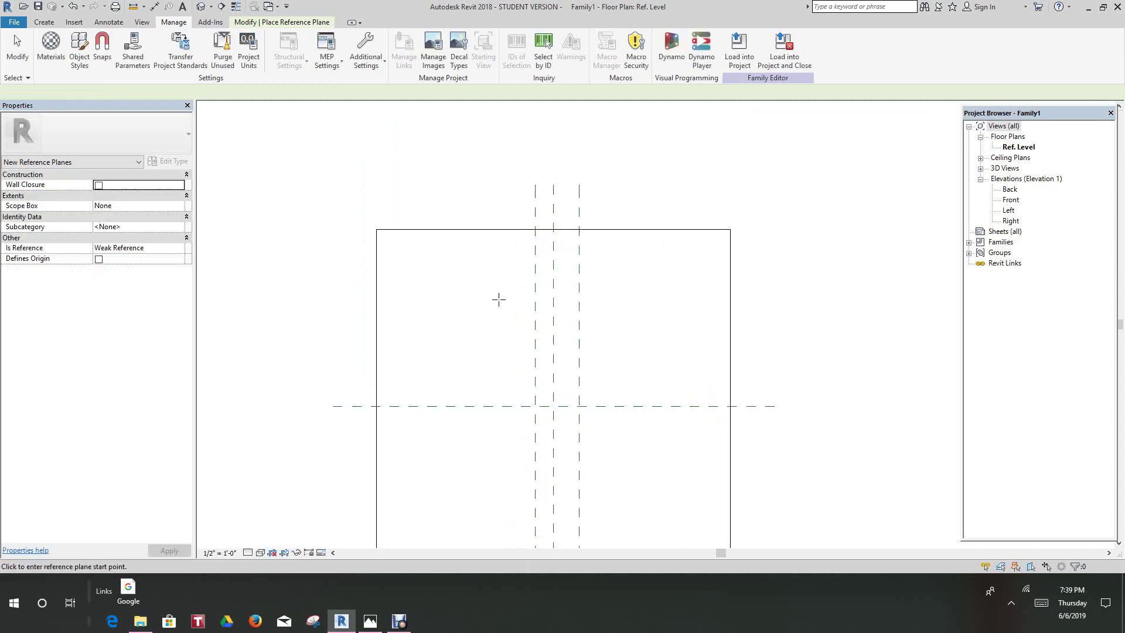
{"action": "scroll", "coordinate": [507, 311], "scroll_direction": "up", "scroll_amount": 3}
{"action": "scroll", "coordinate": [475, 314], "scroll_direction": "down", "scroll_amount": 1}
{"action": "left_click", "coordinate": [531, 182]}
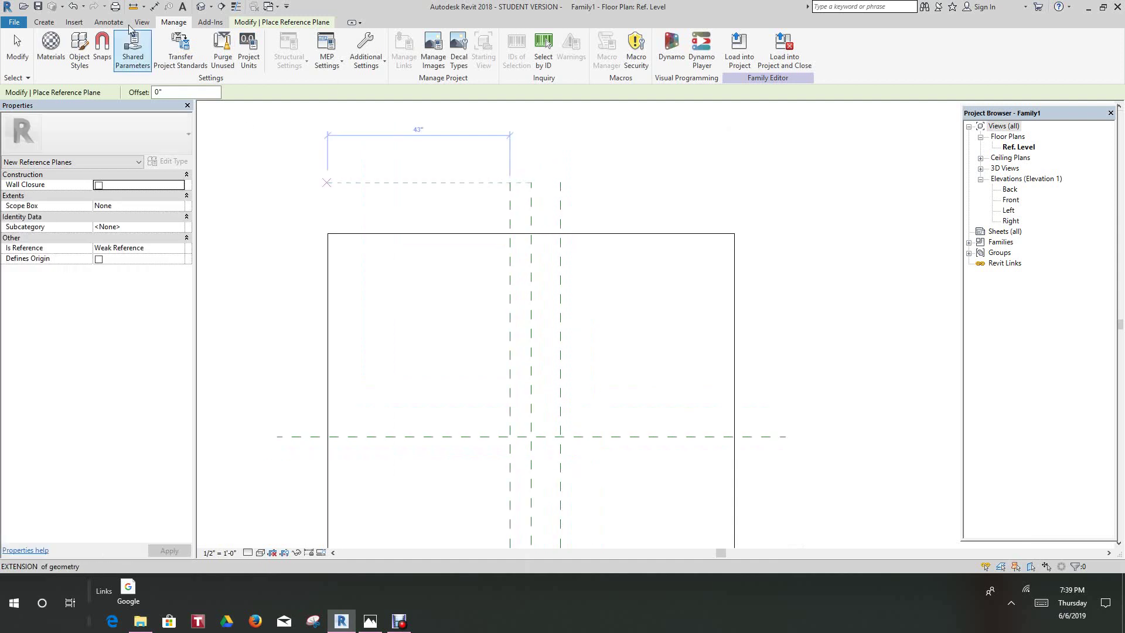
{"action": "left_click", "coordinate": [154, 7]}
{"action": "scroll", "coordinate": [509, 296], "scroll_direction": "up", "scroll_amount": 1}
{"action": "left_click", "coordinate": [509, 300]}
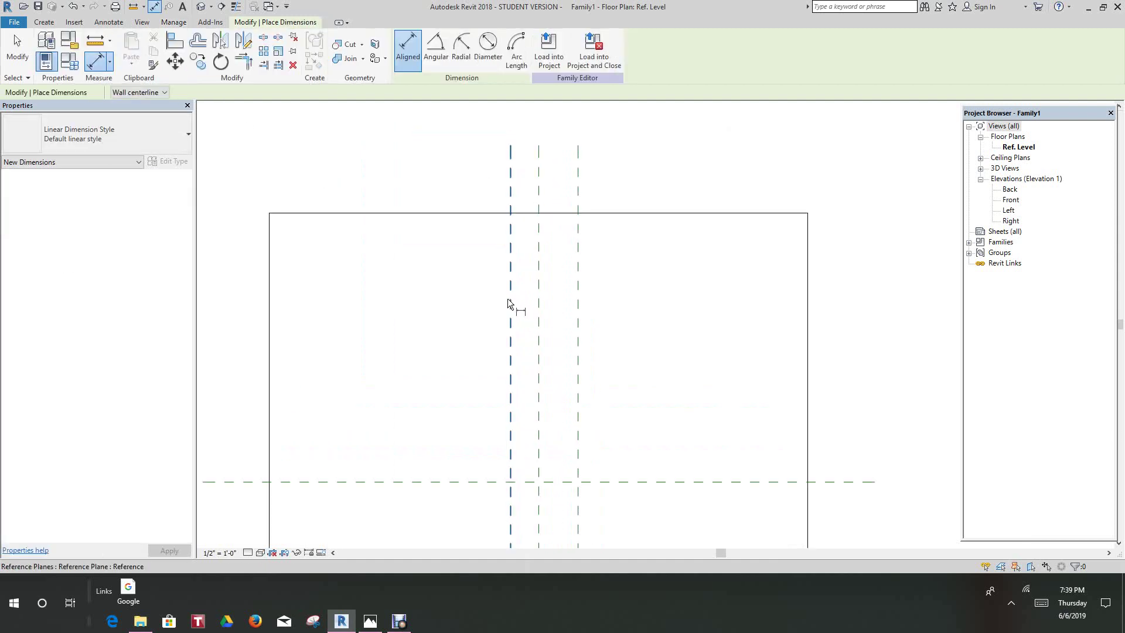
{"action": "left_click", "coordinate": [540, 305]}
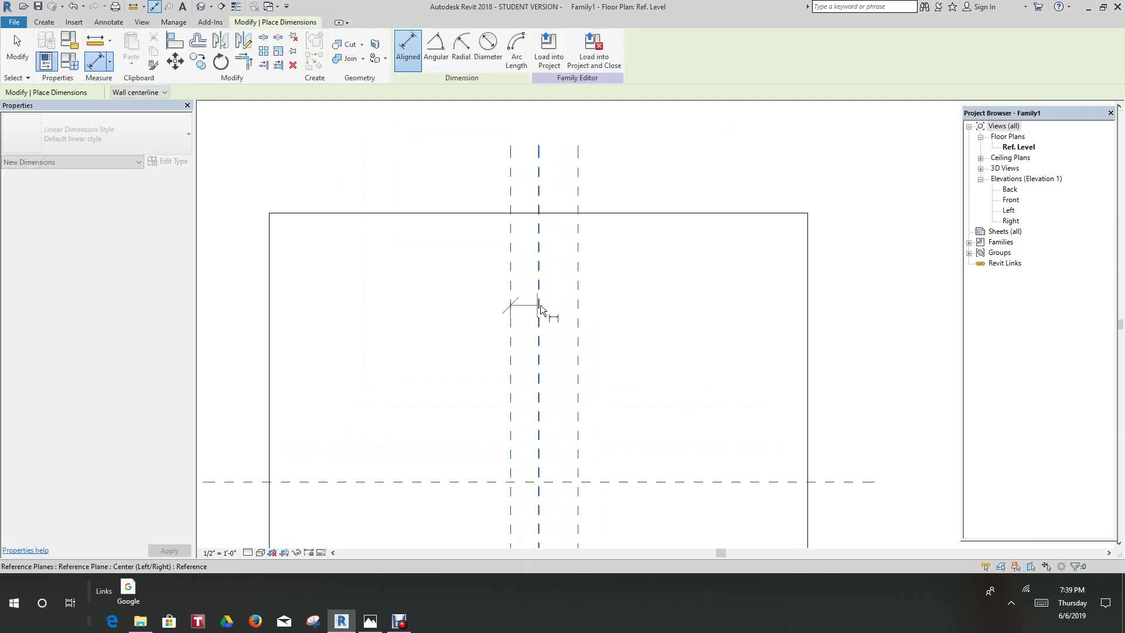
{"action": "left_click", "coordinate": [580, 309]}
{"action": "left_click", "coordinate": [586, 302]}
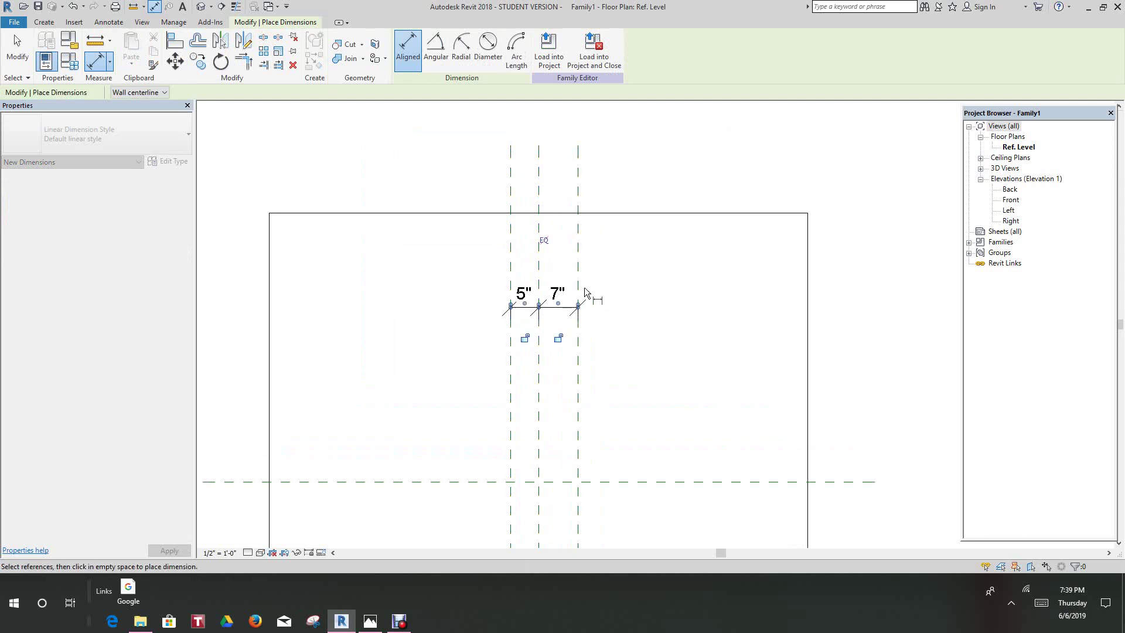
{"action": "left_click", "coordinate": [543, 241]}
Step: Add an overall aligned dimension between the two outer vertical reference planes, above the equality dimension
{"action": "left_click", "coordinate": [498, 234]}
{"action": "left_click", "coordinate": [578, 240]}
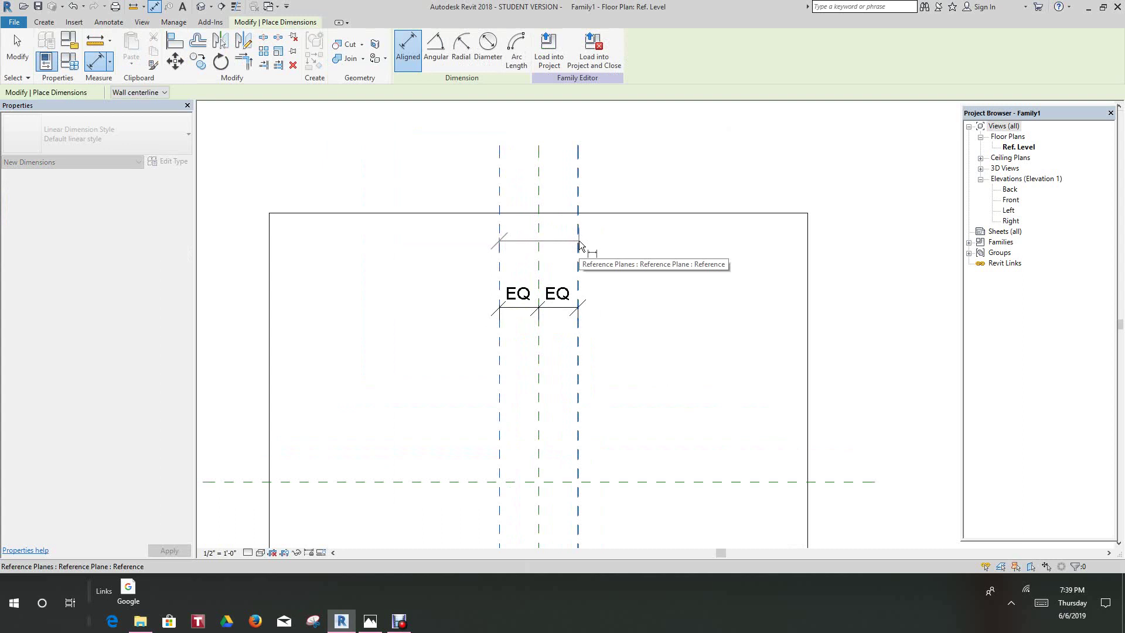
{"action": "left_click", "coordinate": [610, 201]}
{"action": "right_click", "coordinate": [641, 251]}
{"action": "left_click", "coordinate": [672, 259]}
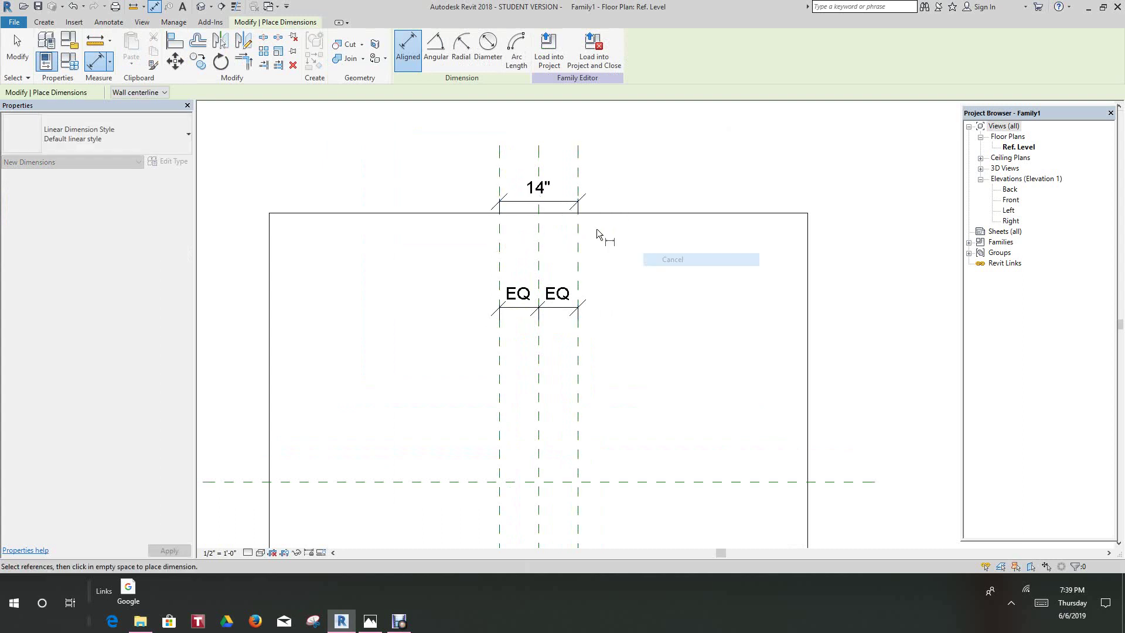
{"action": "scroll", "coordinate": [606, 234], "scroll_direction": "down", "scroll_amount": 2}
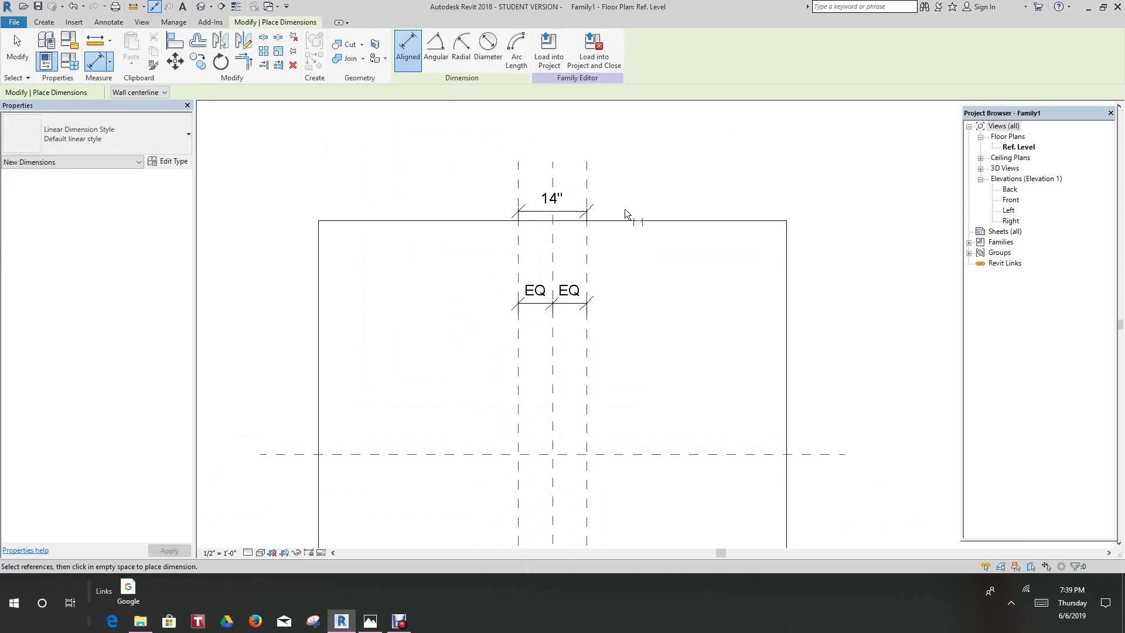
{"action": "right_click", "coordinate": [631, 179]}
{"action": "left_click", "coordinate": [650, 185]}
{"action": "scroll", "coordinate": [586, 227], "scroll_direction": "up", "scroll_amount": 3}
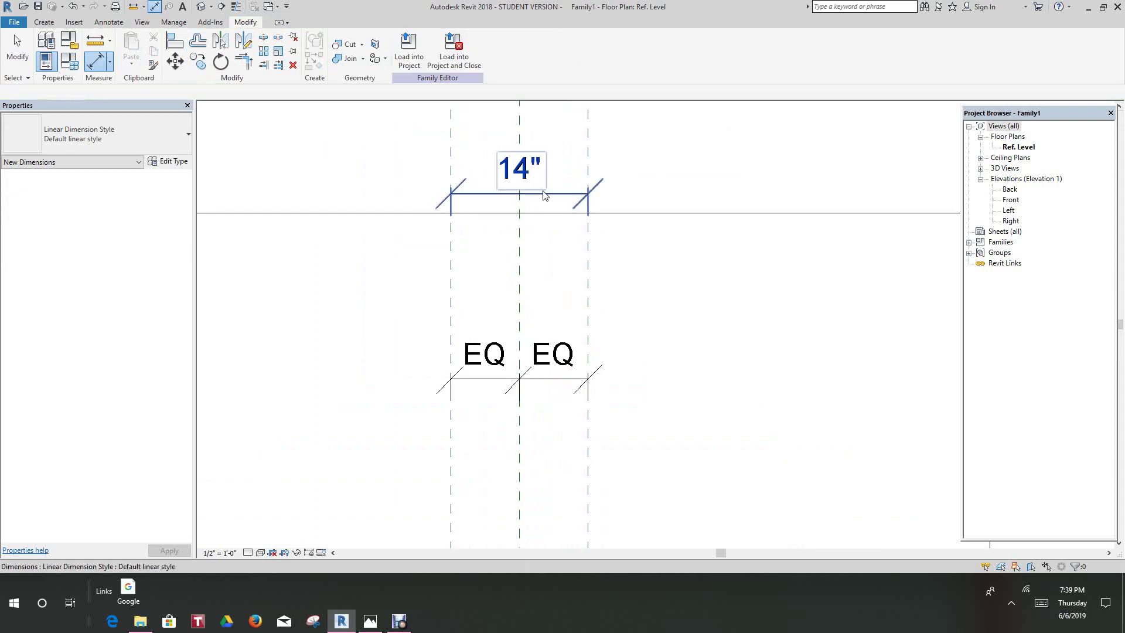
{"action": "key", "text": "Escape"}
Step: Label the overall dimension with a new family type parameter named Width, grouped under Dimensions
{"action": "left_click", "coordinate": [543, 194]}
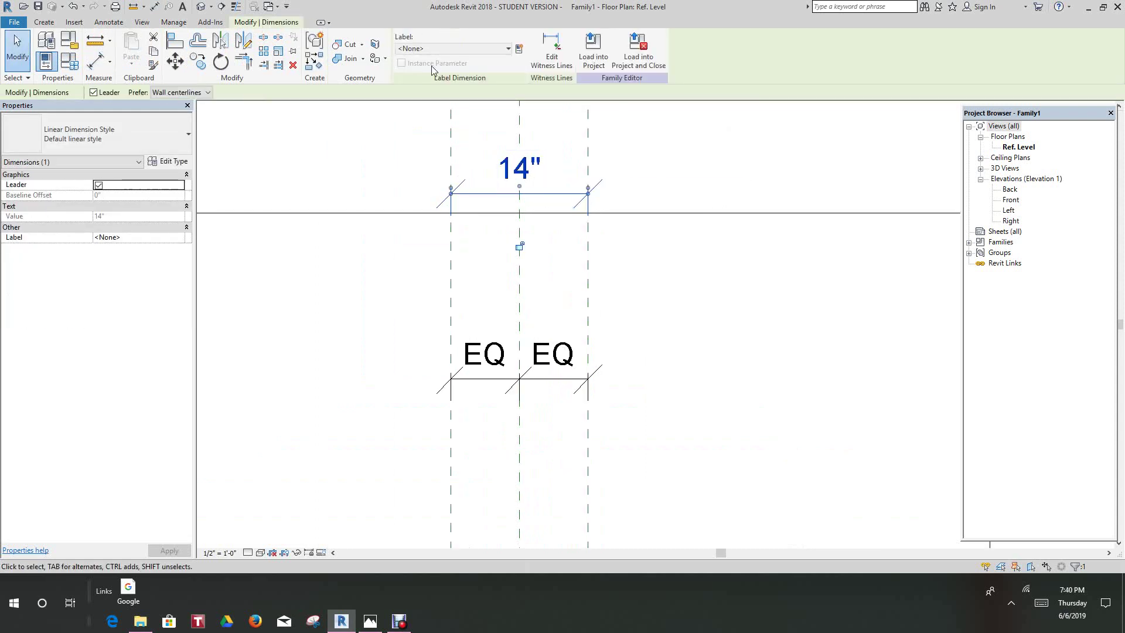
{"action": "left_click", "coordinate": [533, 166]}
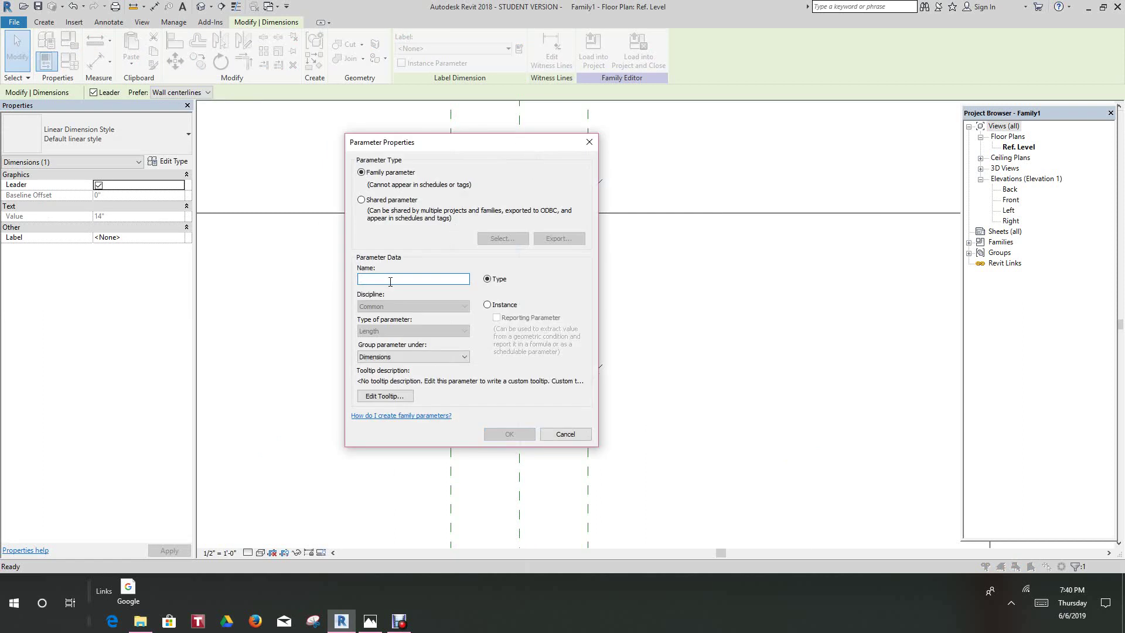
{"action": "type", "text": "Width"}
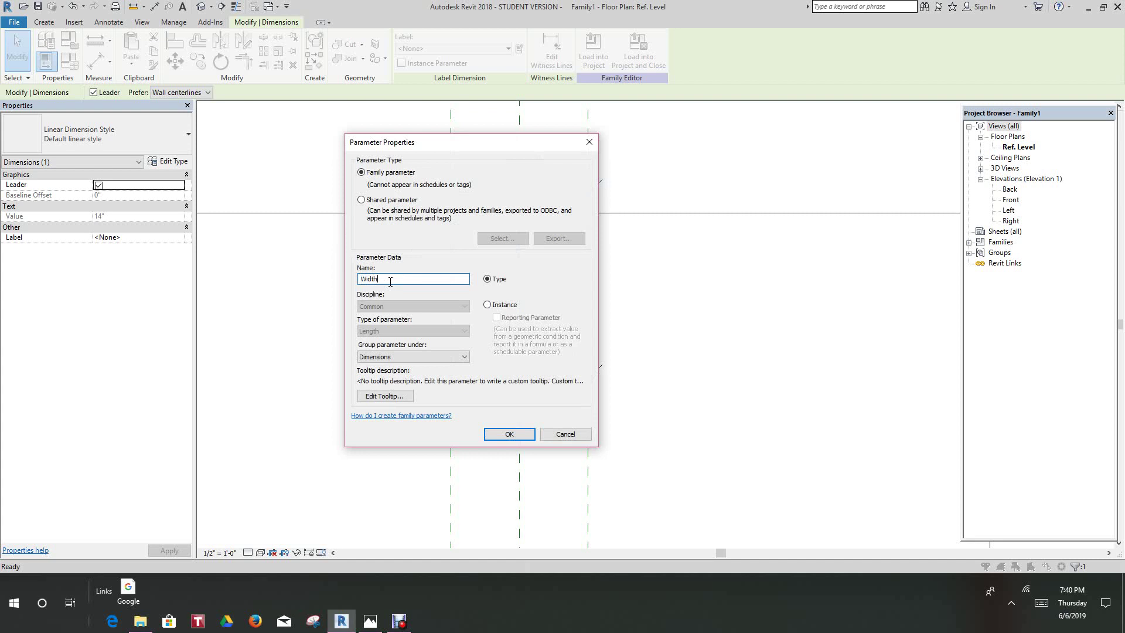
{"action": "left_click", "coordinate": [509, 434]}
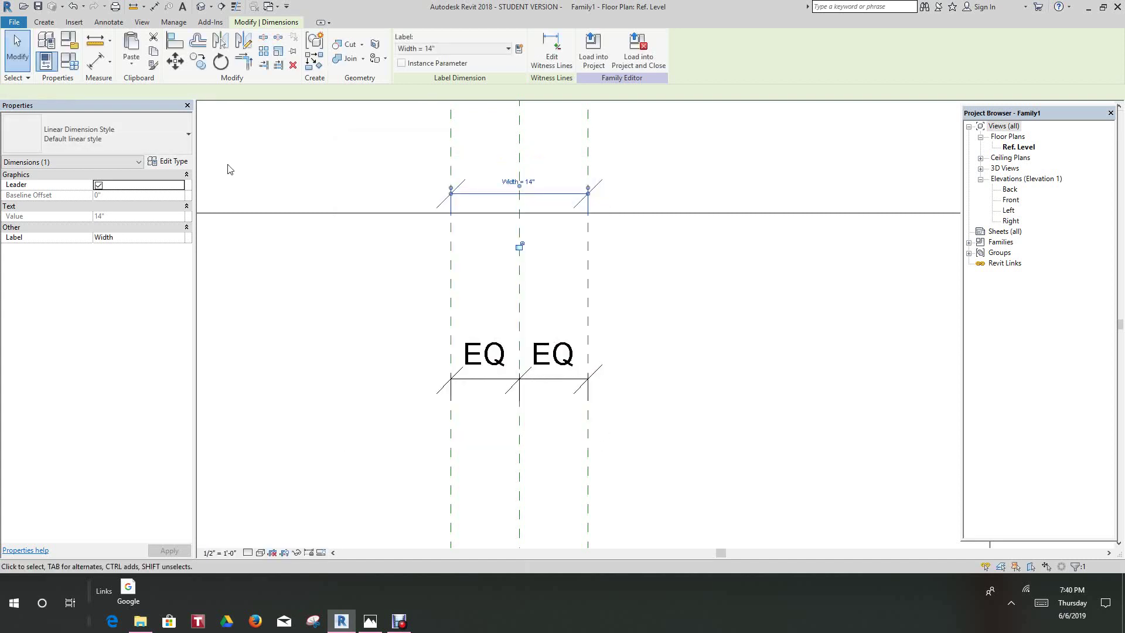
Step: Check the corner angle dimensions on the fittings sheet in Photos, and set the family's Width parameter to 1 7/8" in Revit
{"action": "left_click", "coordinate": [370, 620]}
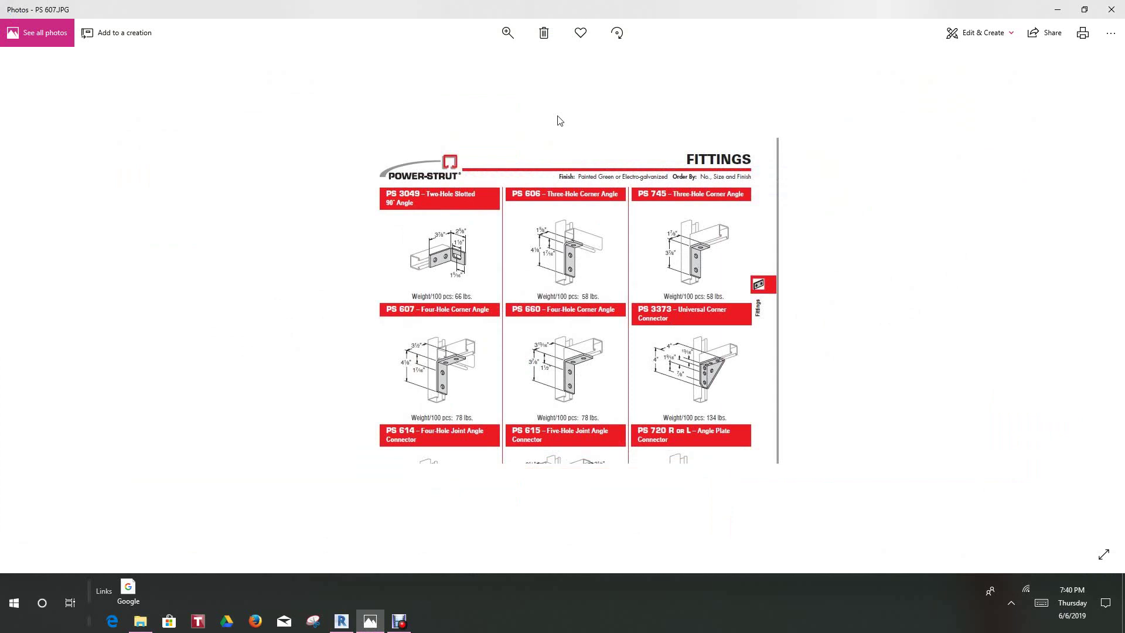
{"action": "left_click", "coordinate": [507, 33]}
{"action": "left_click", "coordinate": [517, 62]}
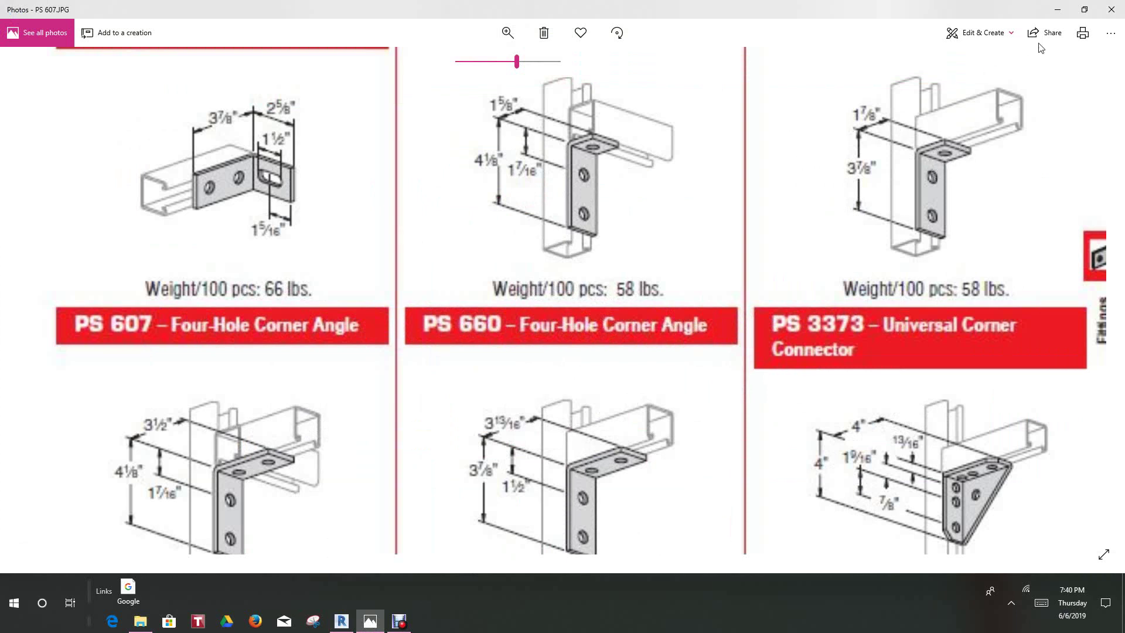
{"action": "left_click", "coordinate": [1058, 13]}
{"action": "scroll", "coordinate": [521, 217], "scroll_direction": "up", "scroll_amount": 2}
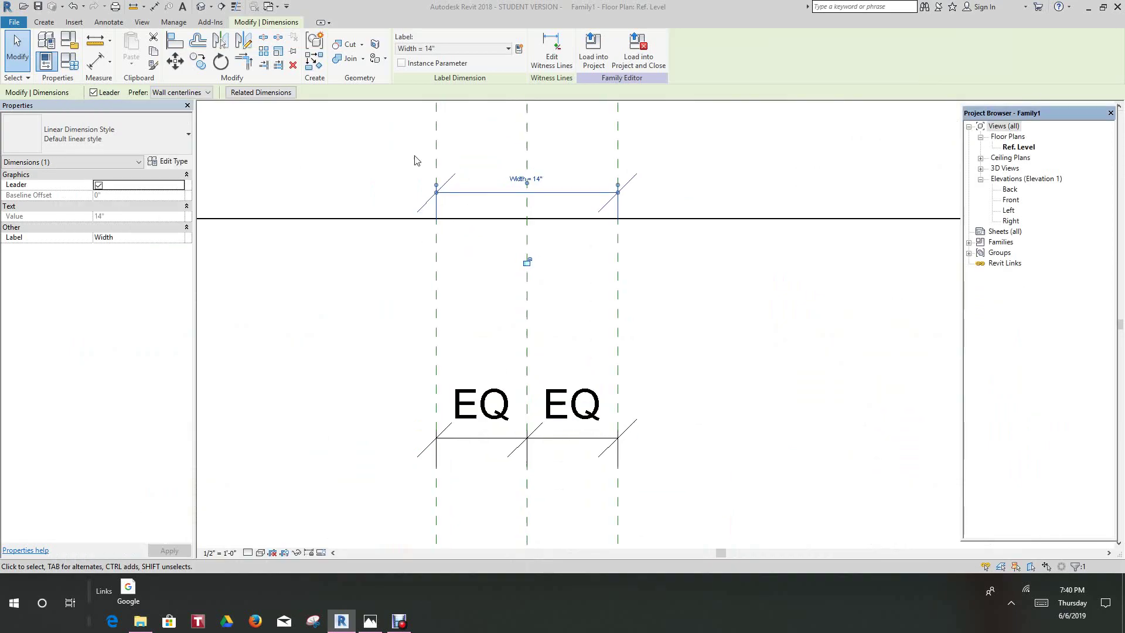
{"action": "left_click", "coordinate": [282, 185]}
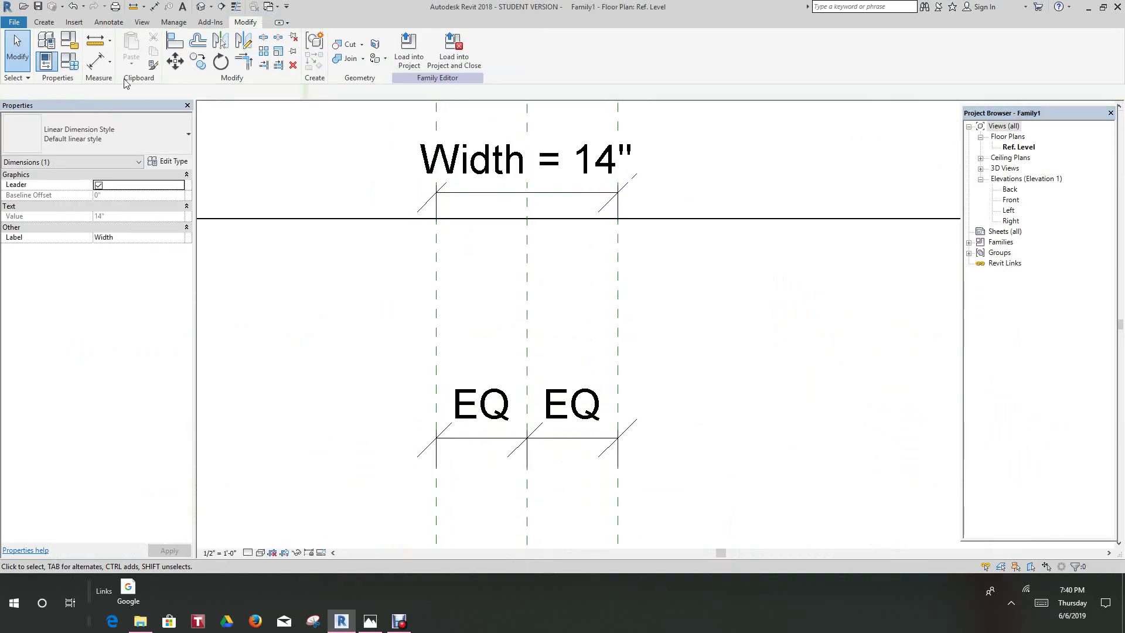
{"action": "left_click", "coordinate": [76, 60]}
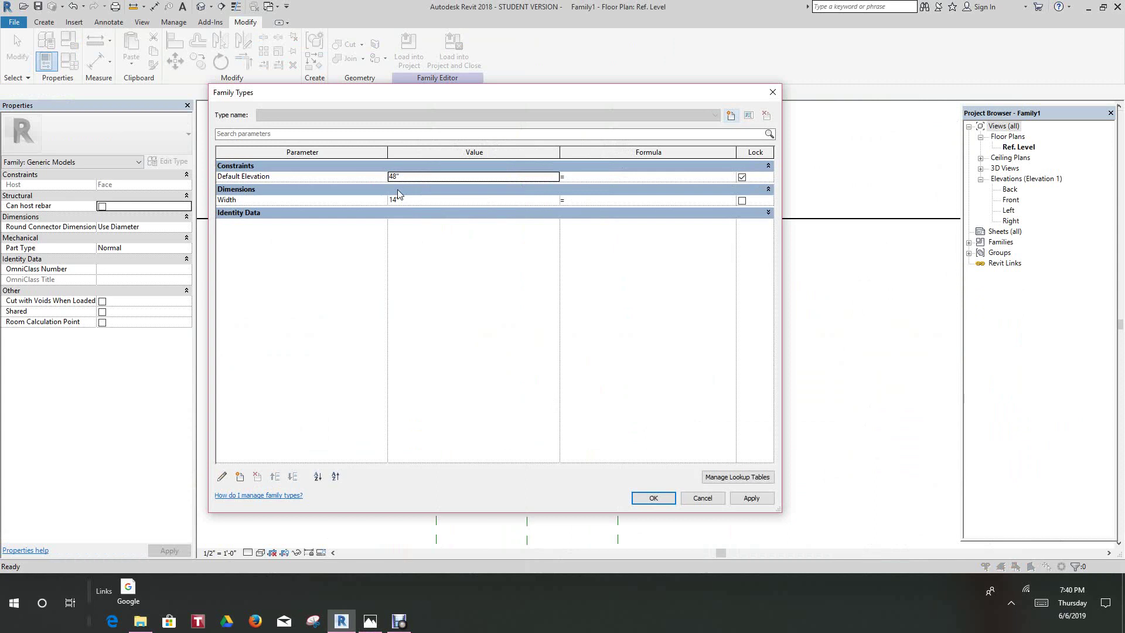
{"action": "left_click", "coordinate": [400, 201]}
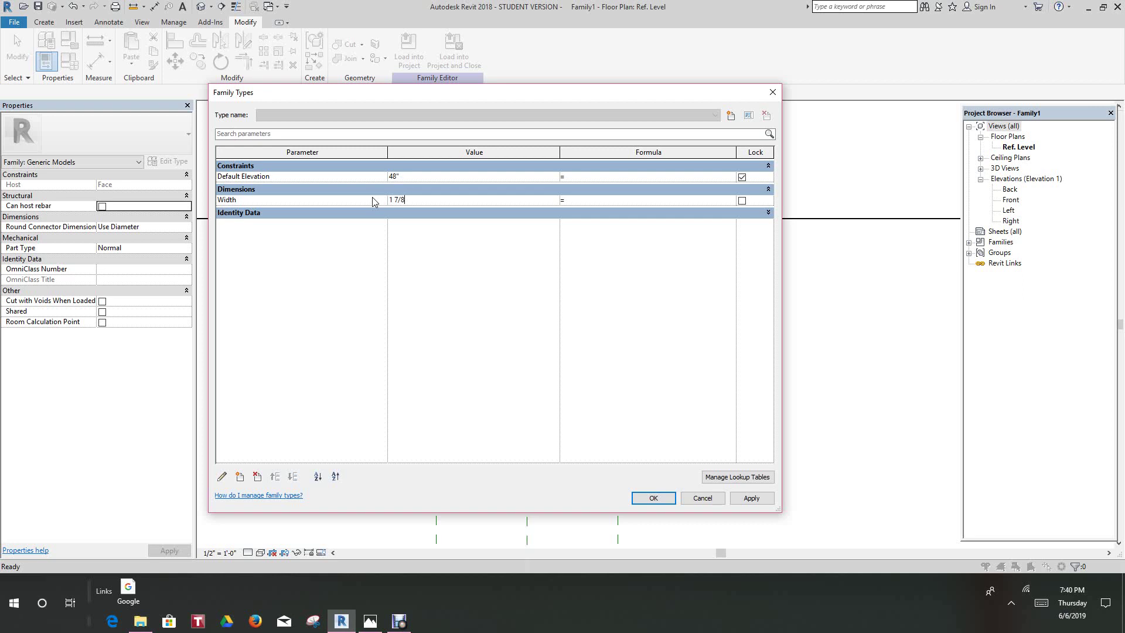
{"action": "left_click", "coordinate": [751, 498]}
{"action": "left_click", "coordinate": [653, 498]}
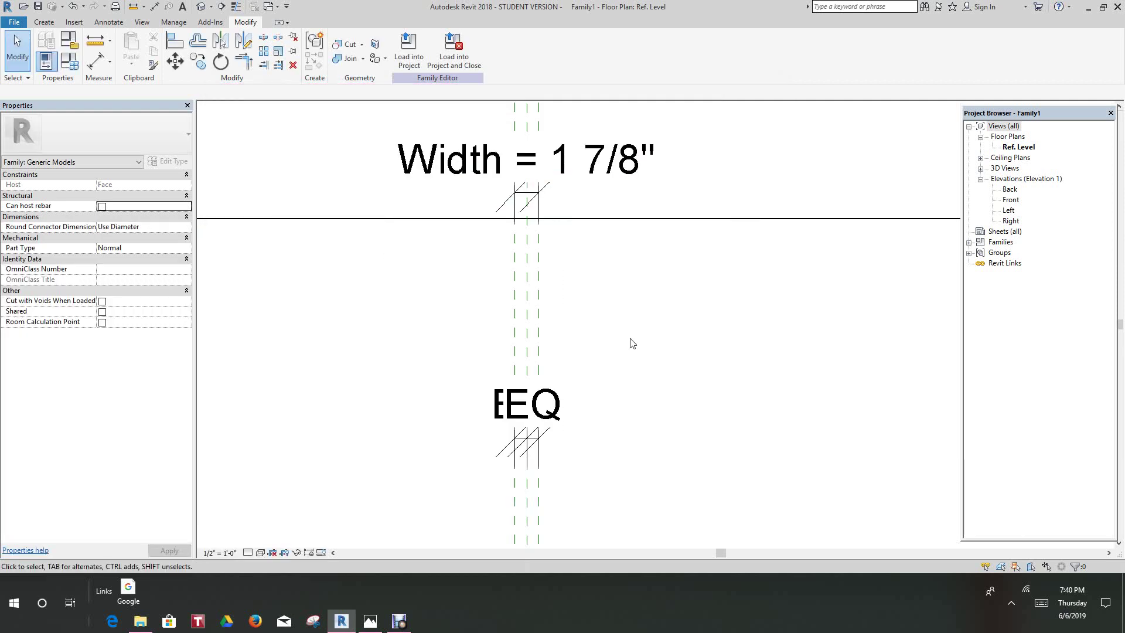
Step: Draw a horizontal reference plane about 15 15/16" above the horizontal centre plane, crossing the three vertical reference planes
{"action": "scroll", "coordinate": [621, 376], "scroll_direction": "down", "scroll_amount": 1}
{"action": "middle_click_drag", "start_coordinate": [621, 377], "coordinate": [588, 372]}
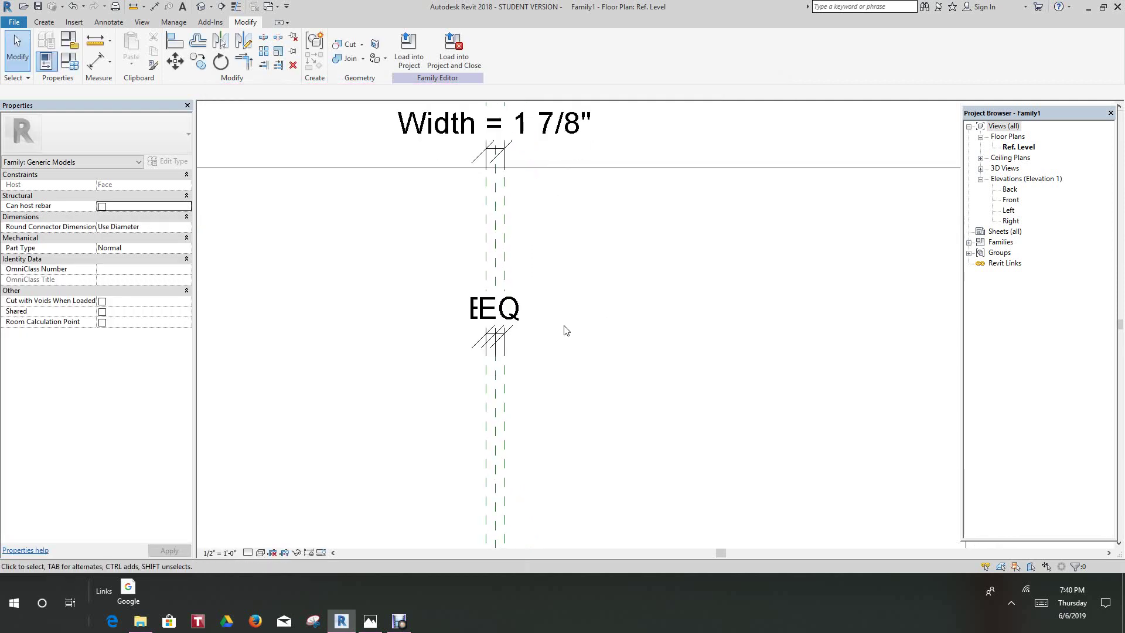
{"action": "scroll", "coordinate": [566, 331], "scroll_direction": "down", "scroll_amount": 5}
{"action": "middle_click_drag", "start_coordinate": [574, 359], "coordinate": [564, 322]}
{"action": "scroll", "coordinate": [562, 351], "scroll_direction": "up", "scroll_amount": 3}
{"action": "middle_click_drag", "start_coordinate": [560, 384], "coordinate": [568, 389]}
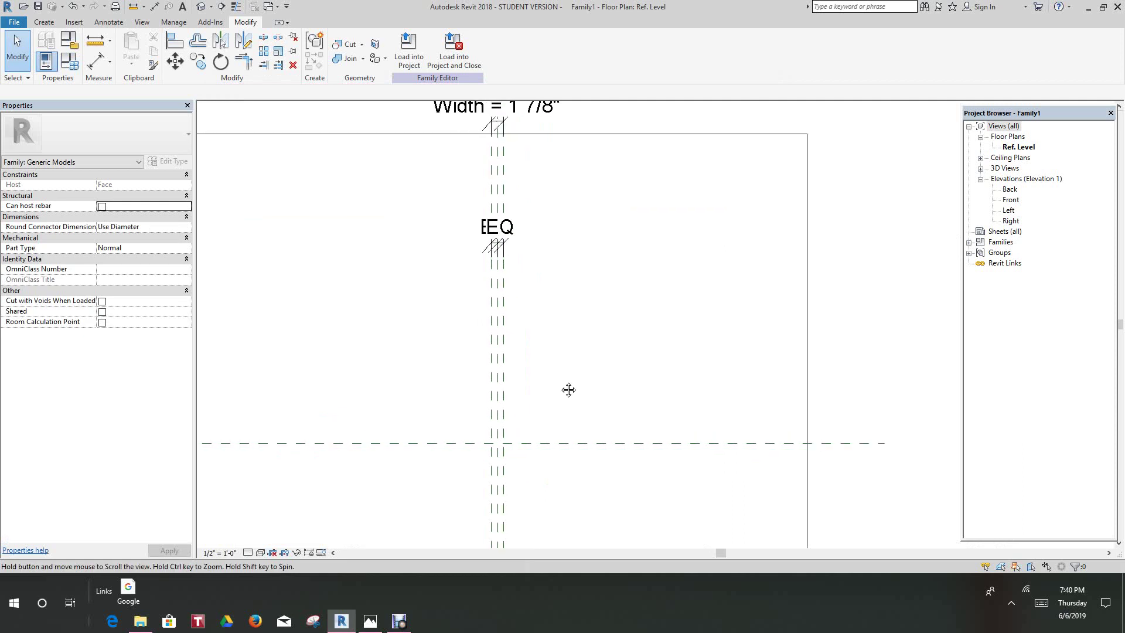
{"action": "scroll", "coordinate": [565, 387], "scroll_direction": "down", "scroll_amount": 2}
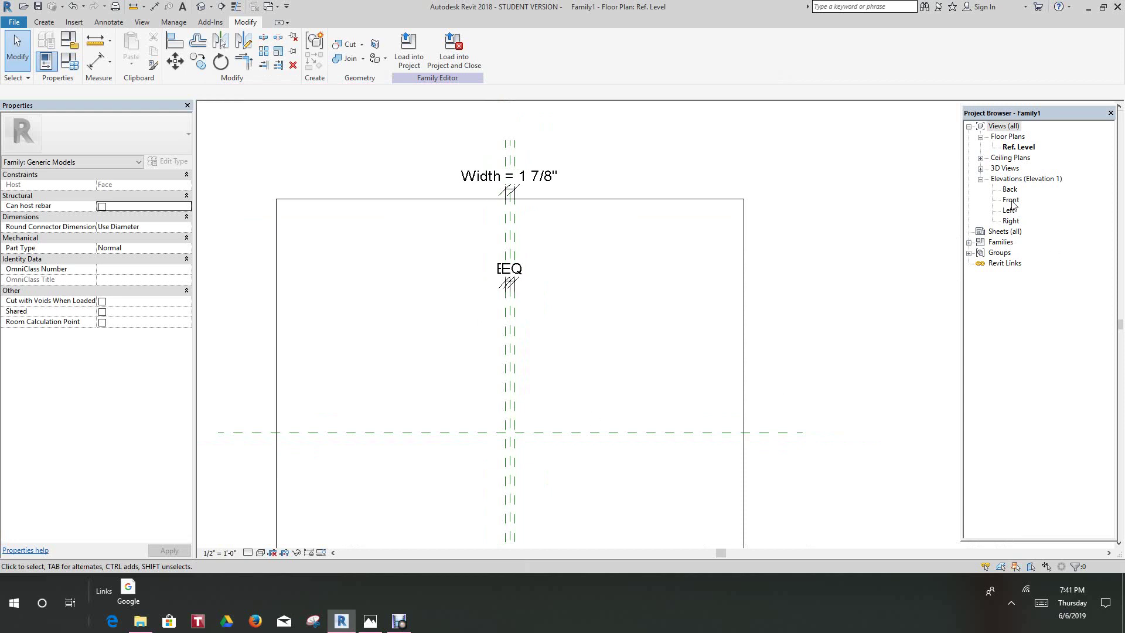
{"action": "scroll", "coordinate": [526, 404], "scroll_direction": "down", "scroll_amount": 1}
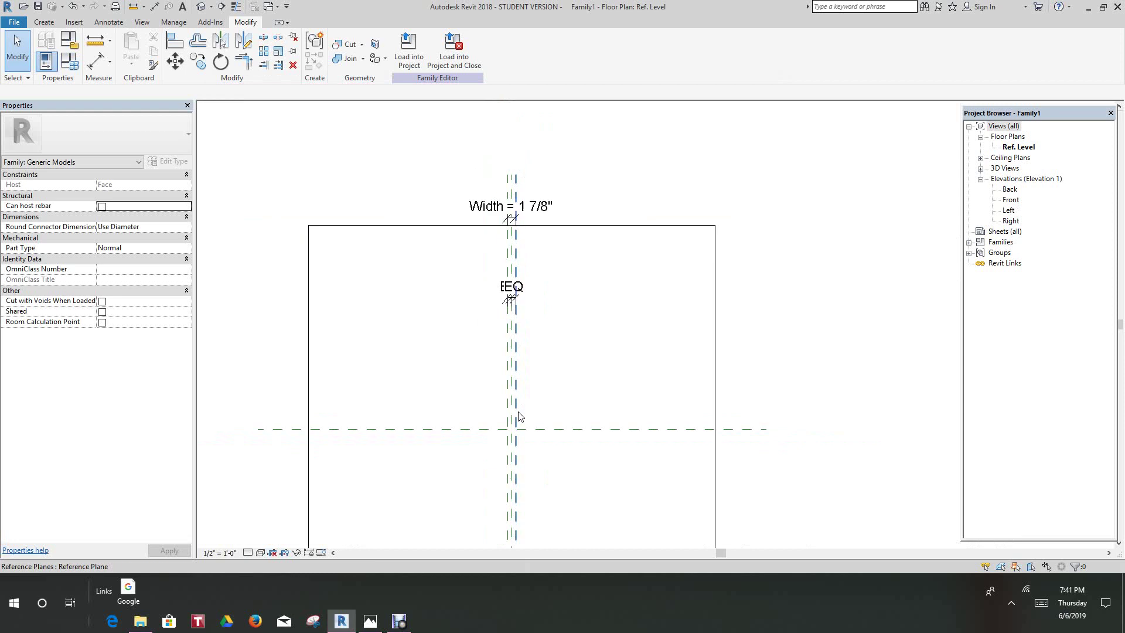
{"action": "scroll", "coordinate": [636, 382], "scroll_direction": "up", "scroll_amount": 2}
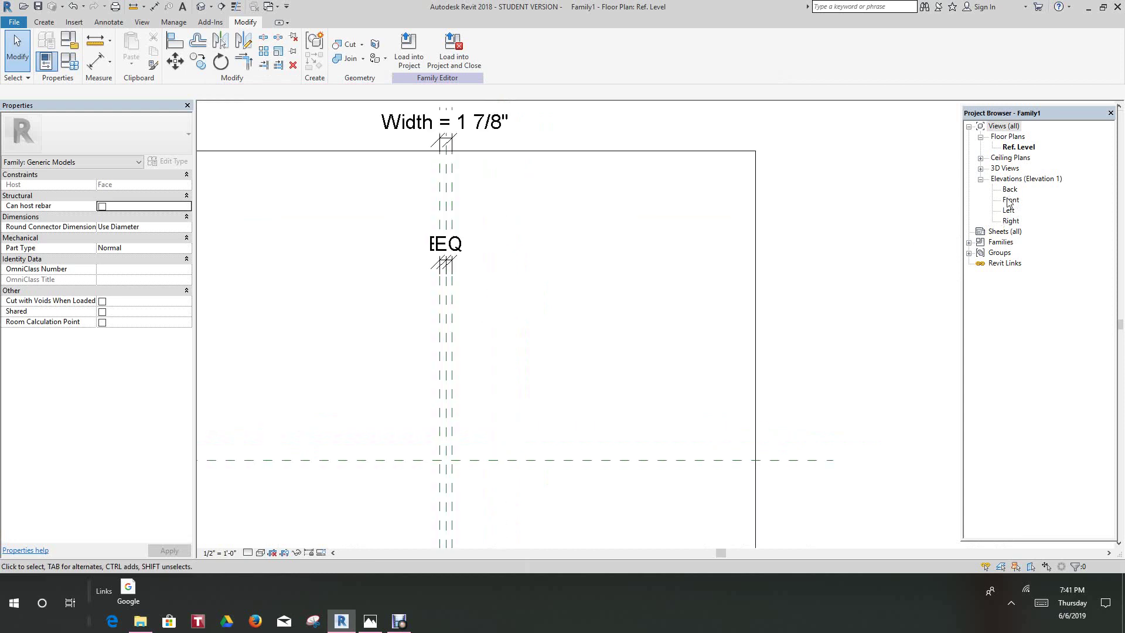
{"action": "scroll", "coordinate": [382, 293], "scroll_direction": "down", "scroll_amount": 1}
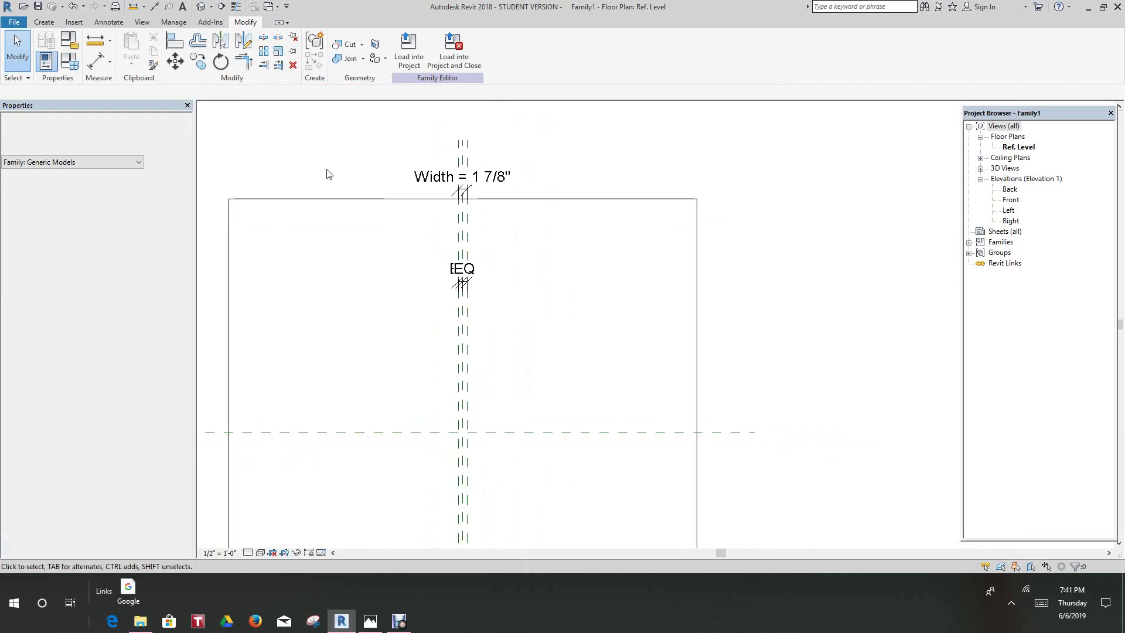
{"action": "left_click", "coordinate": [47, 22]}
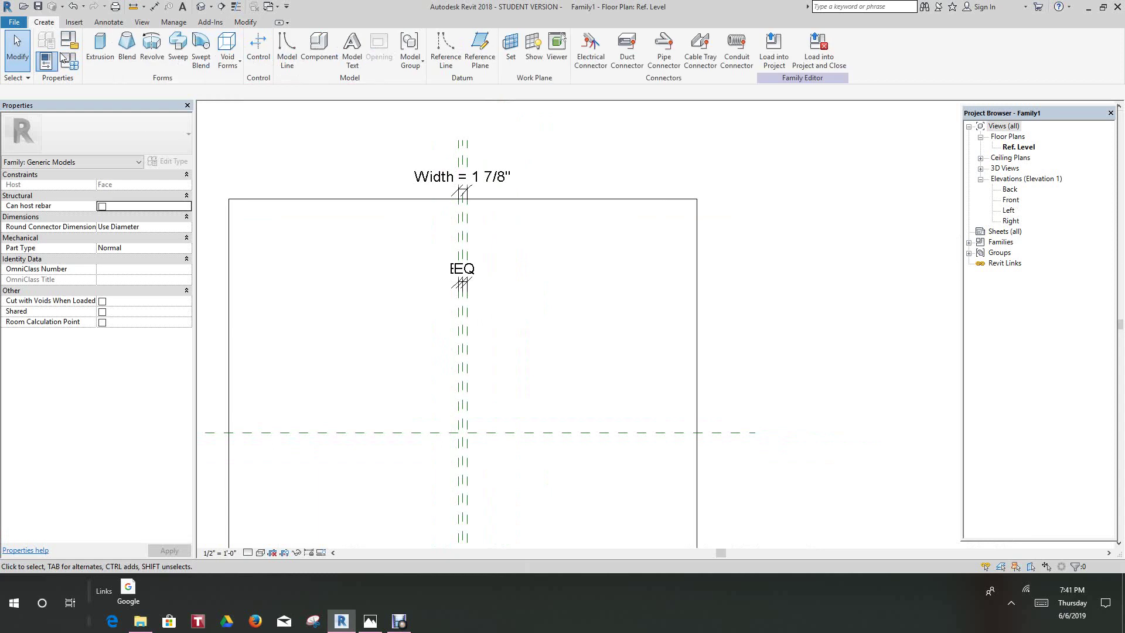
{"action": "key", "text": "r"}
{"action": "key", "text": "p"}
{"action": "left_click", "coordinate": [409, 355]}
{"action": "left_click", "coordinate": [542, 355]}
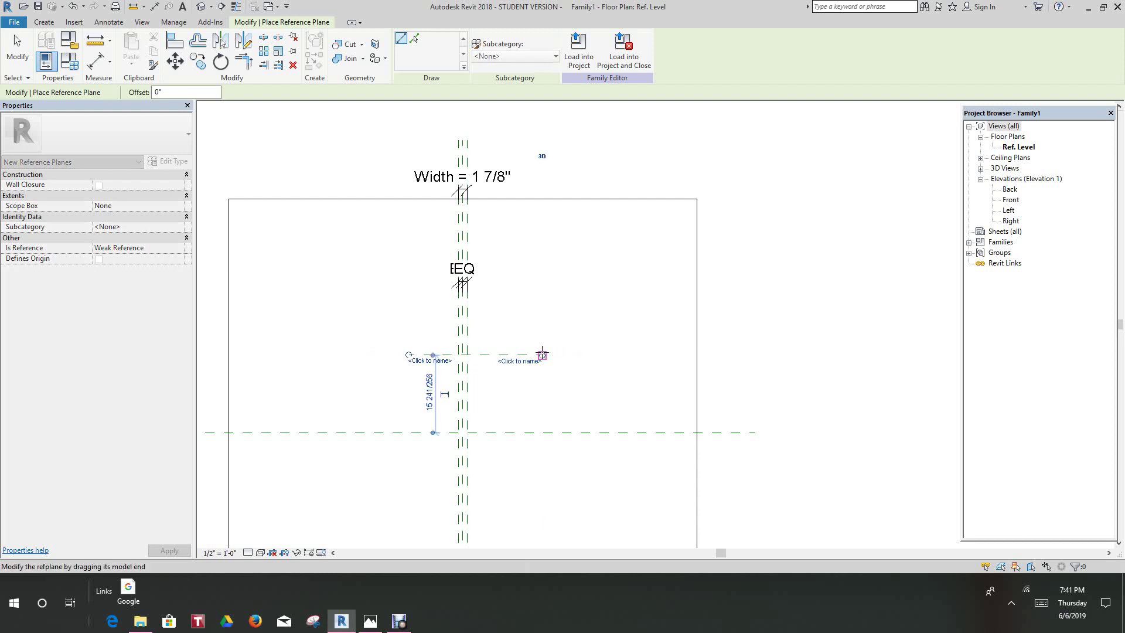
{"action": "right_click", "coordinate": [542, 355]}
Step: Make the temporary dimension between the new horizontal reference plane and the centre plane permanent
{"action": "left_click", "coordinate": [447, 396]}
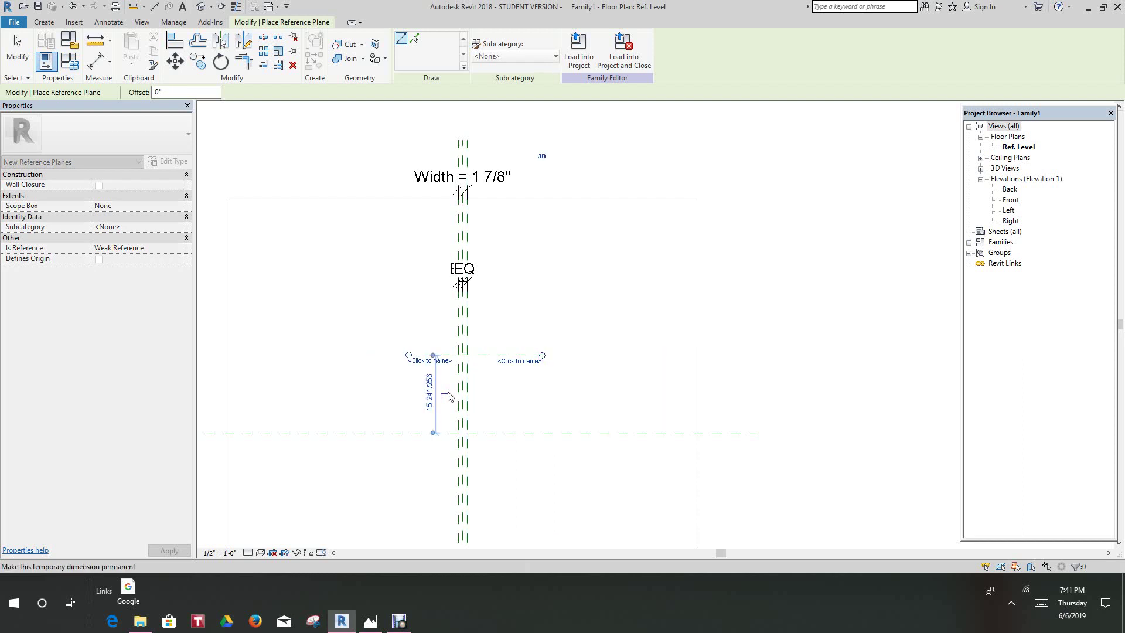
{"action": "left_click", "coordinate": [446, 396]}
{"action": "scroll", "coordinate": [439, 395], "scroll_direction": "up", "scroll_amount": 5}
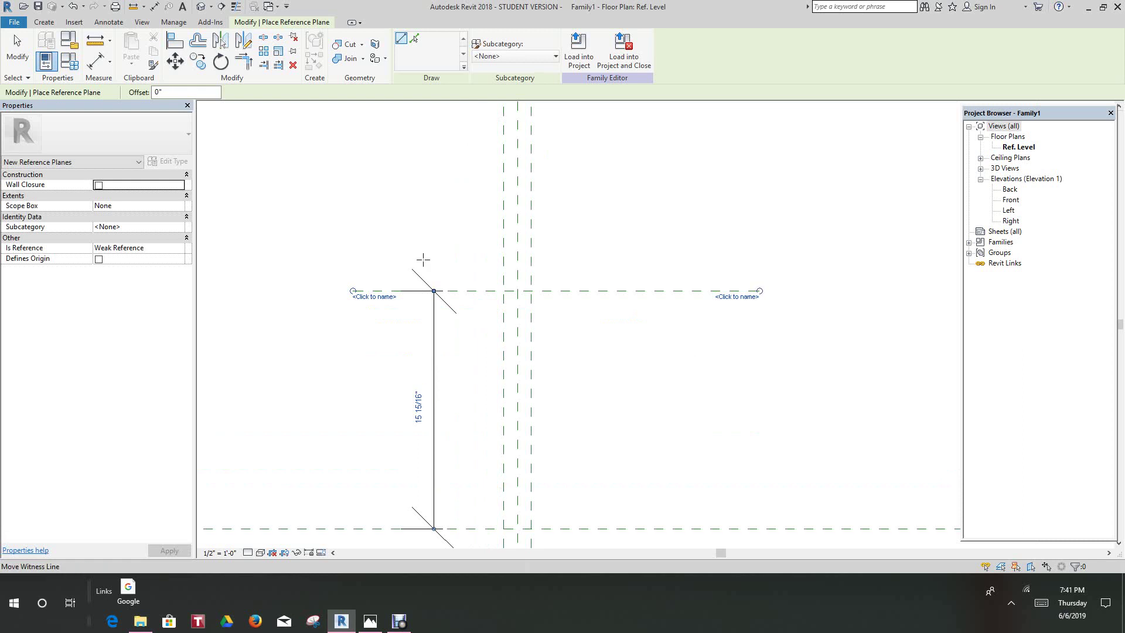
{"action": "scroll", "coordinate": [419, 255], "scroll_direction": "down", "scroll_amount": 1}
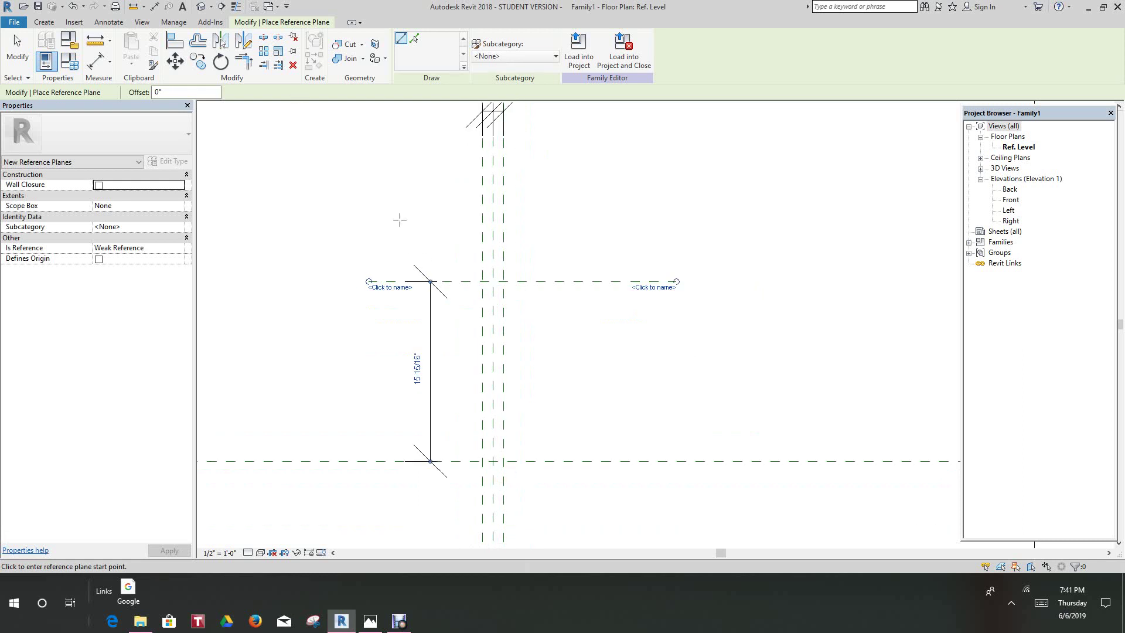
{"action": "left_click", "coordinate": [17, 50]}
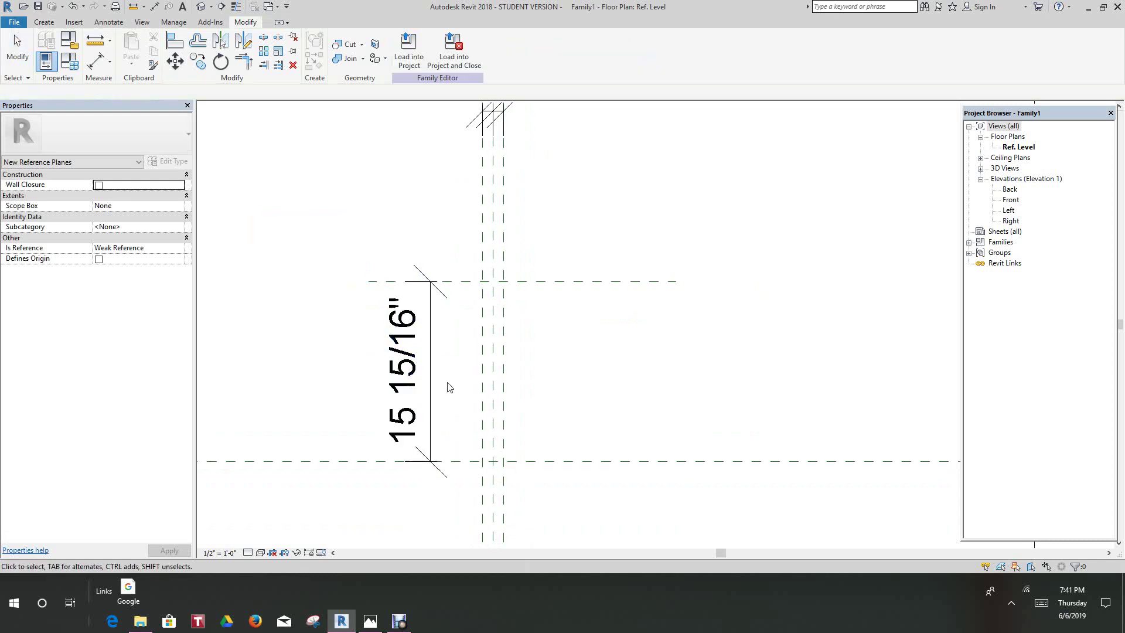
Step: Label the vertical dimension with a new family type parameter named Leg Length, grouped under Dimensions
{"action": "left_click", "coordinate": [435, 391]}
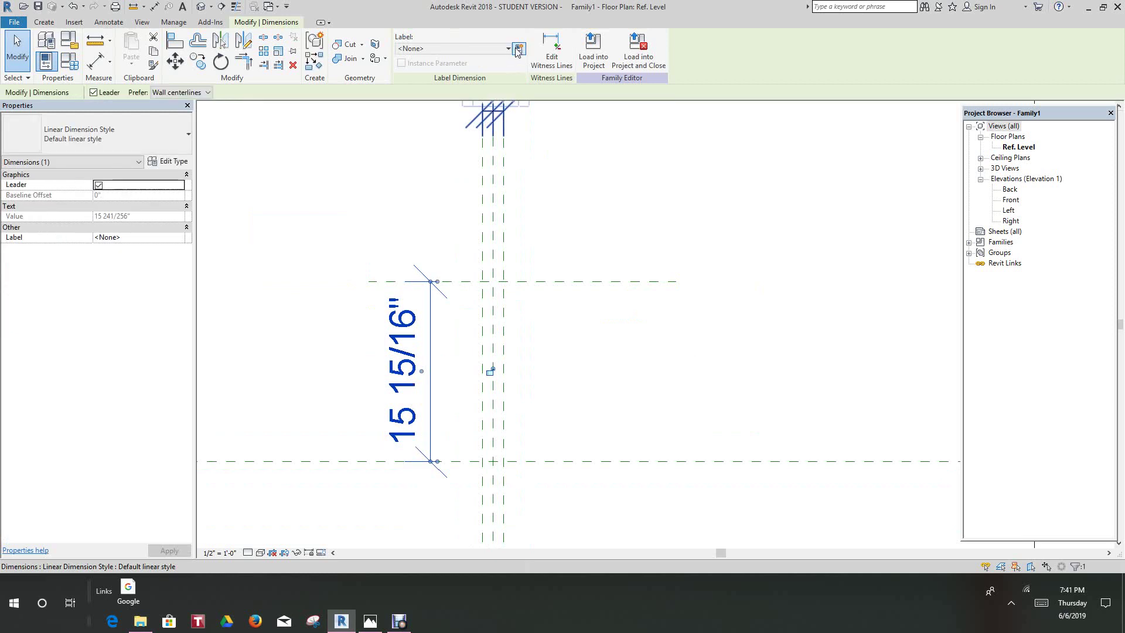
{"action": "left_click", "coordinate": [518, 49]}
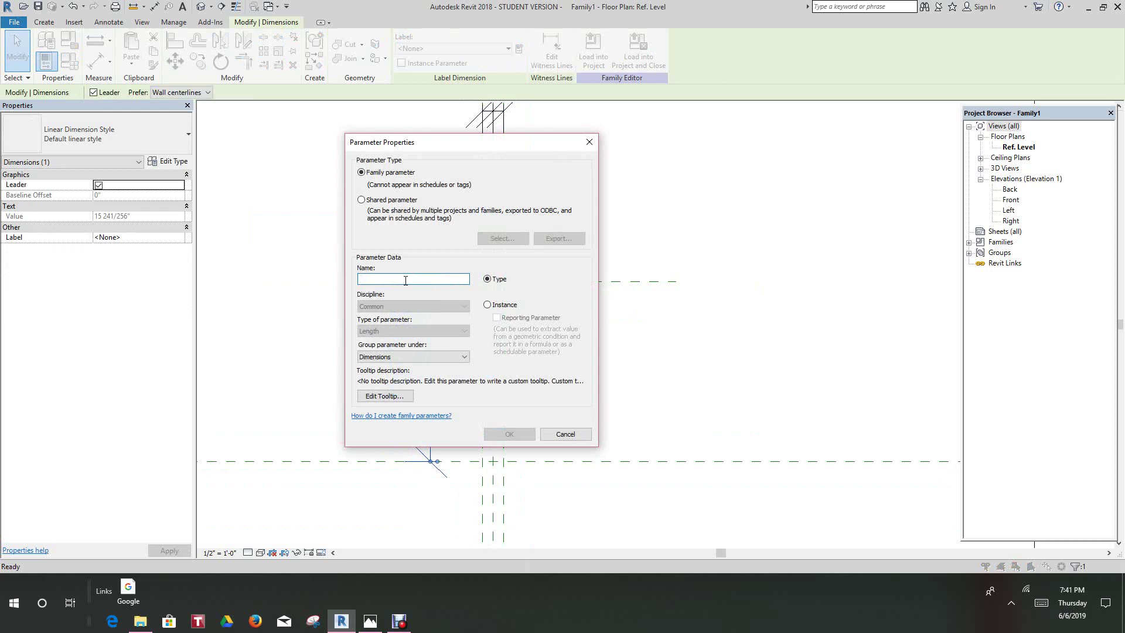
{"action": "type", "text": "il"}
{"action": "type", "text": "Leg Length"}
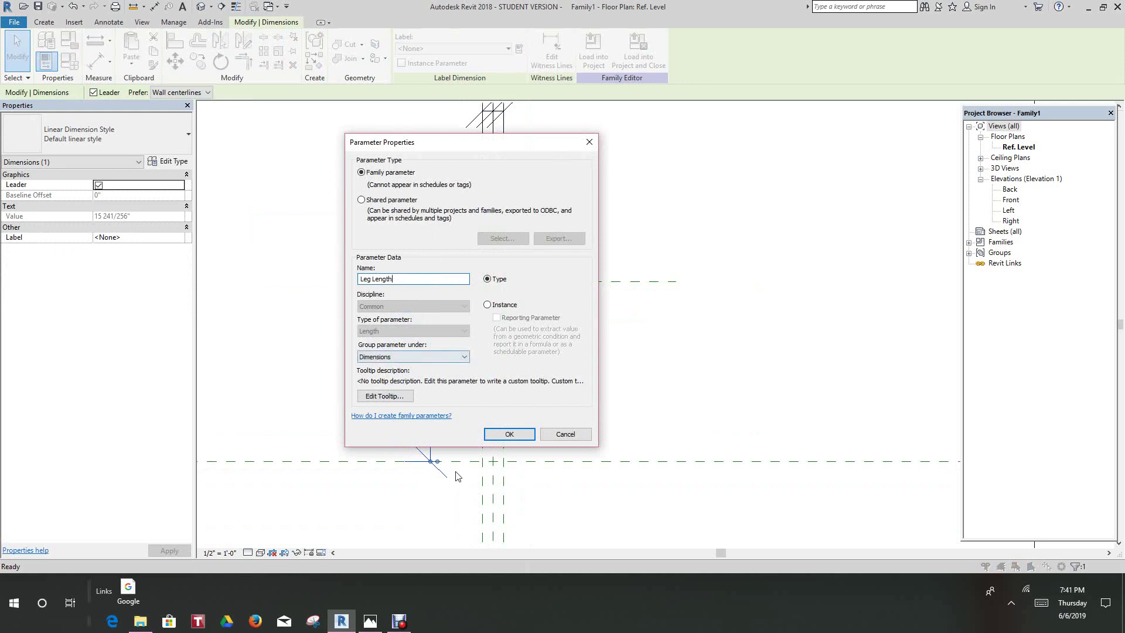
{"action": "left_click", "coordinate": [508, 434]}
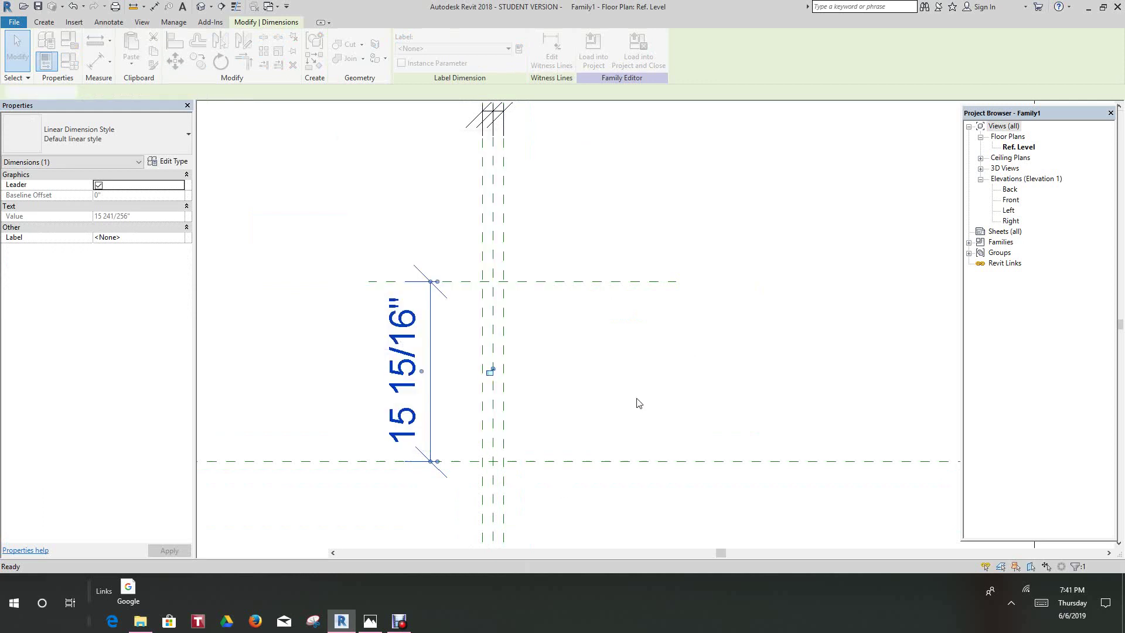
{"action": "left_click", "coordinate": [635, 402]}
{"action": "scroll", "coordinate": [492, 399], "scroll_direction": "down", "scroll_amount": 3}
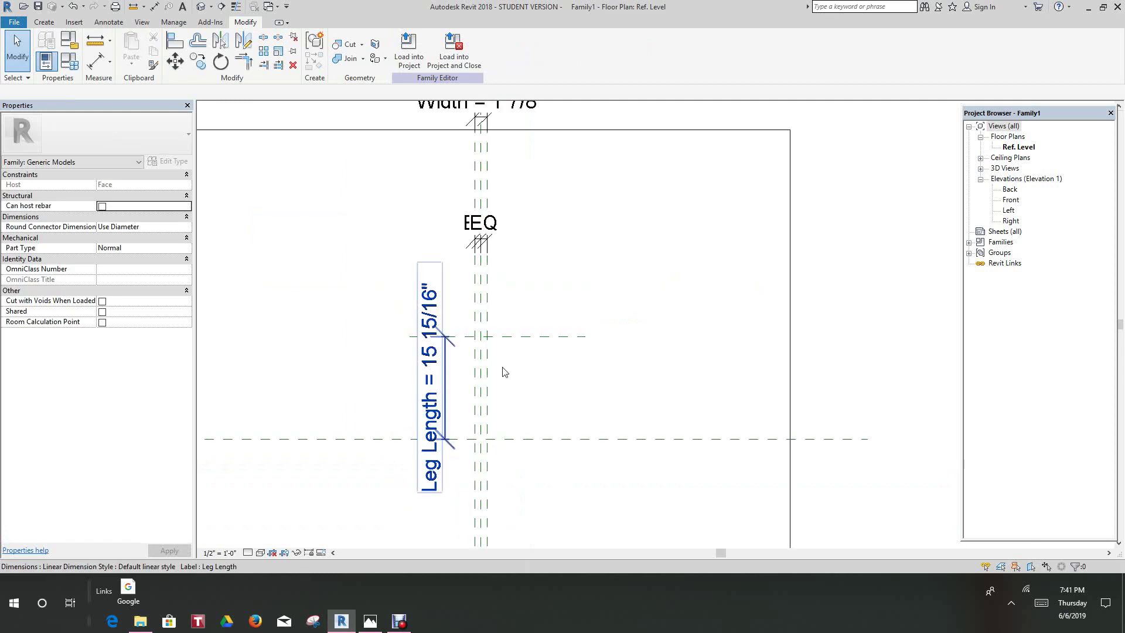
Step: Check the leg dimension on the fittings sheet in Photos, and set the Leg Length parameter to 3 7/8" in Revit
{"action": "left_click", "coordinate": [370, 622]}
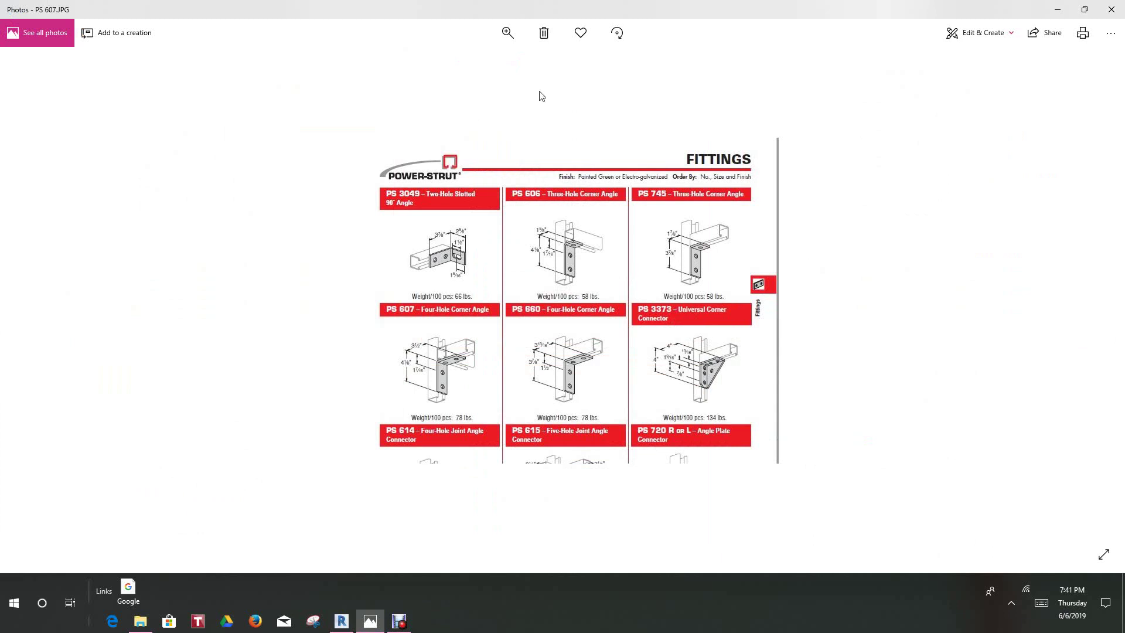
{"action": "left_click", "coordinate": [507, 34]}
{"action": "left_click_drag", "start_coordinate": [457, 61], "coordinate": [531, 61]}
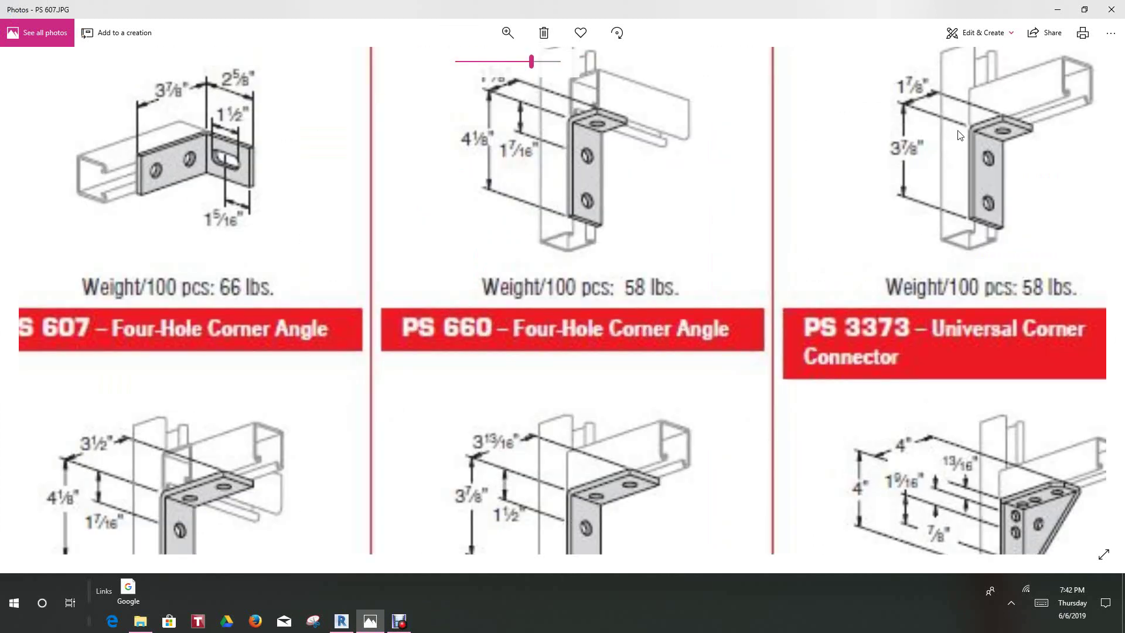
{"action": "left_click", "coordinate": [1060, 11]}
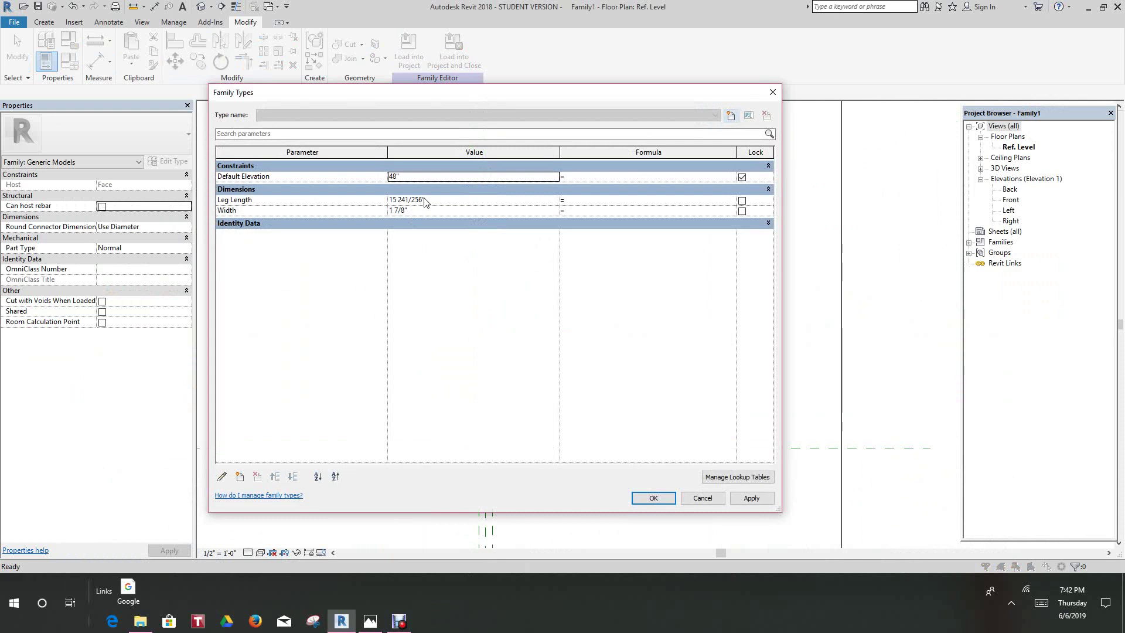
{"action": "left_click_drag", "start_coordinate": [429, 200], "coordinate": [367, 197]}
{"action": "type", "text": "3 7/8"}
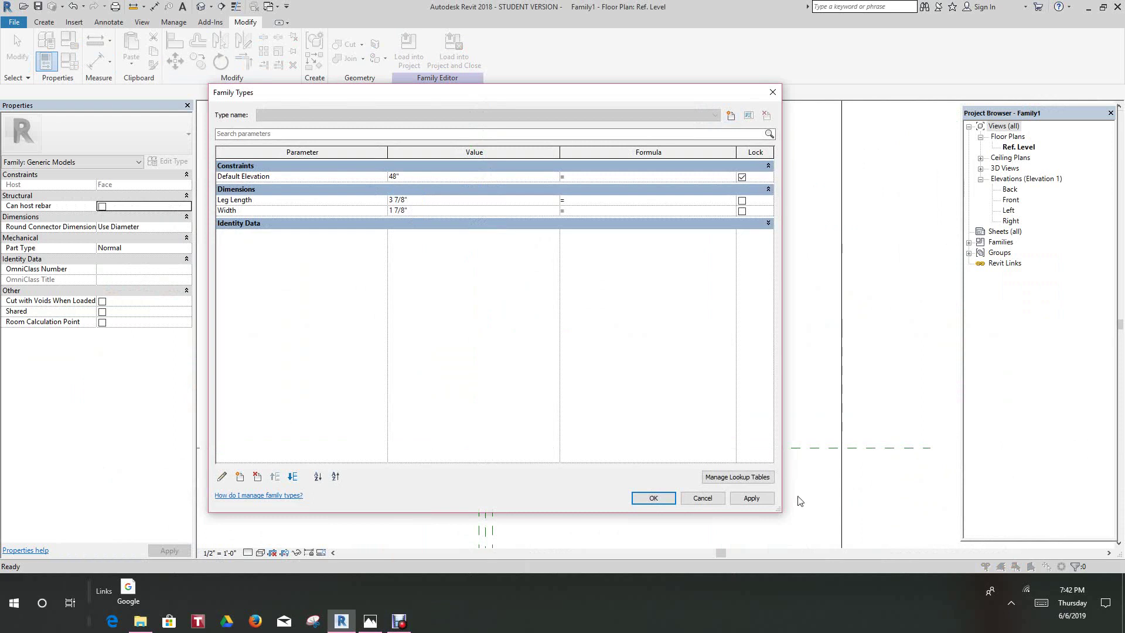
{"action": "left_click", "coordinate": [751, 499]}
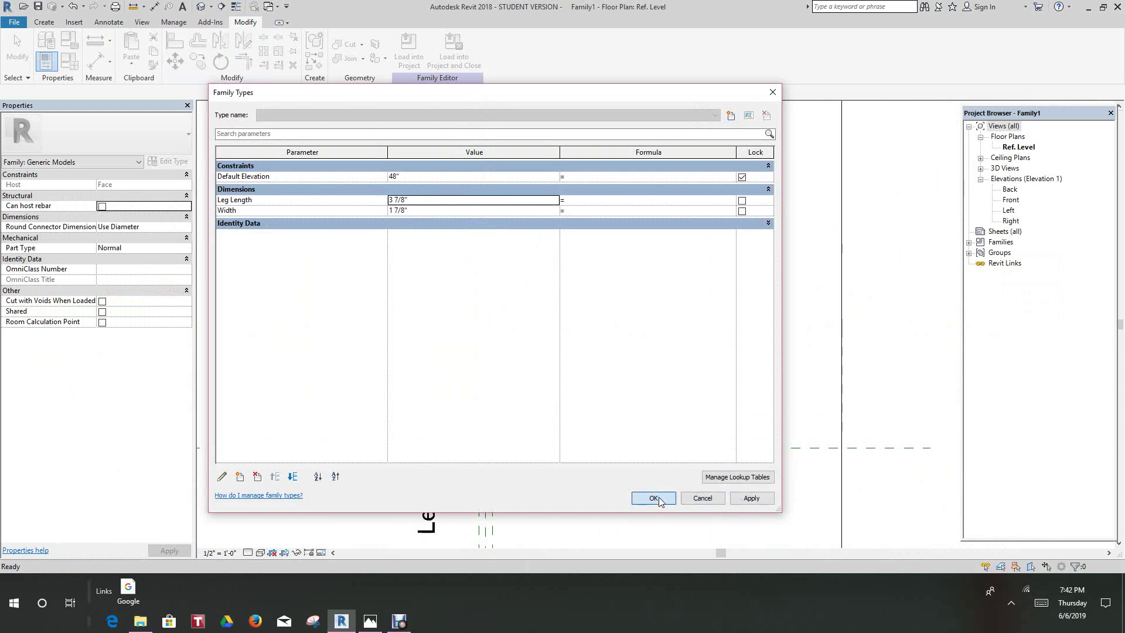
{"action": "left_click", "coordinate": [654, 498]}
Step: In the Left elevation, place a horizontal reference plane about 9 27/32" above the Ref. Level, with a permanent dimension to the level
{"action": "scroll", "coordinate": [540, 427], "scroll_direction": "up", "scroll_amount": 2}
{"action": "scroll", "coordinate": [539, 427], "scroll_direction": "down", "scroll_amount": 1}
{"action": "scroll", "coordinate": [539, 427], "scroll_direction": "up", "scroll_amount": 2}
{"action": "scroll", "coordinate": [497, 388], "scroll_direction": "up", "scroll_amount": 1}
{"action": "scroll", "coordinate": [492, 386], "scroll_direction": "down", "scroll_amount": 1}
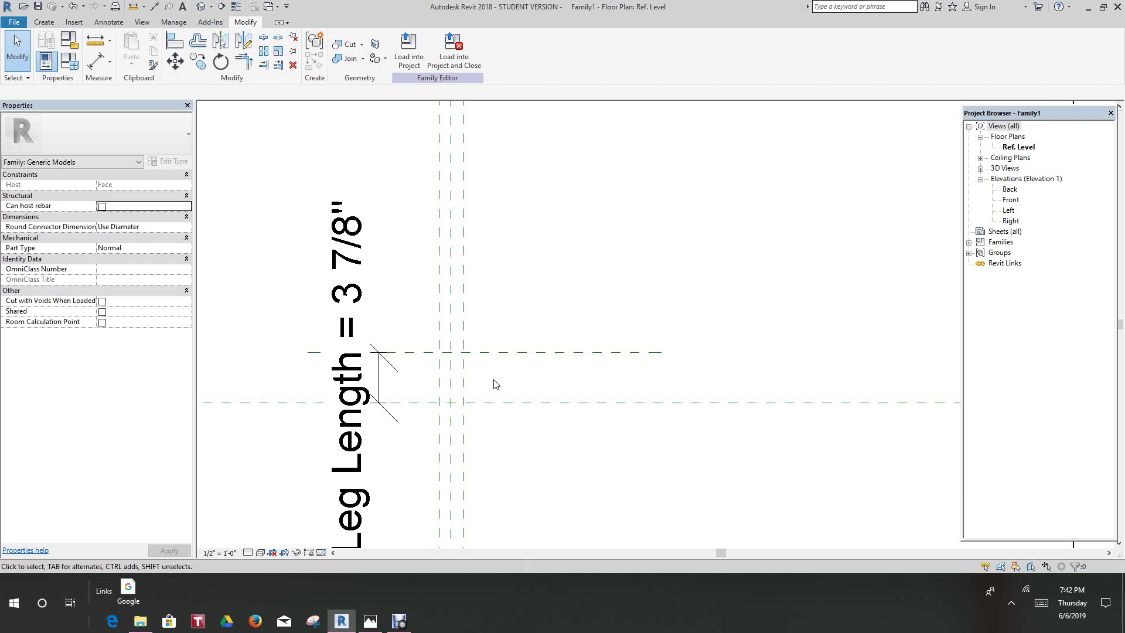
{"action": "scroll", "coordinate": [578, 311], "scroll_direction": "down", "scroll_amount": 1}
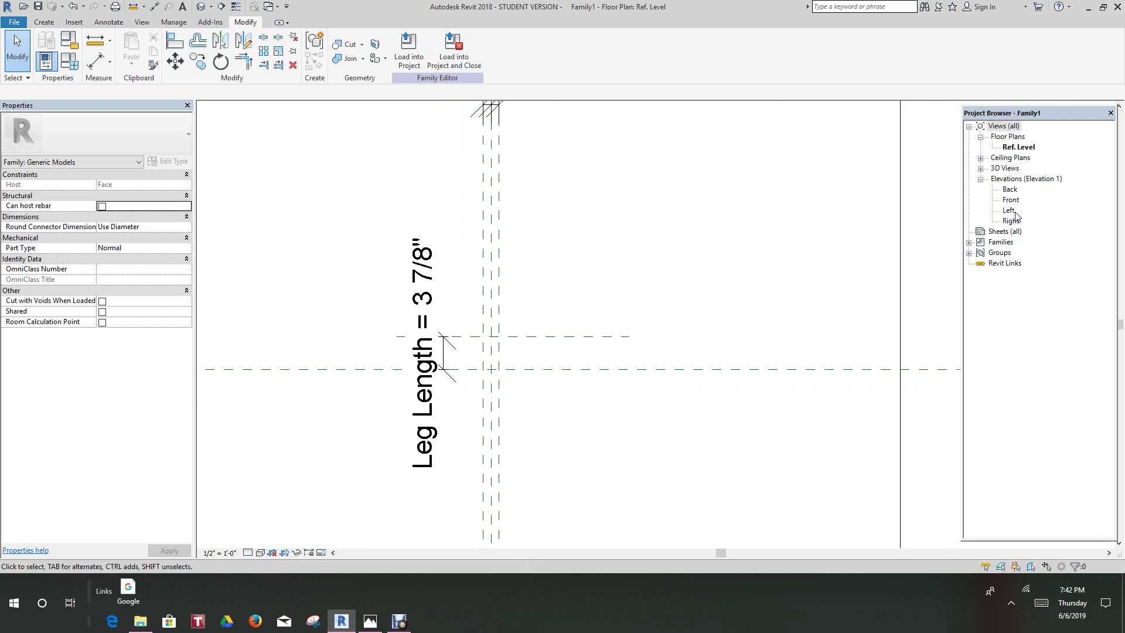
{"action": "left_click", "coordinate": [1012, 216]}
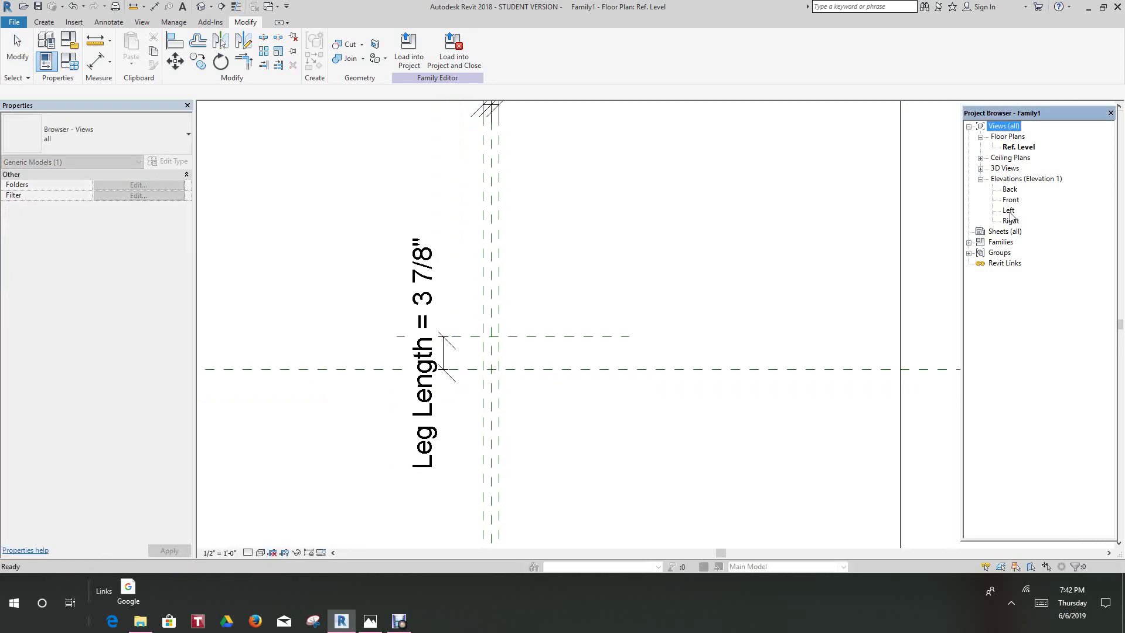
{"action": "left_click", "coordinate": [1008, 211]}
{"action": "double_click", "coordinate": [1008, 211]}
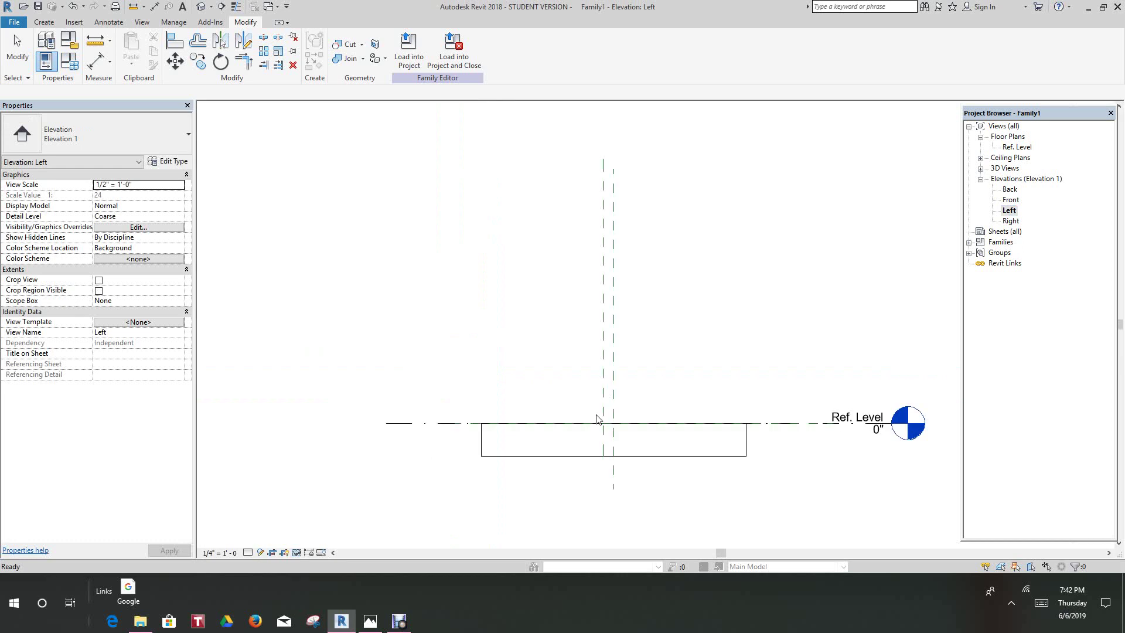
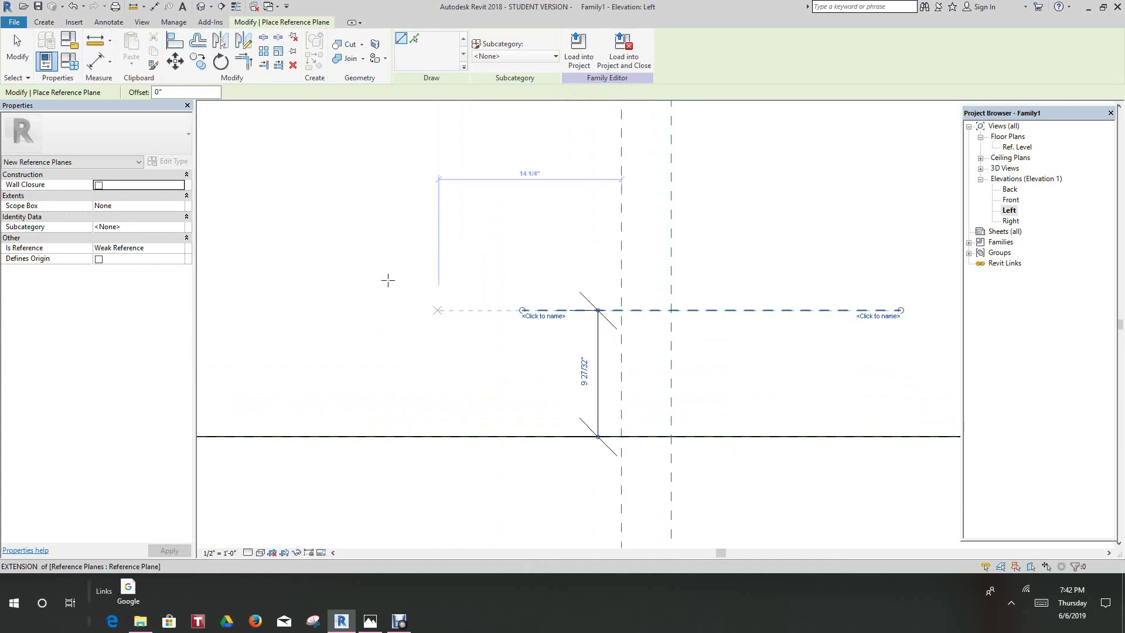
{"action": "right_click", "coordinate": [372, 261]}
{"action": "left_click", "coordinate": [389, 267]}
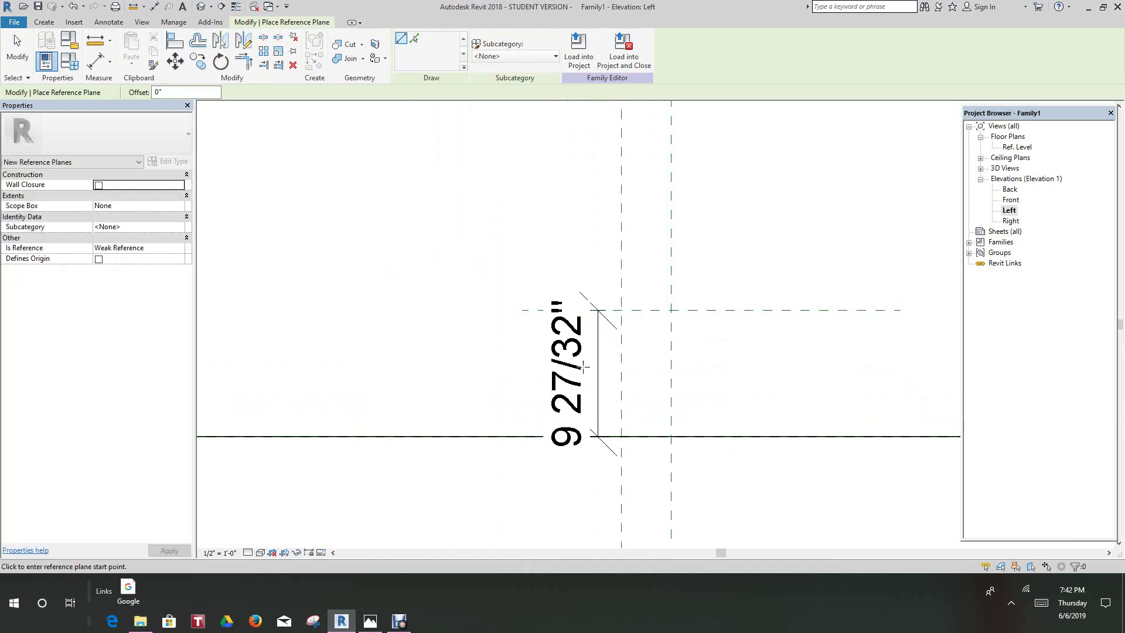
Step: Label the vertical dimension above the Ref. Level with a new family type parameter named L2, grouped under Dimensions
{"action": "scroll", "coordinate": [544, 346], "scroll_direction": "up", "scroll_amount": 2}
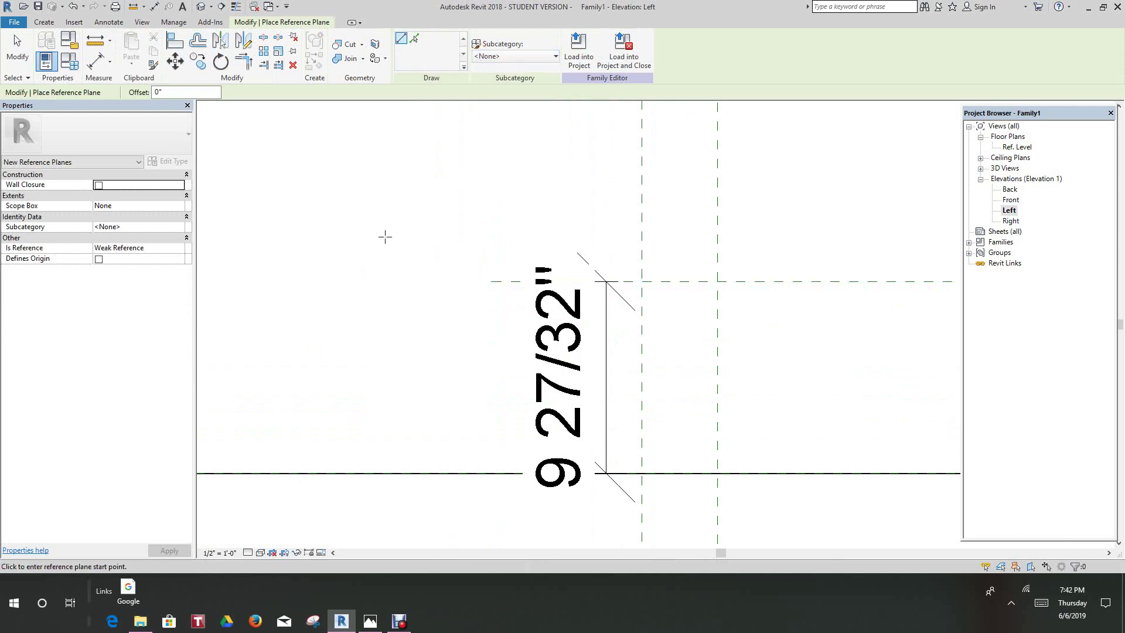
{"action": "left_click", "coordinate": [16, 41]}
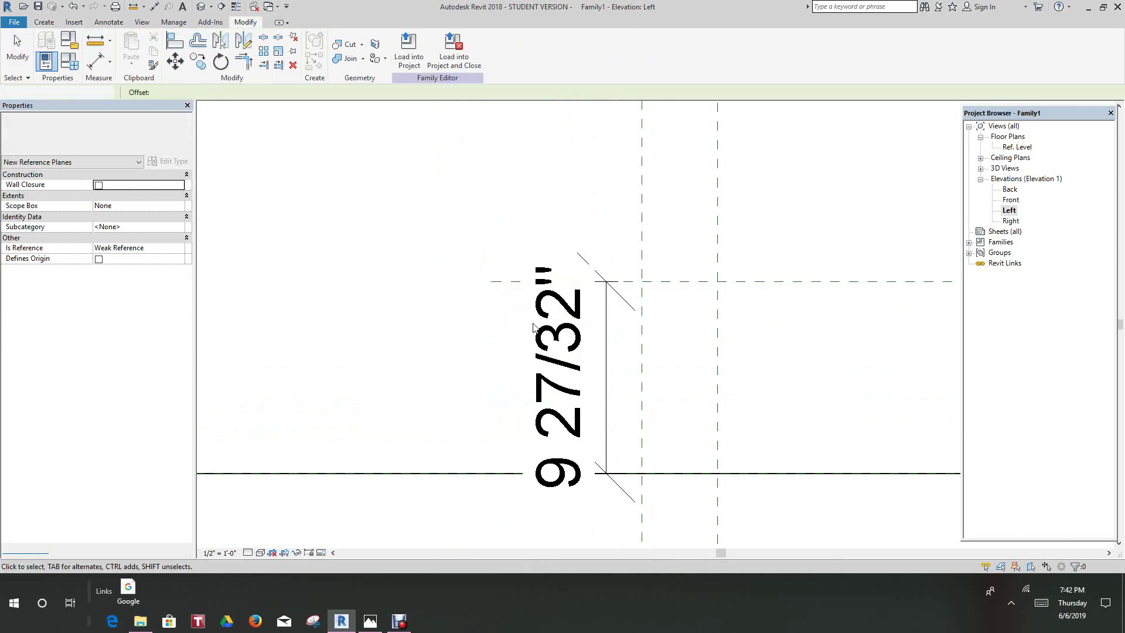
{"action": "left_click", "coordinate": [607, 386]}
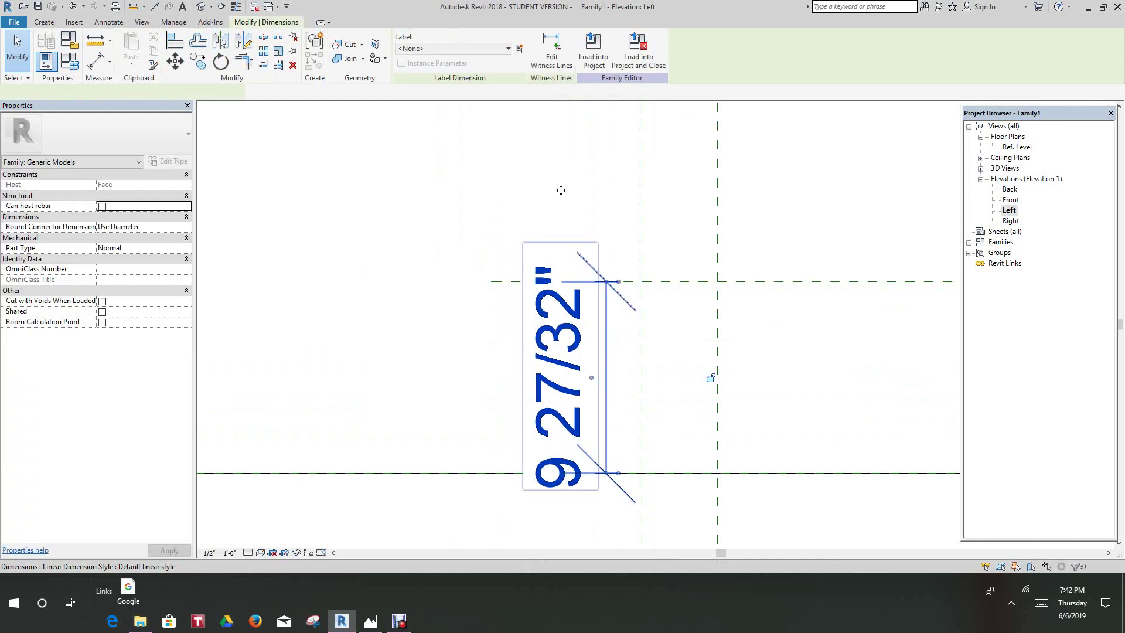
{"action": "left_click", "coordinate": [519, 49]}
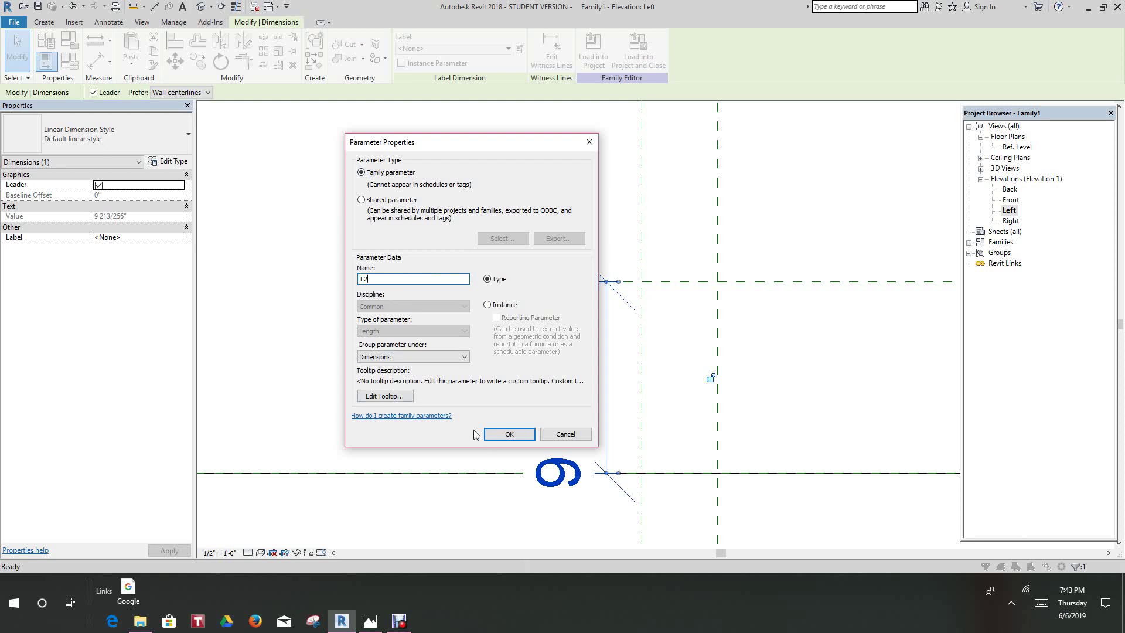
{"action": "left_click", "coordinate": [509, 434]}
{"action": "left_click", "coordinate": [494, 532]}
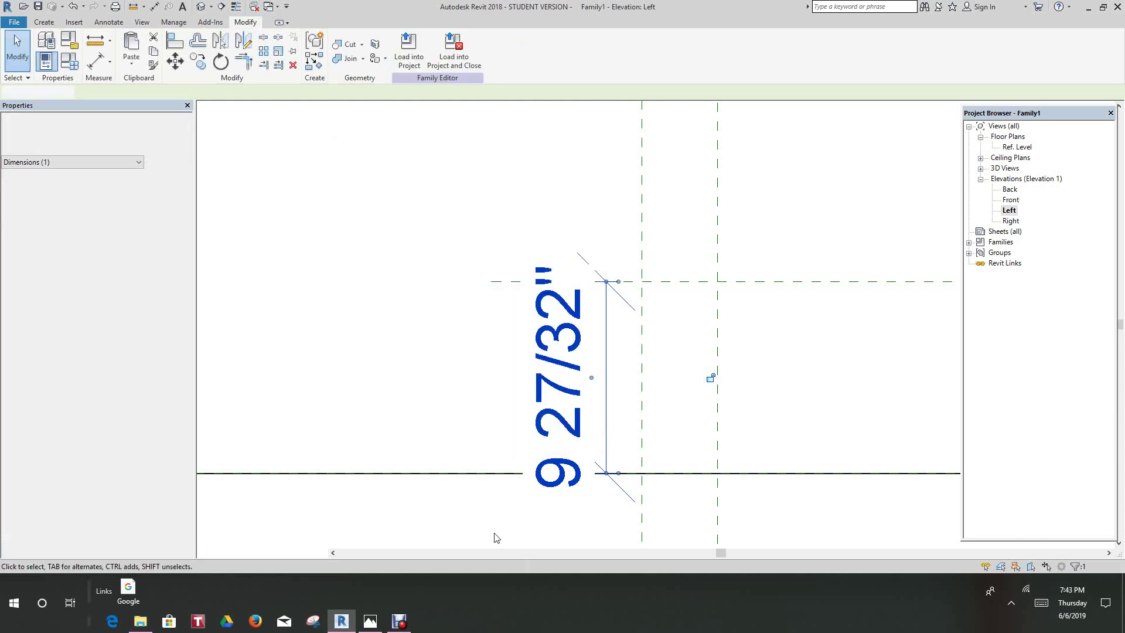
Step: Move the L2 dimension line farther away from the vertical reference planes
{"action": "middle_click_drag", "start_coordinate": [479, 464], "coordinate": [447, 376]}
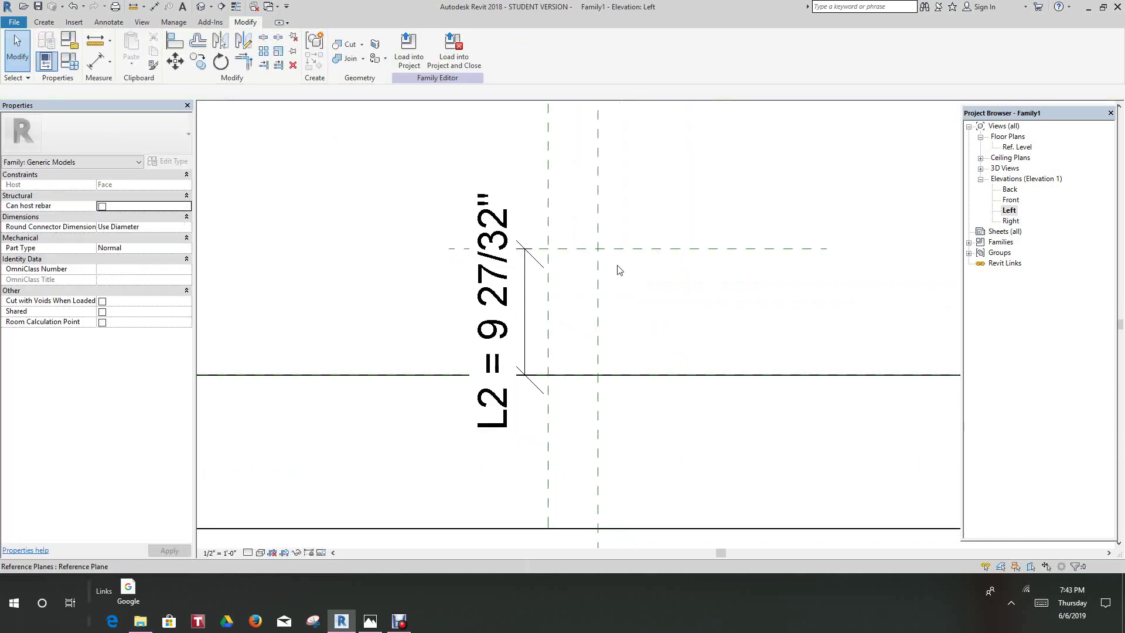
{"action": "scroll", "coordinate": [608, 305], "scroll_direction": "down", "scroll_amount": 2}
{"action": "scroll", "coordinate": [572, 271], "scroll_direction": "up", "scroll_amount": 1}
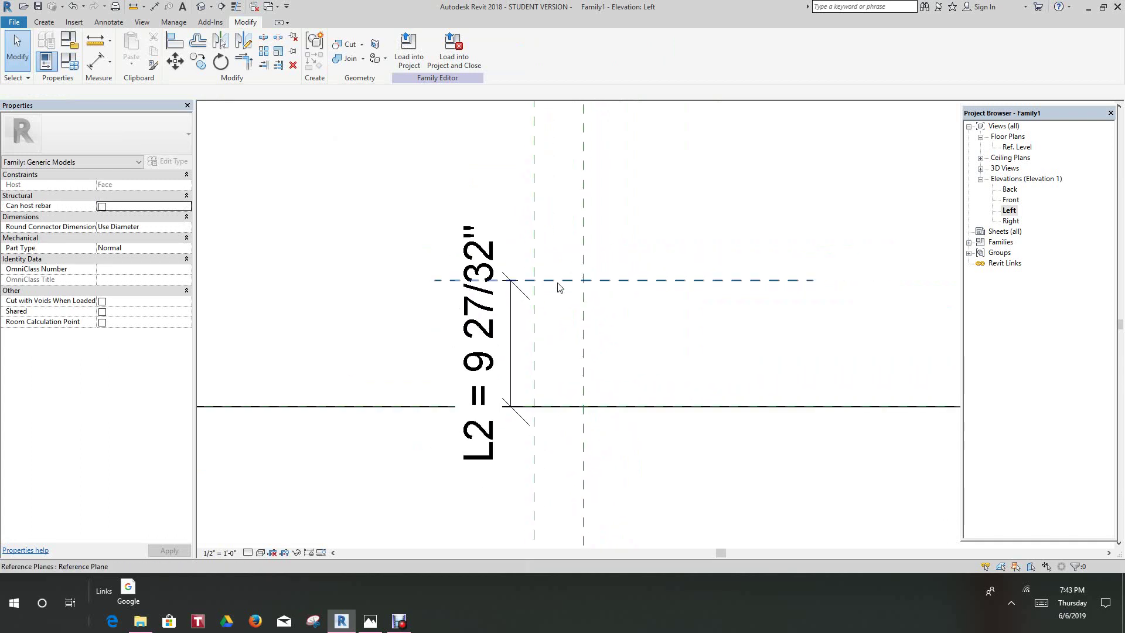
{"action": "left_click", "coordinate": [515, 333]}
{"action": "left_click_drag", "start_coordinate": [515, 334], "coordinate": [462, 328]}
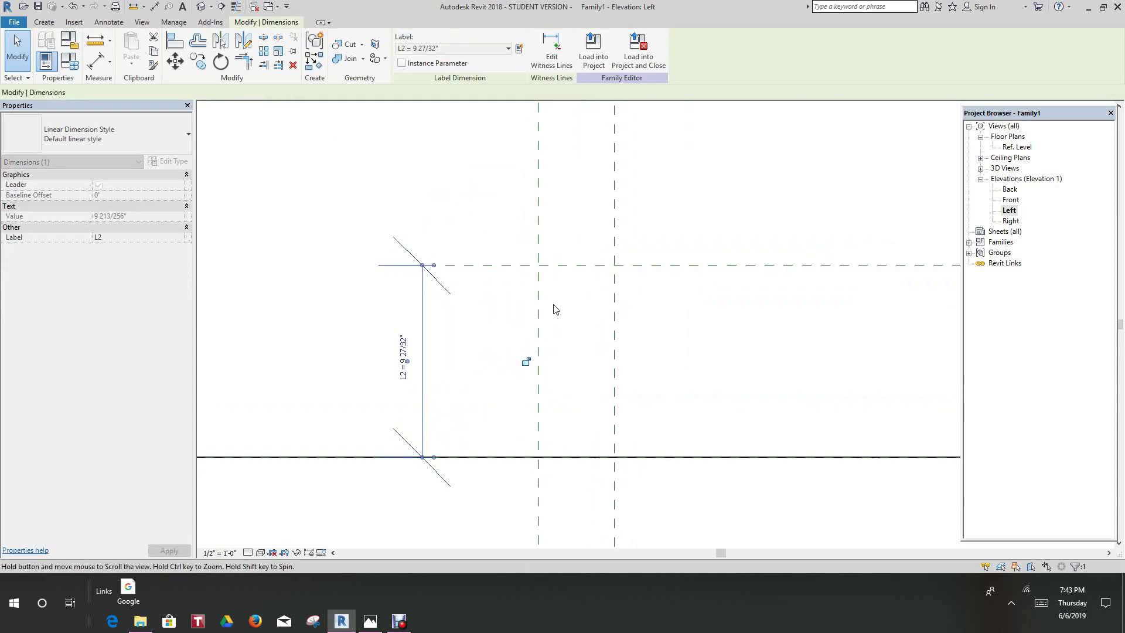
{"action": "scroll", "coordinate": [599, 325], "scroll_direction": "down", "scroll_amount": 5}
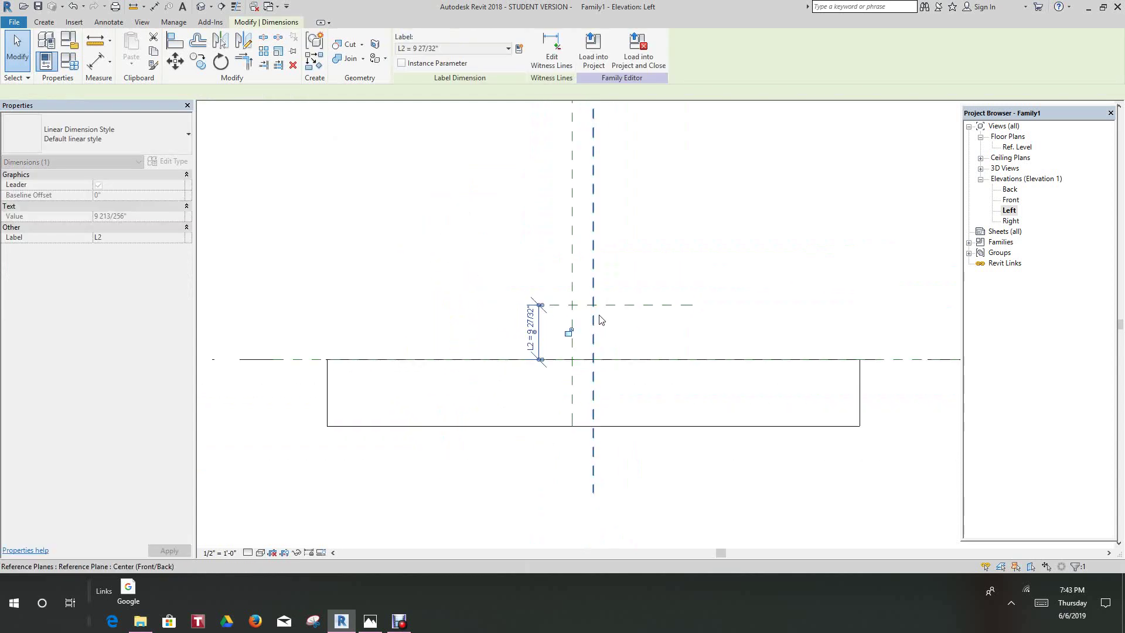
{"action": "middle_click_drag", "start_coordinate": [597, 344], "coordinate": [590, 369]}
{"action": "scroll", "coordinate": [580, 352], "scroll_direction": "up", "scroll_amount": 5}
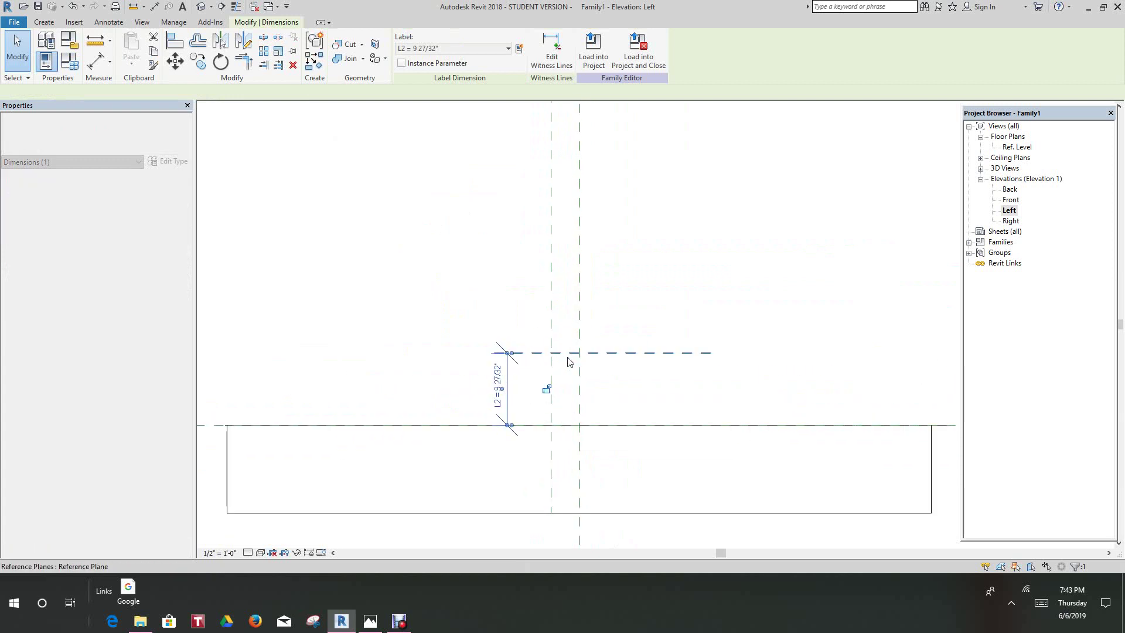
{"action": "middle_click_drag", "start_coordinate": [568, 307], "coordinate": [552, 311]}
{"action": "scroll", "coordinate": [545, 307], "scroll_direction": "down", "scroll_amount": 1}
{"action": "scroll", "coordinate": [545, 305], "scroll_direction": "up", "scroll_amount": 2}
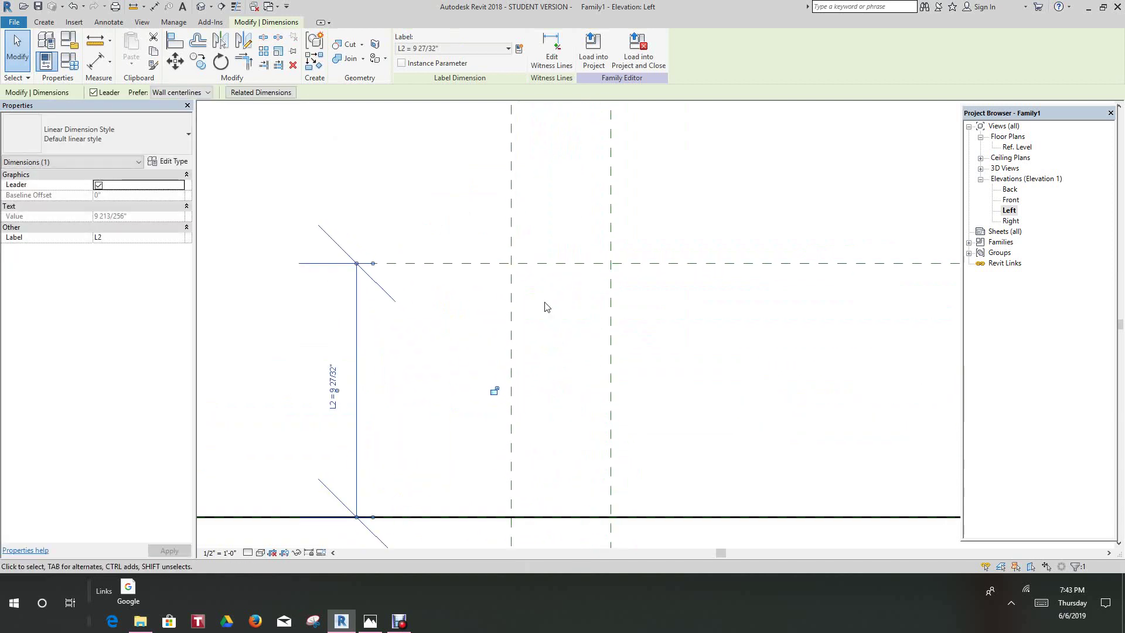
{"action": "scroll", "coordinate": [543, 302], "scroll_direction": "down", "scroll_amount": 3}
{"action": "scroll", "coordinate": [535, 241], "scroll_direction": "down", "scroll_amount": 3}
{"action": "scroll", "coordinate": [643, 301], "scroll_direction": "up", "scroll_amount": 2}
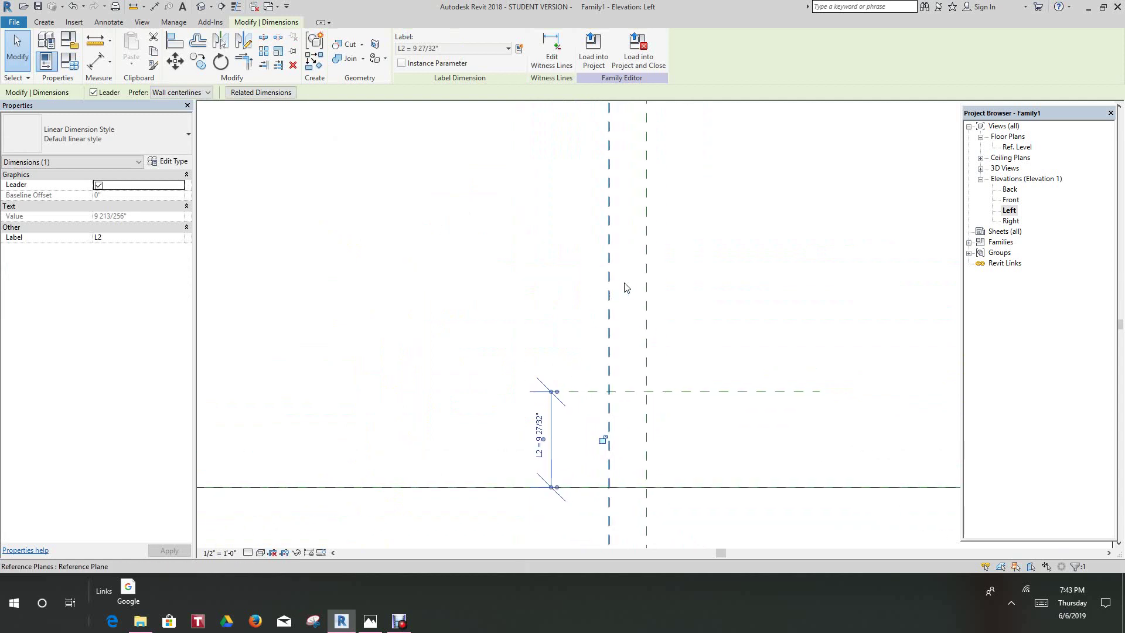
{"action": "scroll", "coordinate": [615, 288], "scroll_direction": "down", "scroll_amount": 3}
{"action": "scroll", "coordinate": [606, 322], "scroll_direction": "up", "scroll_amount": 4}
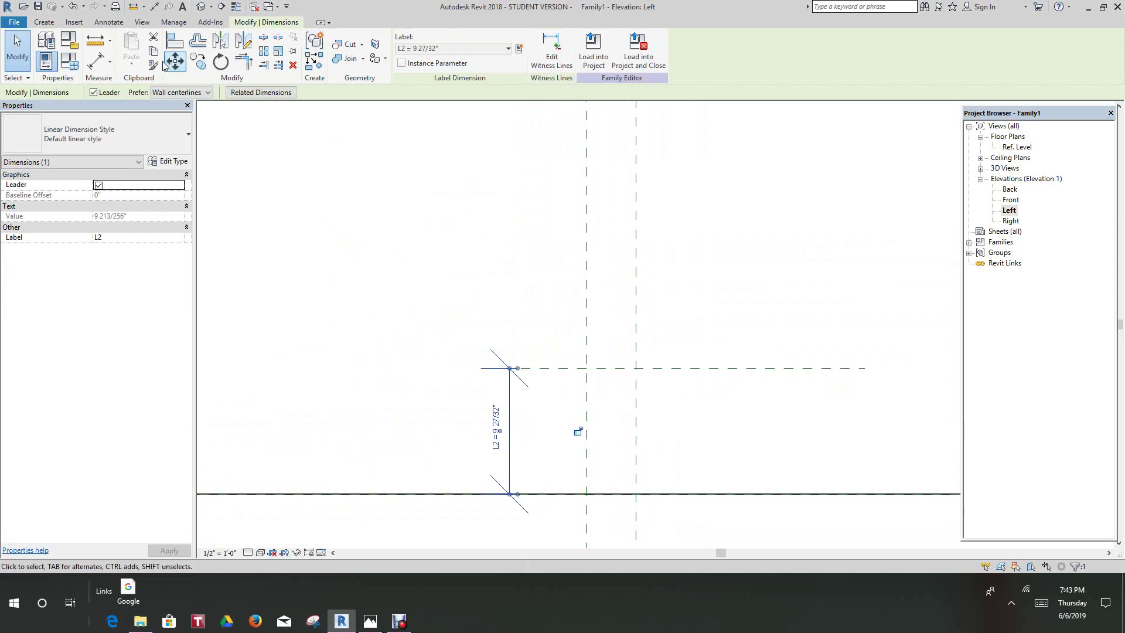
Step: Place a vertical reference plane by picking the existing leg plane with a 1/4" offset toward the Center (Front/Back) plane
{"action": "left_click", "coordinate": [45, 23]}
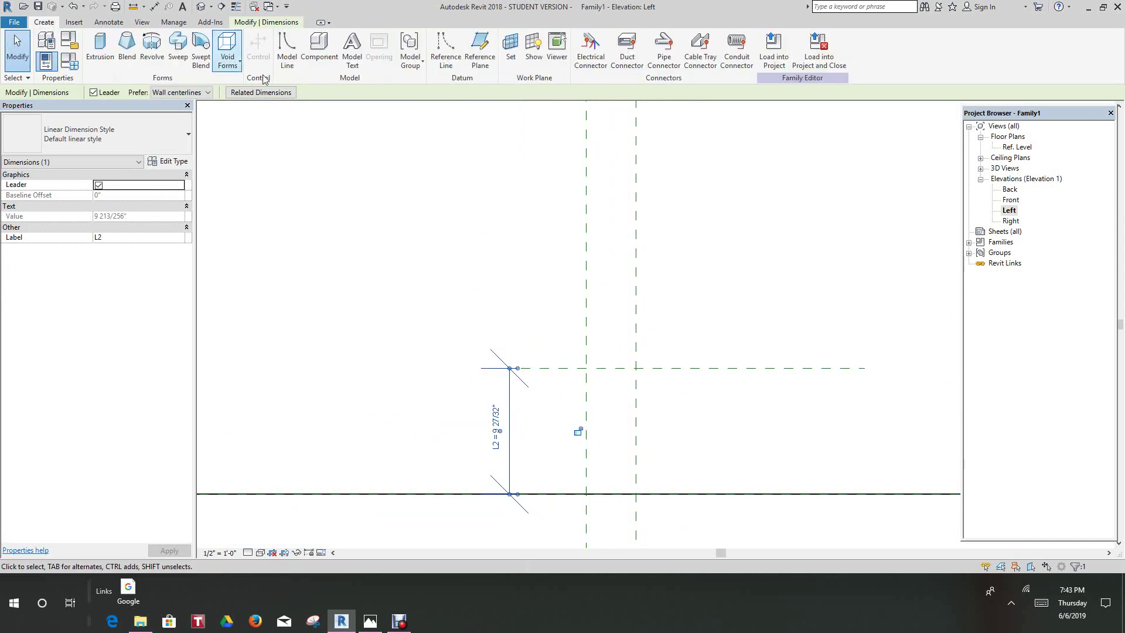
{"action": "left_click", "coordinate": [479, 59]}
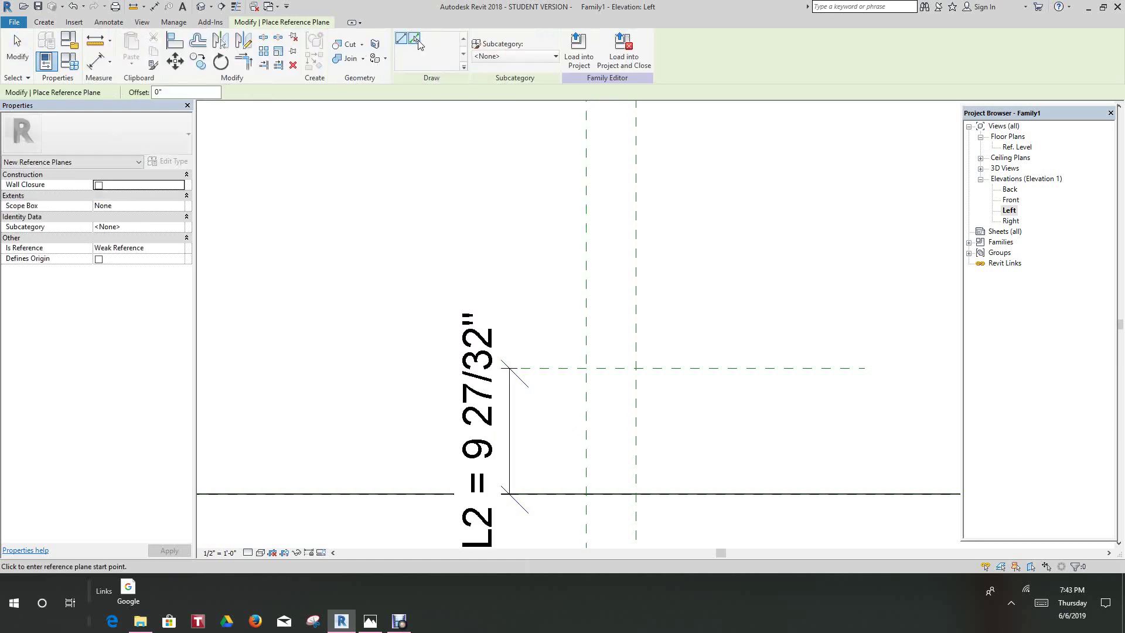
{"action": "left_click", "coordinate": [414, 39]}
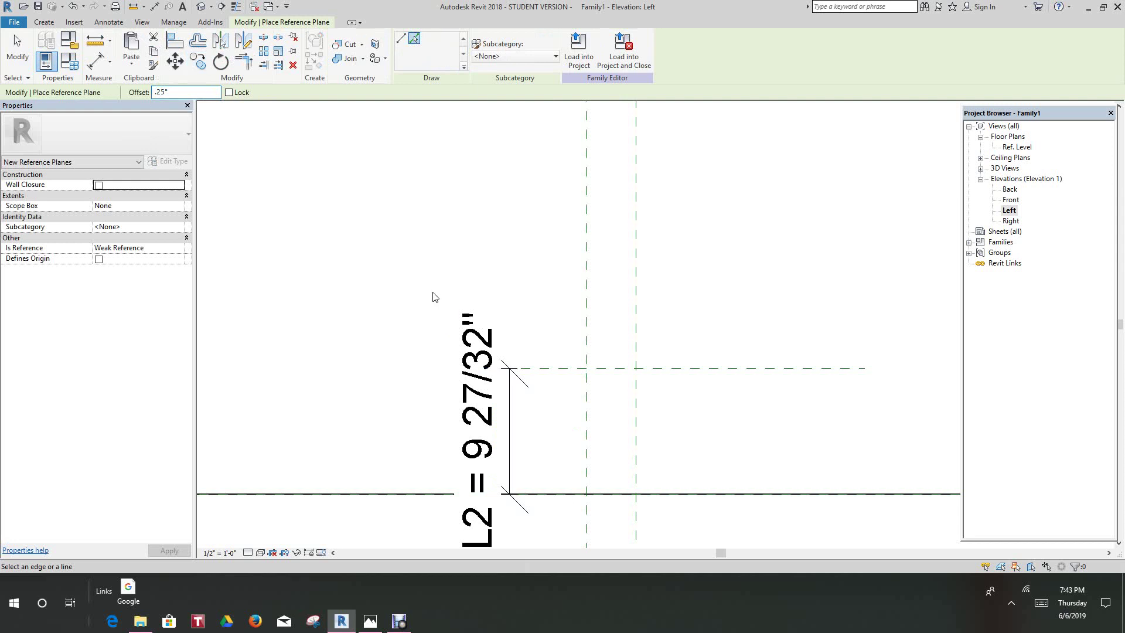
{"action": "scroll", "coordinate": [588, 419], "scroll_direction": "up", "scroll_amount": 3}
{"action": "middle_click_drag", "start_coordinate": [590, 416], "coordinate": [523, 348]}
{"action": "scroll", "coordinate": [620, 455], "scroll_direction": "down", "scroll_amount": 3}
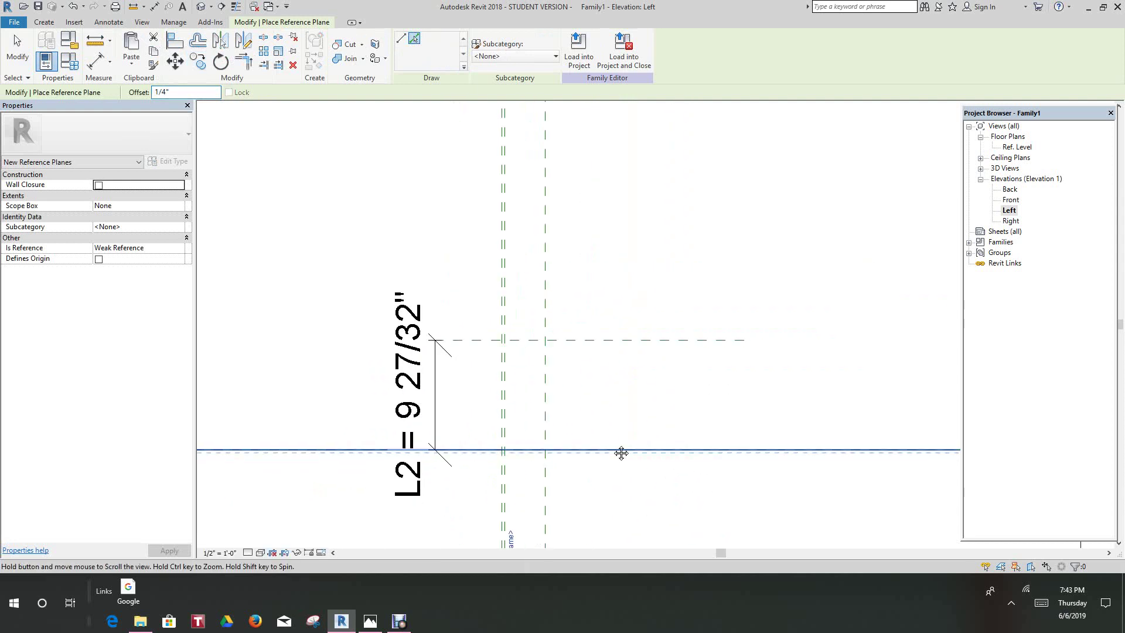
Step: Place a horizontal reference plane 1/4" above the Ref. Level by picking the level line with the same offset
{"action": "scroll", "coordinate": [647, 472], "scroll_direction": "down", "scroll_amount": 2}
{"action": "middle_click_drag", "start_coordinate": [648, 473], "coordinate": [570, 468]}
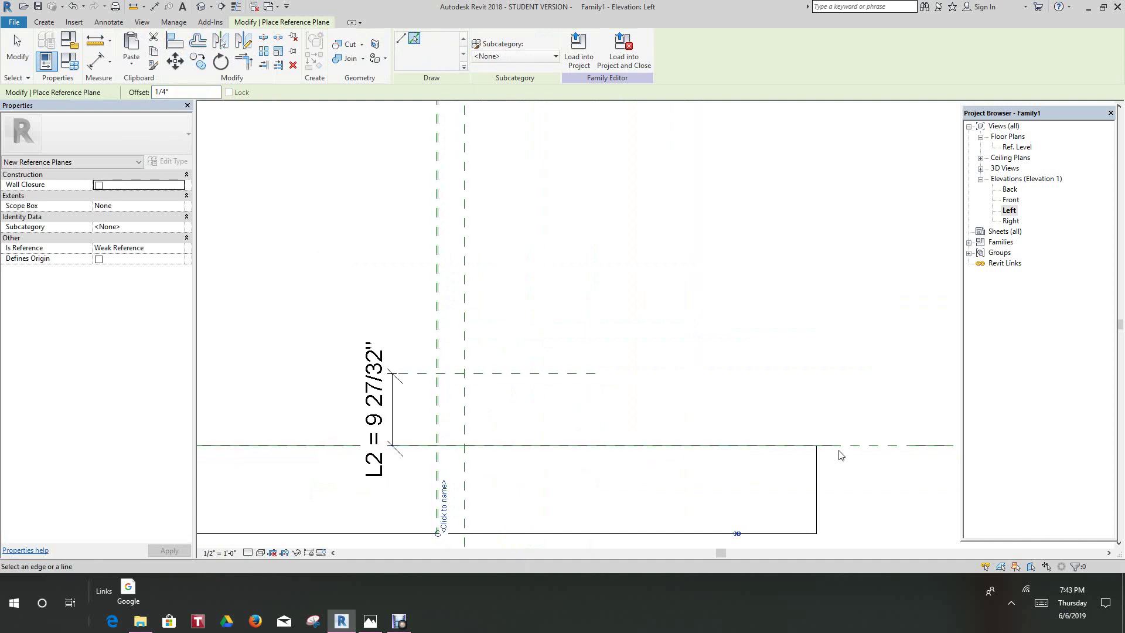
{"action": "scroll", "coordinate": [495, 417], "scroll_direction": "up", "scroll_amount": 2}
{"action": "middle_click_drag", "start_coordinate": [492, 420], "coordinate": [510, 396]}
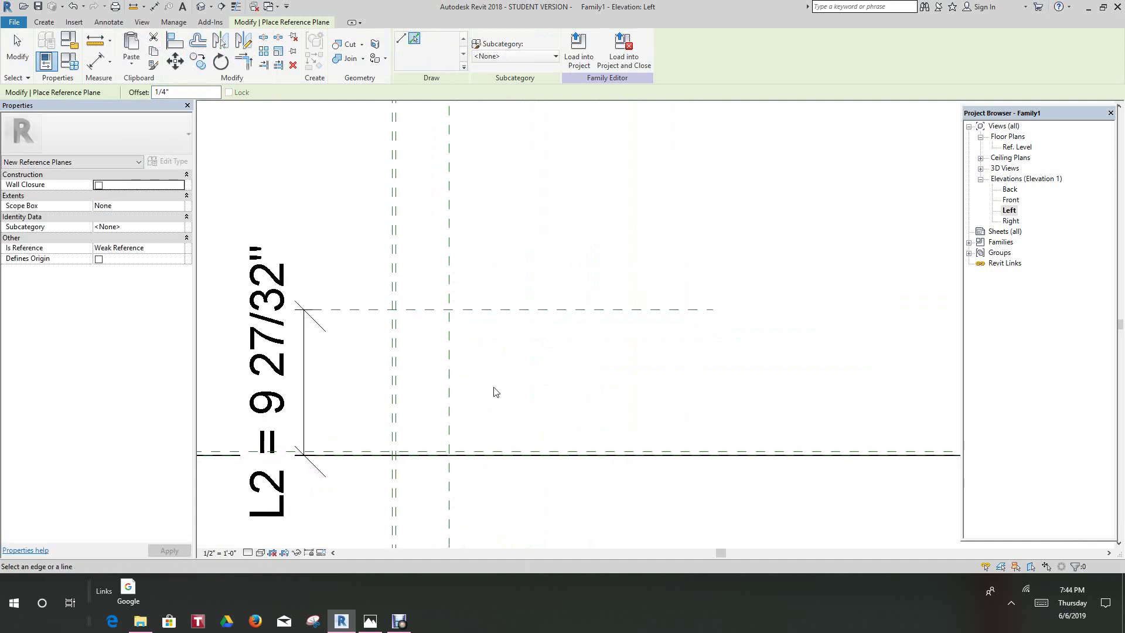
Step: Add an aligned dimension between the two closely spaced vertical reference planes, above the L2 plane
{"action": "scroll", "coordinate": [489, 378], "scroll_direction": "down", "scroll_amount": 1}
{"action": "middle_click_drag", "start_coordinate": [457, 337], "coordinate": [460, 323]}
{"action": "scroll", "coordinate": [436, 325], "scroll_direction": "up", "scroll_amount": 3}
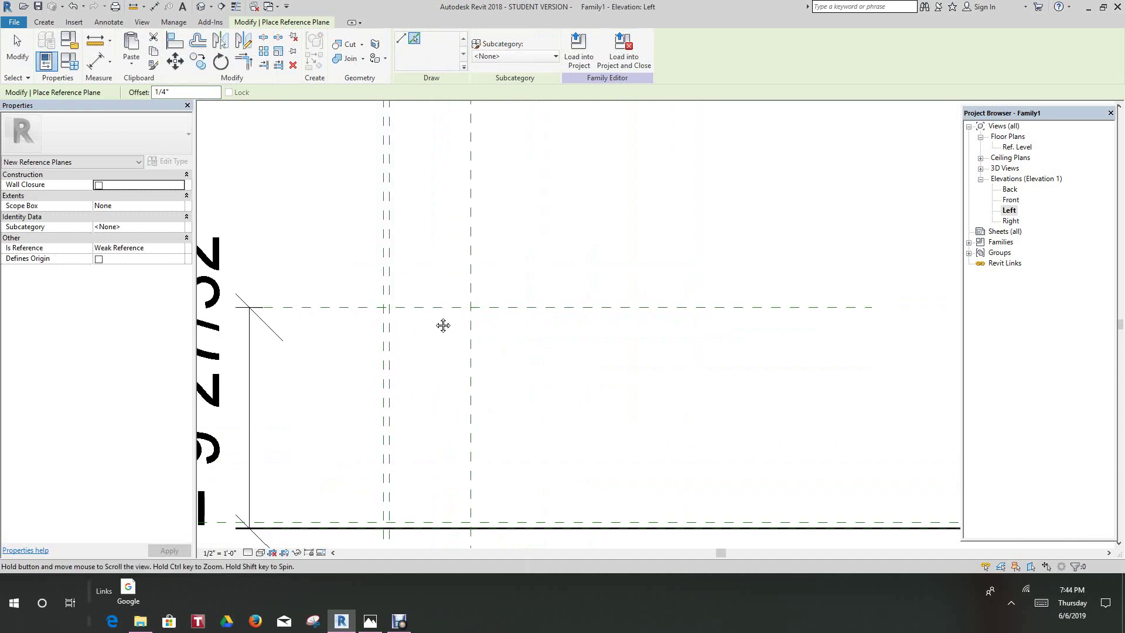
{"action": "scroll", "coordinate": [509, 481], "scroll_direction": "down", "scroll_amount": 2}
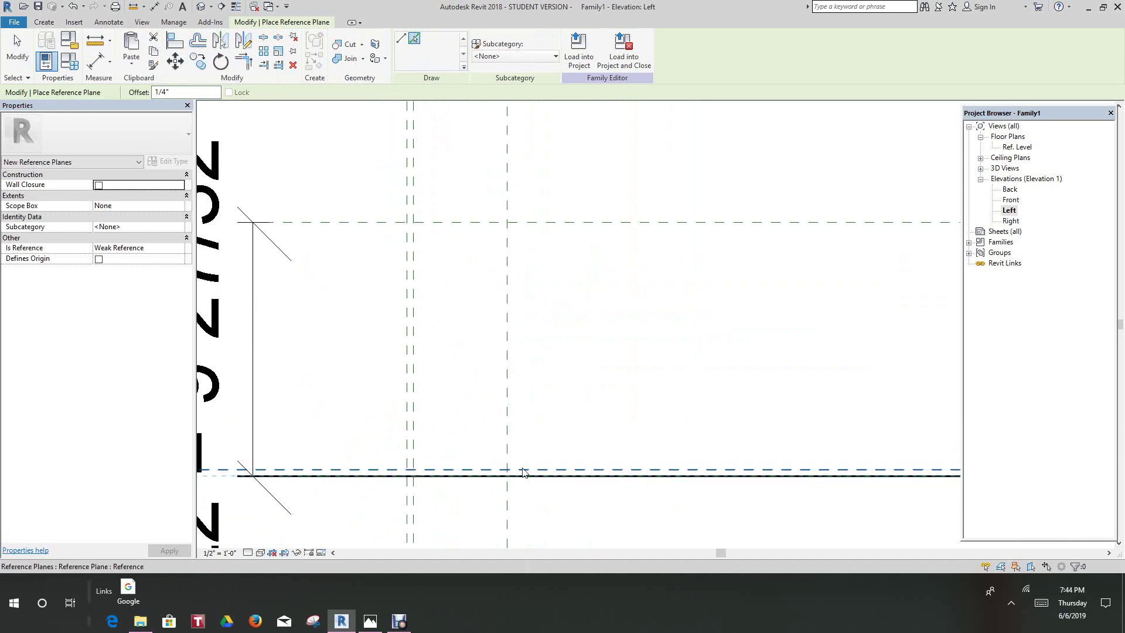
{"action": "scroll", "coordinate": [467, 306], "scroll_direction": "up", "scroll_amount": 2}
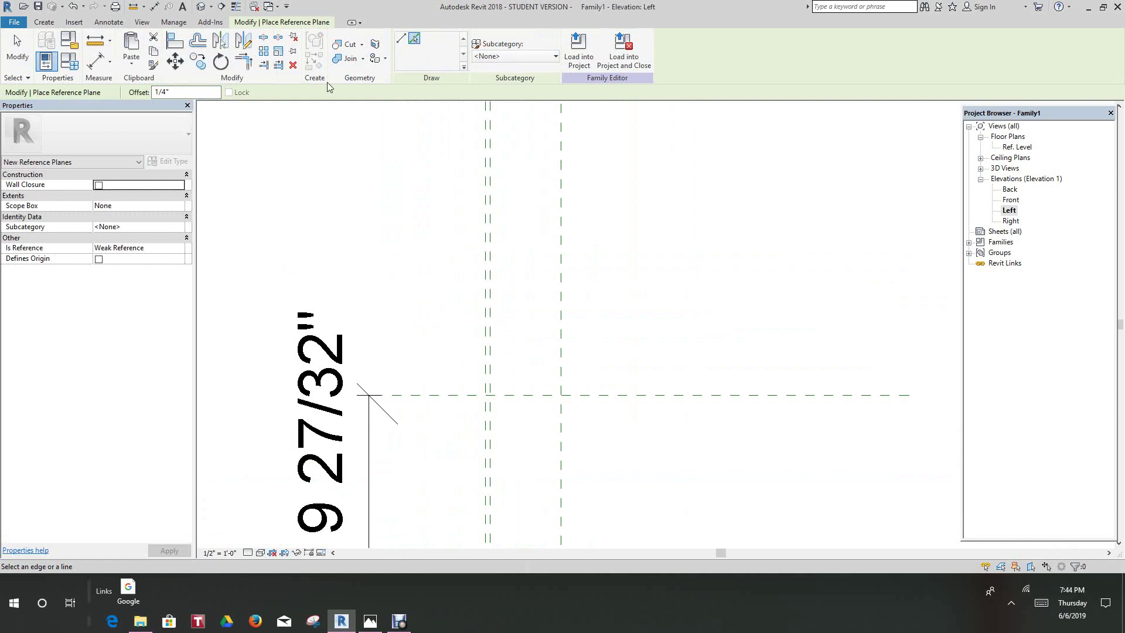
{"action": "left_click", "coordinate": [97, 63]}
{"action": "scroll", "coordinate": [469, 345], "scroll_direction": "up", "scroll_amount": 2}
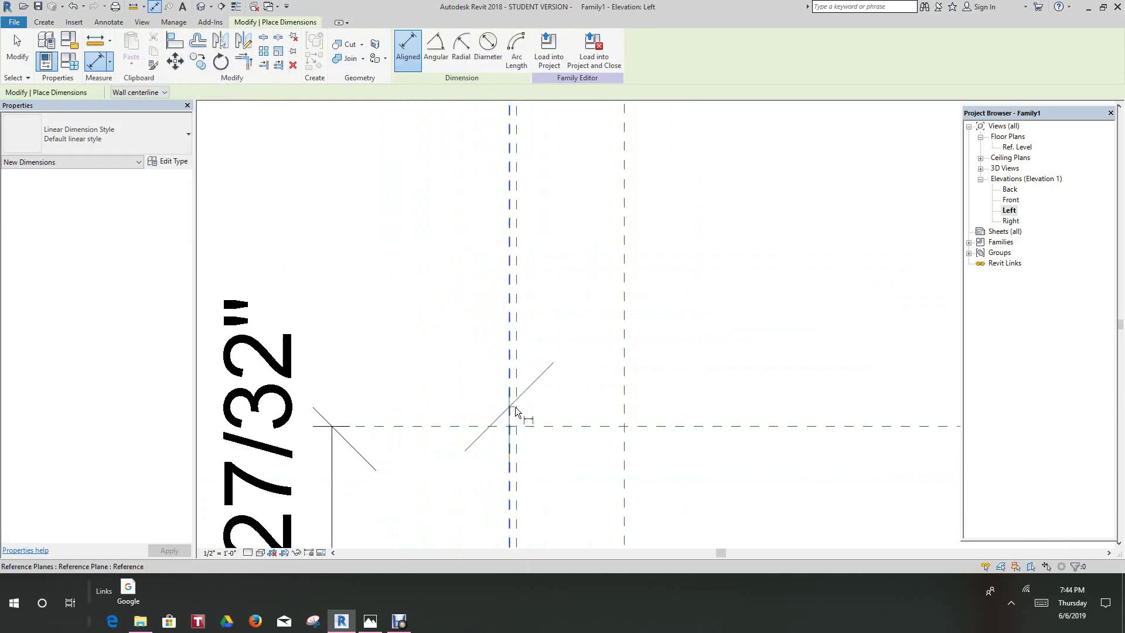
{"action": "left_click", "coordinate": [510, 405]}
{"action": "left_click", "coordinate": [516, 410]}
{"action": "left_click", "coordinate": [551, 345]}
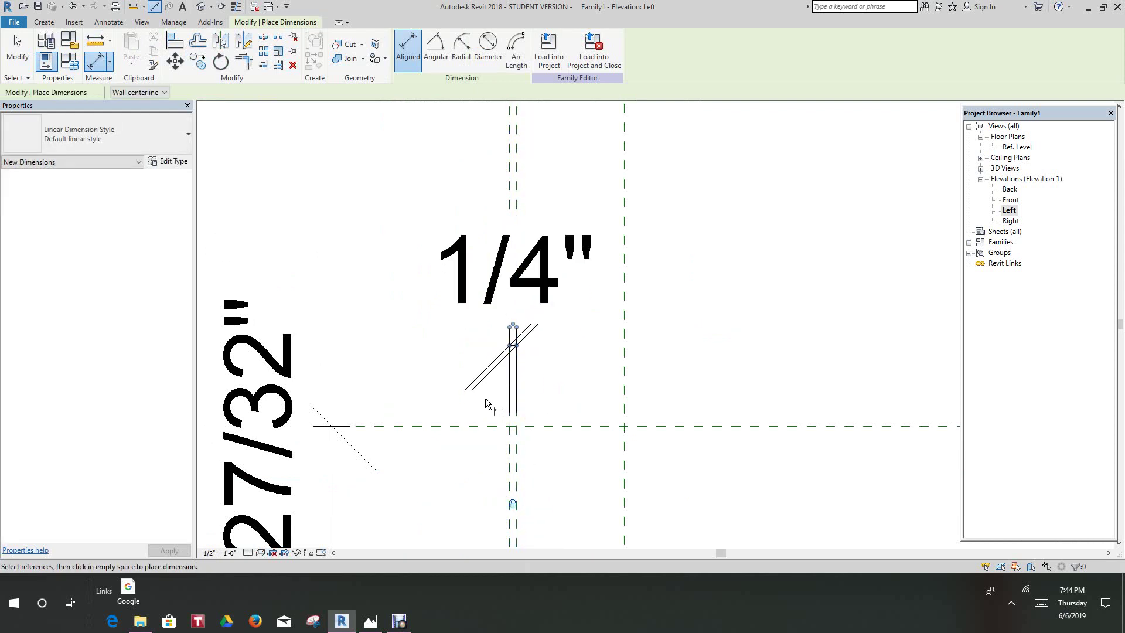
Step: Add an aligned dimension between the Ref. Level and the offset horizontal plane just above it, beyond the host's edge
{"action": "scroll", "coordinate": [516, 461], "scroll_direction": "down", "scroll_amount": 3}
{"action": "middle_click_drag", "start_coordinate": [628, 504], "coordinate": [590, 444]}
{"action": "scroll", "coordinate": [633, 413], "scroll_direction": "up", "scroll_amount": 5}
{"action": "scroll", "coordinate": [633, 413], "scroll_direction": "down", "scroll_amount": 2}
{"action": "scroll", "coordinate": [860, 437], "scroll_direction": "up", "scroll_amount": 1}
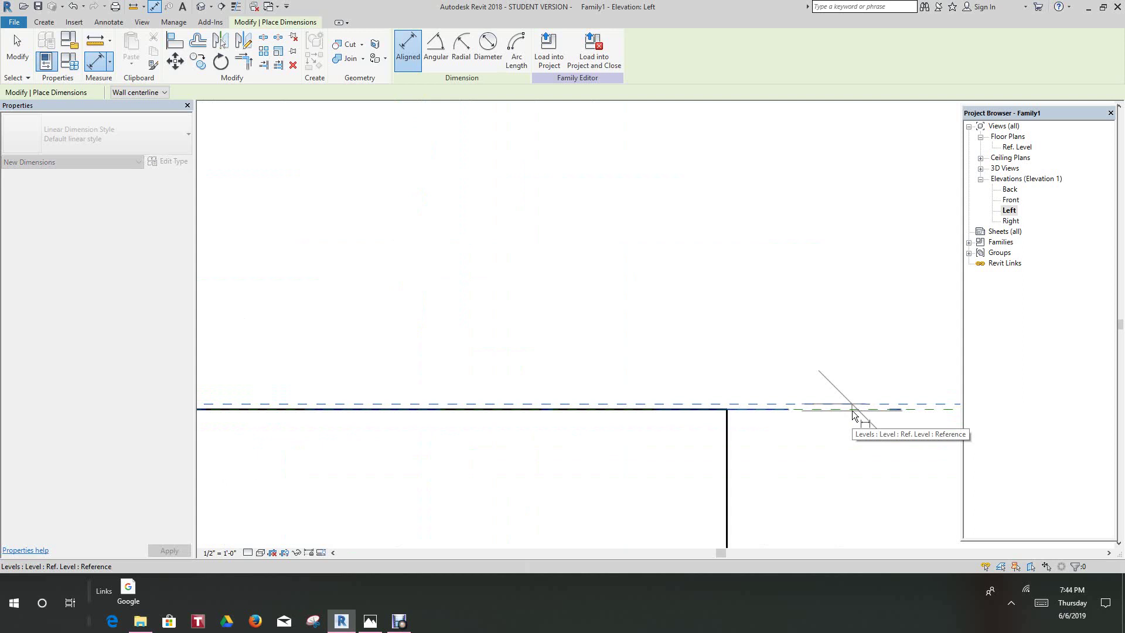
{"action": "left_click", "coordinate": [850, 412]}
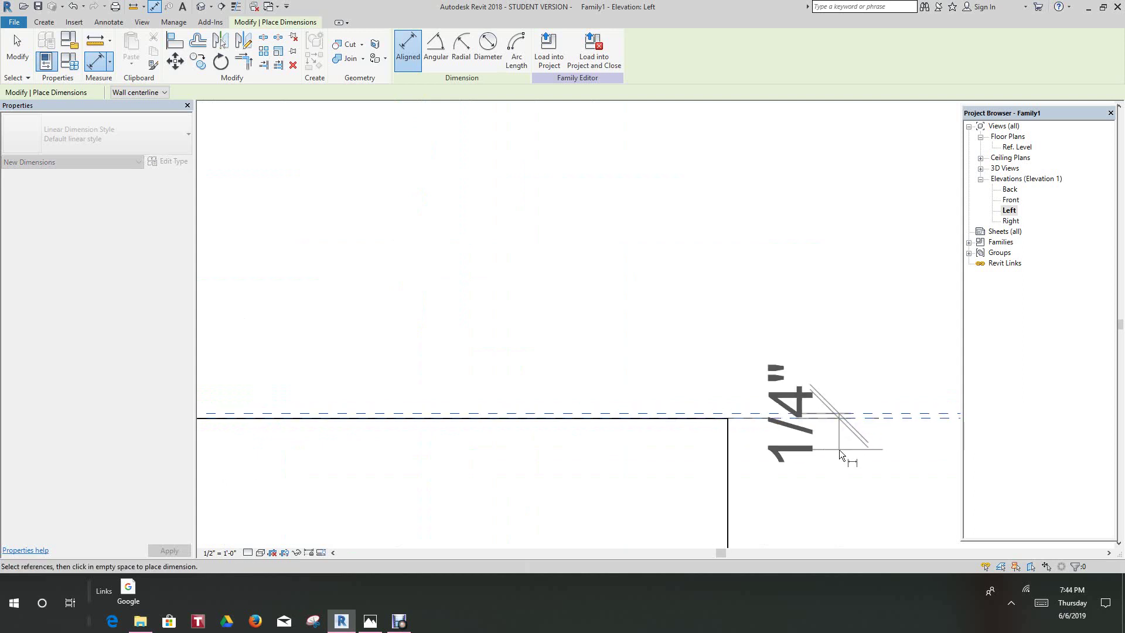
{"action": "left_click", "coordinate": [854, 468]}
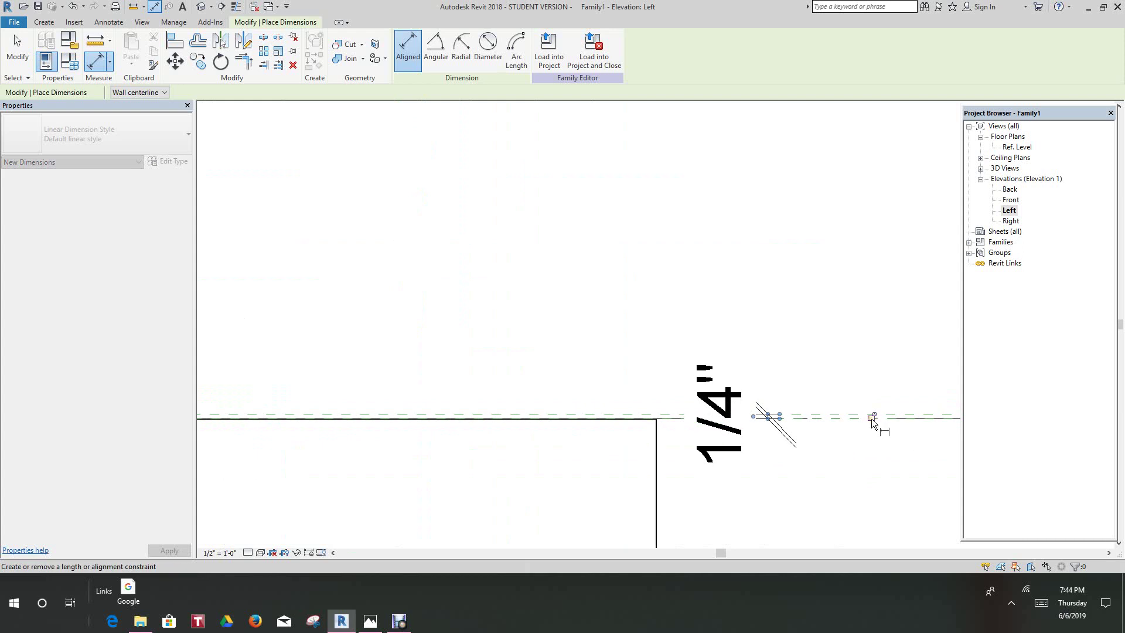
{"action": "middle_click_drag", "start_coordinate": [615, 370], "coordinate": [808, 352]}
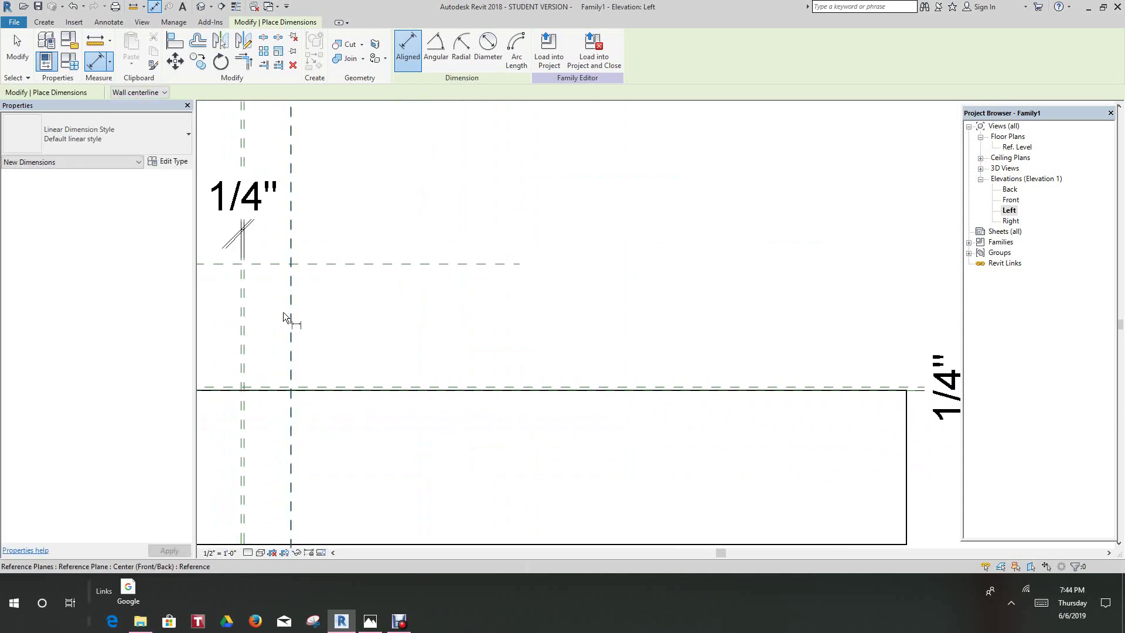
Step: Leave the dimension command and examine the Leg Length reference planes in the Ref. Level floor plan
{"action": "scroll", "coordinate": [283, 313], "scroll_direction": "up", "scroll_amount": 3}
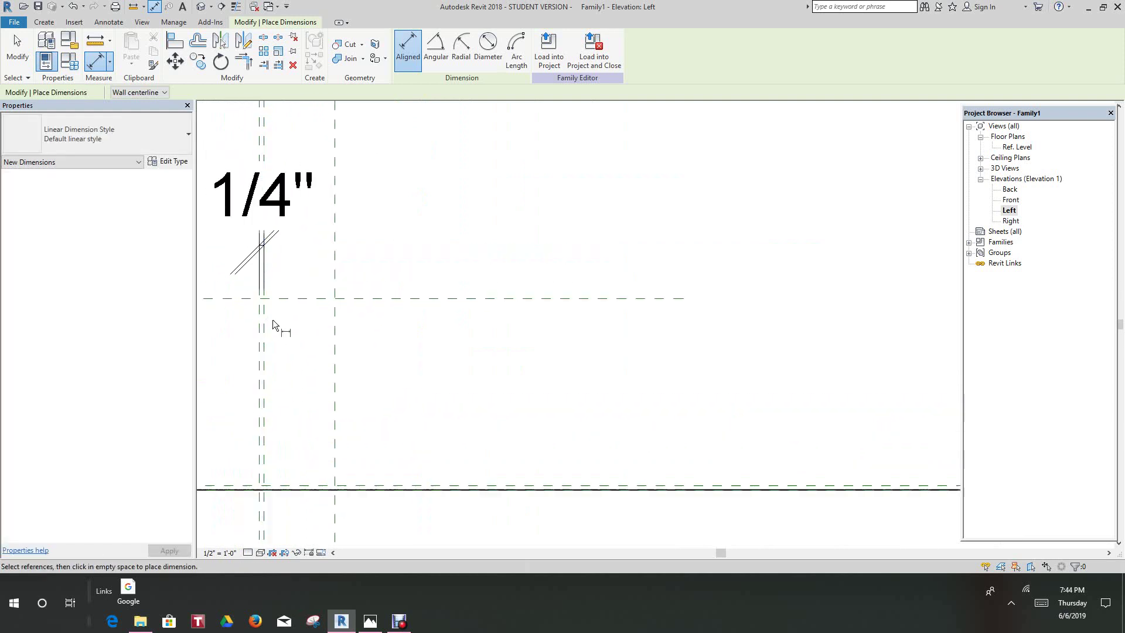
{"action": "scroll", "coordinate": [278, 315], "scroll_direction": "up", "scroll_amount": 3}
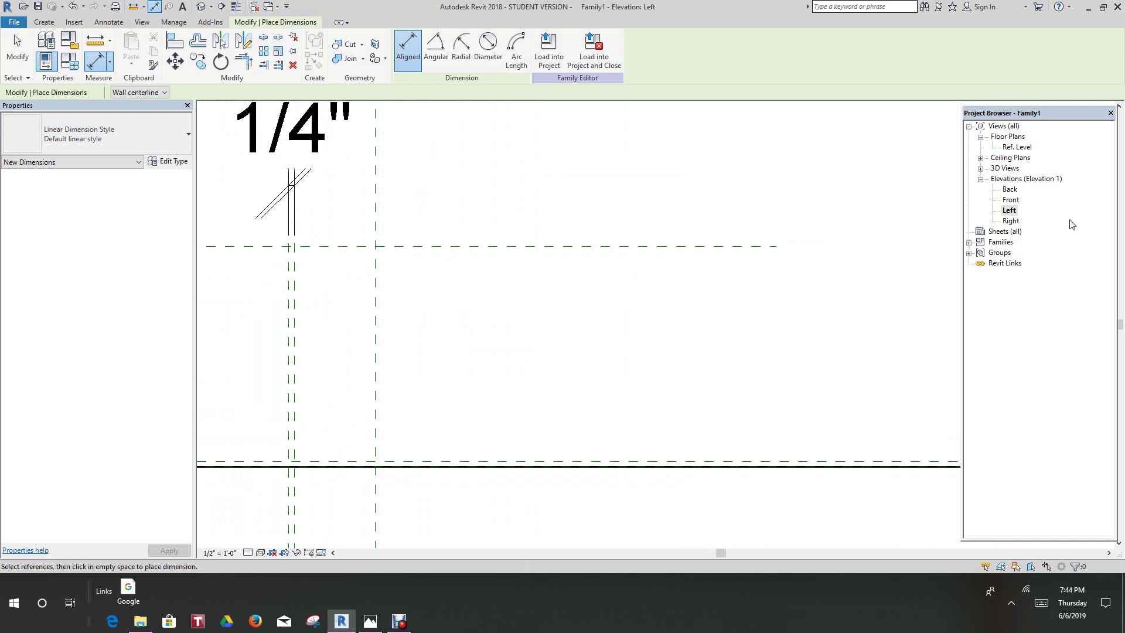
{"action": "double_click", "coordinate": [1017, 149]}
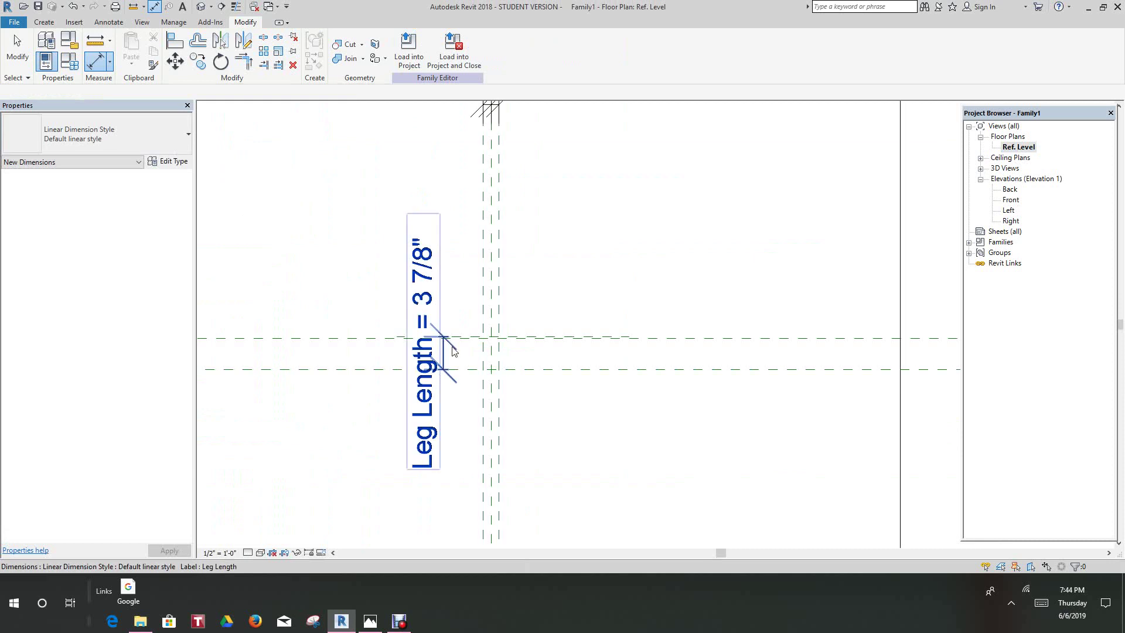
{"action": "scroll", "coordinate": [456, 352], "scroll_direction": "up", "scroll_amount": 2}
{"action": "key", "text": "Escape"}
{"action": "scroll", "coordinate": [551, 356], "scroll_direction": "up", "scroll_amount": 1}
{"action": "scroll", "coordinate": [550, 356], "scroll_direction": "down", "scroll_amount": 2}
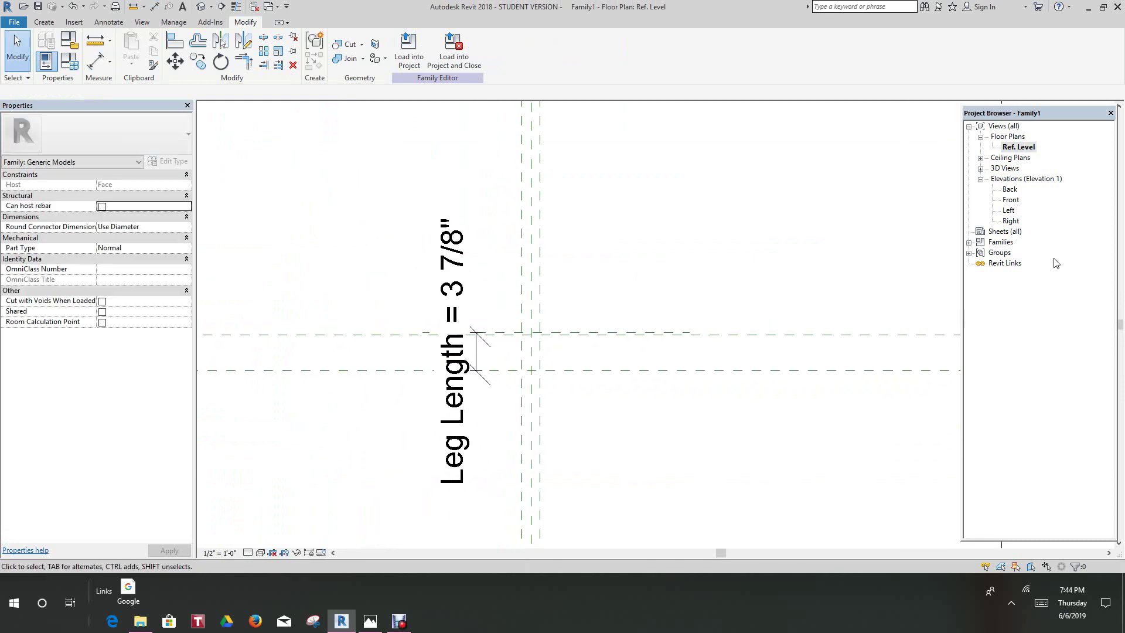
Step: In the Left elevation, start an extrusion and pick the two closely spaced vertical reference planes as locked sketch lines
{"action": "double_click", "coordinate": [1009, 211]}
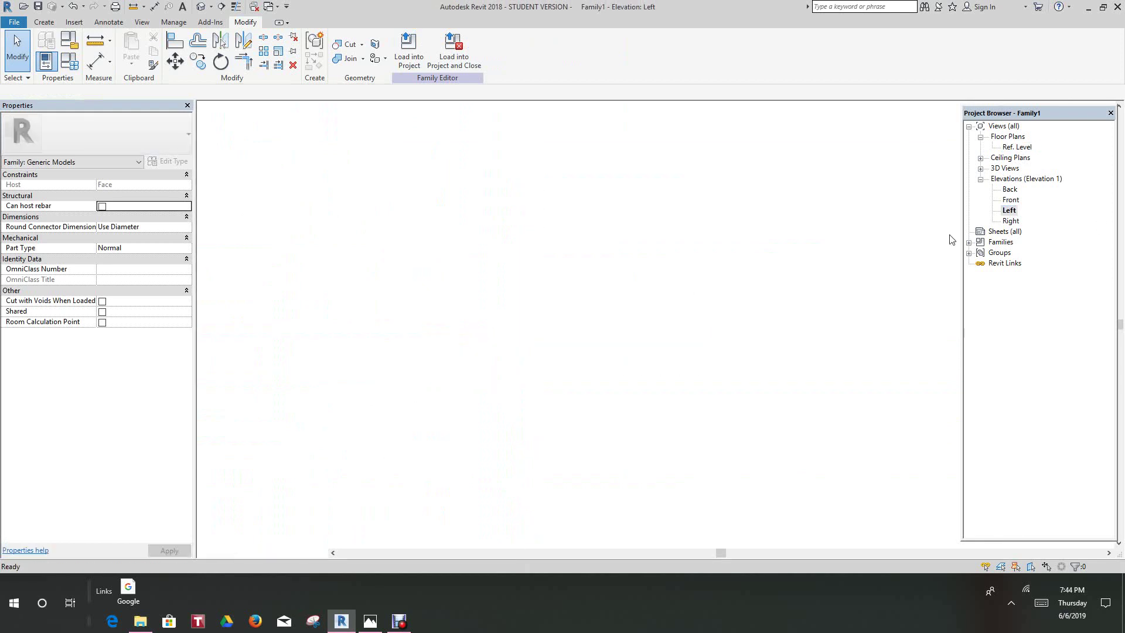
{"action": "middle_click_drag", "start_coordinate": [512, 322], "coordinate": [553, 294]}
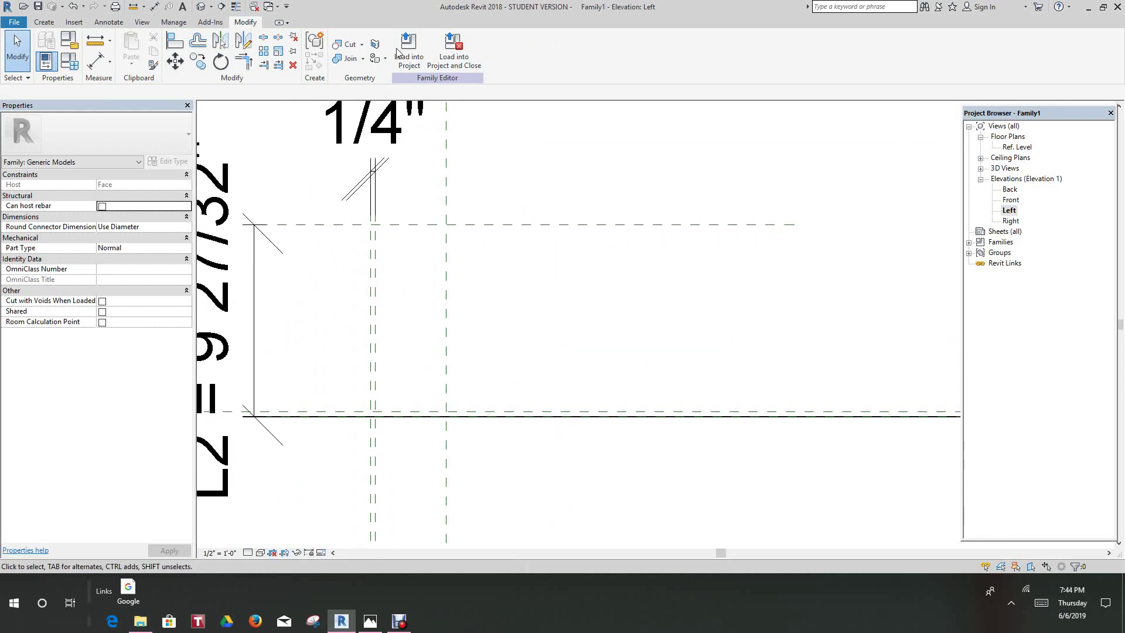
{"action": "left_click", "coordinate": [52, 26]}
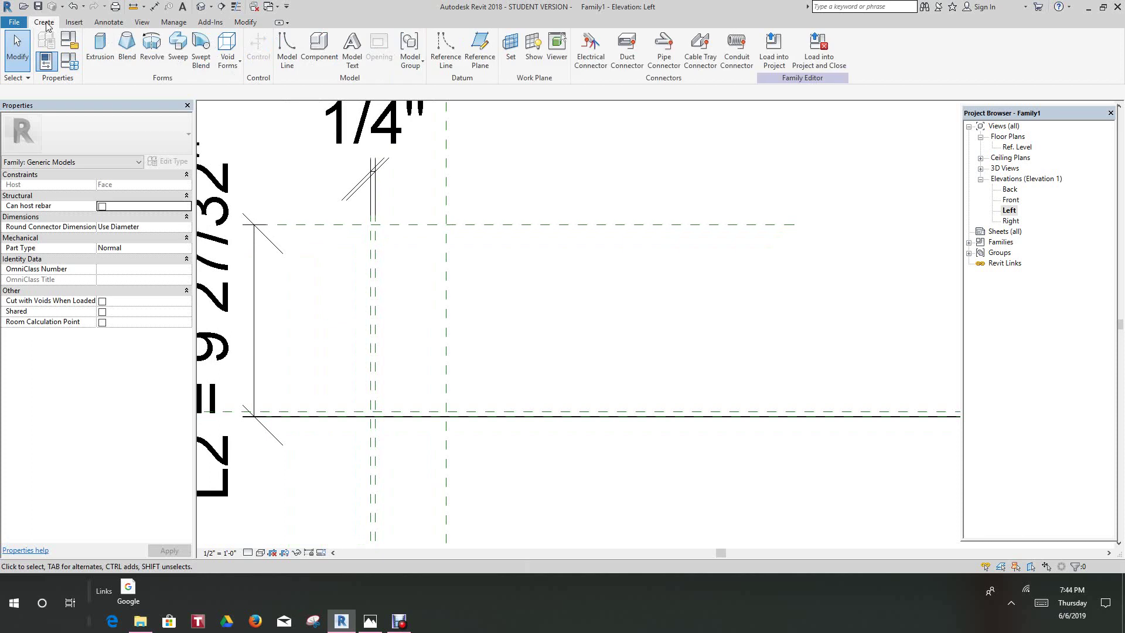
{"action": "left_click", "coordinate": [98, 48]}
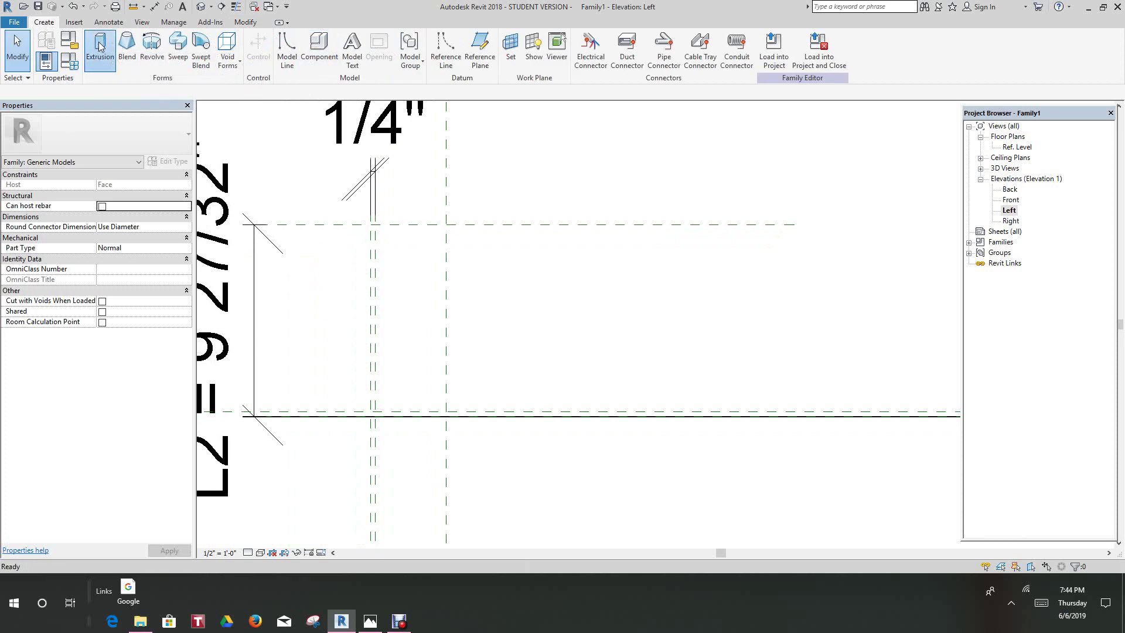
{"action": "left_click", "coordinate": [455, 65]}
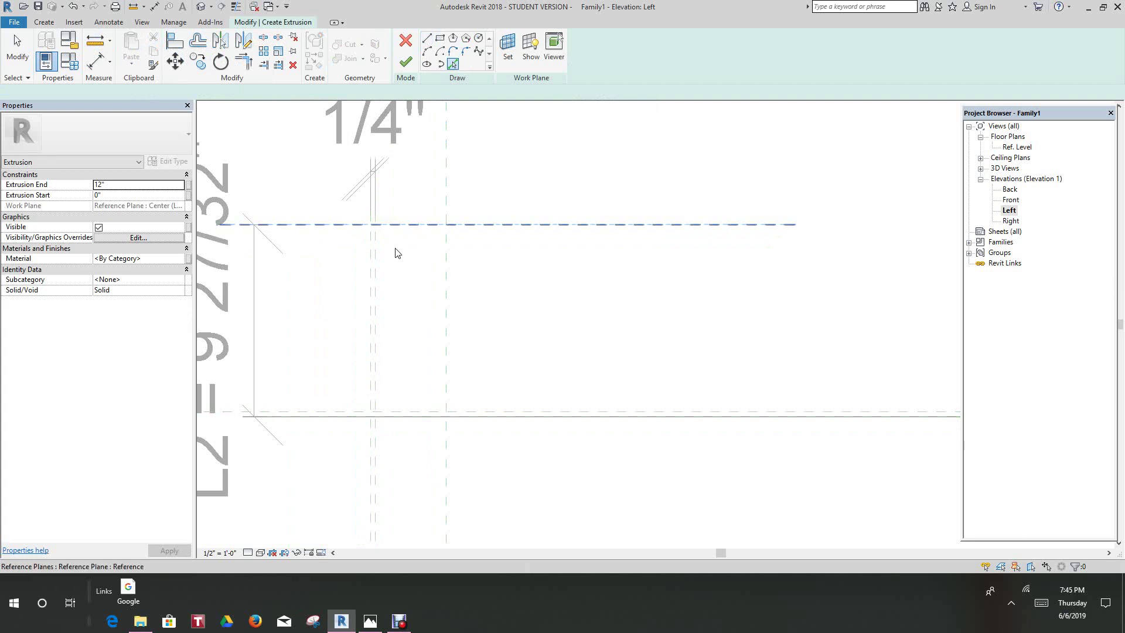
{"action": "scroll", "coordinate": [373, 313], "scroll_direction": "up", "scroll_amount": 2}
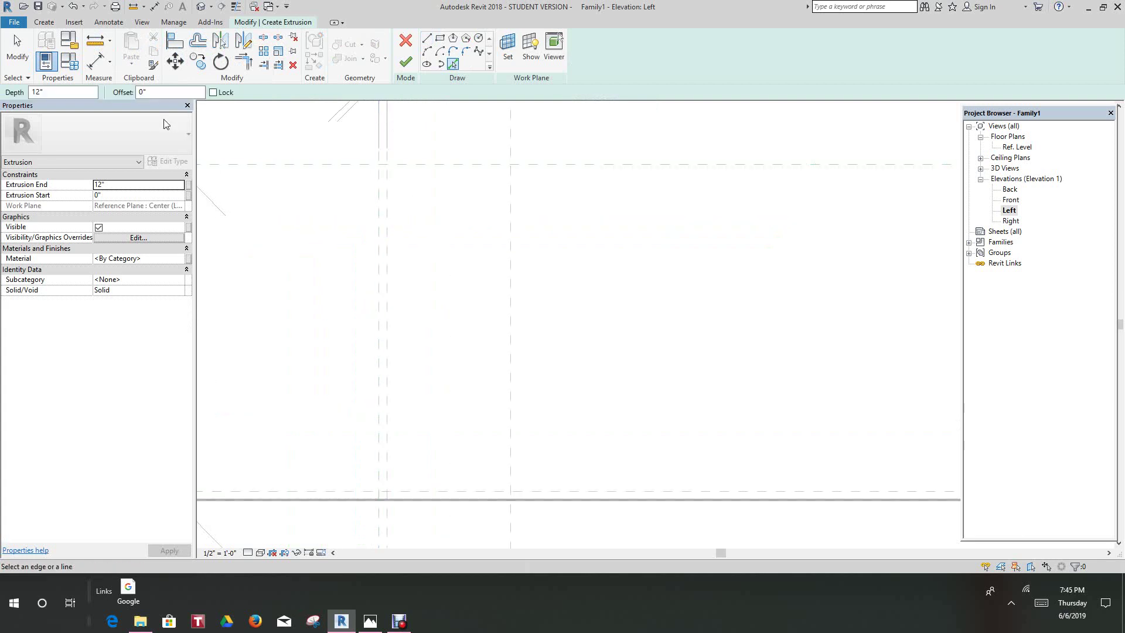
{"action": "left_click", "coordinate": [379, 334]}
{"action": "scroll", "coordinate": [410, 309], "scroll_direction": "down", "scroll_amount": 2}
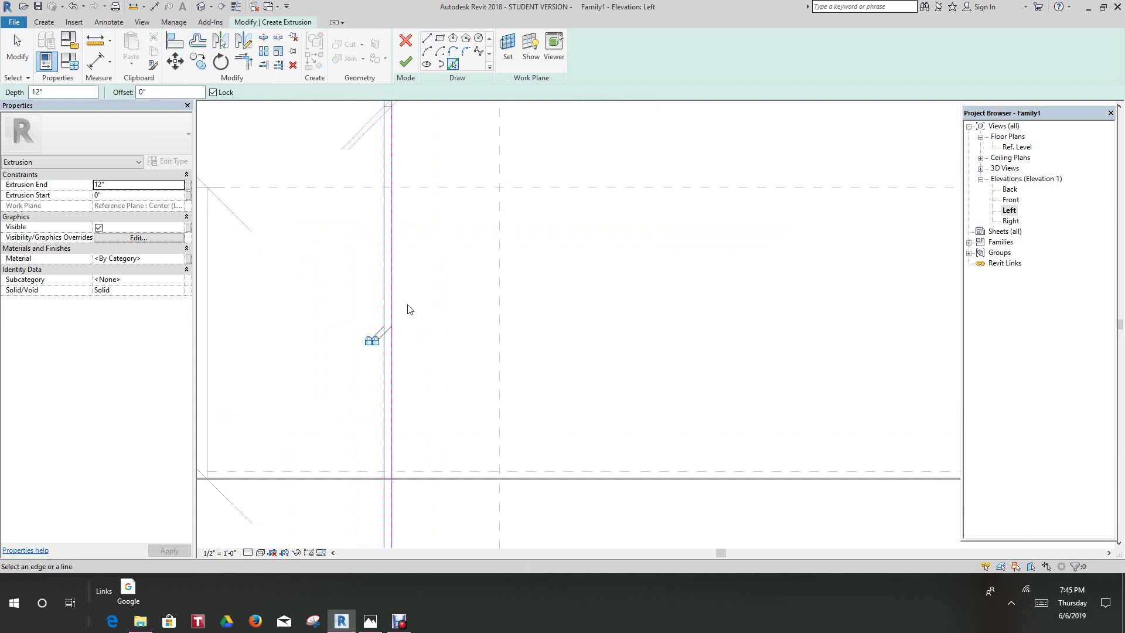
Step: Add locked sketch lines along the Ref. Level and the horizontal reference plane 1/4" above it
{"action": "left_click", "coordinate": [420, 406]}
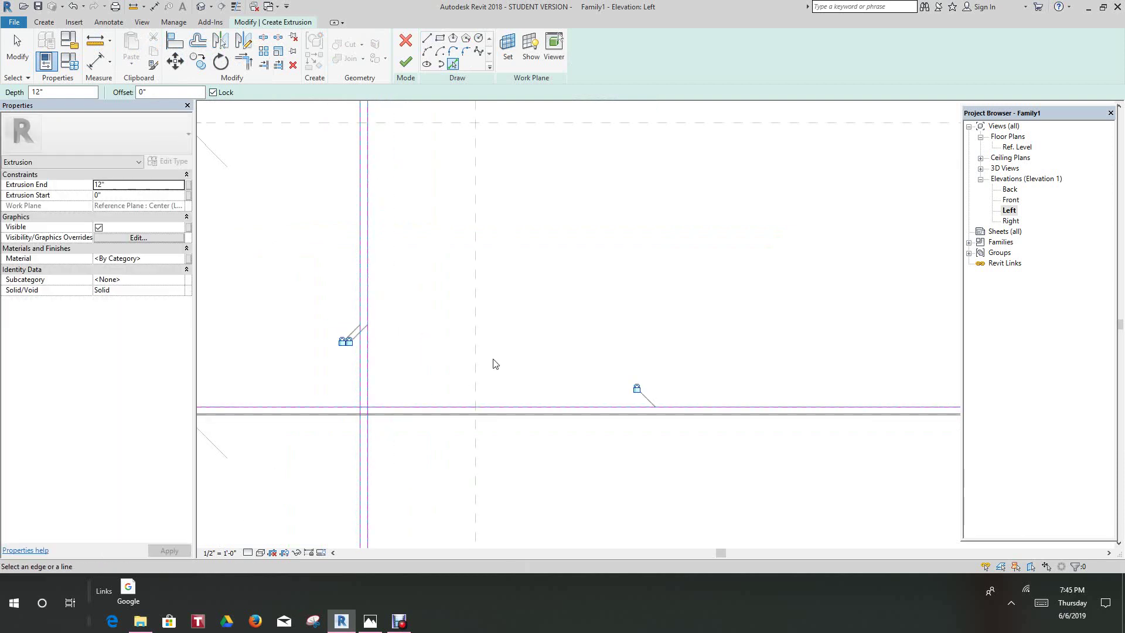
{"action": "mouse_move", "coordinate": [415, 369]}
{"action": "middle_mouse_down"}
{"action": "mouse_move", "coordinate": [625, 342]}
{"action": "mouse_move", "coordinate": [394, 346]}
{"action": "middle_mouse_up"}
{"action": "scroll", "coordinate": [529, 334], "scroll_direction": "up", "scroll_amount": 4}
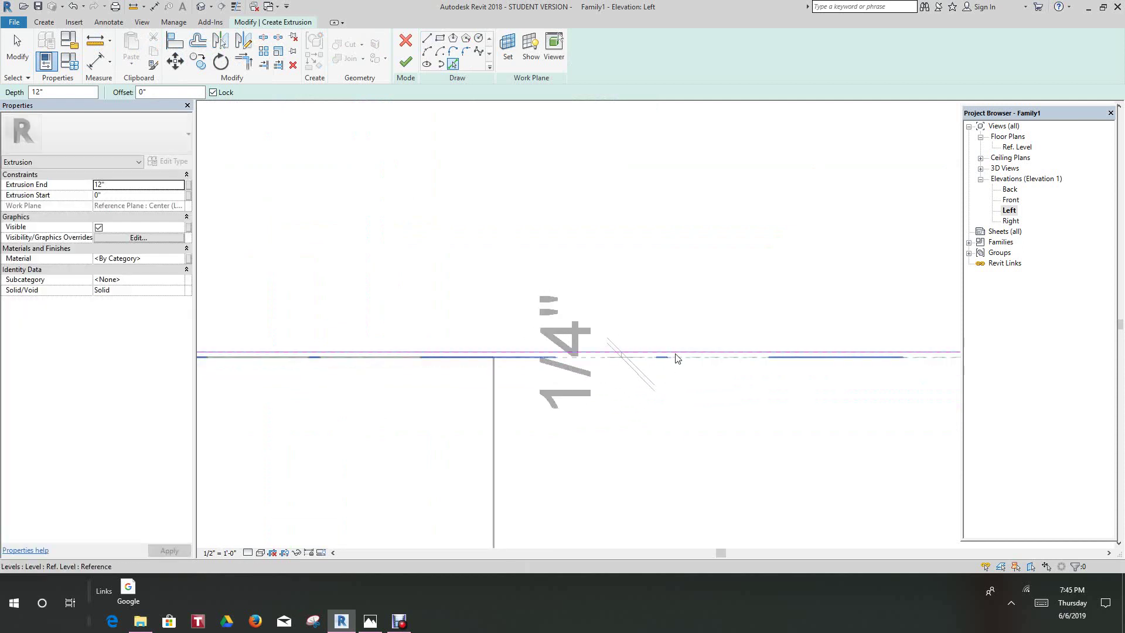
{"action": "left_click", "coordinate": [678, 361]}
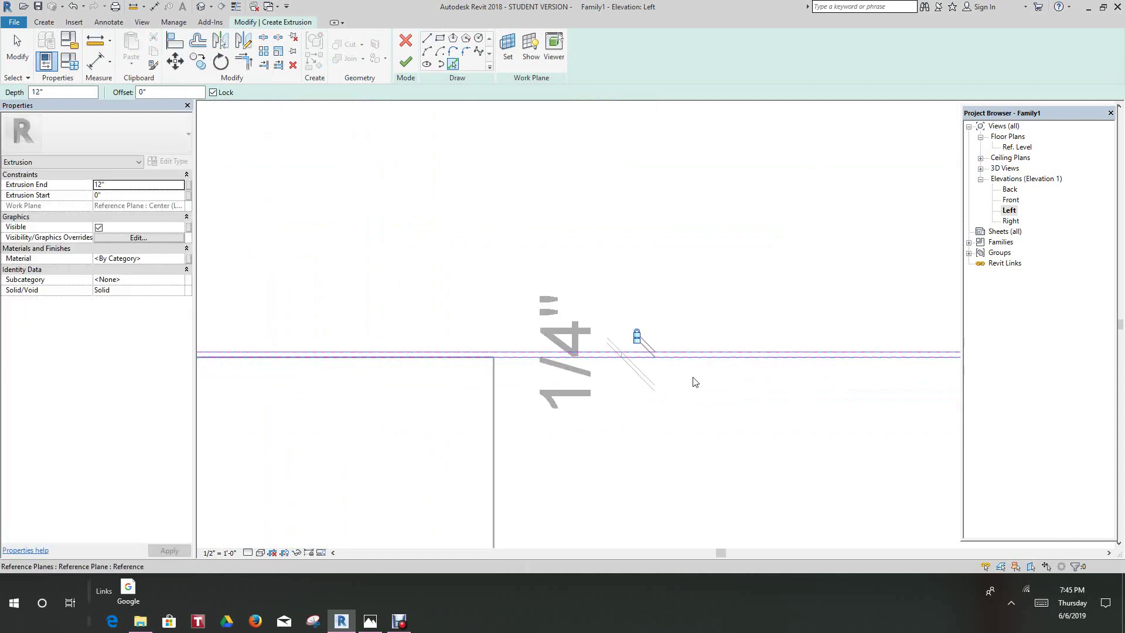
Step: Sketch a short line along the L2 reference plane to bridge the two vertical sketch lines
{"action": "scroll", "coordinate": [646, 321], "scroll_direction": "down", "scroll_amount": 5}
{"action": "scroll", "coordinate": [623, 322], "scroll_direction": "down", "scroll_amount": 2}
{"action": "middle_click_drag", "start_coordinate": [636, 329], "coordinate": [641, 347]}
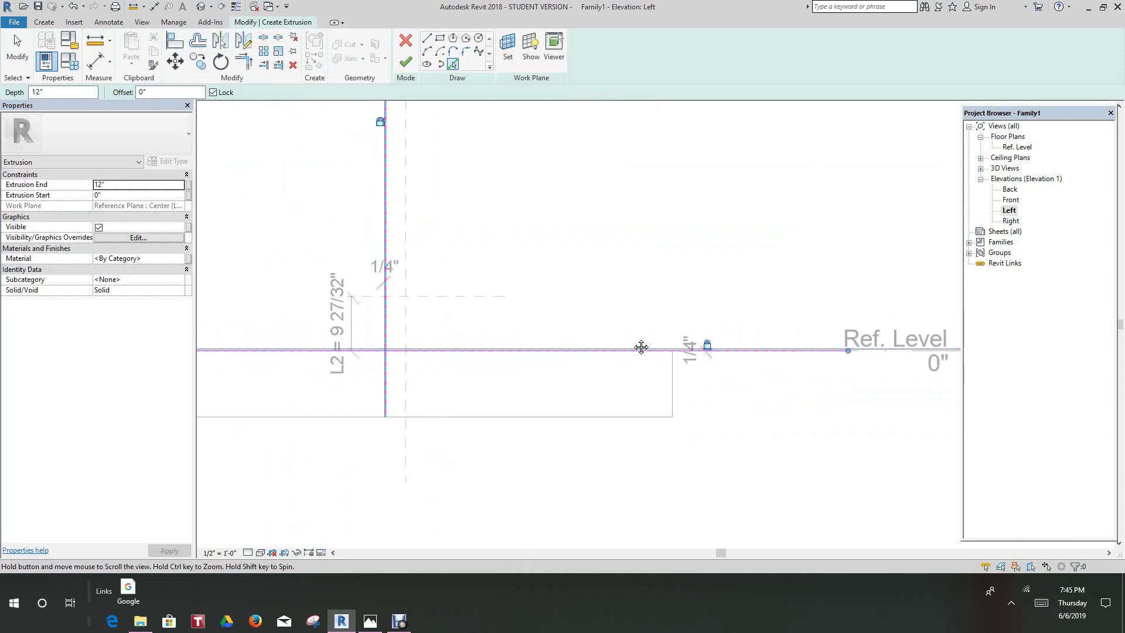
{"action": "middle_click_drag", "start_coordinate": [603, 306], "coordinate": [662, 389]}
{"action": "scroll", "coordinate": [572, 262], "scroll_direction": "down", "scroll_amount": 1}
{"action": "scroll", "coordinate": [582, 253], "scroll_direction": "down", "scroll_amount": 1}
{"action": "middle_click_drag", "start_coordinate": [582, 253], "coordinate": [574, 220]}
{"action": "scroll", "coordinate": [499, 347], "scroll_direction": "up", "scroll_amount": 5}
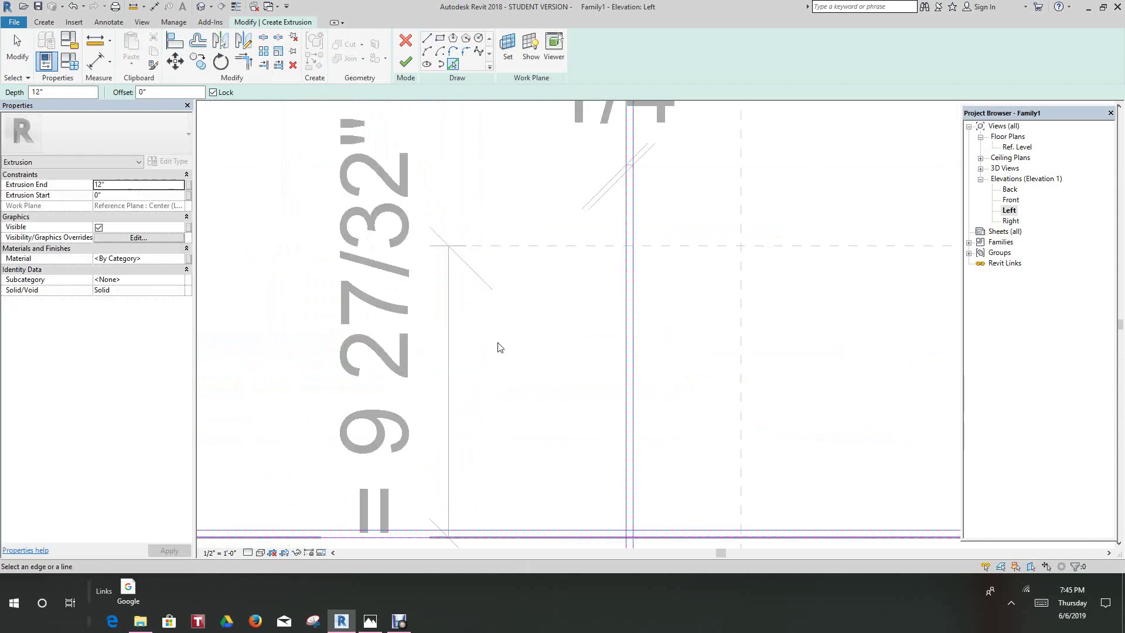
{"action": "scroll", "coordinate": [590, 254], "scroll_direction": "up", "scroll_amount": 1}
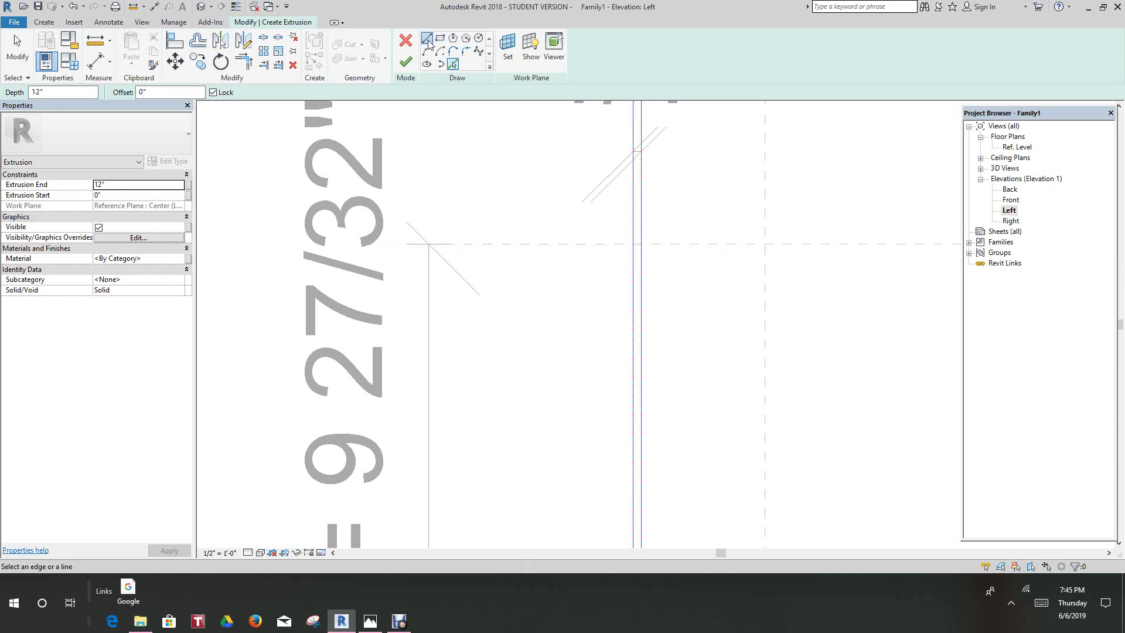
{"action": "scroll", "coordinate": [630, 244], "scroll_direction": "up", "scroll_amount": 2}
{"action": "left_click", "coordinate": [637, 245]}
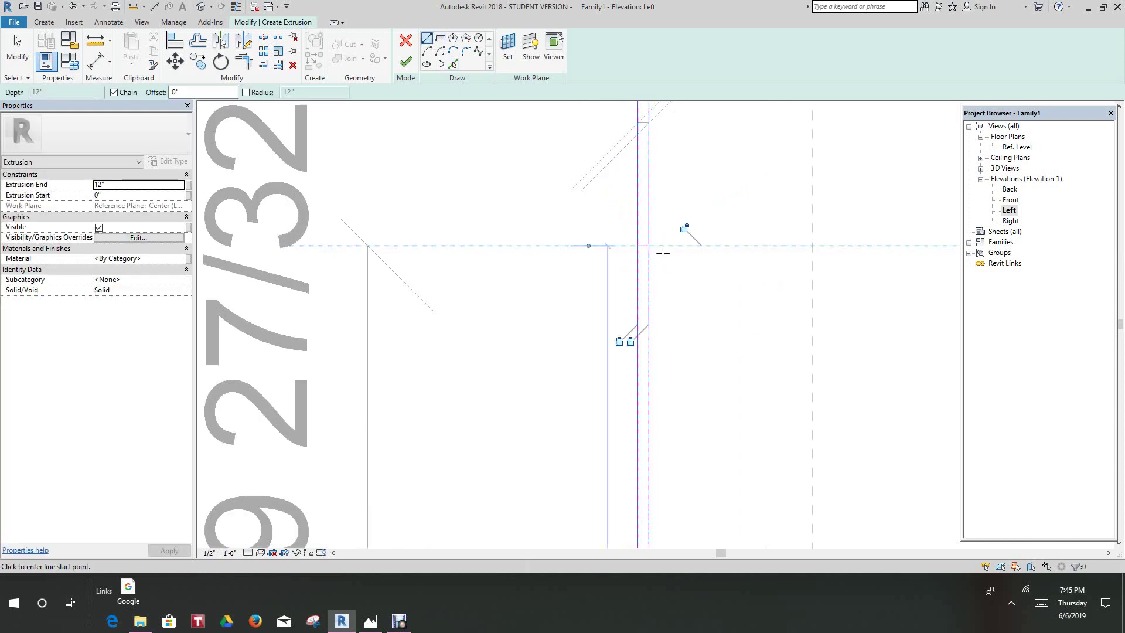
{"action": "scroll", "coordinate": [679, 283], "scroll_direction": "down", "scroll_amount": 2}
{"action": "scroll", "coordinate": [676, 306], "scroll_direction": "up", "scroll_amount": 2}
Step: Trim both vertical sketch lines to the short closing line at the L2 plane
{"action": "left_click", "coordinate": [244, 61]}
{"action": "scroll", "coordinate": [622, 308], "scroll_direction": "up", "scroll_amount": 3}
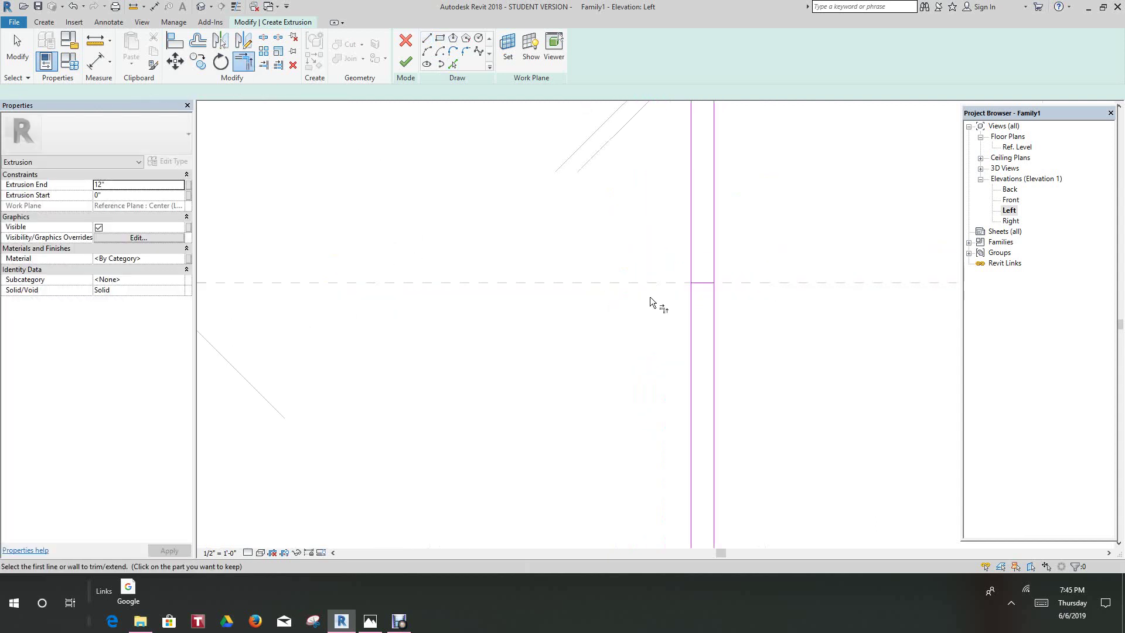
{"action": "left_click", "coordinate": [704, 277]}
{"action": "left_click", "coordinate": [694, 307]}
{"action": "left_click", "coordinate": [713, 281]}
{"action": "left_click", "coordinate": [723, 305]}
Step: Trim the vertical and horizontal sketch lines into the inner and outer corners of the L-shaped profile
{"action": "scroll", "coordinate": [758, 327], "scroll_direction": "down", "scroll_amount": 2}
{"action": "middle_click_drag", "start_coordinate": [786, 344], "coordinate": [552, 260]}
{"action": "scroll", "coordinate": [648, 332], "scroll_direction": "down", "scroll_amount": 2}
{"action": "scroll", "coordinate": [647, 344], "scroll_direction": "down", "scroll_amount": 1}
{"action": "scroll", "coordinate": [590, 321], "scroll_direction": "up", "scroll_amount": 1}
{"action": "scroll", "coordinate": [556, 333], "scroll_direction": "down", "scroll_amount": 1}
{"action": "scroll", "coordinate": [515, 351], "scroll_direction": "up", "scroll_amount": 4}
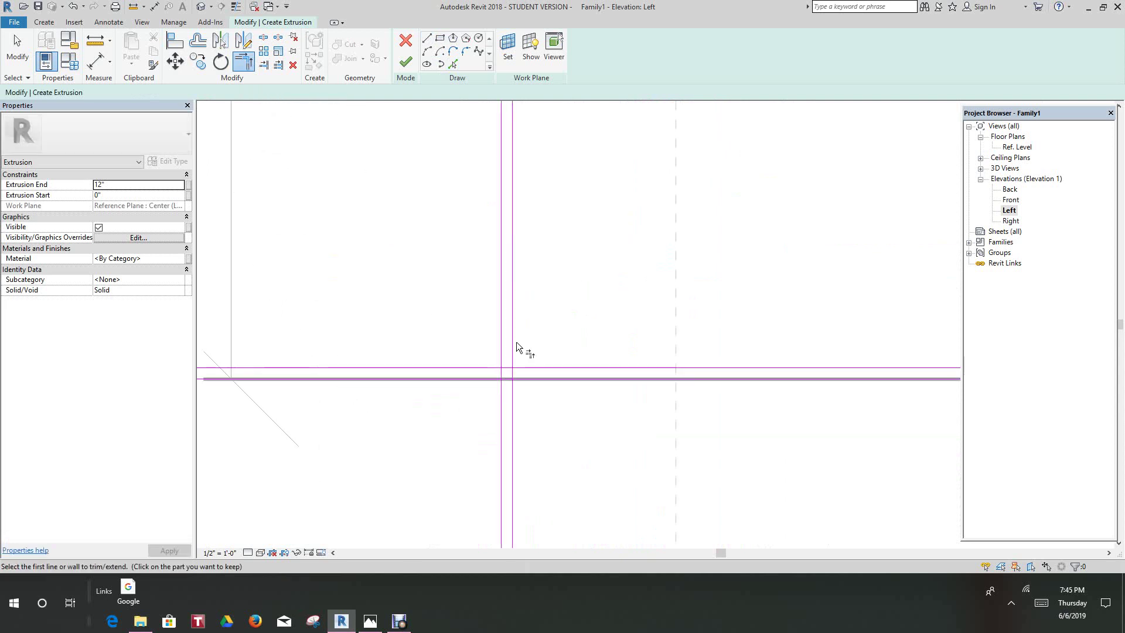
{"action": "left_click", "coordinate": [510, 335]}
{"action": "left_click", "coordinate": [533, 373]}
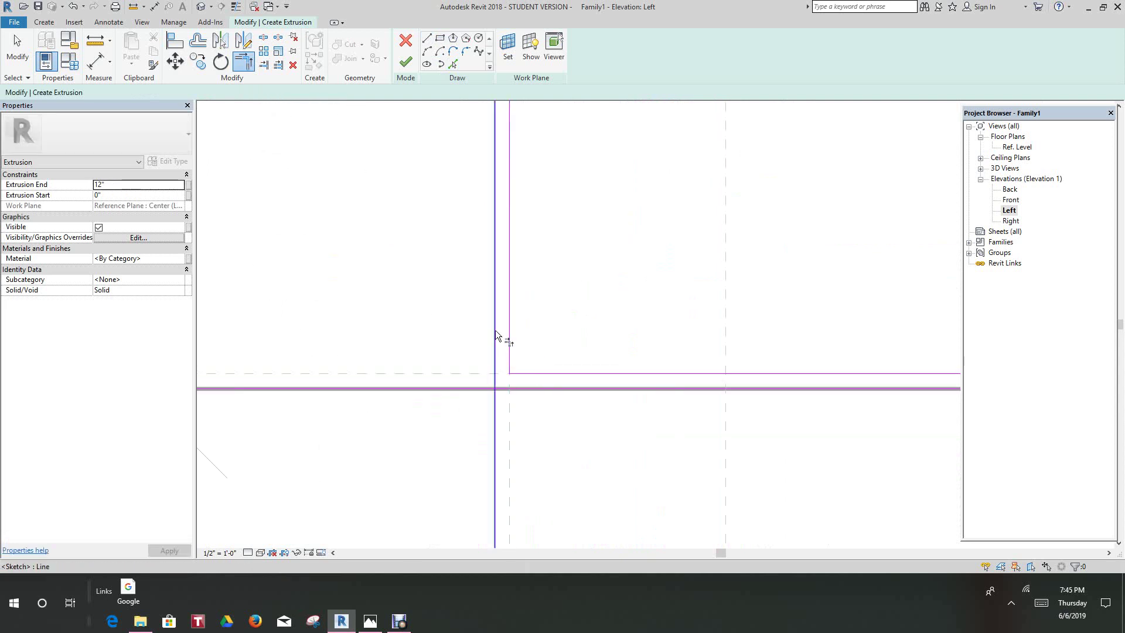
{"action": "left_click", "coordinate": [548, 388]}
Step: Sketch a short vertical line on the Center (Front/Back) plane between the two horizontal profile lines
{"action": "scroll", "coordinate": [557, 398], "scroll_direction": "down", "scroll_amount": 4}
{"action": "scroll", "coordinate": [654, 395], "scroll_direction": "down", "scroll_amount": 3}
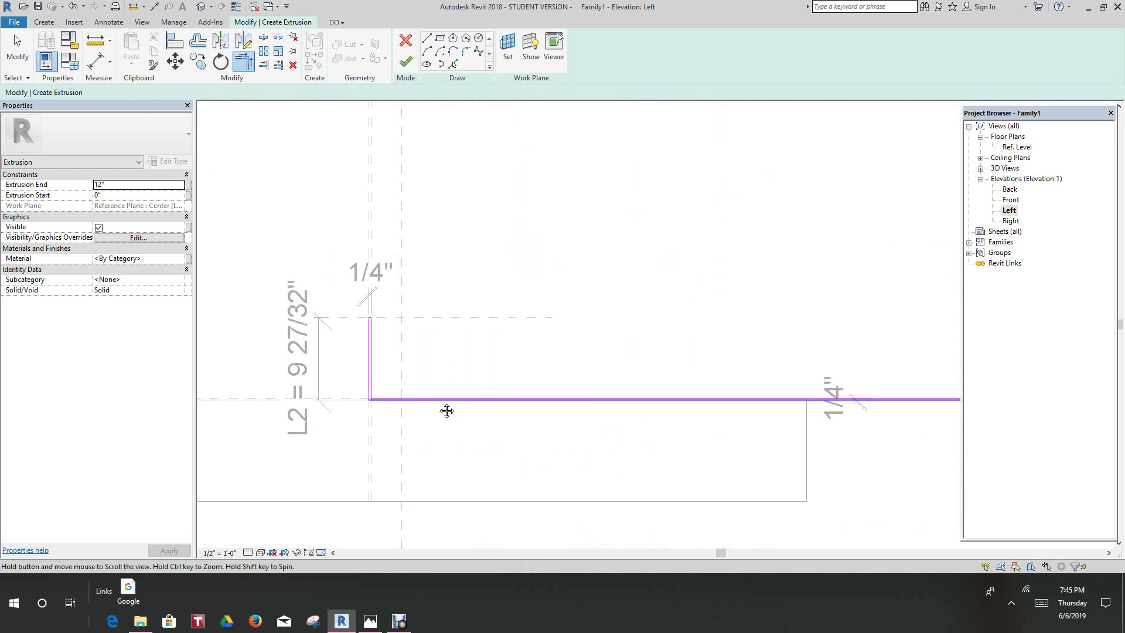
{"action": "scroll", "coordinate": [408, 394], "scroll_direction": "up", "scroll_amount": 5}
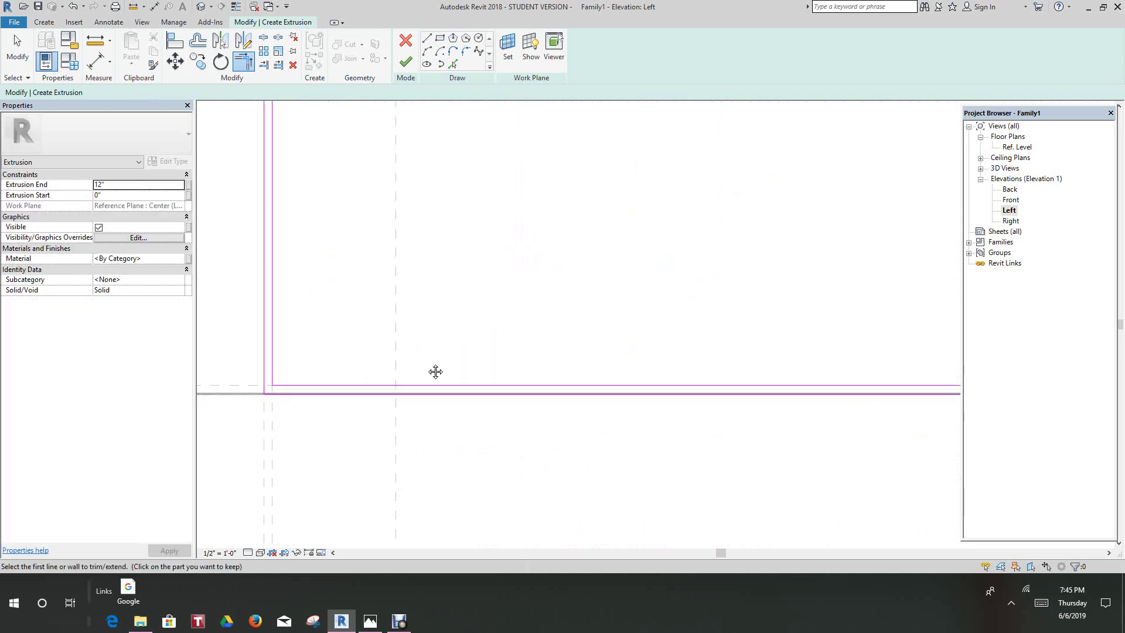
{"action": "scroll", "coordinate": [483, 289], "scroll_direction": "down", "scroll_amount": 2}
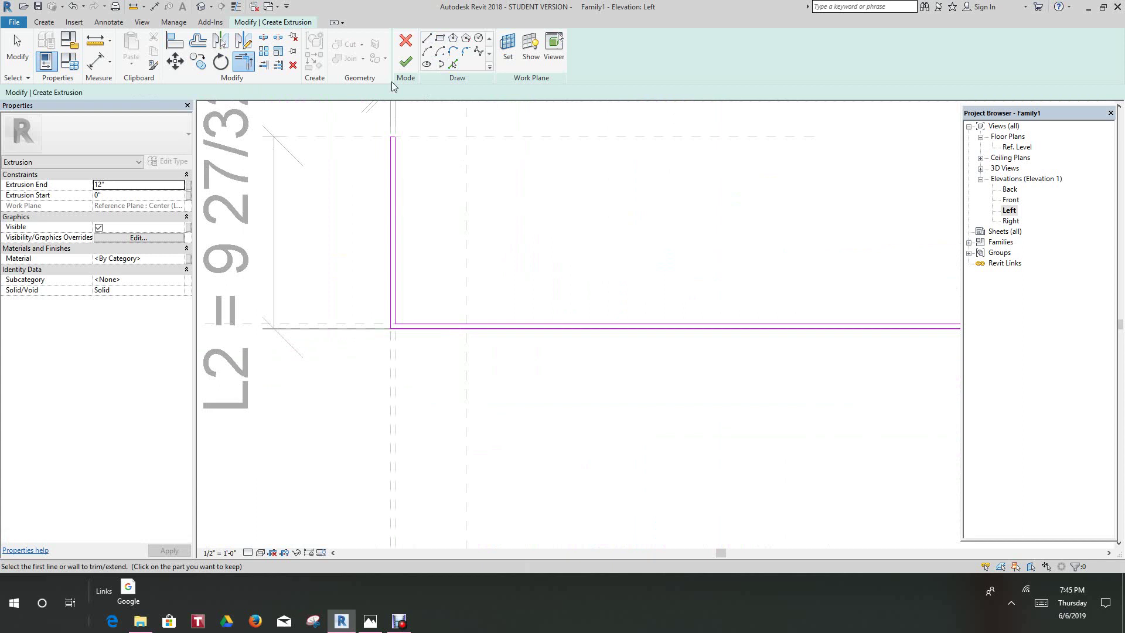
{"action": "left_click", "coordinate": [427, 39]}
{"action": "scroll", "coordinate": [469, 344], "scroll_direction": "up", "scroll_amount": 3}
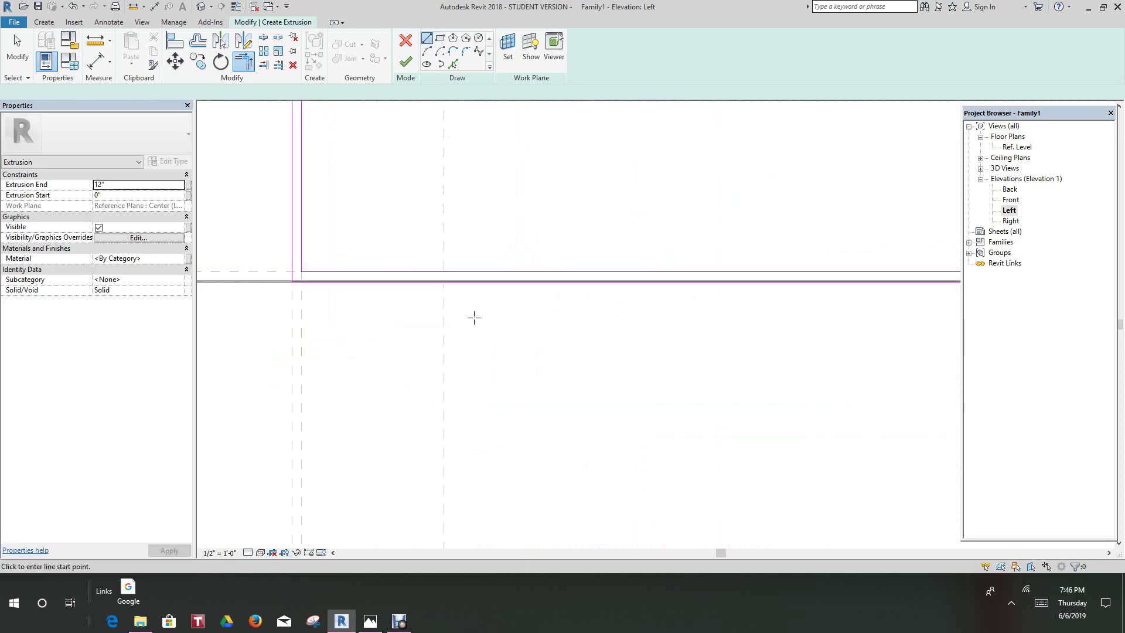
{"action": "scroll", "coordinate": [463, 359], "scroll_direction": "up", "scroll_amount": 3}
{"action": "scroll", "coordinate": [466, 363], "scroll_direction": "up", "scroll_amount": 2}
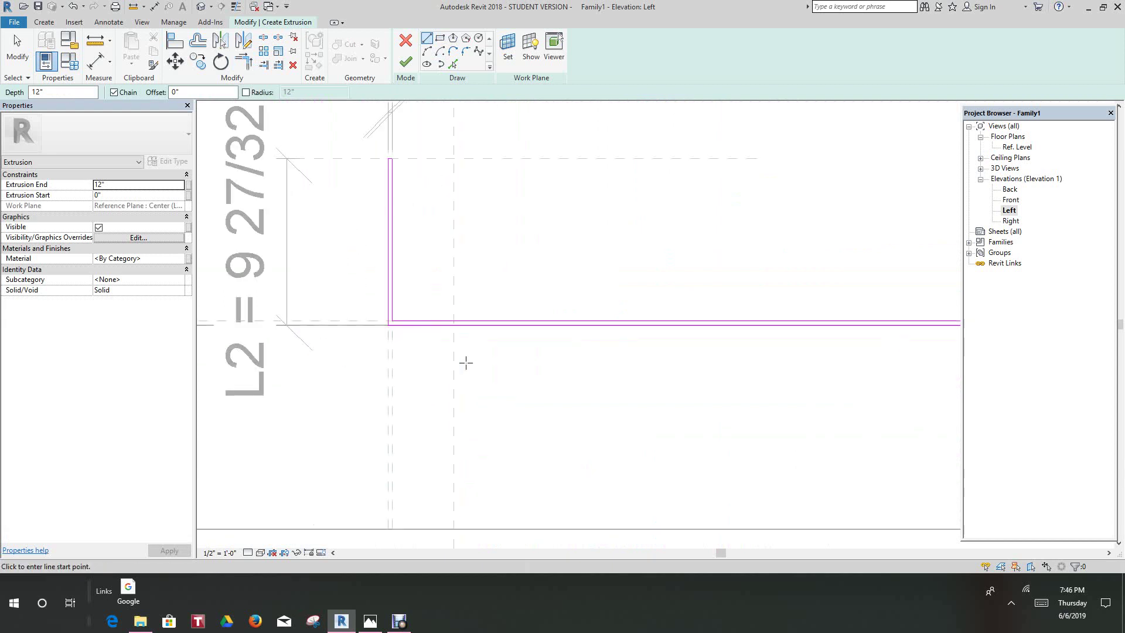
{"action": "scroll", "coordinate": [460, 335], "scroll_direction": "up", "scroll_amount": 3}
{"action": "left_click", "coordinate": [439, 285]}
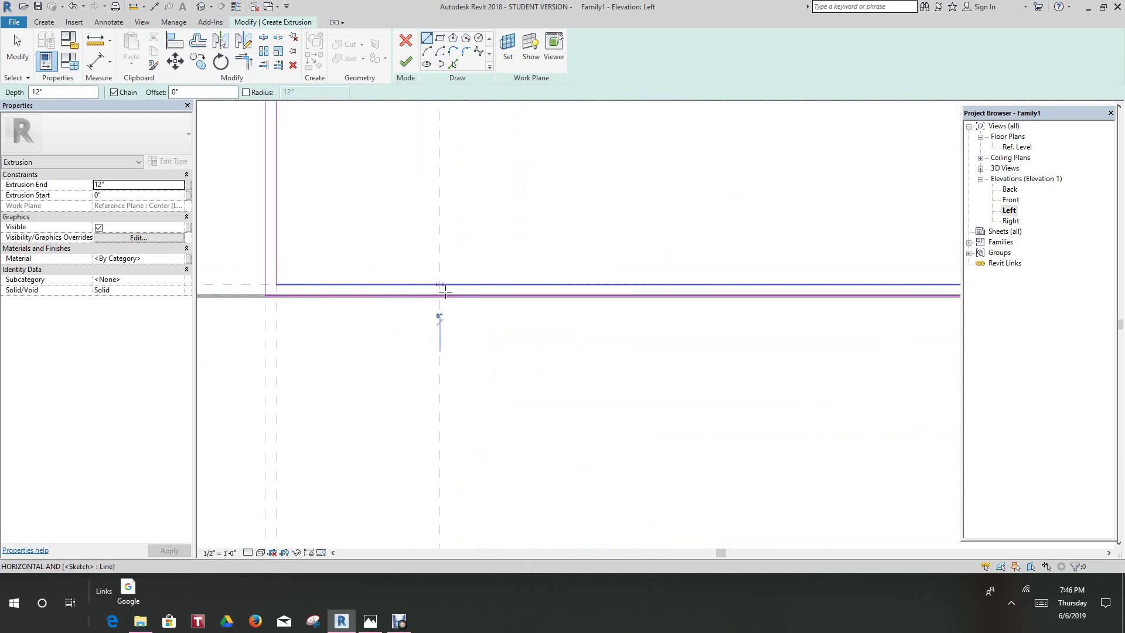
{"action": "left_click", "coordinate": [440, 297]}
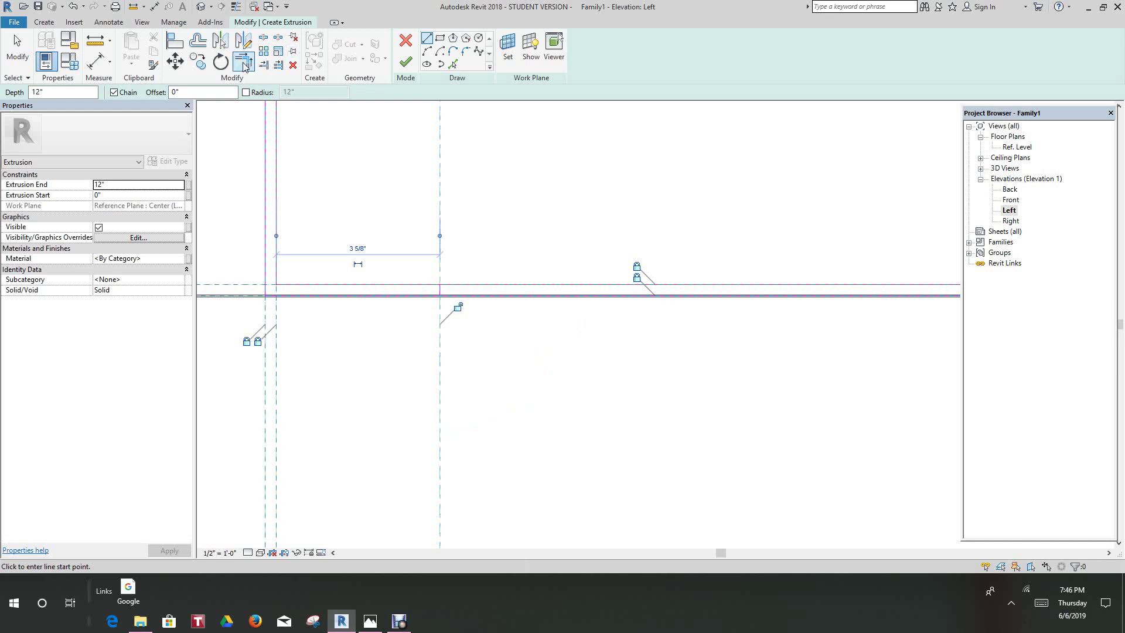
Step: Trim both horizontal lines to the short end line at the Center (Front/Back) plane and finish the extrusion
{"action": "key", "text": "t"}
{"action": "key", "text": "r"}
{"action": "scroll", "coordinate": [436, 289], "scroll_direction": "up", "scroll_amount": 3}
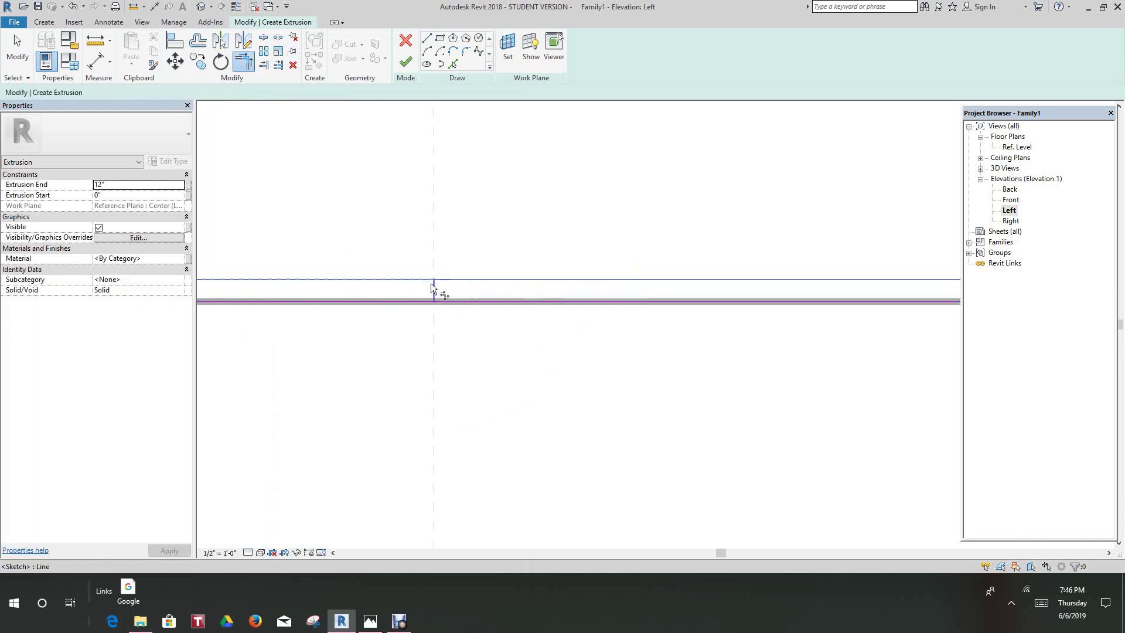
{"action": "scroll", "coordinate": [478, 328], "scroll_direction": "down", "scroll_amount": 2}
{"action": "scroll", "coordinate": [469, 328], "scroll_direction": "up", "scroll_amount": 2}
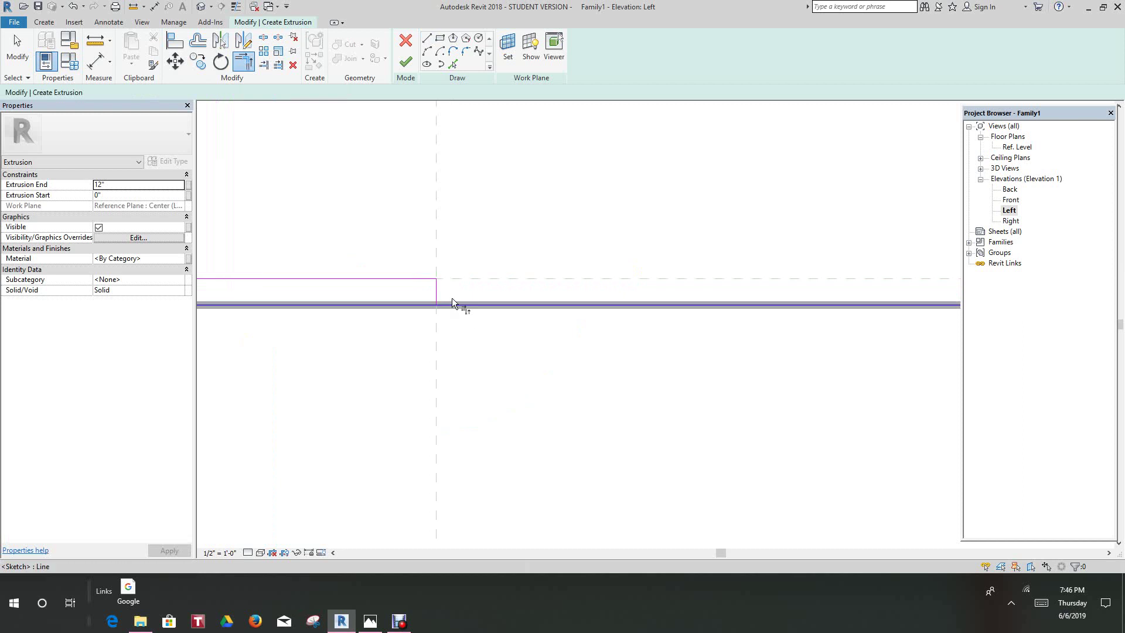
{"action": "left_click", "coordinate": [424, 306]}
{"action": "left_click", "coordinate": [422, 319]}
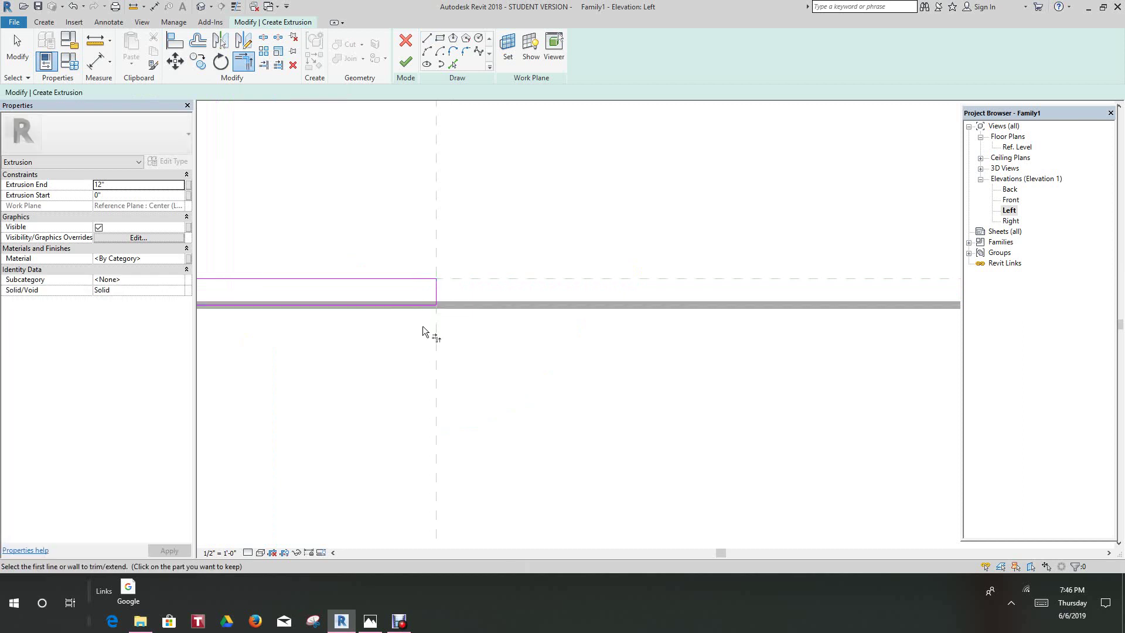
{"action": "scroll", "coordinate": [523, 358], "scroll_direction": "down", "scroll_amount": 5}
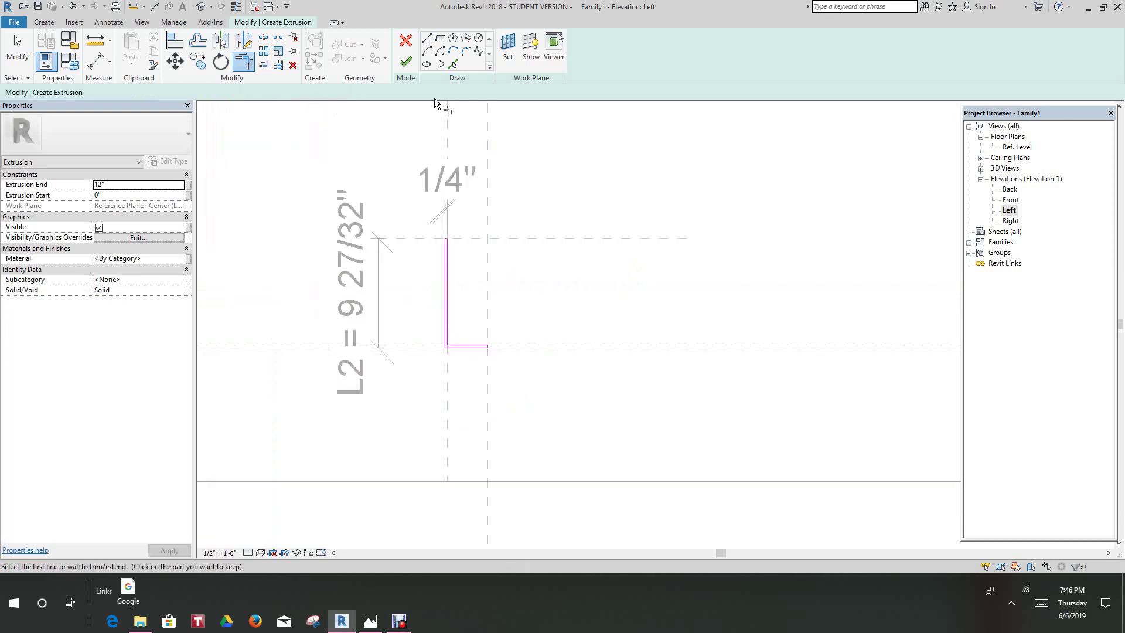
{"action": "left_click", "coordinate": [405, 62]}
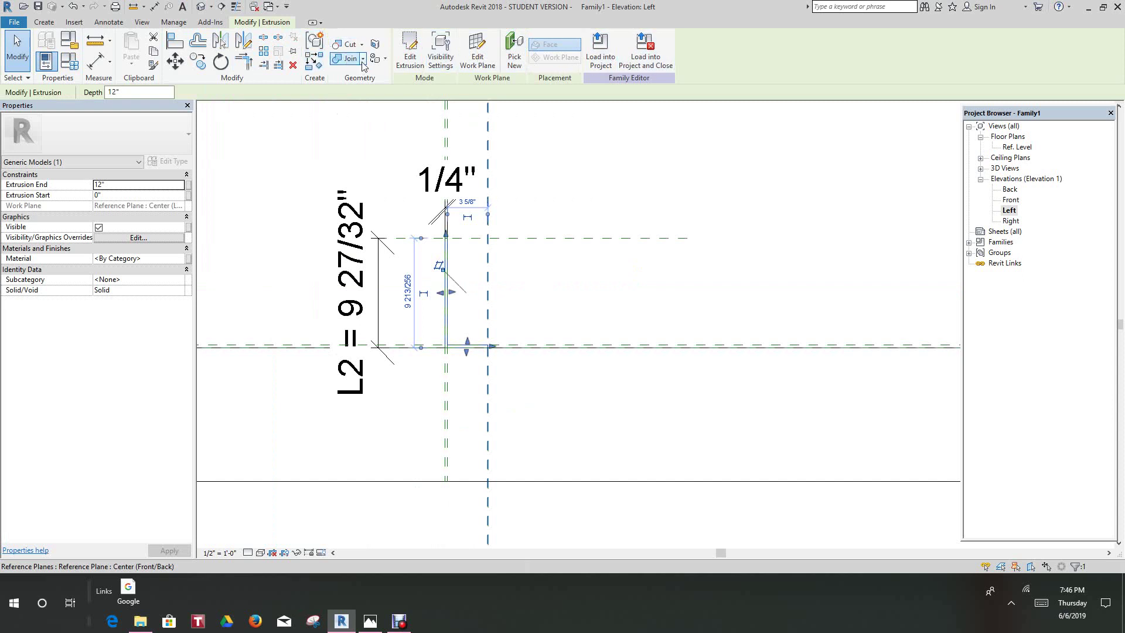
Step: In the Ref. Level floor plan, align the extrusion's left end to the leftmost vertical reference plane and lock it
{"action": "double_click", "coordinate": [1020, 148]}
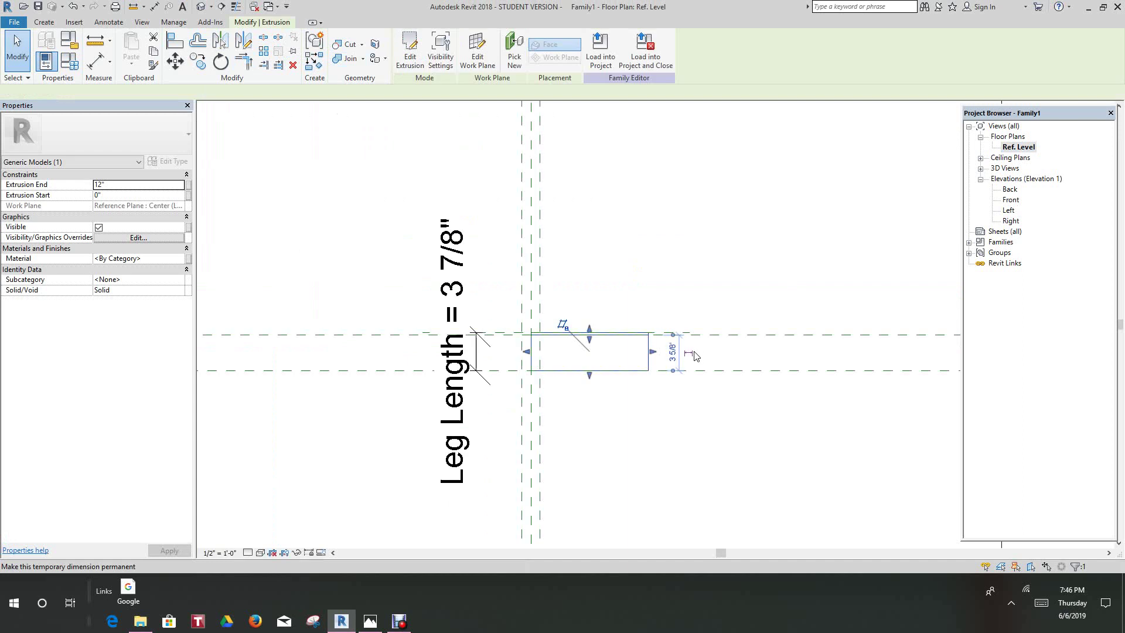
{"action": "scroll", "coordinate": [545, 369], "scroll_direction": "up", "scroll_amount": 3}
{"action": "scroll", "coordinate": [589, 405], "scroll_direction": "up", "scroll_amount": 3}
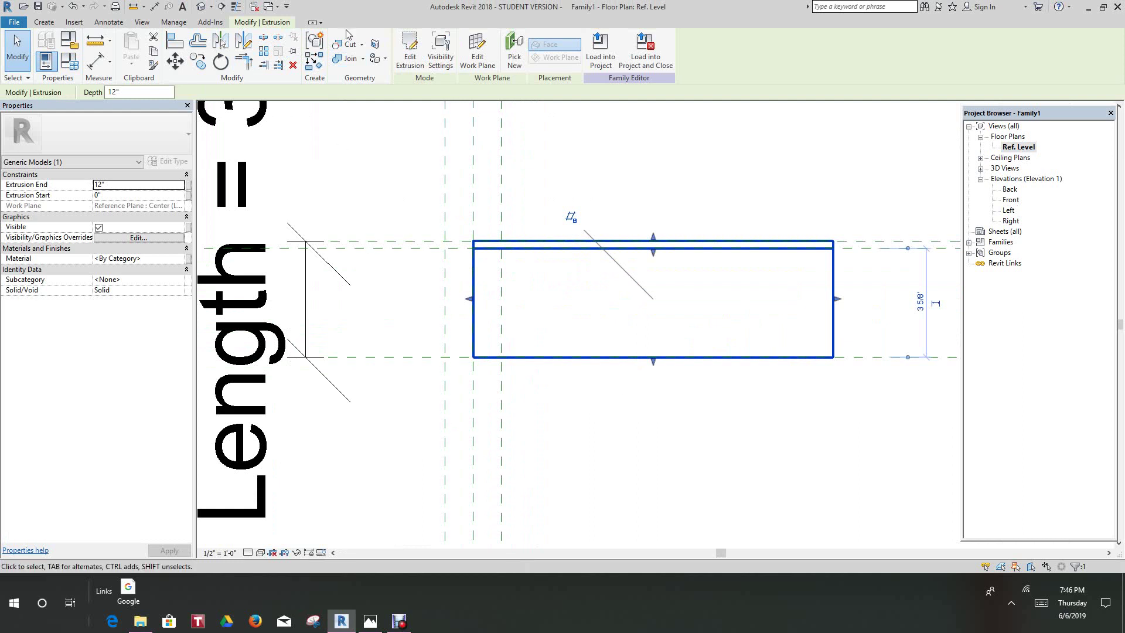
{"action": "left_click", "coordinate": [175, 40]}
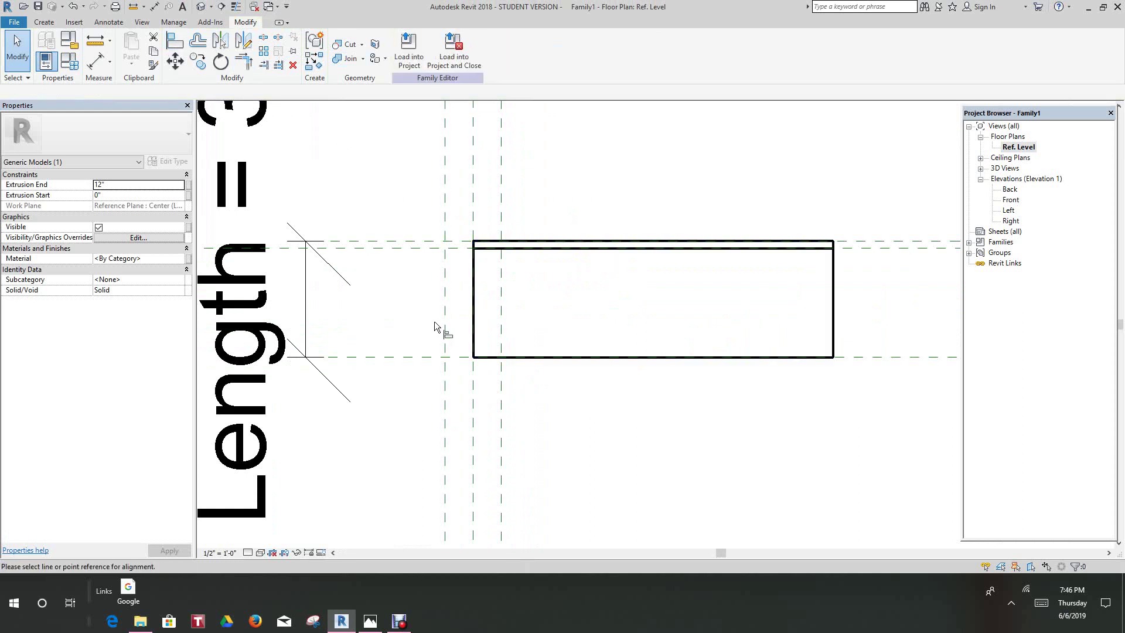
{"action": "left_click", "coordinate": [443, 317]}
{"action": "left_click", "coordinate": [470, 312]}
{"action": "left_click", "coordinate": [426, 307]}
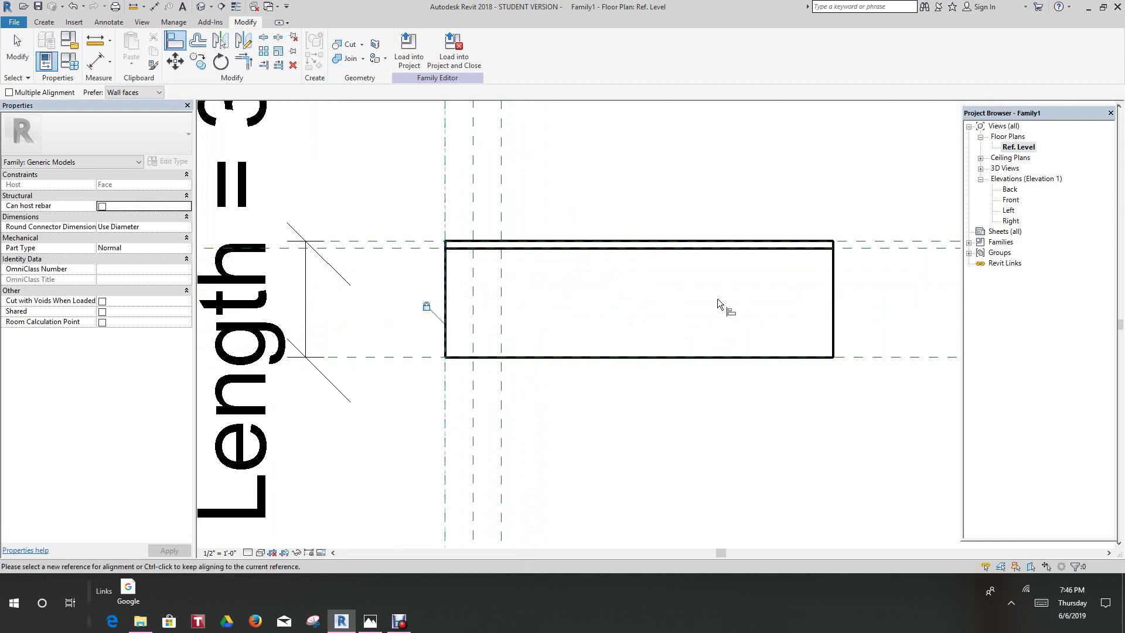
Step: Align the extrusion's right end to the rightmost vertical reference plane and lock it
{"action": "left_click", "coordinate": [500, 306]}
{"action": "left_click", "coordinate": [832, 310]}
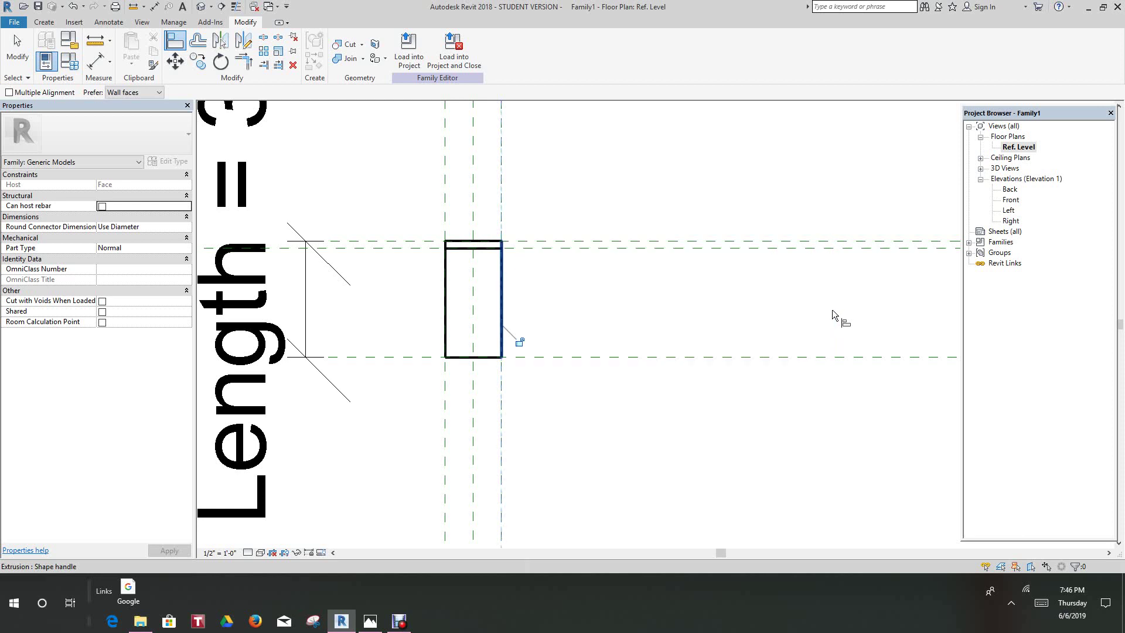
{"action": "left_click", "coordinate": [520, 342]}
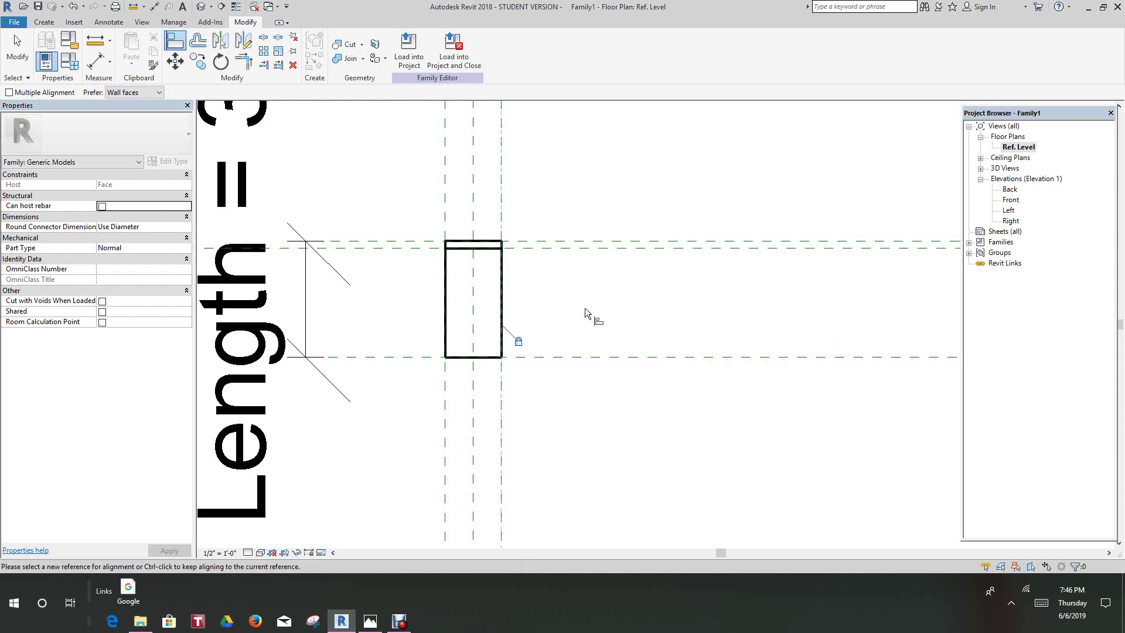
Step: Open the default 3D view and frame the L-shaped angle on its host
{"action": "scroll", "coordinate": [585, 308], "scroll_direction": "down", "scroll_amount": 3}
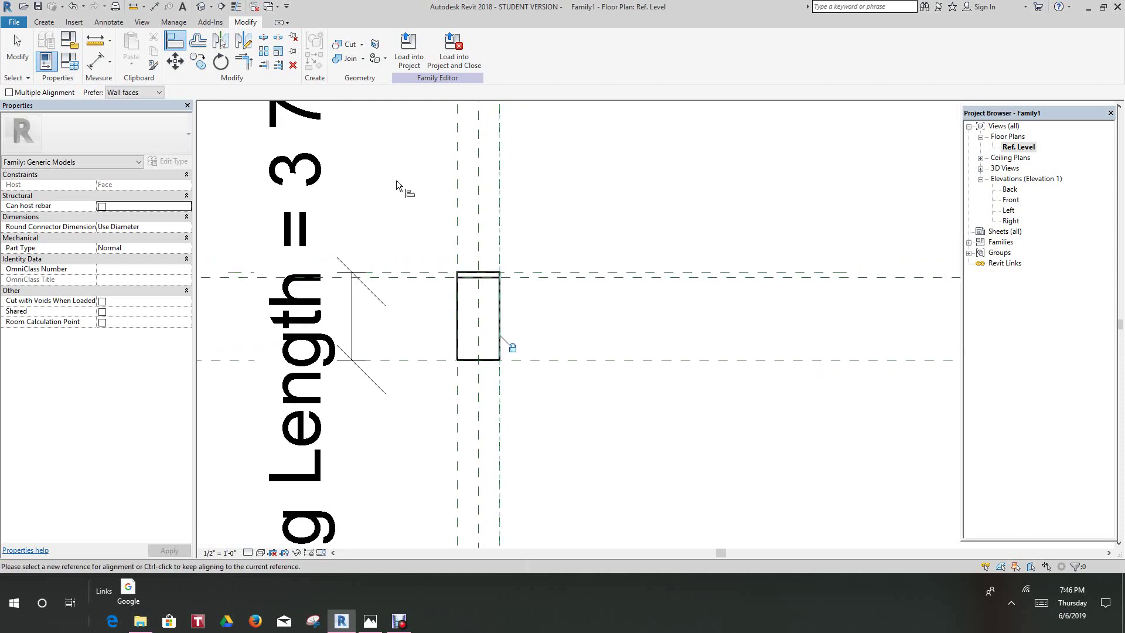
{"action": "left_click", "coordinate": [200, 7]}
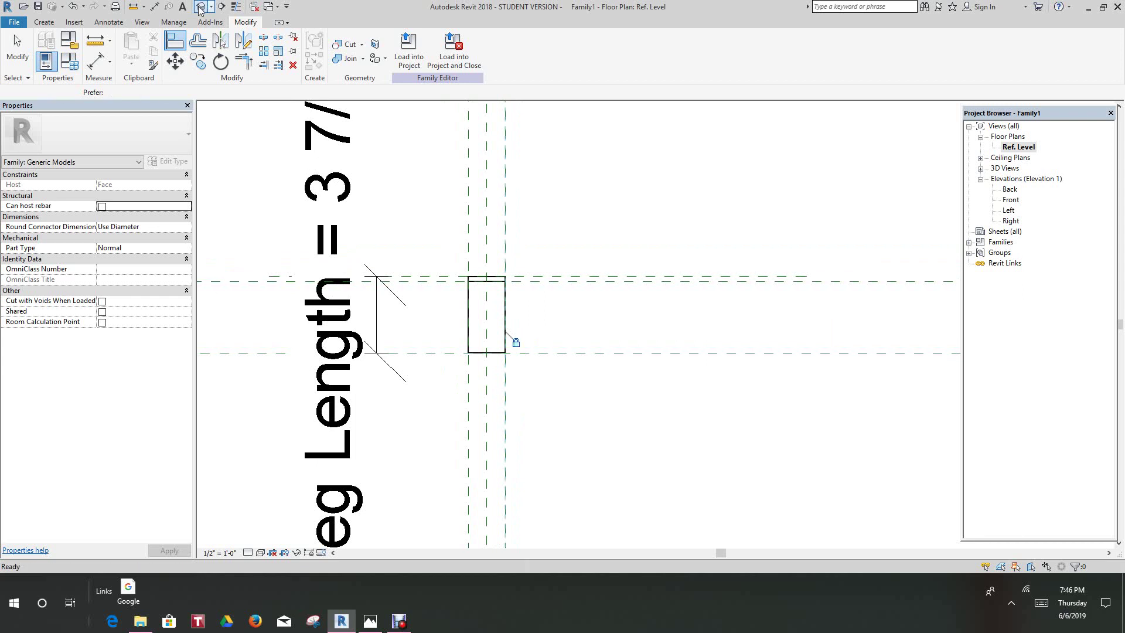
{"action": "scroll", "coordinate": [690, 324], "scroll_direction": "up", "scroll_amount": 4}
{"action": "scroll", "coordinate": [658, 284], "scroll_direction": "down", "scroll_amount": 3}
{"action": "middle_click_drag", "start_coordinate": [658, 277], "coordinate": [641, 311]}
Step: Tile the open 3D, Ref. Level and Left elevation views and fit each view's contents to its window
{"action": "key", "text": "a"}
{"action": "key", "text": "l"}
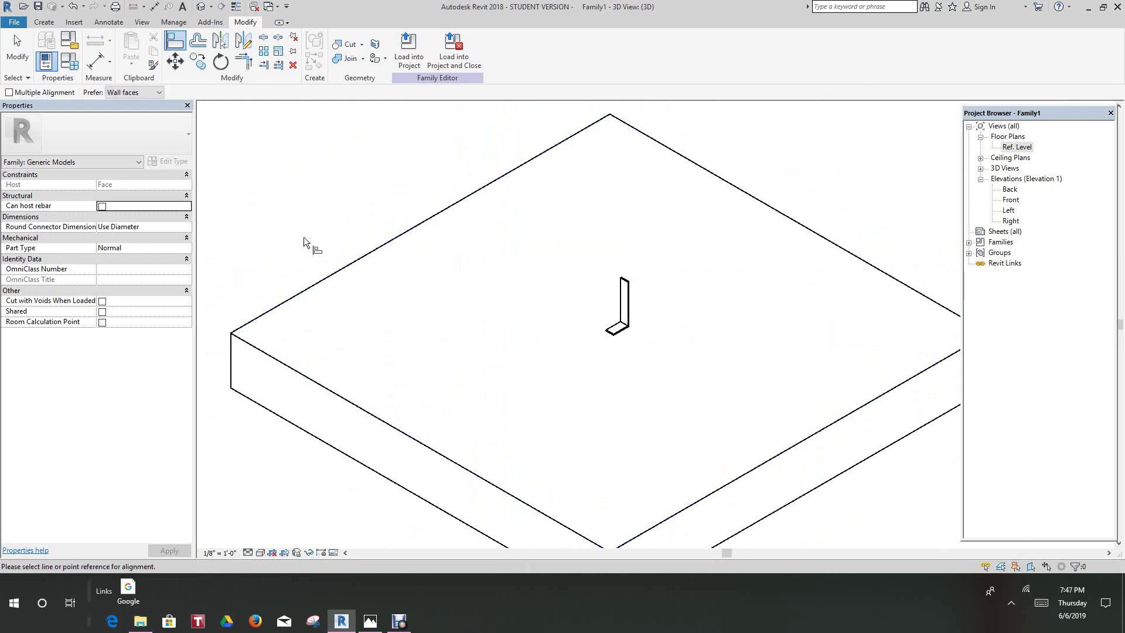
{"action": "key", "text": "w"}
{"action": "key", "text": "t"}
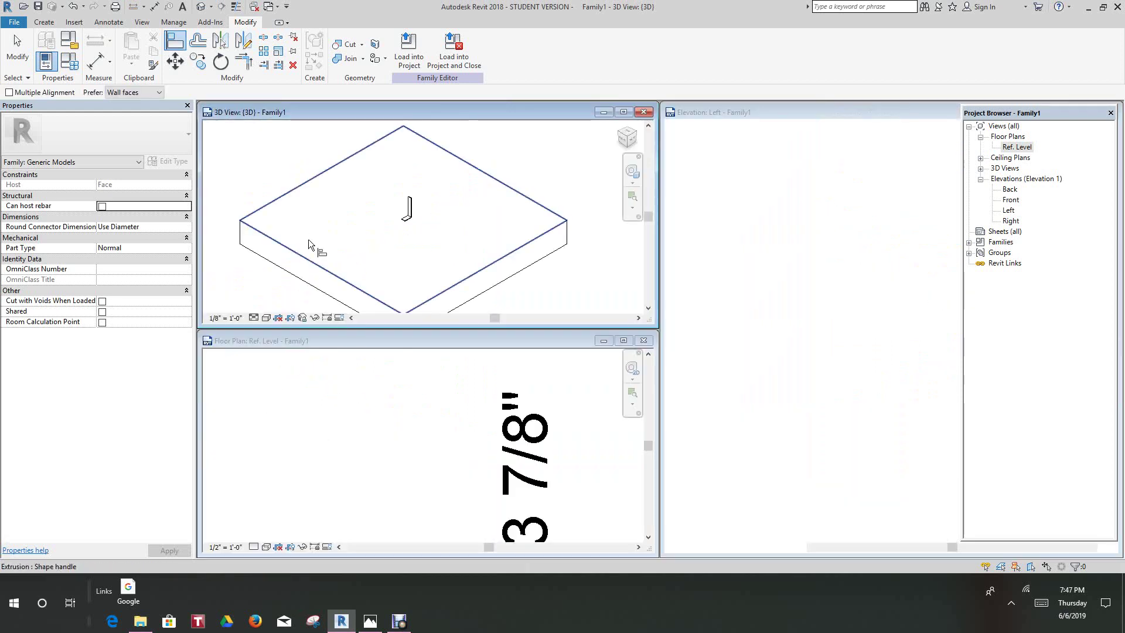
{"action": "key", "text": "z"}
{"action": "key", "text": "a"}
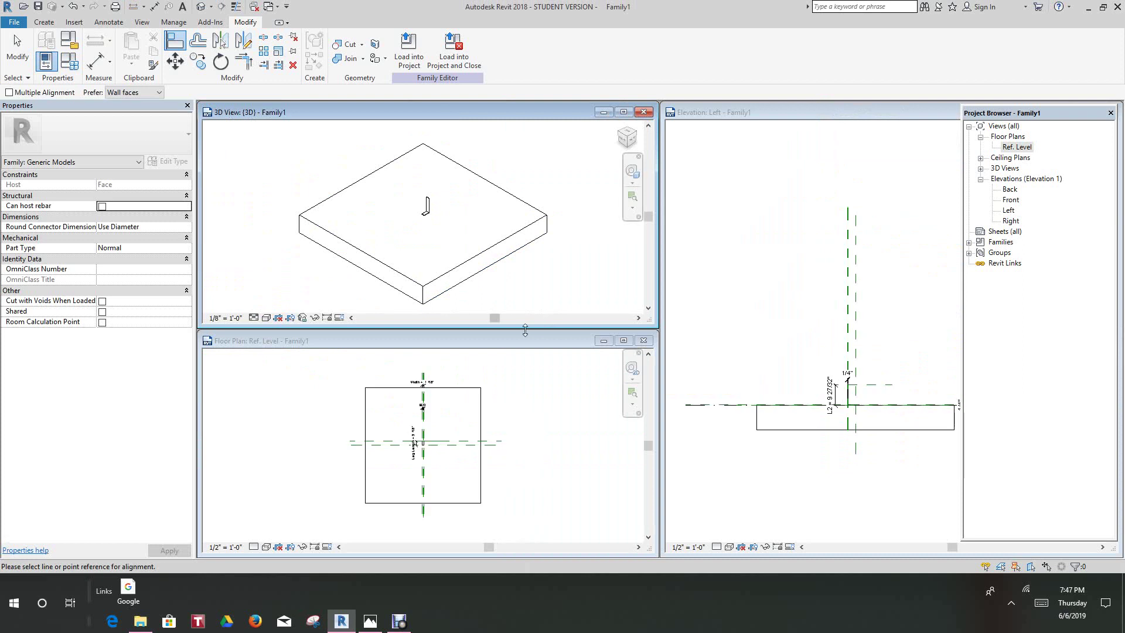
Step: Switch to Photos, enlarge the Power-Strut fittings sheet to read the four-hole corner angle dimensions, and return to Revit
{"action": "scroll", "coordinate": [449, 415], "scroll_direction": "up", "scroll_amount": 2}
{"action": "scroll", "coordinate": [386, 472], "scroll_direction": "up", "scroll_amount": 5}
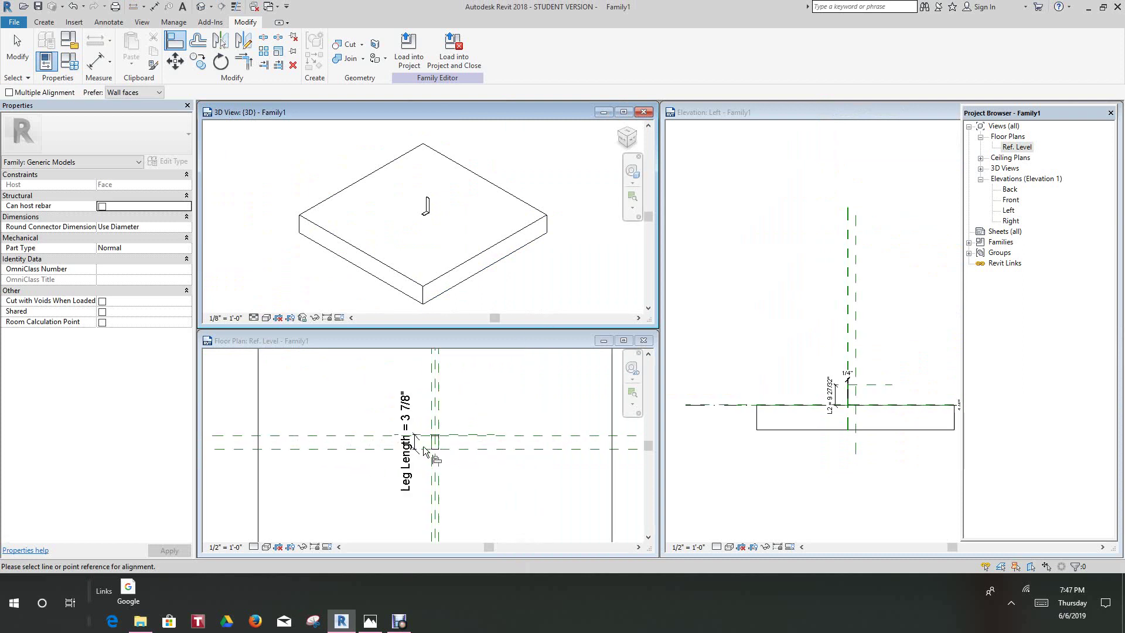
{"action": "scroll", "coordinate": [400, 404], "scroll_direction": "down", "scroll_amount": 5}
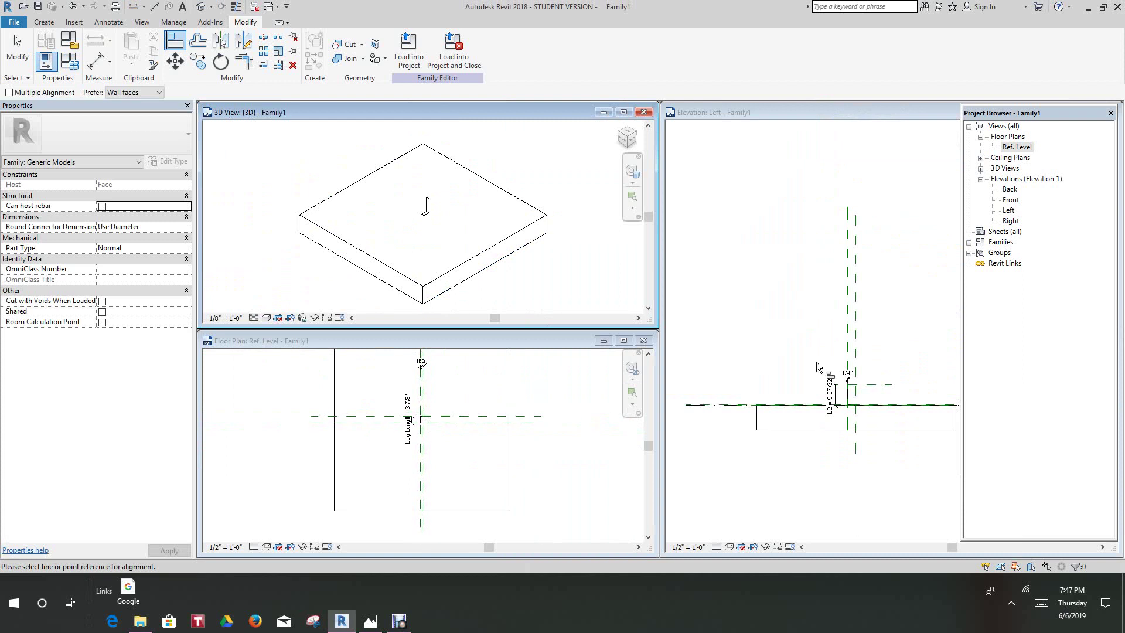
{"action": "left_click", "coordinate": [369, 620]}
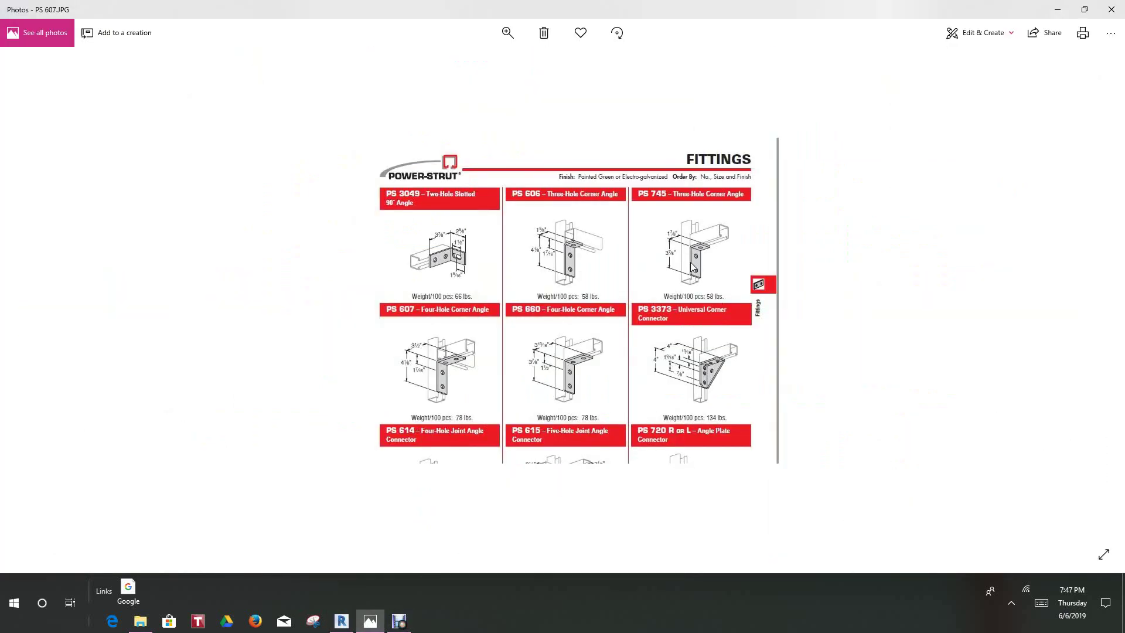
{"action": "left_click", "coordinate": [507, 32]}
{"action": "left_click_drag", "start_coordinate": [458, 61], "coordinate": [509, 61]}
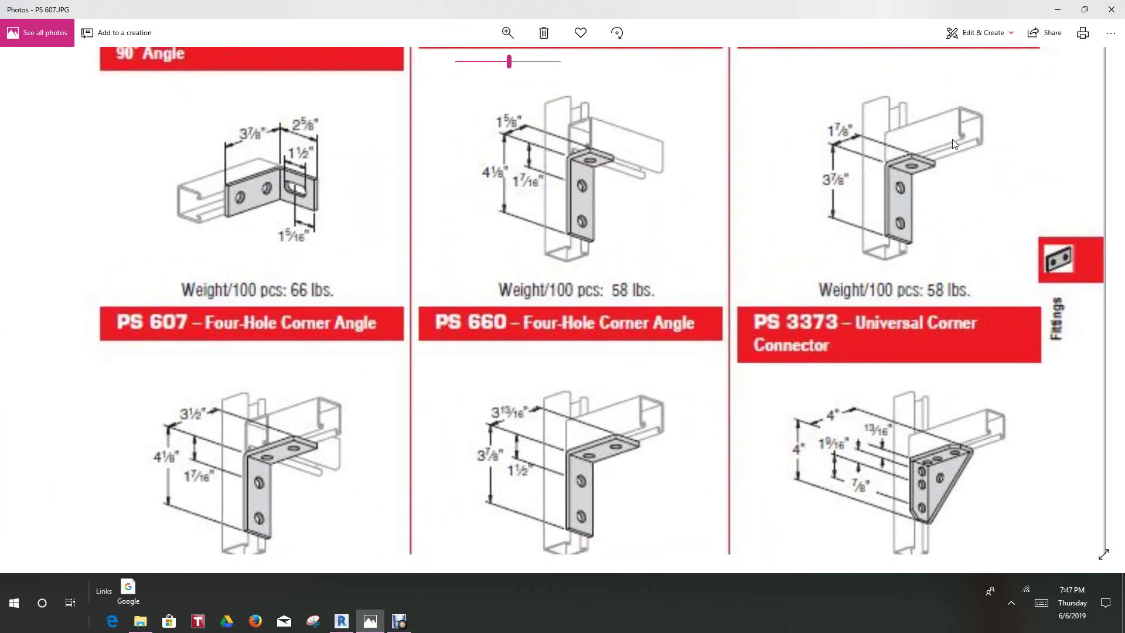
{"action": "left_click", "coordinate": [1058, 10]}
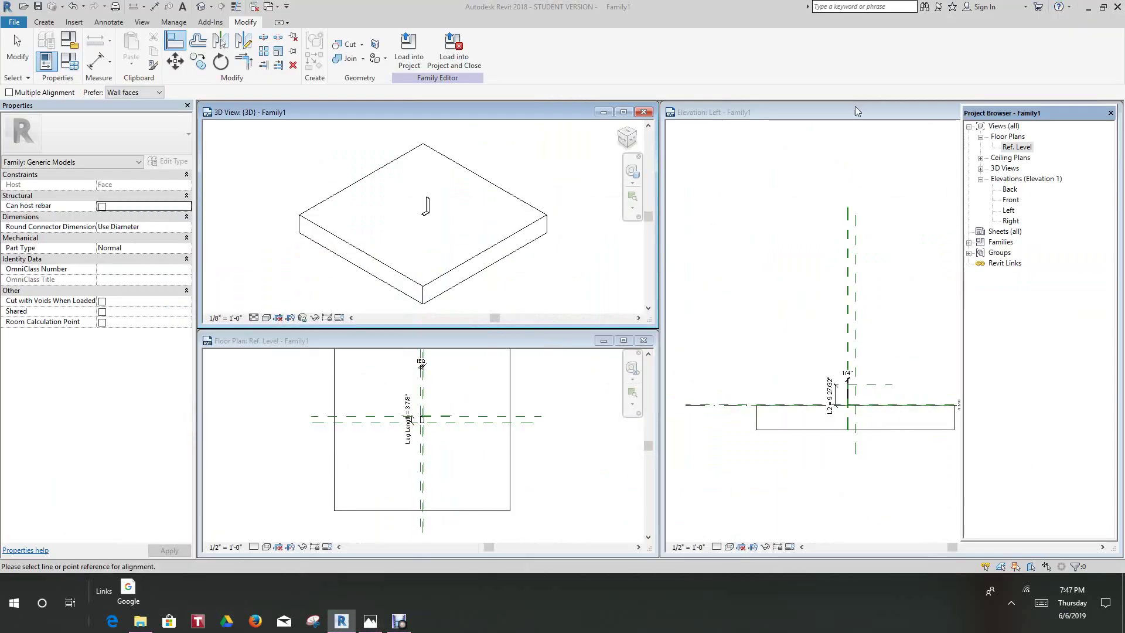
Step: Examine the L-shaped angle in the 3D view and its Width and Leg Length dimensions in the Ref. Level plan
{"action": "scroll", "coordinate": [432, 410], "scroll_direction": "down", "scroll_amount": 3}
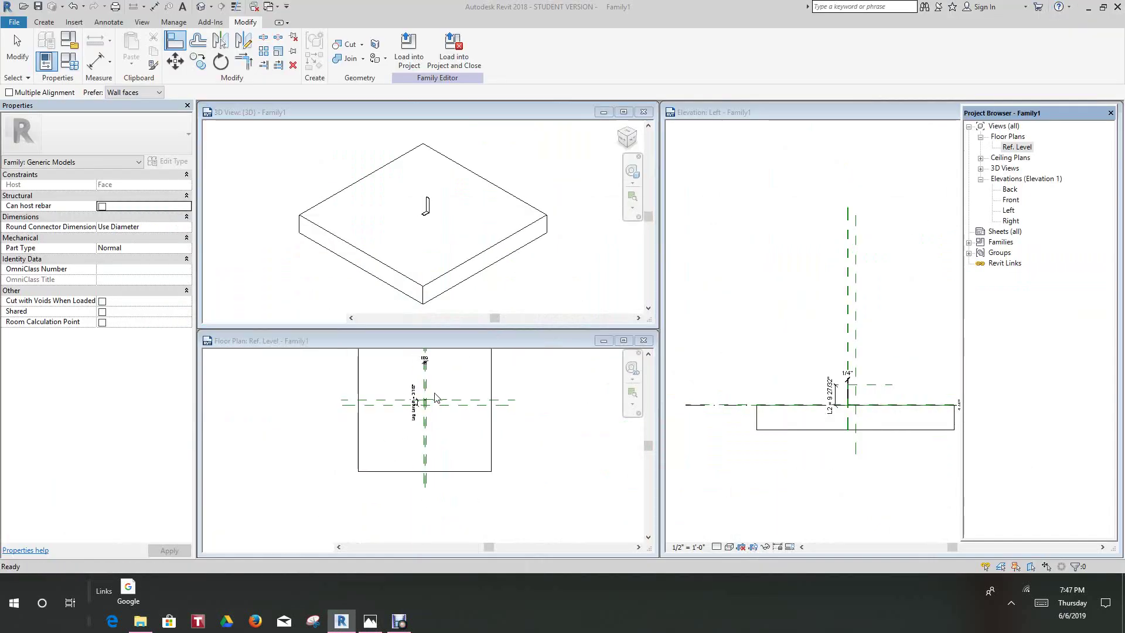
{"action": "scroll", "coordinate": [435, 412], "scroll_direction": "up", "scroll_amount": 5}
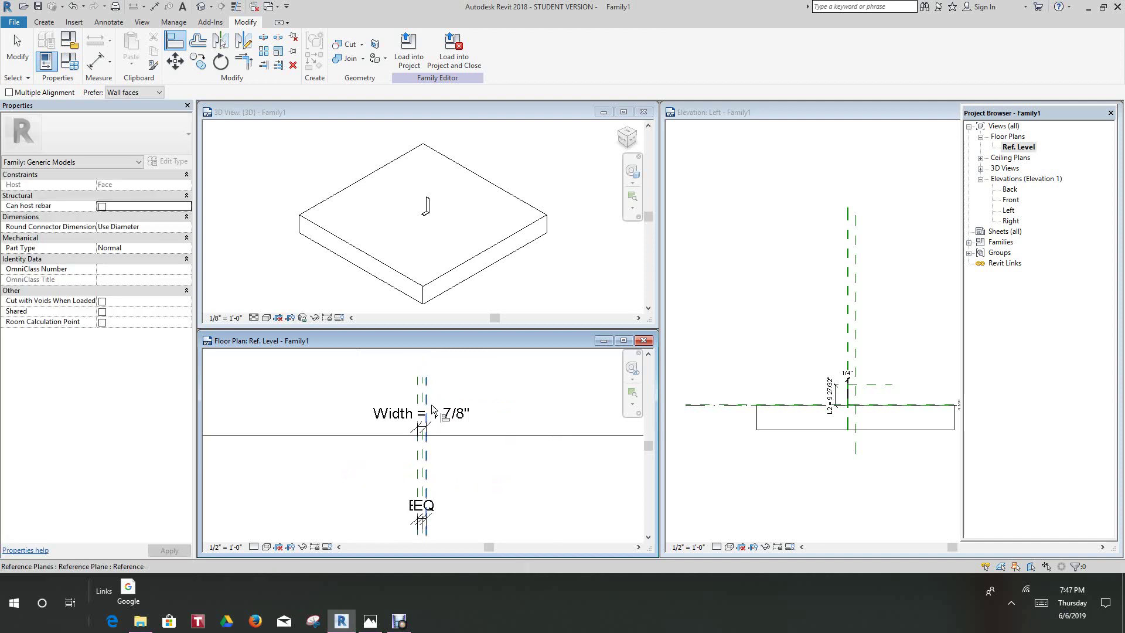
{"action": "scroll", "coordinate": [440, 409], "scroll_direction": "down", "scroll_amount": 3}
{"action": "scroll", "coordinate": [435, 220], "scroll_direction": "down", "scroll_amount": 1}
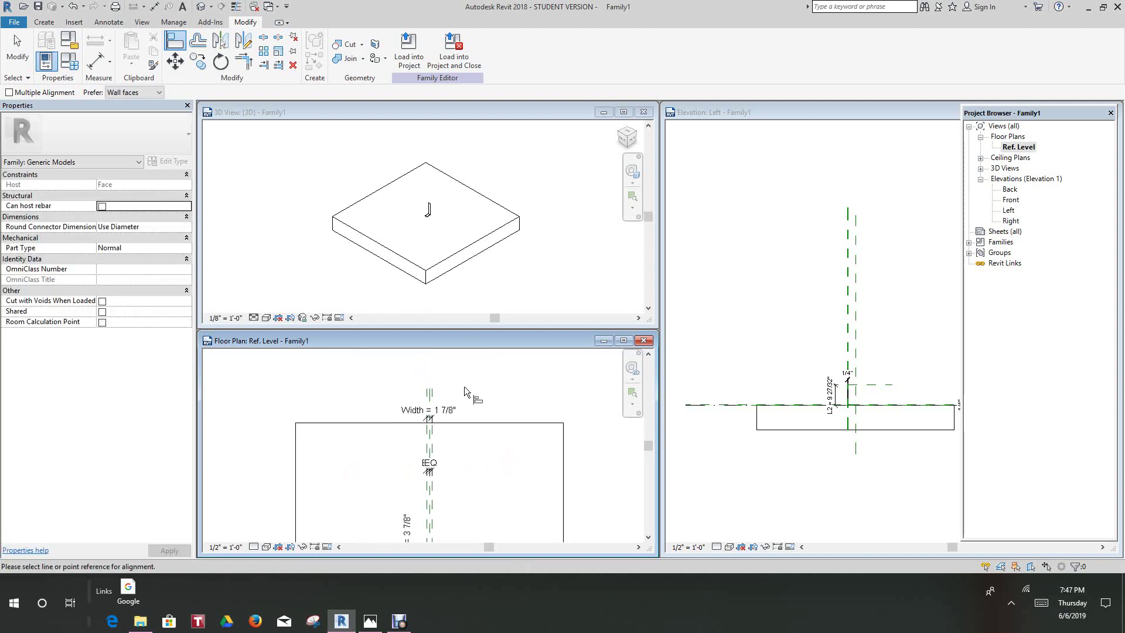
{"action": "scroll", "coordinate": [463, 253], "scroll_direction": "down", "scroll_amount": 6}
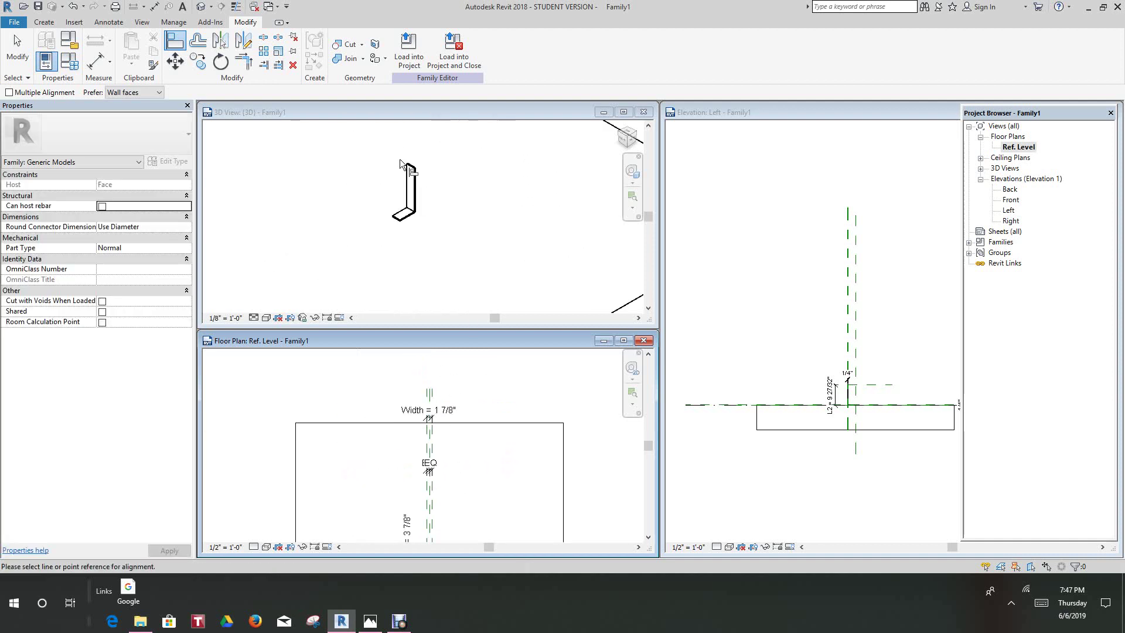
{"action": "left_click", "coordinate": [408, 214]}
{"action": "scroll", "coordinate": [409, 231], "scroll_direction": "down", "scroll_amount": 2}
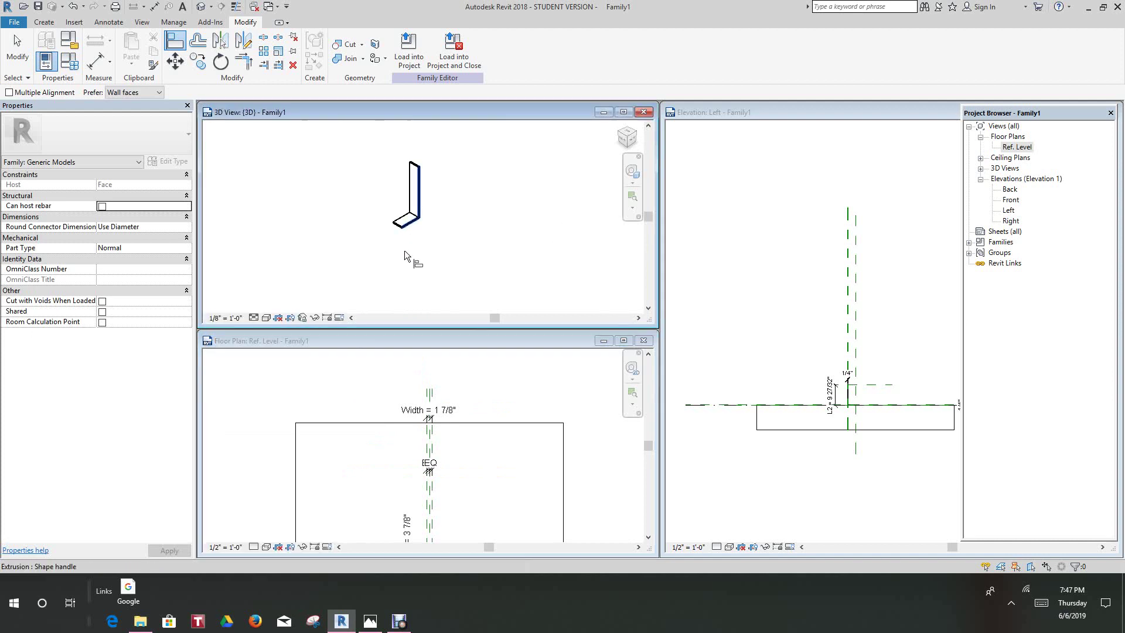
{"action": "scroll", "coordinate": [388, 464], "scroll_direction": "down", "scroll_amount": 1}
{"action": "left_click", "coordinate": [388, 464]}
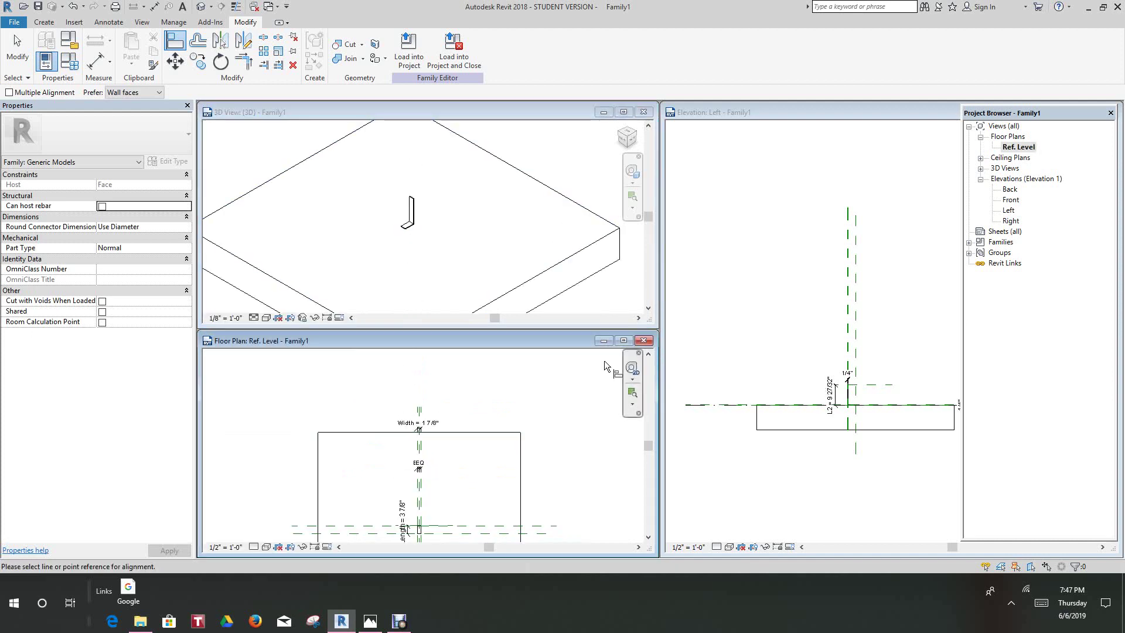
{"action": "scroll", "coordinate": [437, 470], "scroll_direction": "down", "scroll_amount": 3}
{"action": "middle_click_drag", "start_coordinate": [505, 441], "coordinate": [494, 369]}
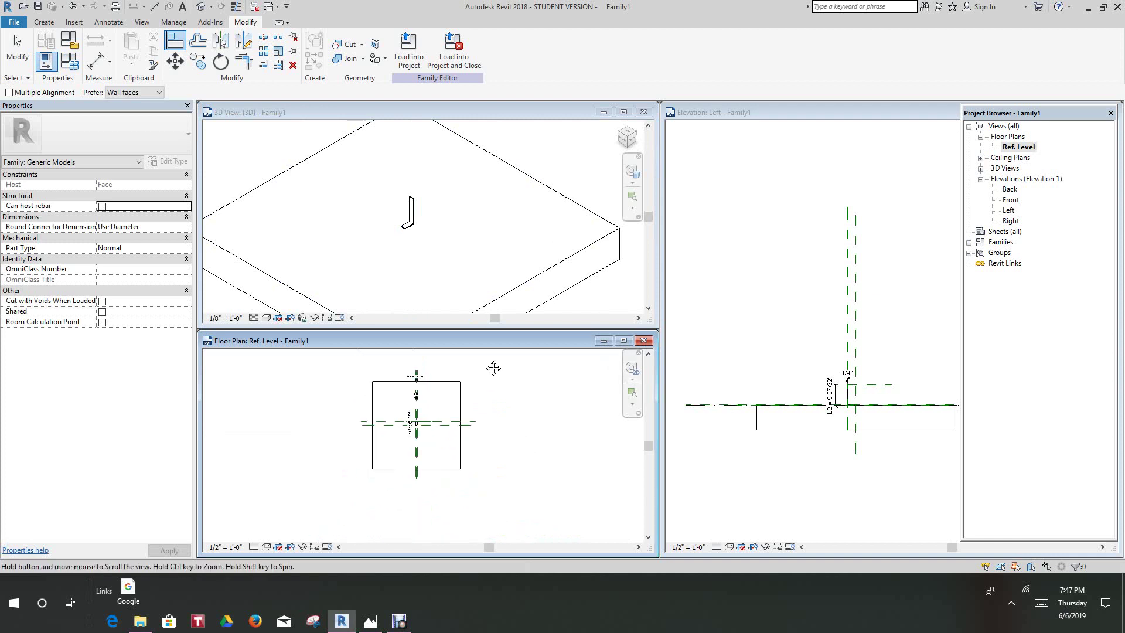
{"action": "scroll", "coordinate": [459, 394], "scroll_direction": "up", "scroll_amount": 2}
{"action": "scroll", "coordinate": [391, 454], "scroll_direction": "up", "scroll_amount": 4}
{"action": "scroll", "coordinate": [399, 460], "scroll_direction": "down", "scroll_amount": 4}
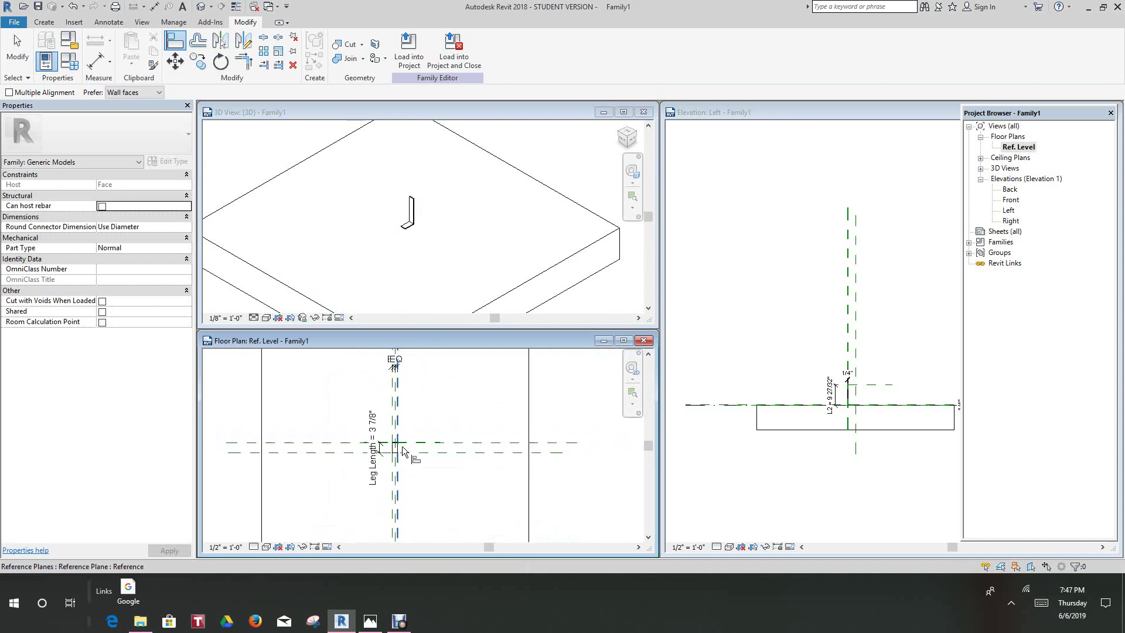
{"action": "middle_click_drag", "start_coordinate": [410, 414], "coordinate": [412, 425]}
{"action": "scroll", "coordinate": [422, 234], "scroll_direction": "up", "scroll_amount": 3}
{"action": "scroll", "coordinate": [422, 234], "scroll_direction": "down", "scroll_amount": 2}
Step: Cancel the Align command, select the L2 dimension in the Left elevation, and set L2 to 3 7/8" in Family Types
{"action": "scroll", "coordinate": [830, 374], "scroll_direction": "up", "scroll_amount": 5}
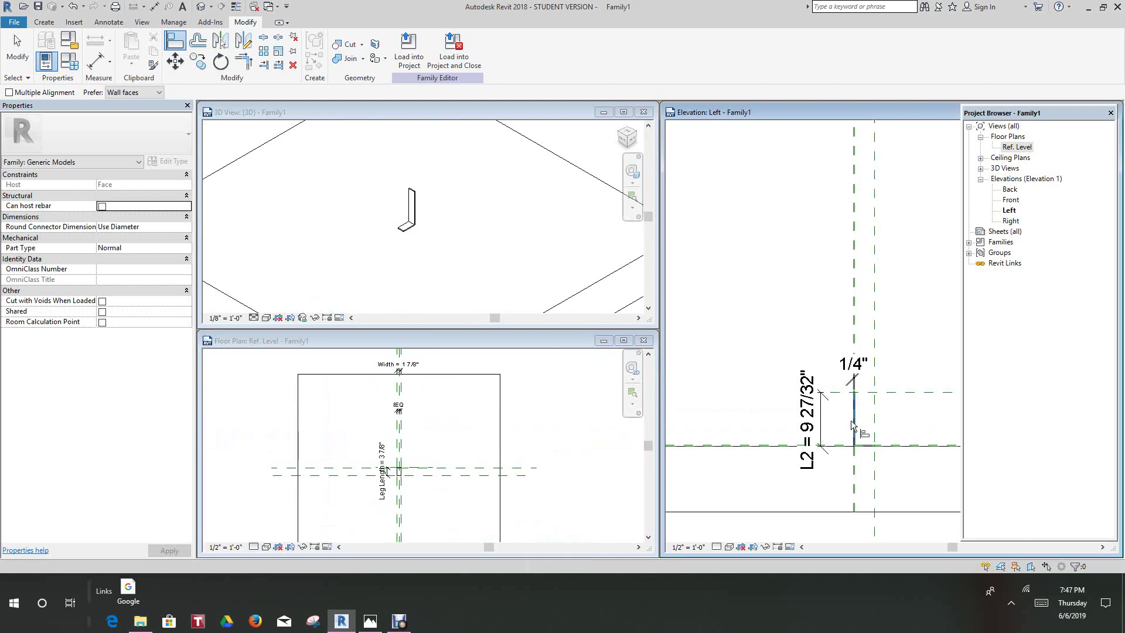
{"action": "middle_click_drag", "start_coordinate": [823, 437], "coordinate": [789, 414]}
{"action": "right_click", "coordinate": [753, 306]}
{"action": "left_click", "coordinate": [776, 309]}
{"action": "scroll", "coordinate": [785, 387], "scroll_direction": "up", "scroll_amount": 2}
{"action": "left_click", "coordinate": [786, 396]}
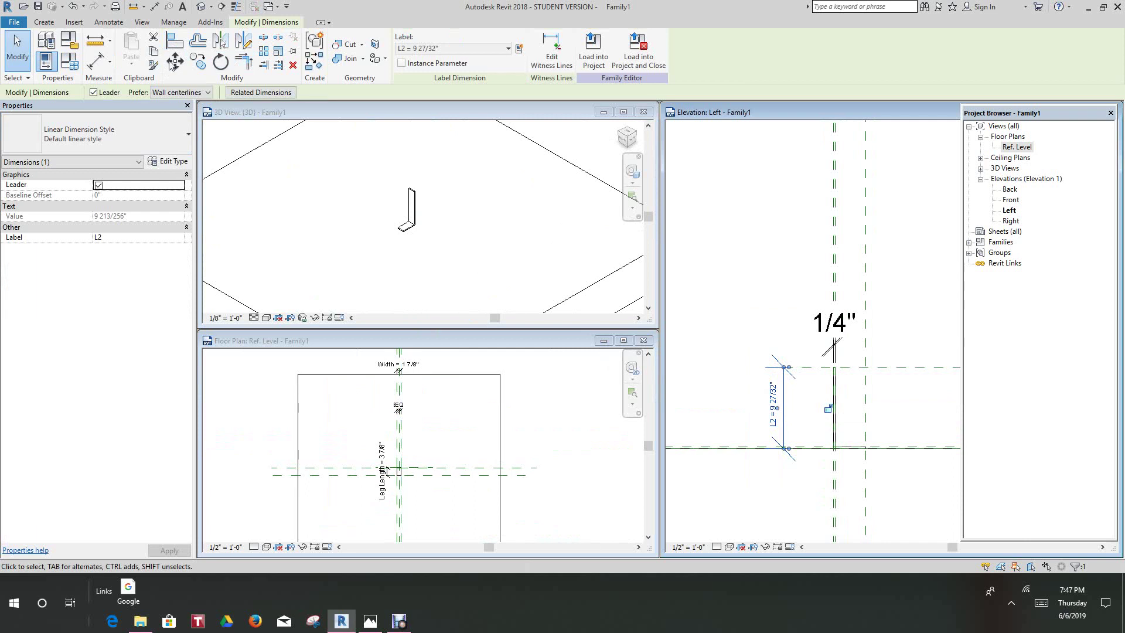
{"action": "left_click", "coordinate": [69, 61]}
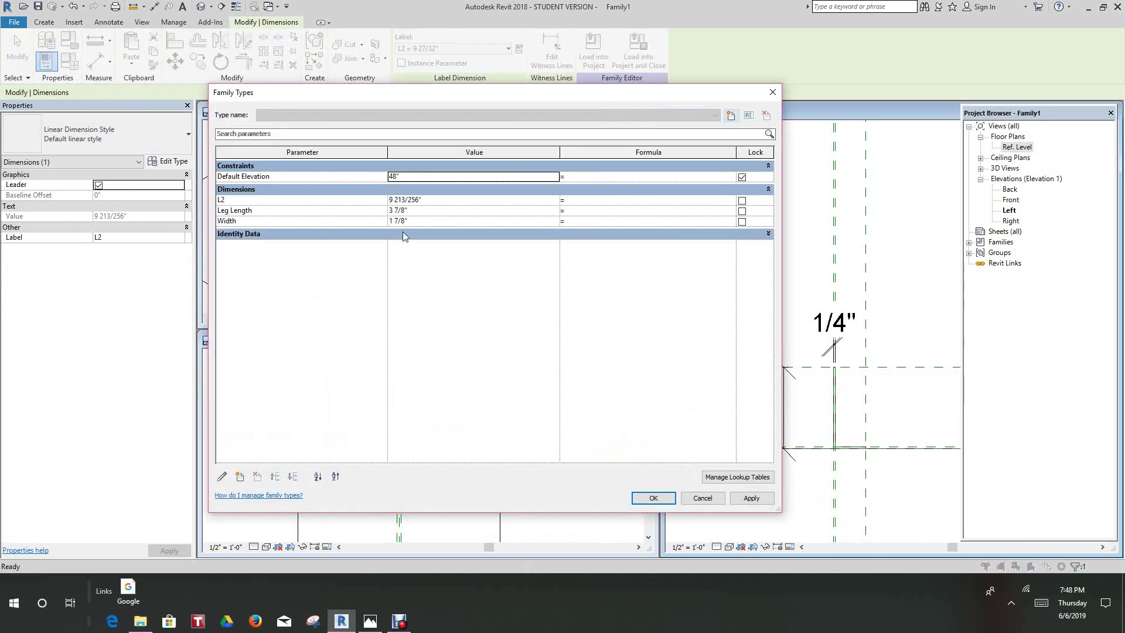
{"action": "left_click", "coordinate": [419, 202]}
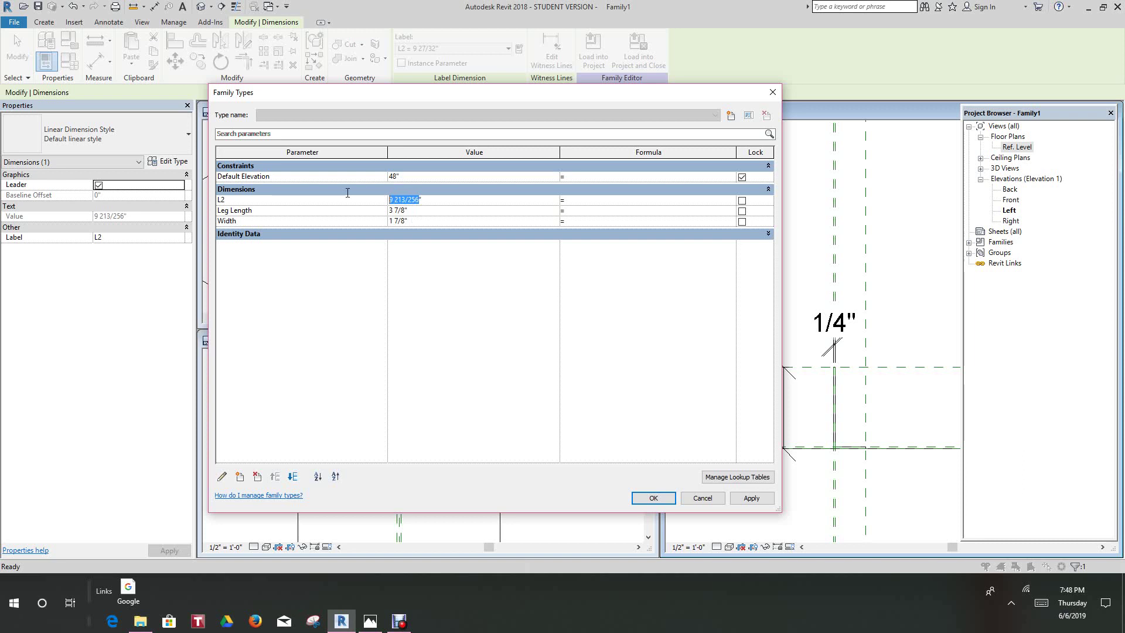
{"action": "type", "text": "3 7/8"}
{"action": "left_click", "coordinate": [751, 499]}
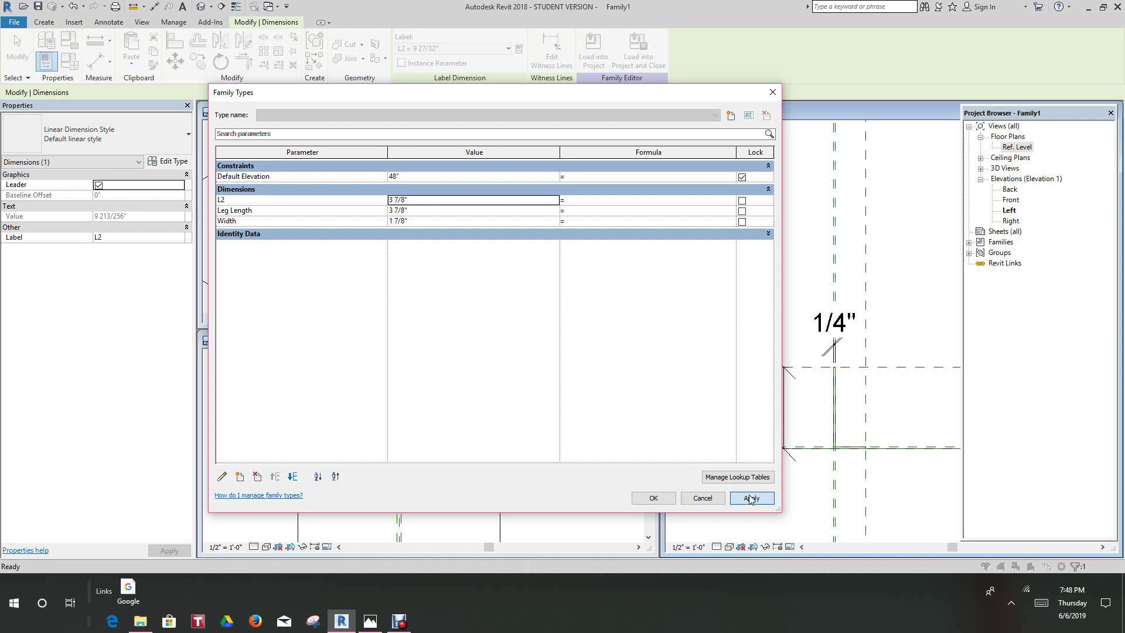
{"action": "left_click", "coordinate": [653, 498]}
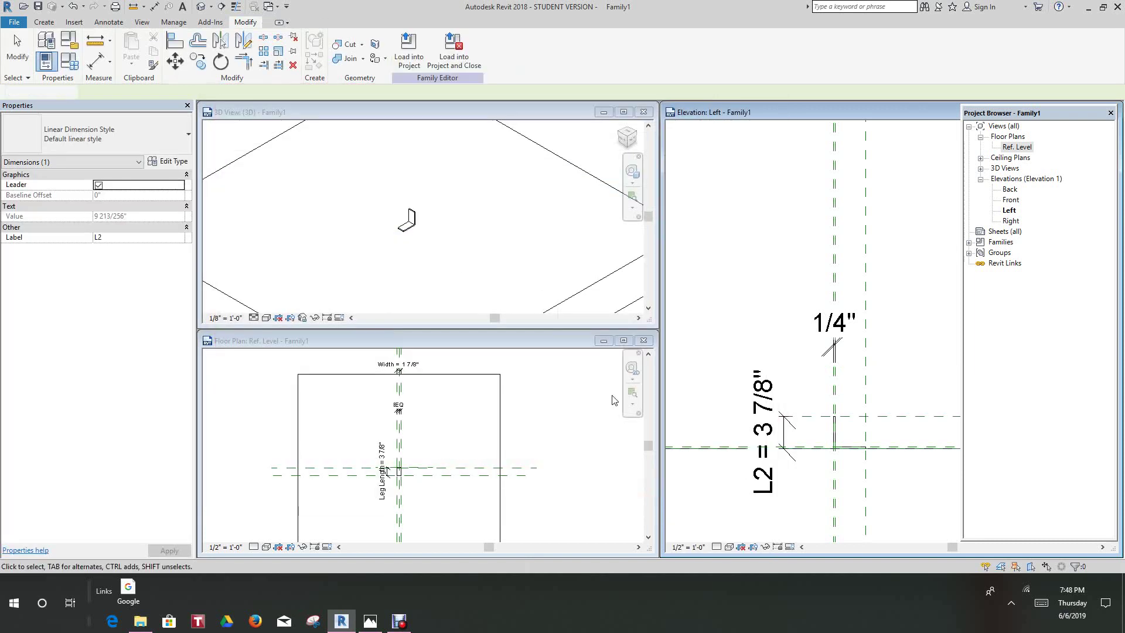
{"action": "left_click", "coordinate": [726, 417]}
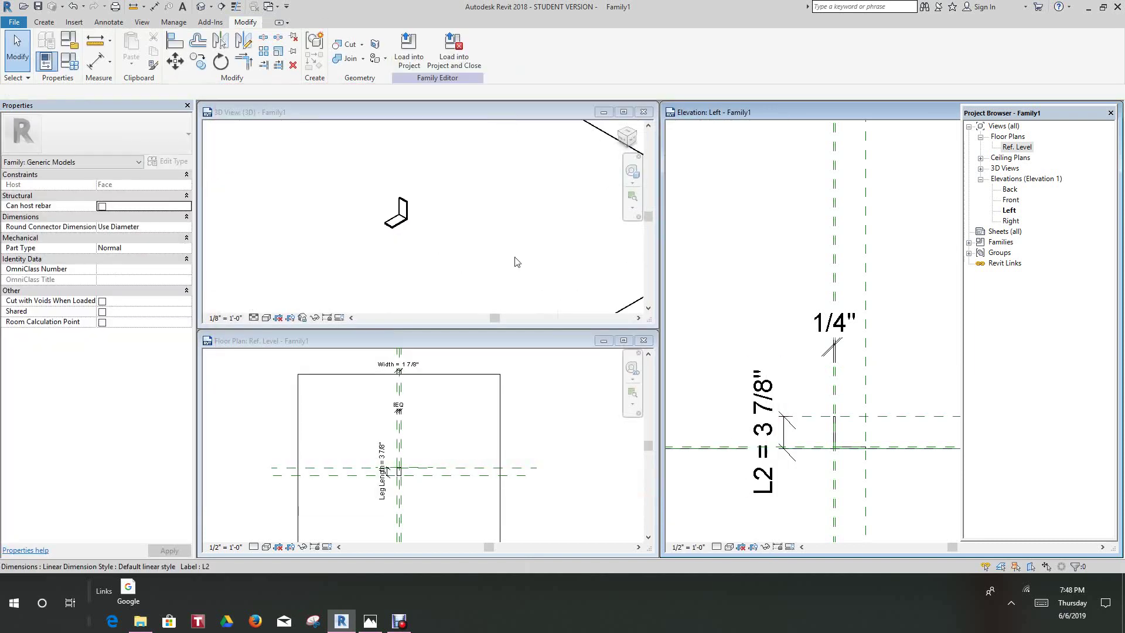
Step: Inspect the angle's geometry against the L2 and Leg Length reference planes in the 3D, plan and Left elevation views
{"action": "scroll", "coordinate": [387, 483], "scroll_direction": "up", "scroll_amount": 4}
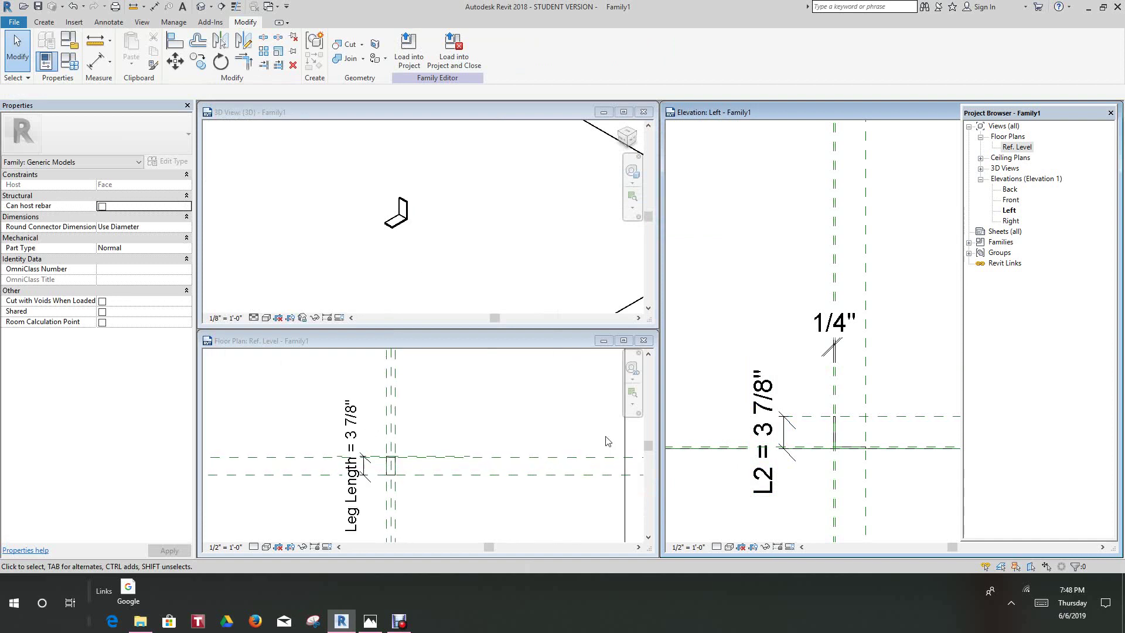
{"action": "scroll", "coordinate": [866, 464], "scroll_direction": "down", "scroll_amount": 2}
{"action": "middle_click_drag", "start_coordinate": [886, 490], "coordinate": [850, 471]}
{"action": "scroll", "coordinate": [850, 471], "scroll_direction": "up", "scroll_amount": 3}
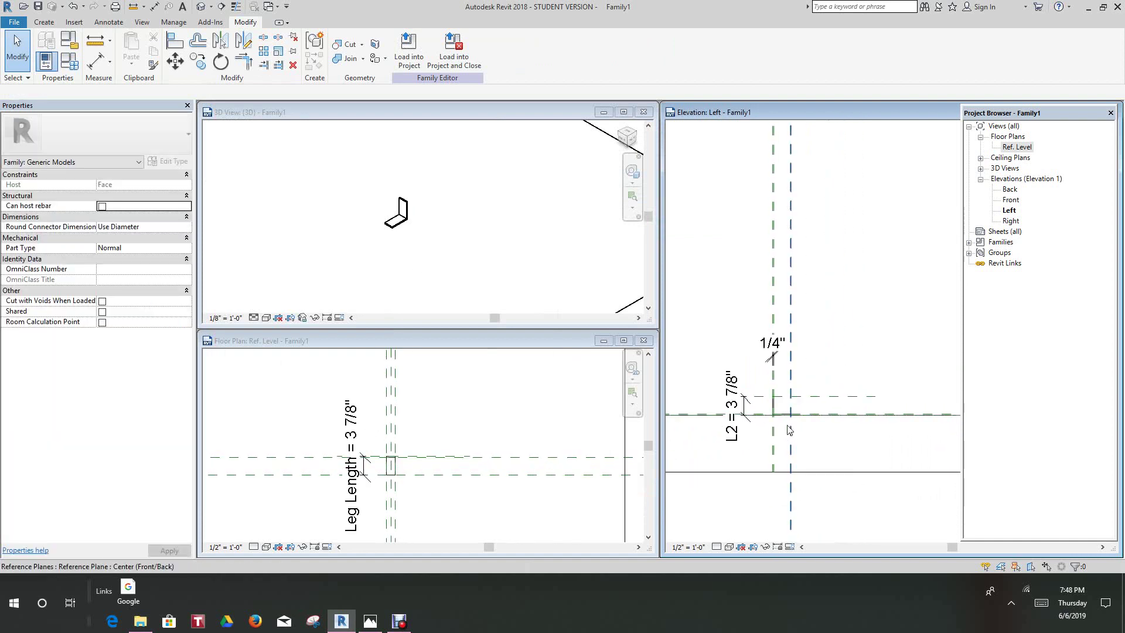
{"action": "scroll", "coordinate": [786, 431], "scroll_direction": "down", "scroll_amount": 1}
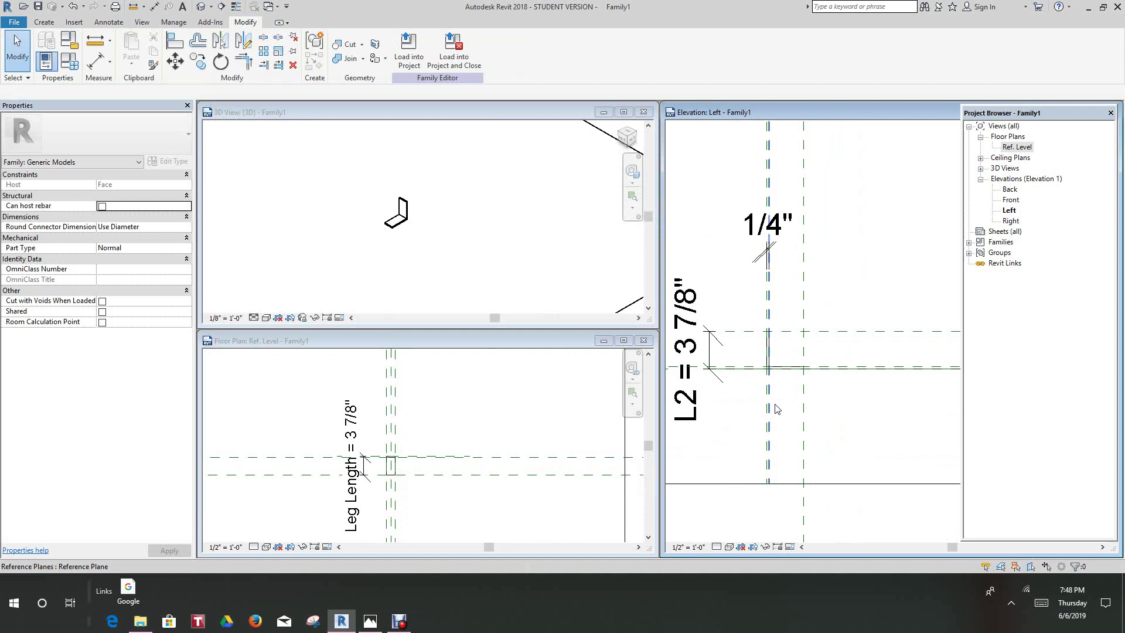
{"action": "scroll", "coordinate": [776, 410], "scroll_direction": "up", "scroll_amount": 3}
{"action": "scroll", "coordinate": [804, 402], "scroll_direction": "up", "scroll_amount": 3}
{"action": "middle_click_drag", "start_coordinate": [819, 445], "coordinate": [798, 389]}
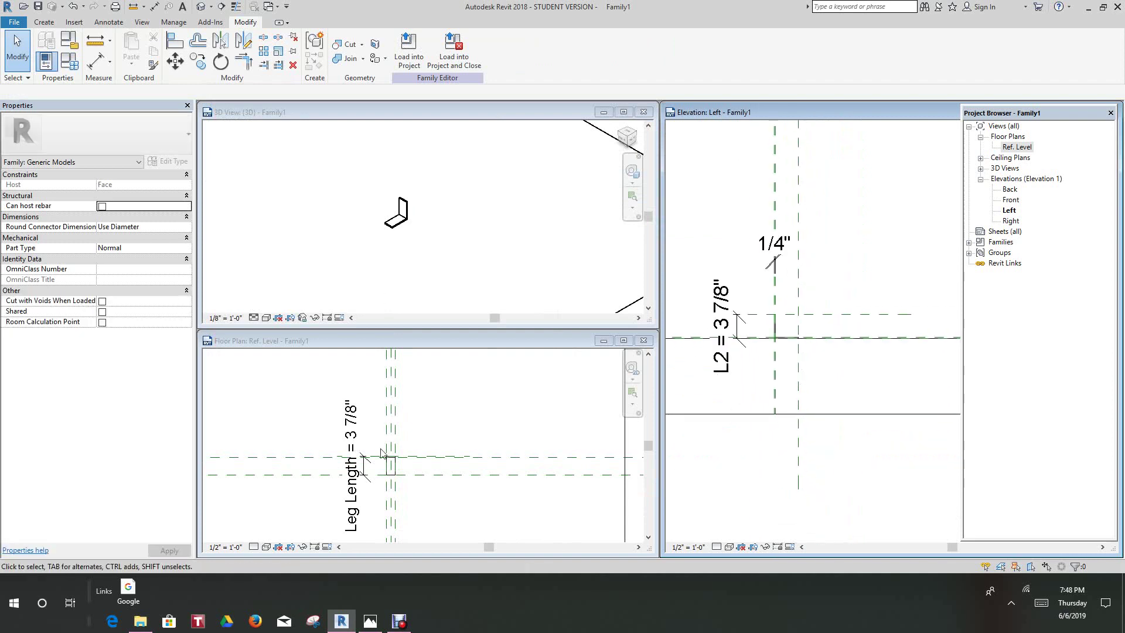
{"action": "scroll", "coordinate": [777, 331], "scroll_direction": "up", "scroll_amount": 1}
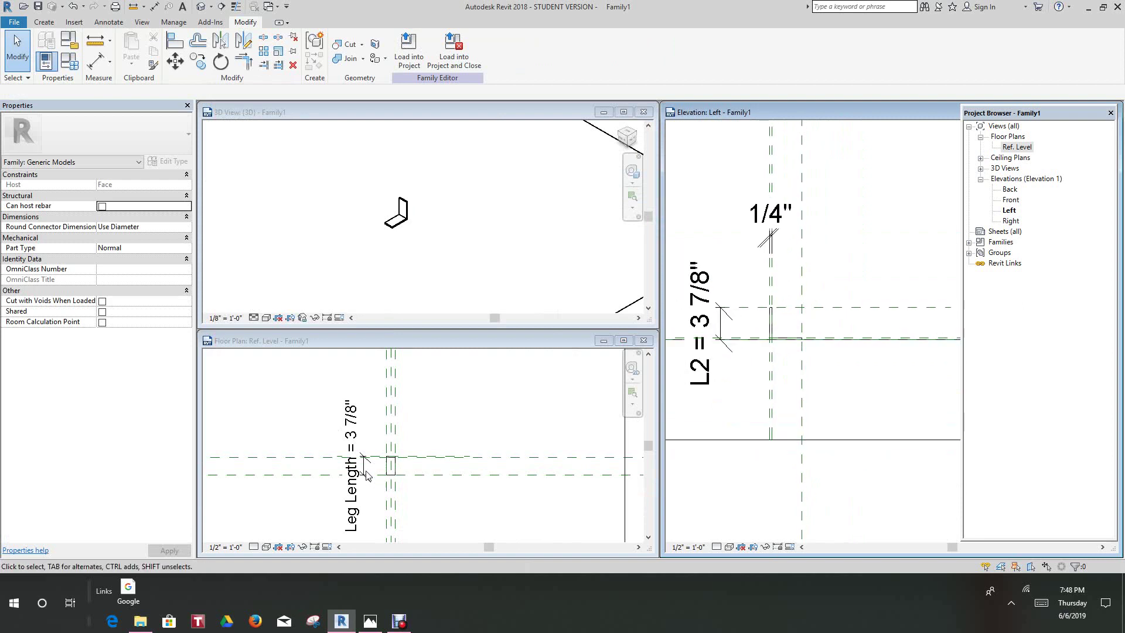
{"action": "scroll", "coordinate": [391, 463], "scroll_direction": "up", "scroll_amount": 5}
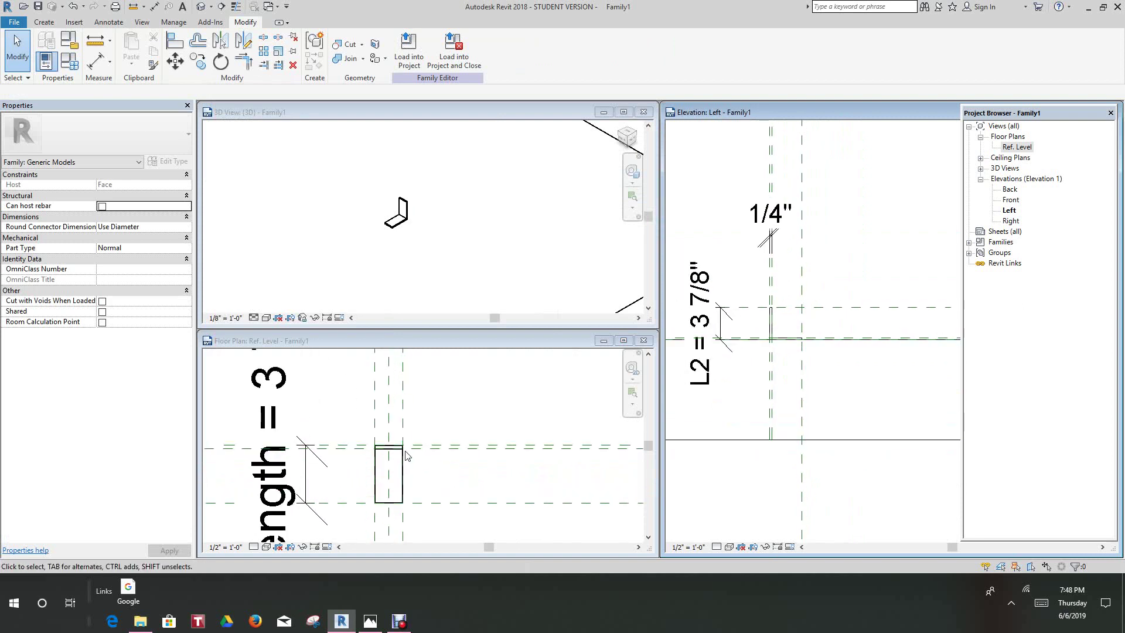
{"action": "scroll", "coordinate": [396, 459], "scroll_direction": "down", "scroll_amount": 3}
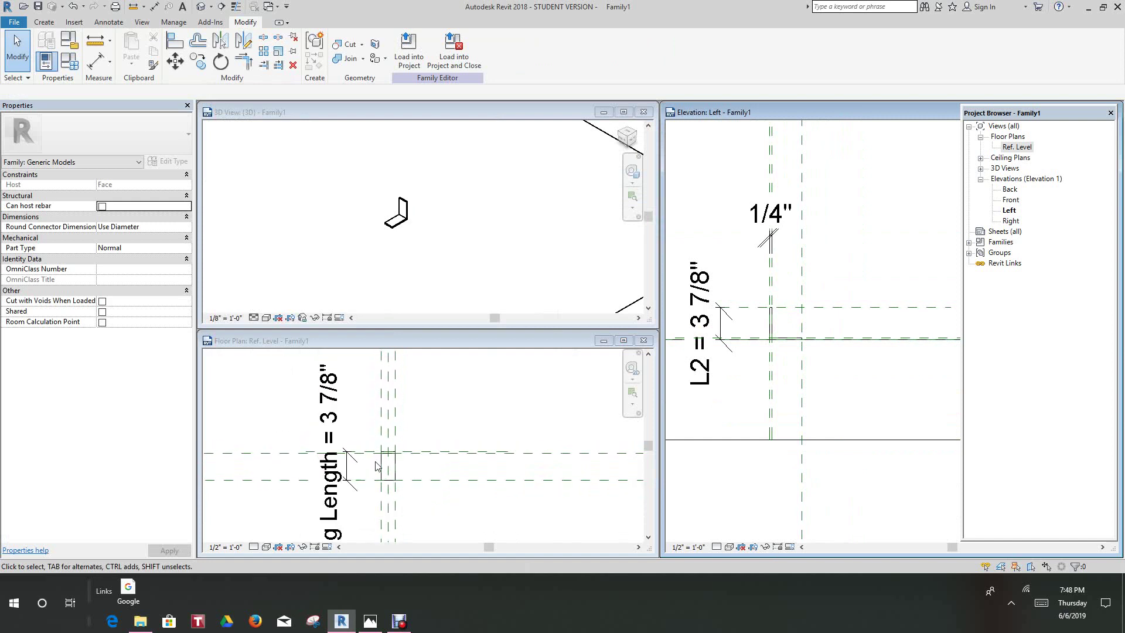
{"action": "scroll", "coordinate": [365, 467], "scroll_direction": "up", "scroll_amount": 1}
{"action": "scroll", "coordinate": [412, 223], "scroll_direction": "up", "scroll_amount": 1}
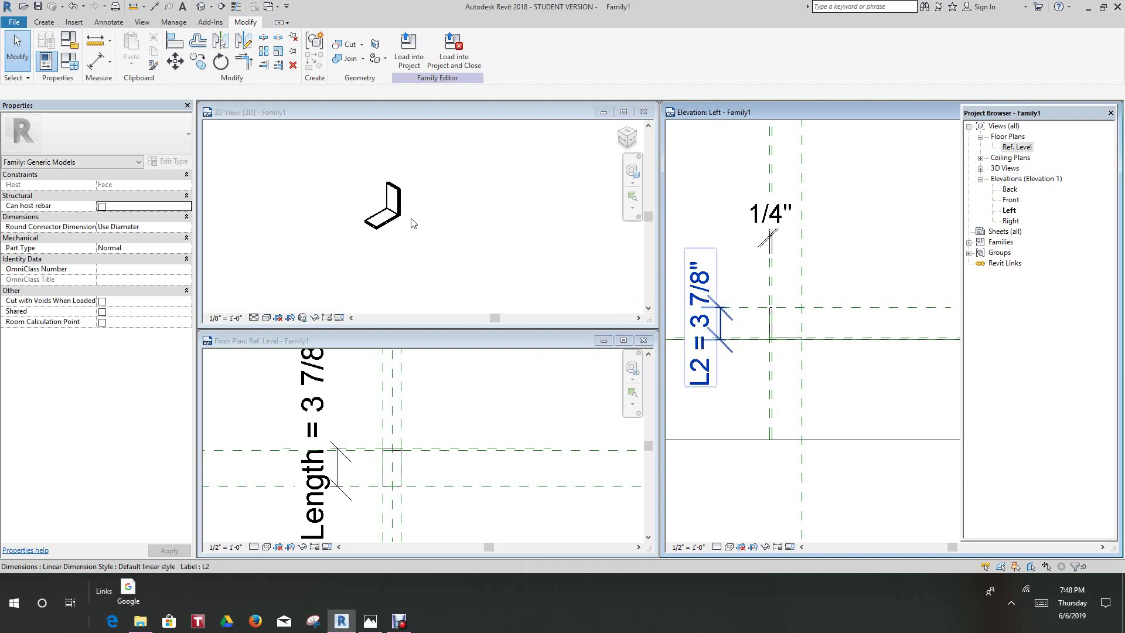
{"action": "scroll", "coordinate": [415, 233], "scroll_direction": "up", "scroll_amount": 1}
{"action": "scroll", "coordinate": [415, 235], "scroll_direction": "down", "scroll_amount": 1}
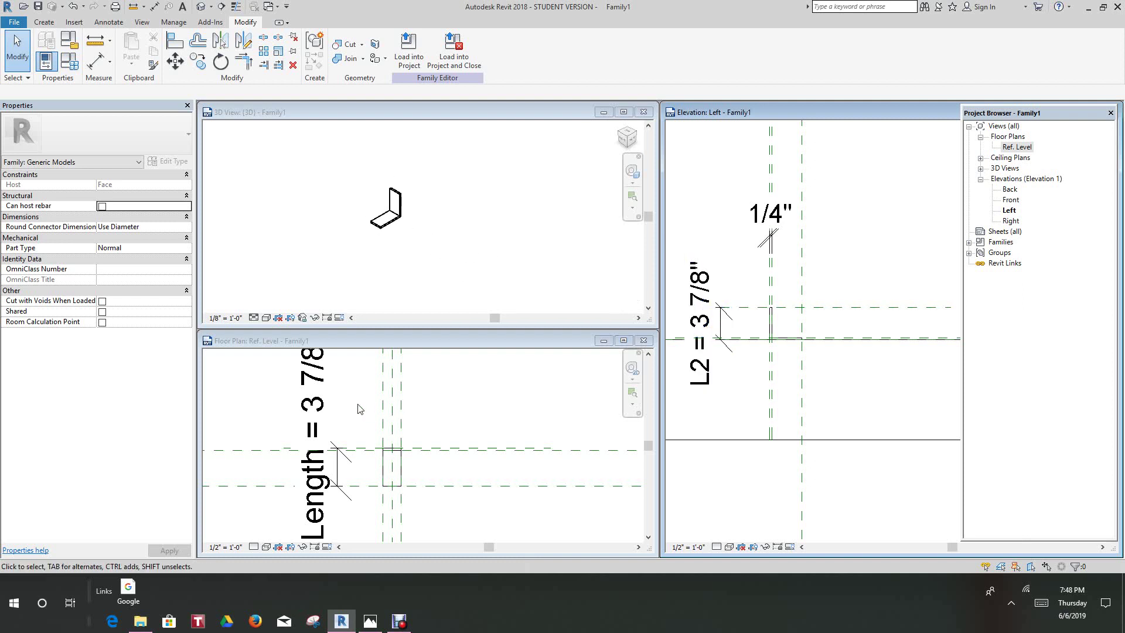
{"action": "scroll", "coordinate": [729, 319], "scroll_direction": "up", "scroll_amount": 3}
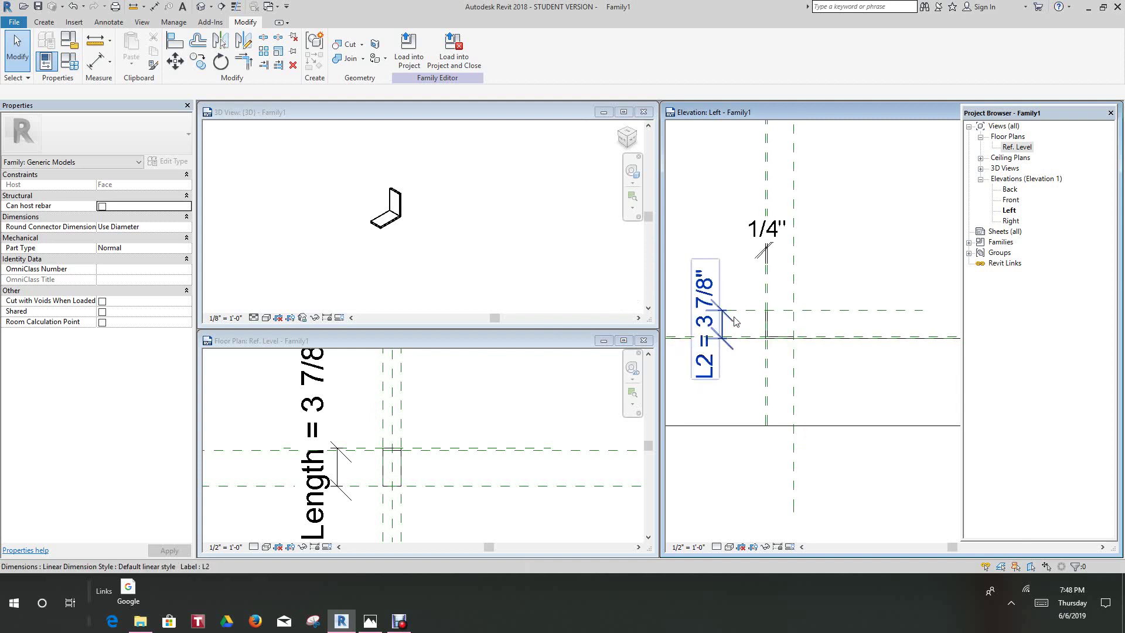
Step: Set the L2 parameter to 1 7/8" in Family Types and apply the change
{"action": "scroll", "coordinate": [730, 319], "scroll_direction": "down", "scroll_amount": 1}
{"action": "scroll", "coordinate": [732, 342], "scroll_direction": "up", "scroll_amount": 1}
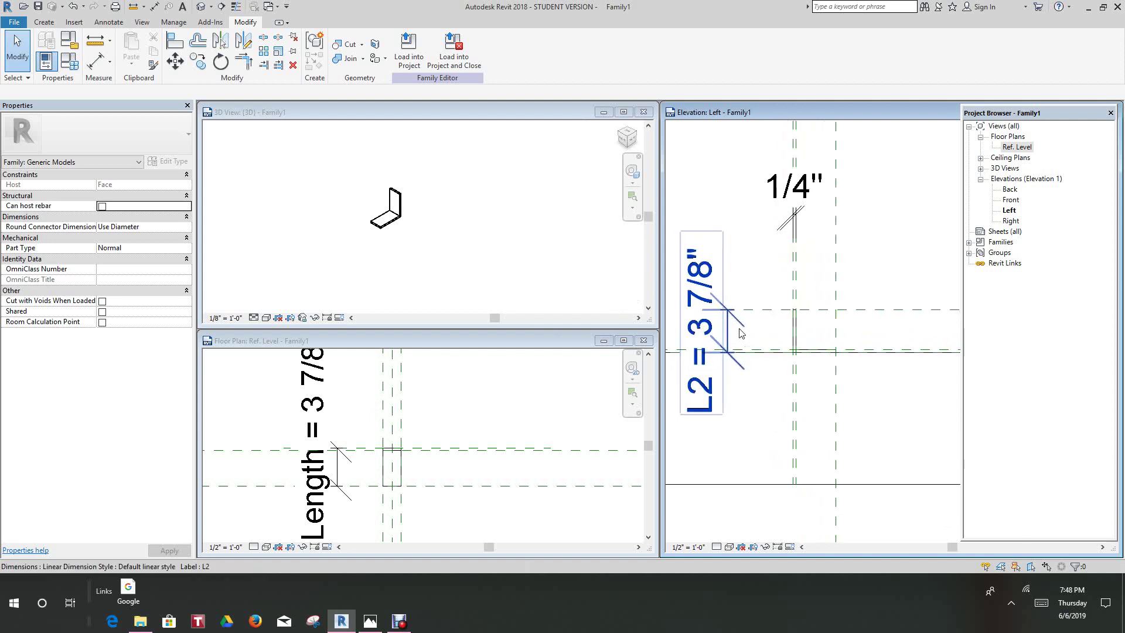
{"action": "left_click", "coordinate": [75, 66]}
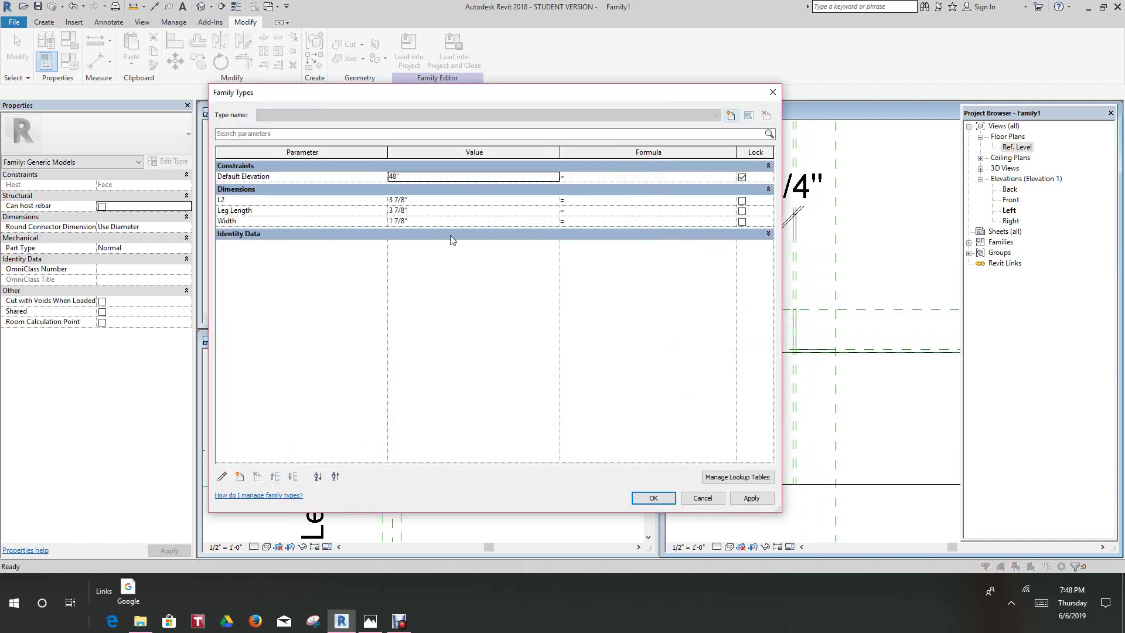
{"action": "left_click", "coordinate": [391, 199]}
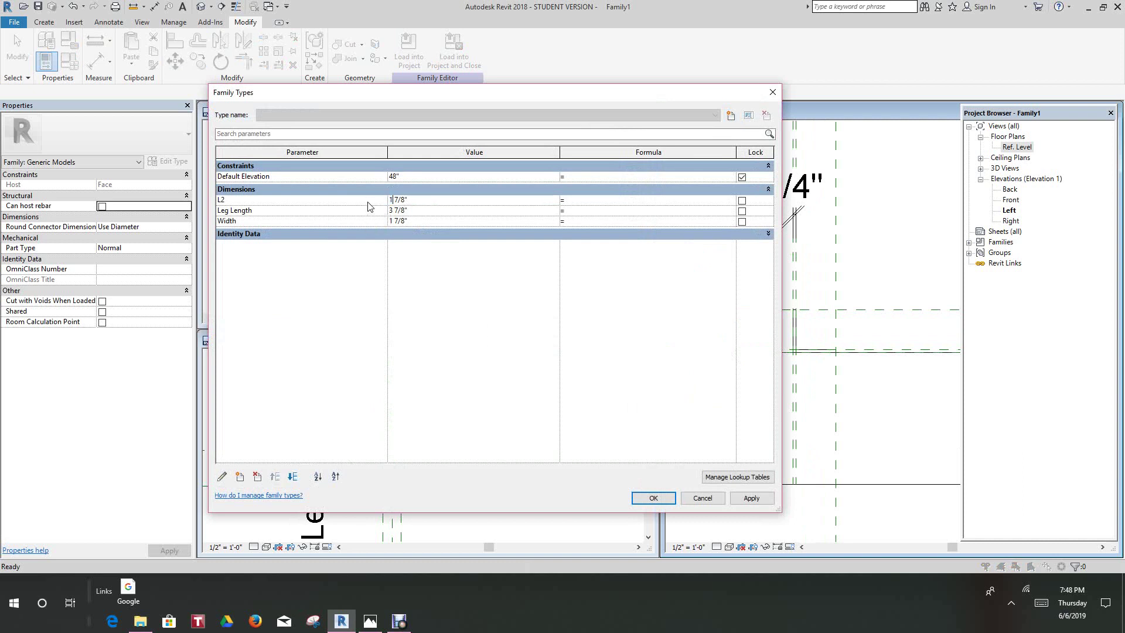
{"action": "left_click", "coordinate": [750, 498]}
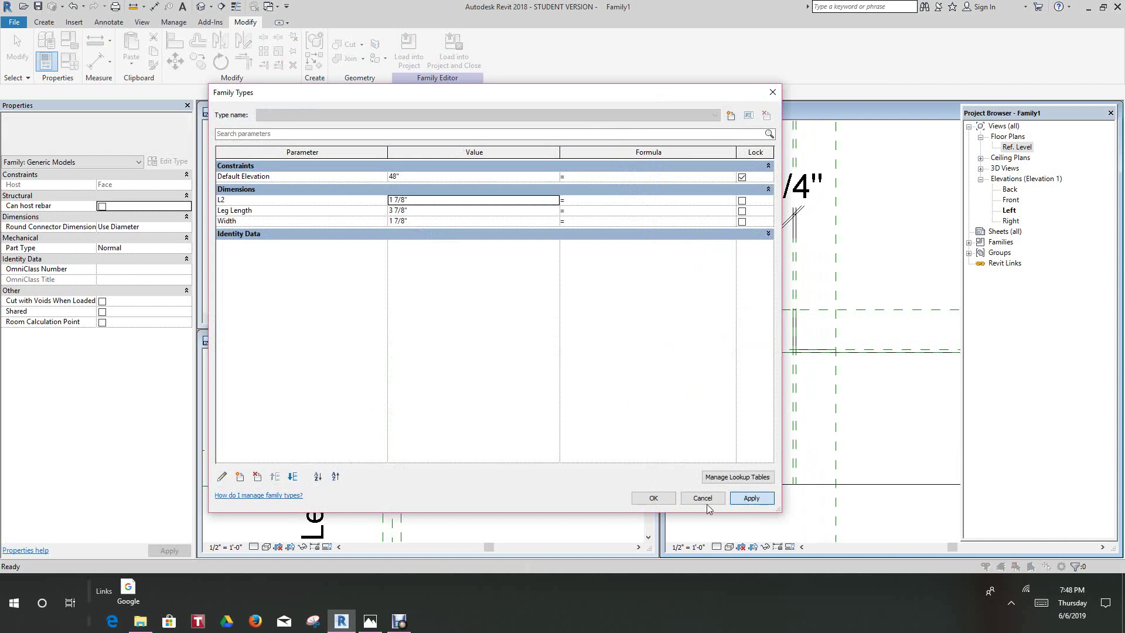
{"action": "left_click", "coordinate": [656, 499]}
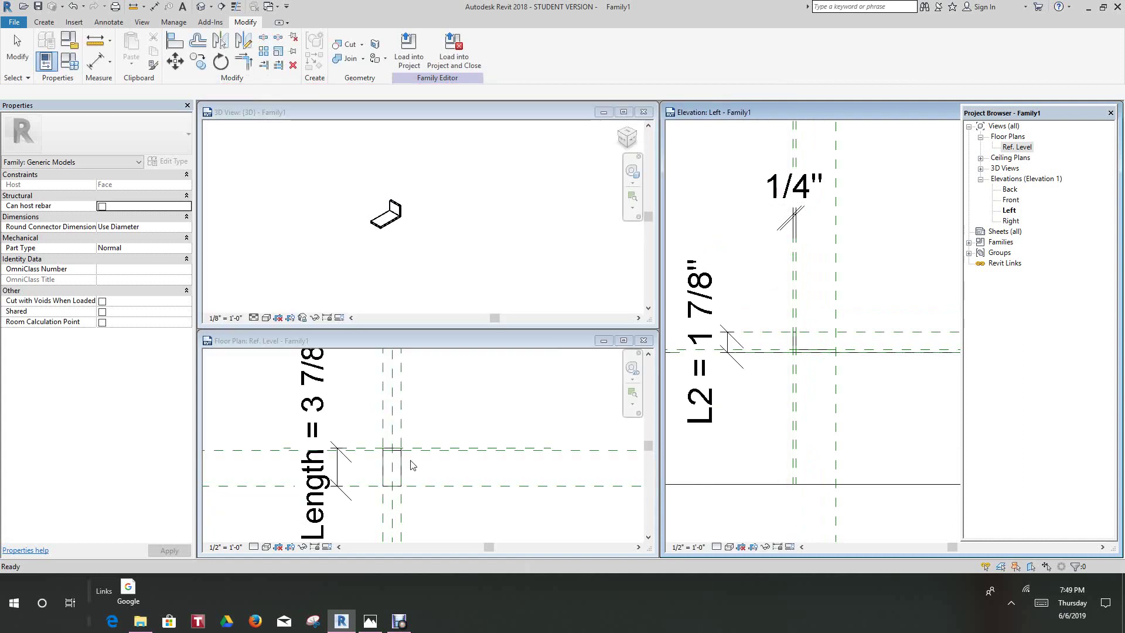
Step: Inspect the angle's shape after the L2 change in the 3D, Left elevation and Ref. Level plan views
{"action": "scroll", "coordinate": [397, 214], "scroll_direction": "up", "scroll_amount": 5}
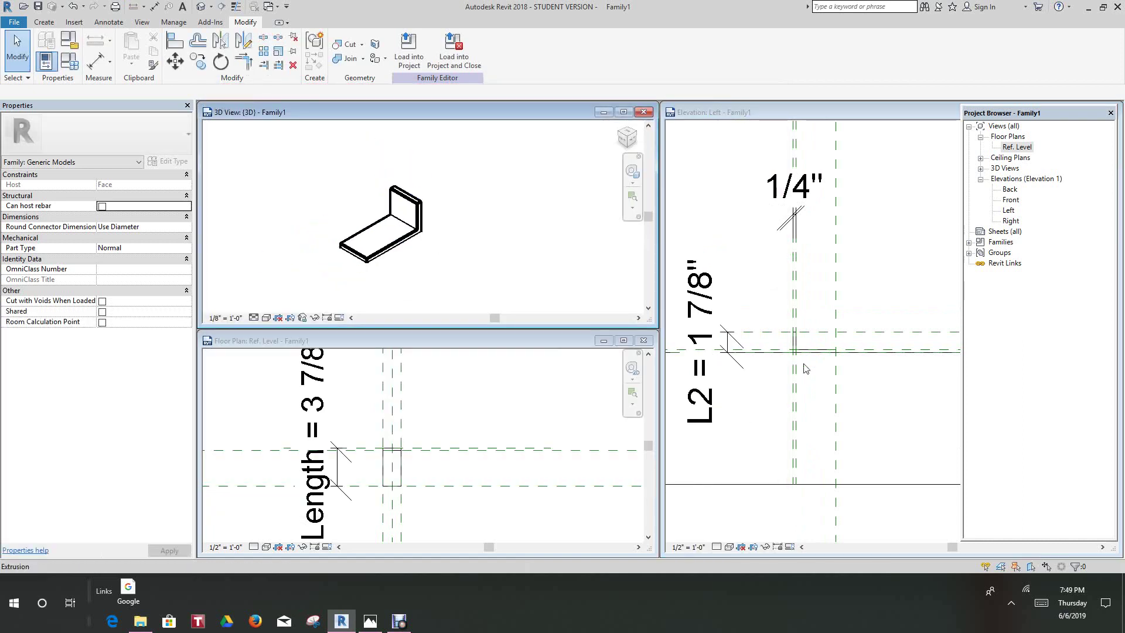
{"action": "scroll", "coordinate": [805, 344], "scroll_direction": "down", "scroll_amount": 4}
{"action": "scroll", "coordinate": [425, 208], "scroll_direction": "up", "scroll_amount": 4}
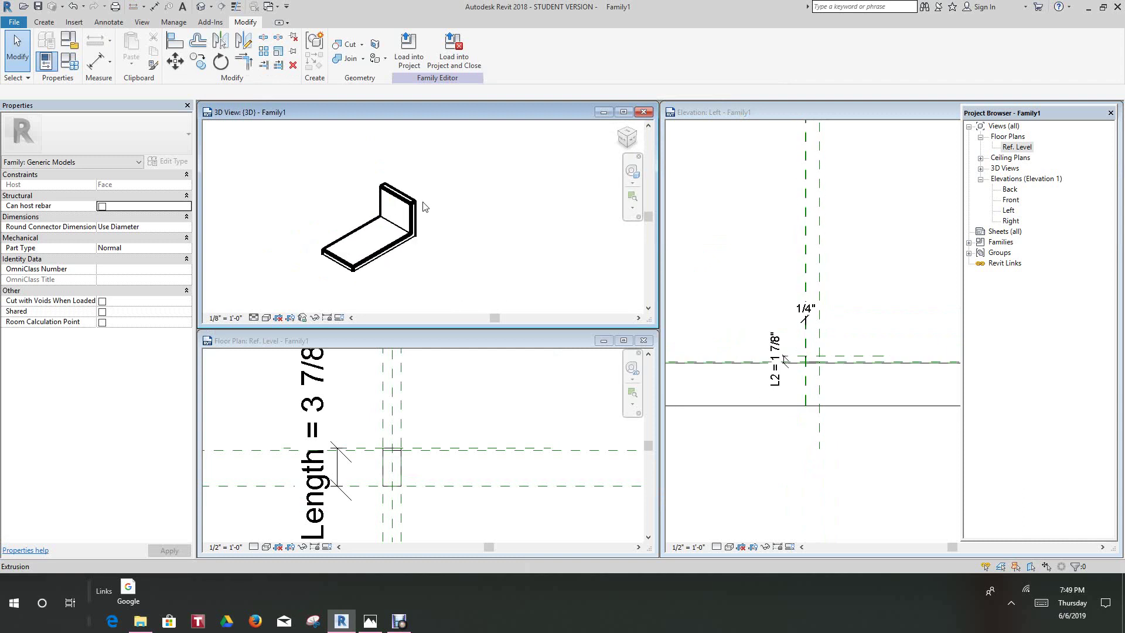
{"action": "middle_click_drag", "start_coordinate": [421, 209], "coordinate": [420, 233]}
{"action": "scroll", "coordinate": [404, 458], "scroll_direction": "up", "scroll_amount": 2}
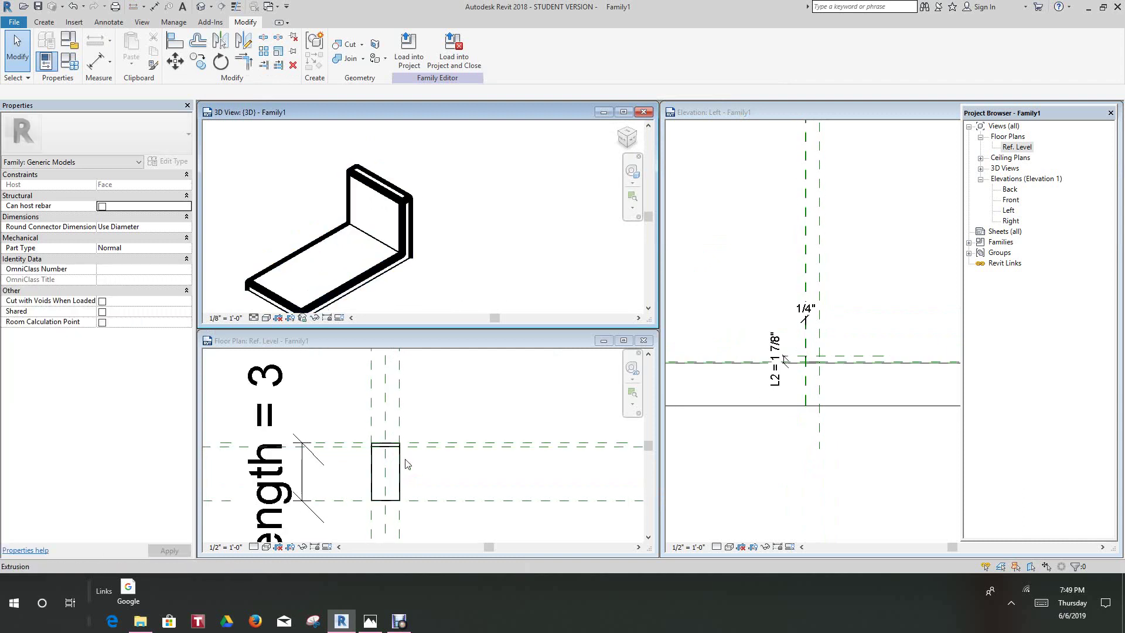
{"action": "left_click", "coordinate": [399, 620]}
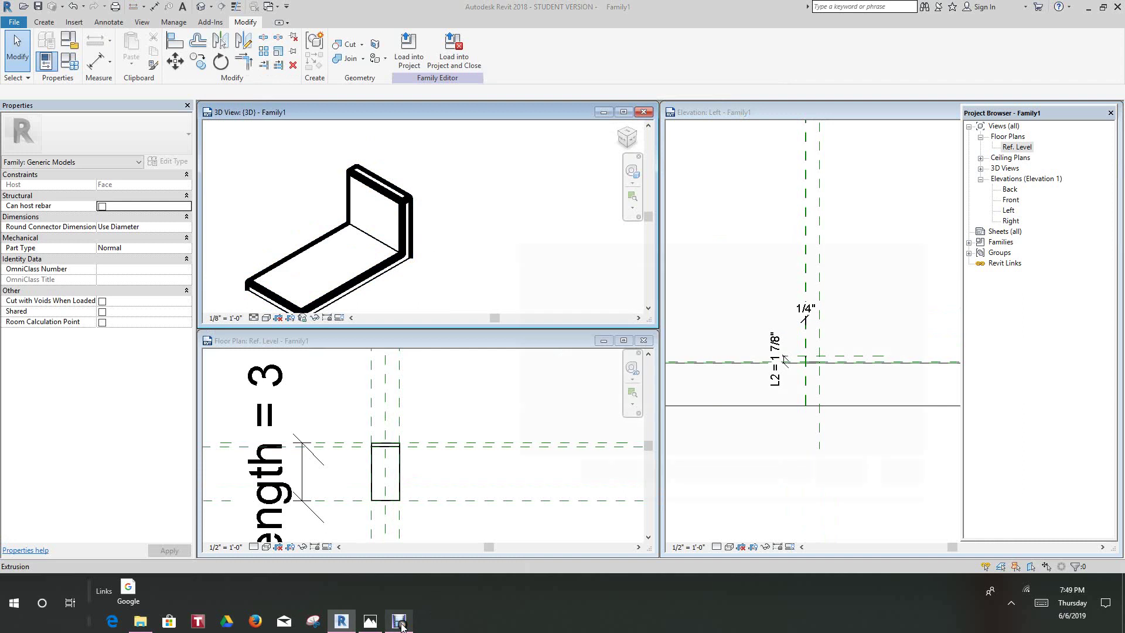
{"action": "left_click", "coordinate": [839, 497]}
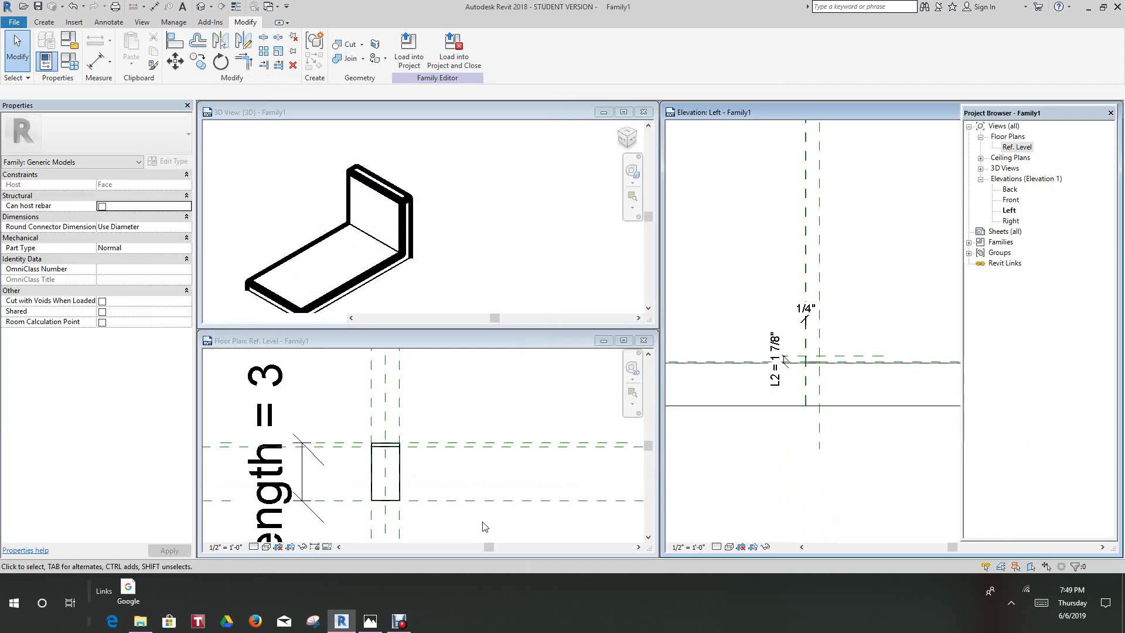
Step: Switch to Photos, enlarge the Power-Strut fittings sheet to examine the corner angle drawings in its upper rows, and return to Revit
{"action": "left_click", "coordinate": [370, 620]}
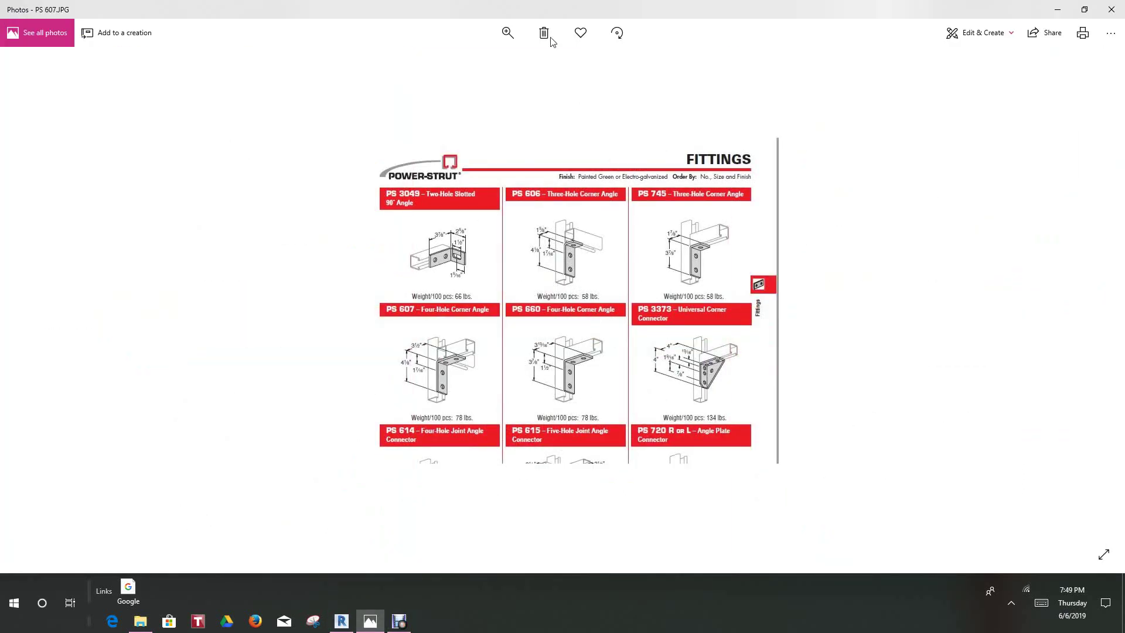
{"action": "left_click", "coordinate": [508, 33]}
{"action": "left_click_drag", "start_coordinate": [460, 63], "coordinate": [509, 62]}
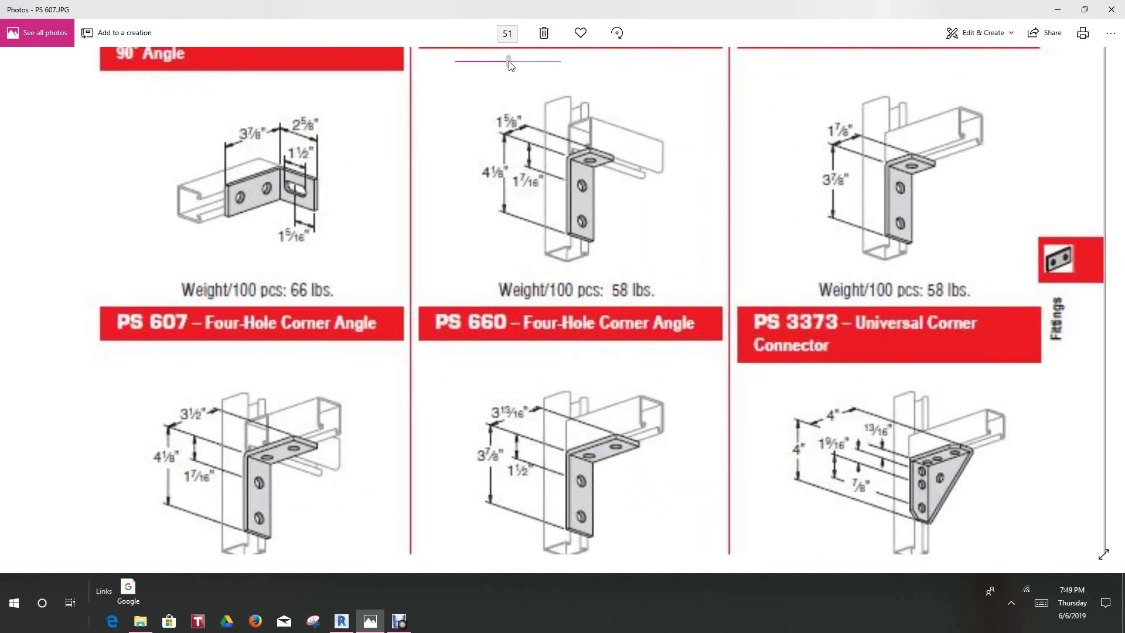
{"action": "left_click_drag", "start_coordinate": [926, 195], "coordinate": [926, 296]}
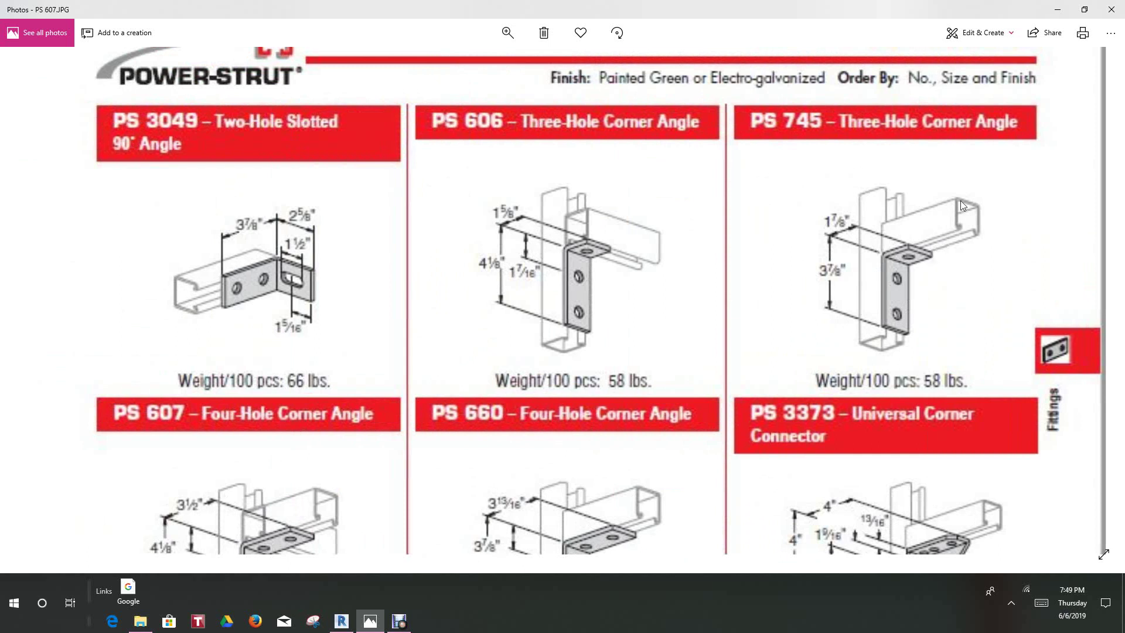
{"action": "left_click", "coordinate": [1057, 9]}
Step: Start a void extrusion in the Ref. Level plan and sketch a 9/32" radius circle on the Center (Left/Right) plane, near the angle's bend
{"action": "scroll", "coordinate": [384, 461], "scroll_direction": "up", "scroll_amount": 4}
{"action": "scroll", "coordinate": [386, 457], "scroll_direction": "down", "scroll_amount": 2}
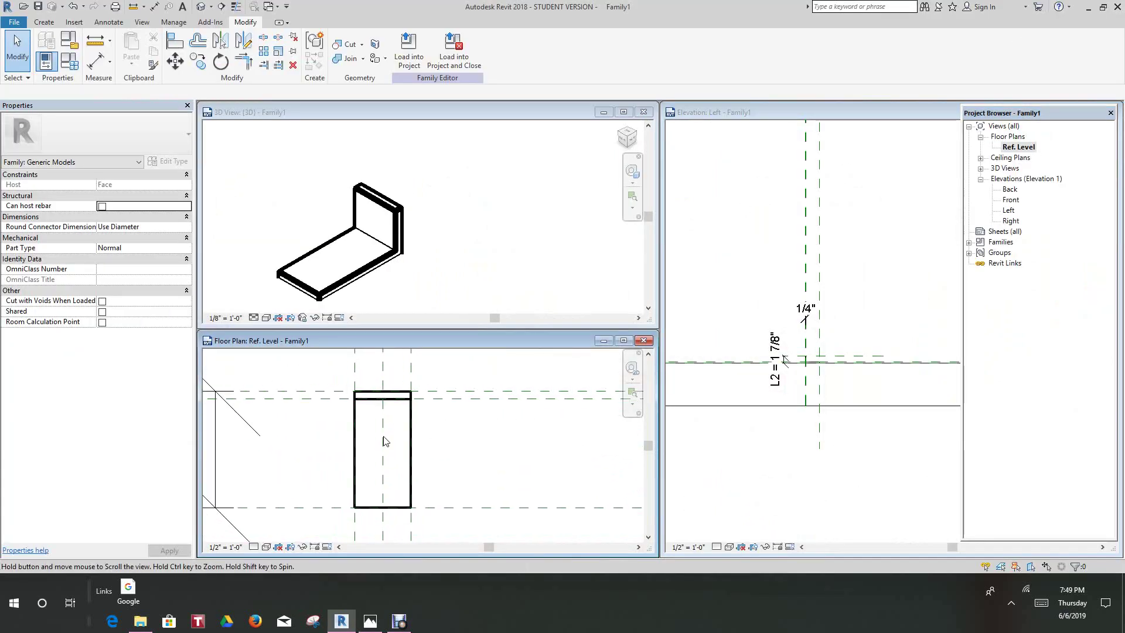
{"action": "middle_click_drag", "start_coordinate": [402, 425], "coordinate": [420, 417]}
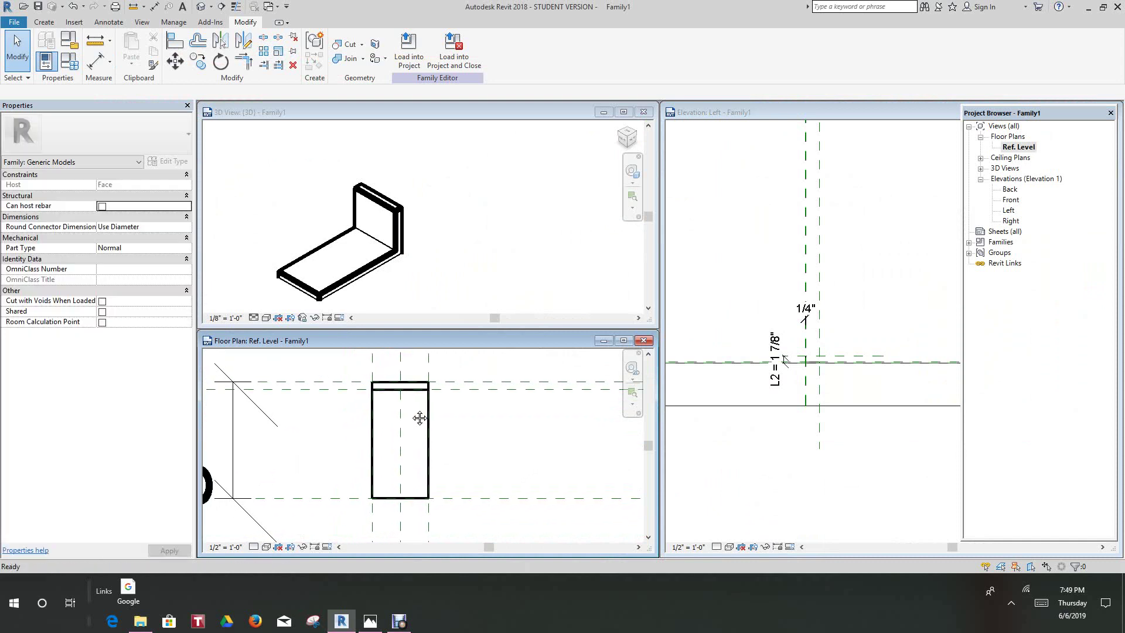
{"action": "scroll", "coordinate": [419, 417], "scroll_direction": "down", "scroll_amount": 1}
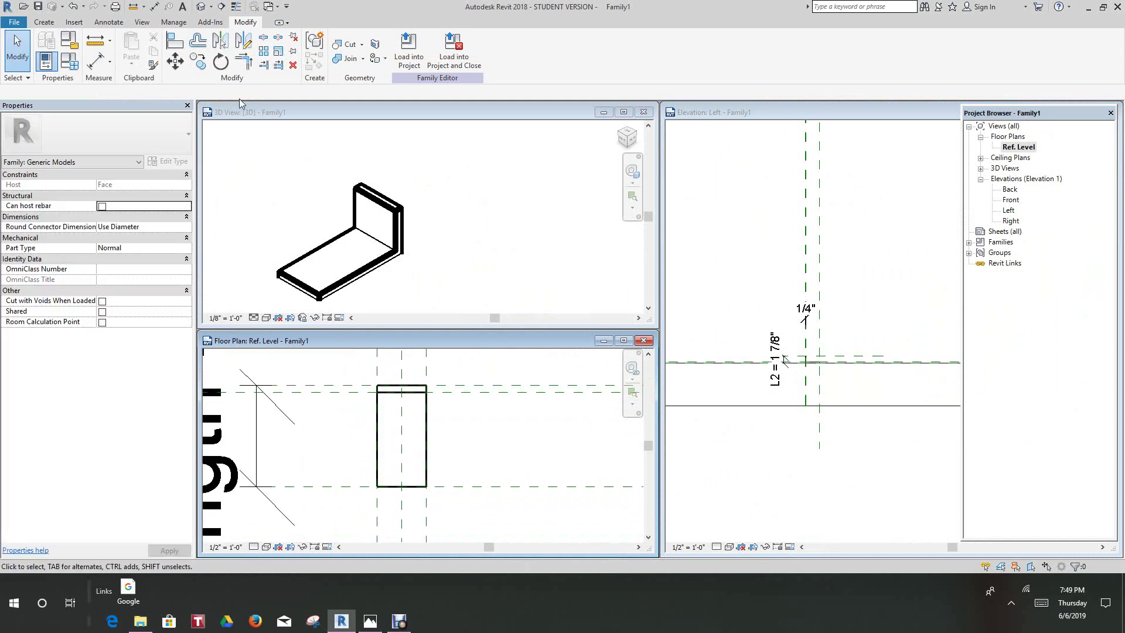
{"action": "left_click", "coordinate": [45, 24]}
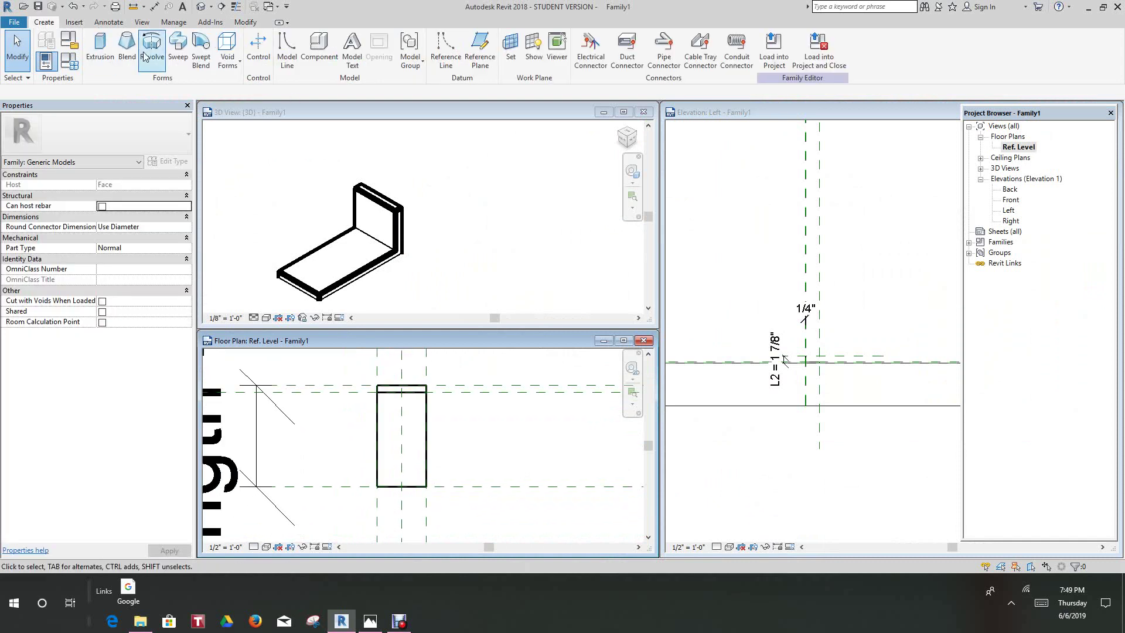
{"action": "left_click", "coordinate": [228, 60]}
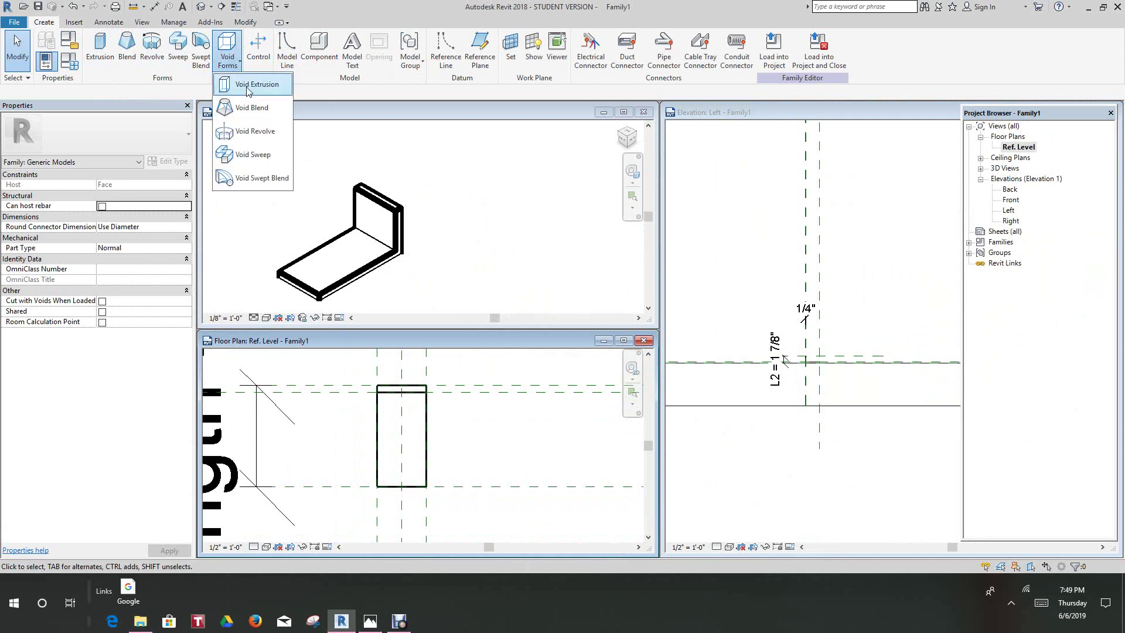
{"action": "left_click", "coordinate": [247, 87]}
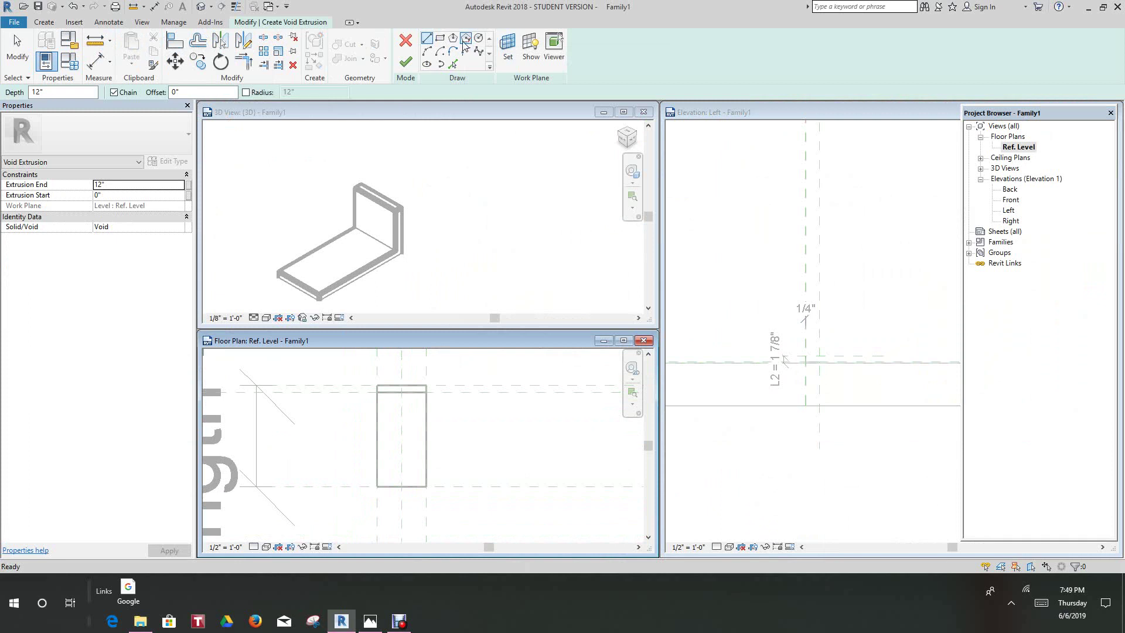
{"action": "left_click", "coordinate": [479, 38]}
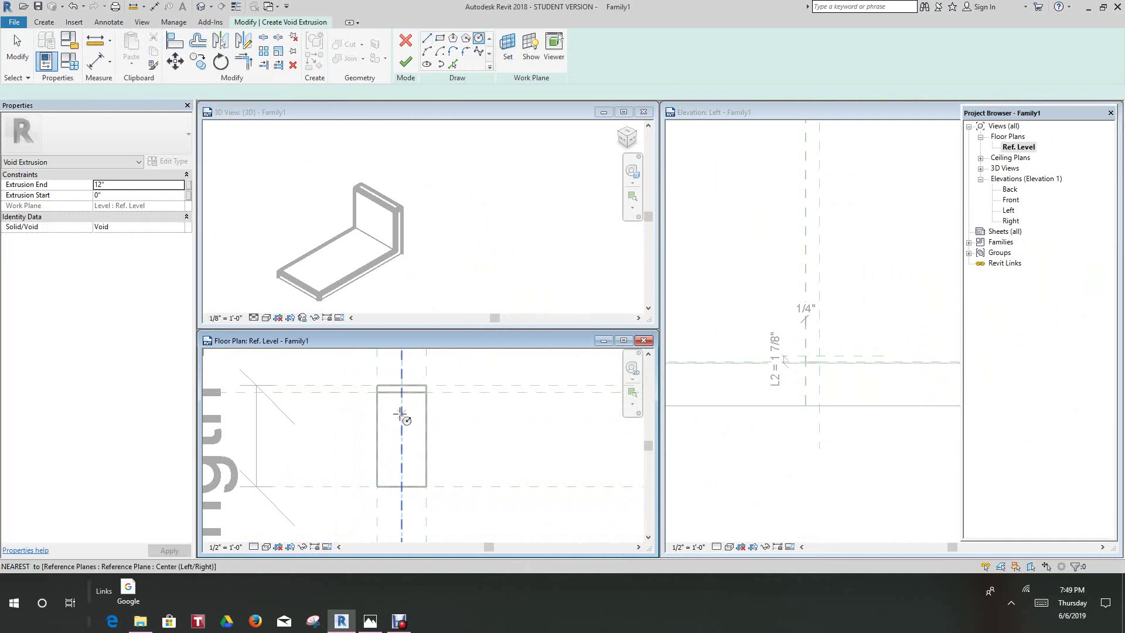
{"action": "left_click", "coordinate": [401, 418]}
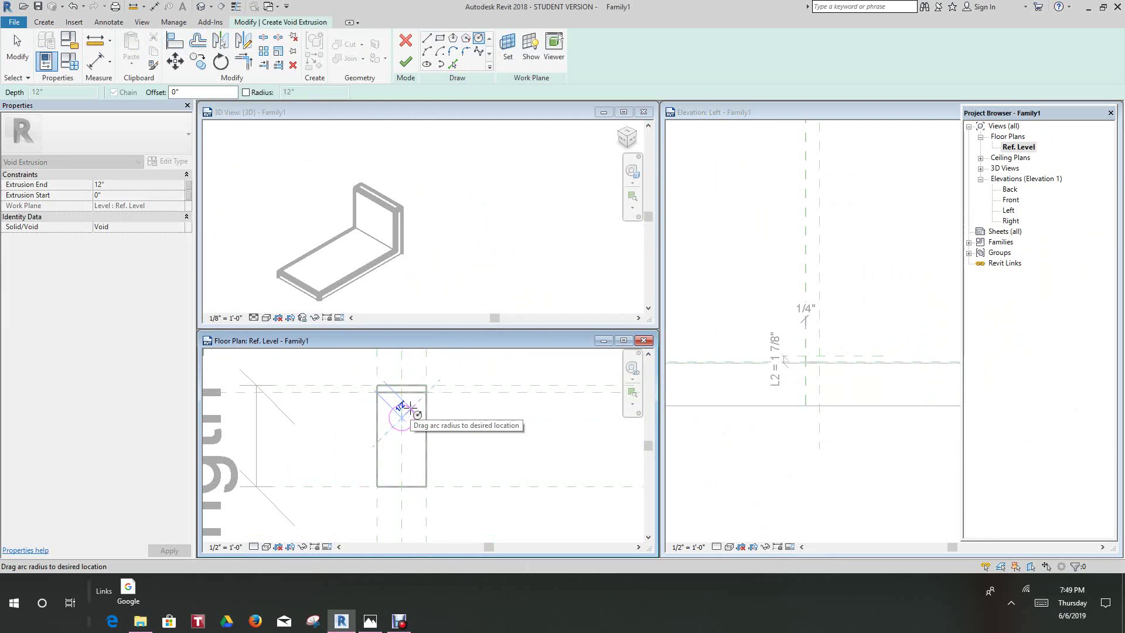
{"action": "type", "text": "9/"}
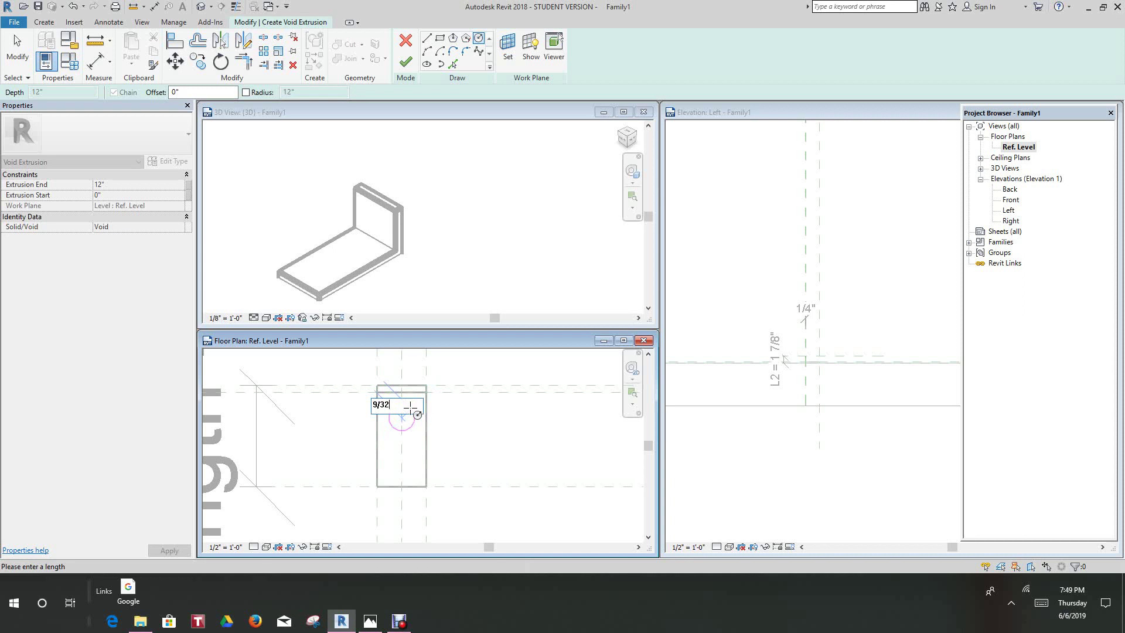
{"action": "type", "text": "32"}
{"action": "key", "text": "Return"}
{"action": "scroll", "coordinate": [469, 440], "scroll_direction": "up", "scroll_amount": 2}
{"action": "scroll", "coordinate": [468, 439], "scroll_direction": "up", "scroll_amount": 1}
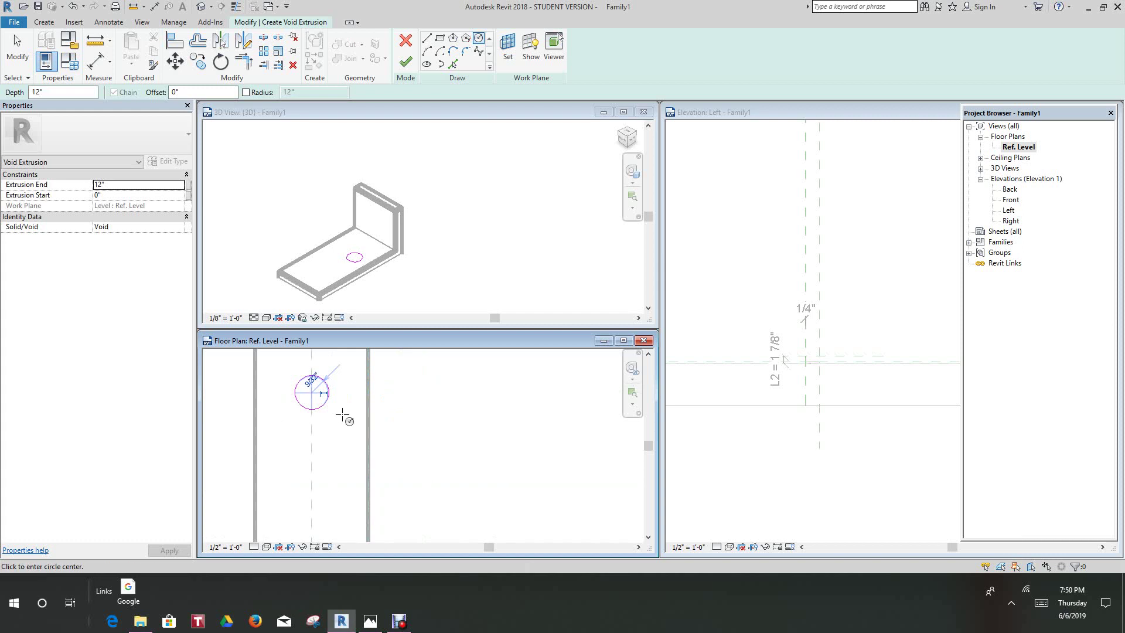
{"action": "scroll", "coordinate": [333, 414], "scroll_direction": "up", "scroll_amount": 2}
{"action": "scroll", "coordinate": [327, 426], "scroll_direction": "down", "scroll_amount": 2}
Step: Finish the circular void extrusion sketch and deselect the void so it cuts the angle's horizontal leg
{"action": "left_click", "coordinate": [406, 62]}
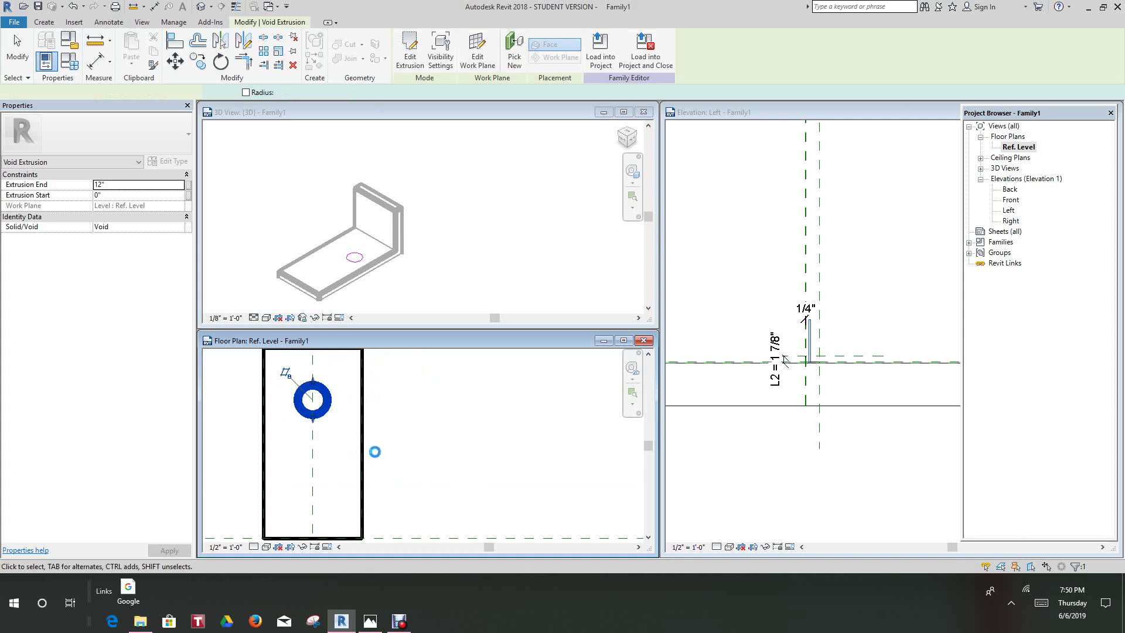
{"action": "scroll", "coordinate": [386, 454], "scroll_direction": "down", "scroll_amount": 4}
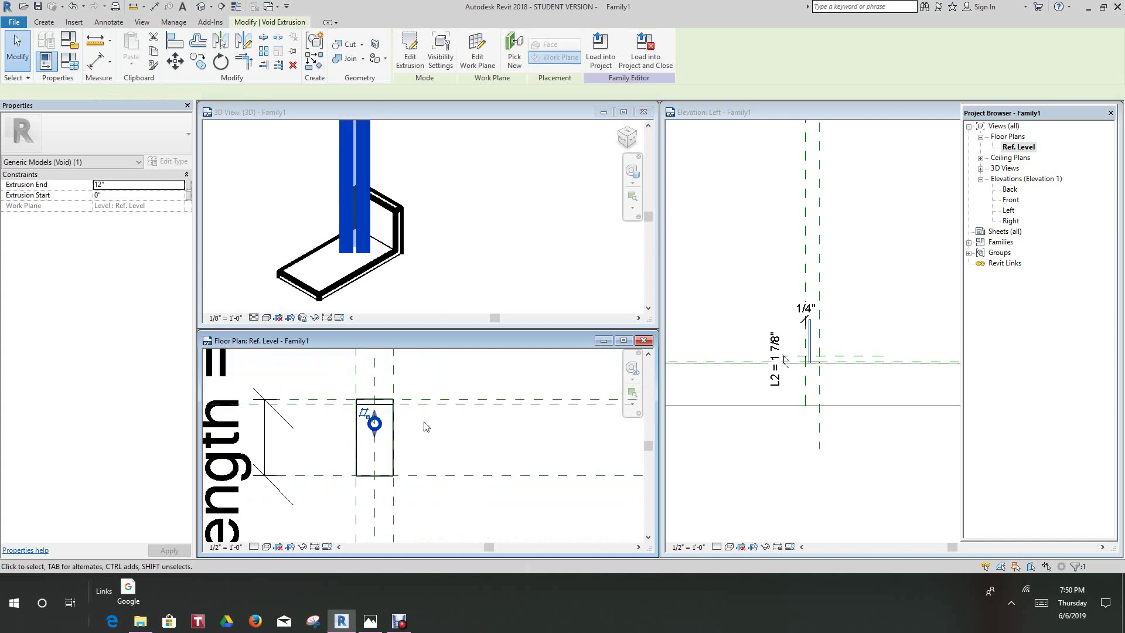
{"action": "scroll", "coordinate": [416, 437], "scroll_direction": "down", "scroll_amount": 2}
{"action": "left_click", "coordinate": [389, 432]}
{"action": "scroll", "coordinate": [387, 440], "scroll_direction": "up", "scroll_amount": 3}
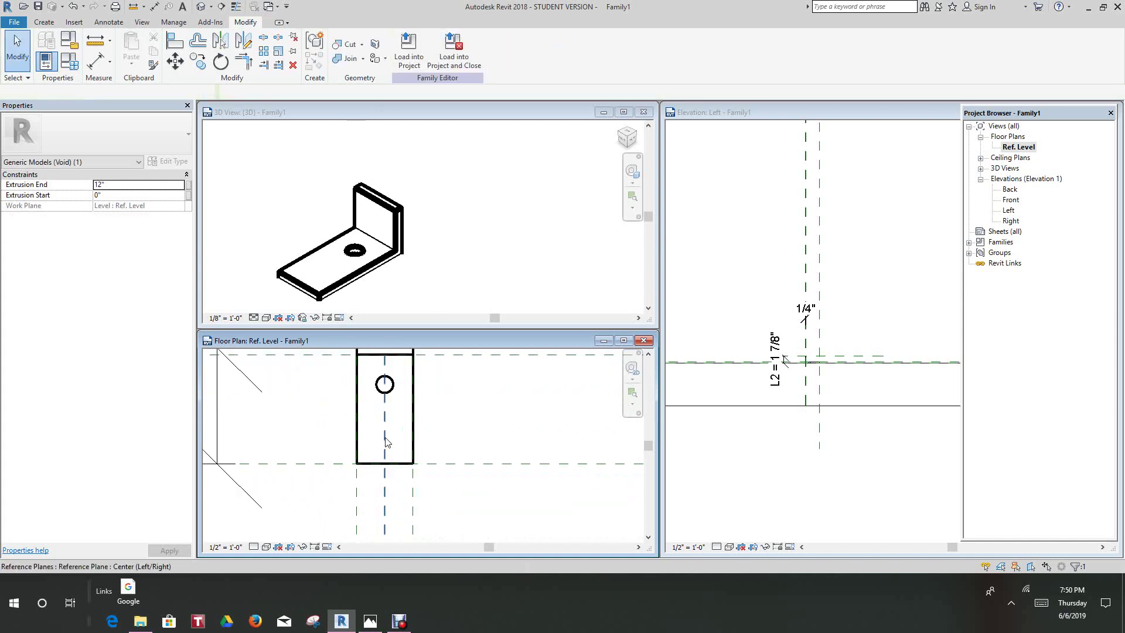
Step: Select the void and shorten it in the Left elevation to the leg's upper reference plane, giving an extrusion end of 1/4"
{"action": "left_click", "coordinate": [392, 378]}
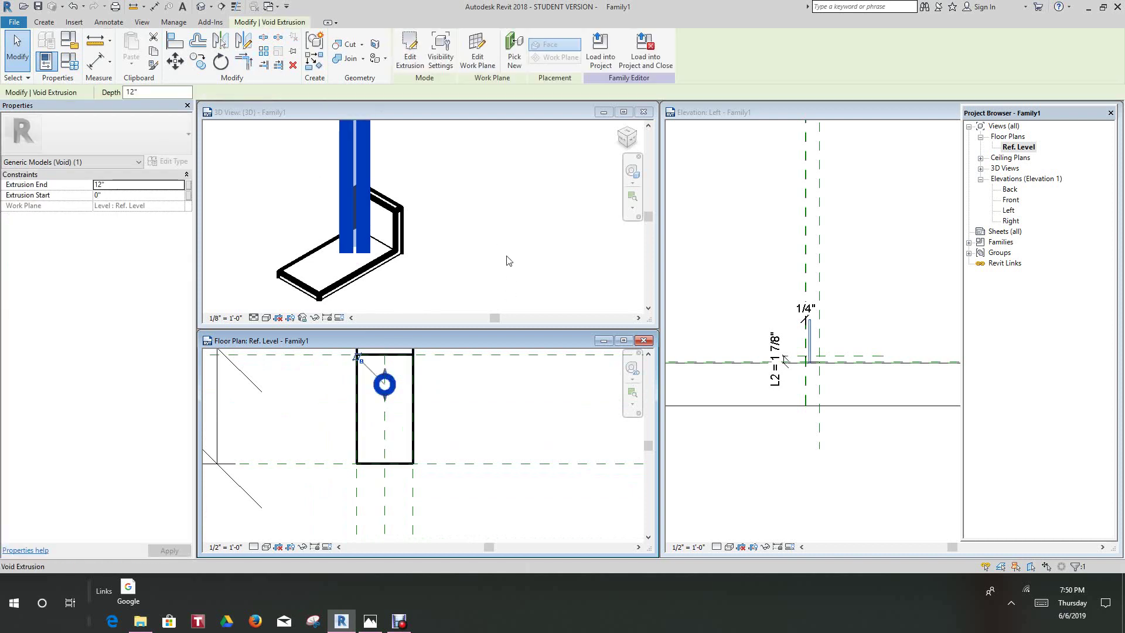
{"action": "left_click", "coordinate": [475, 261]}
{"action": "left_click", "coordinate": [835, 340]}
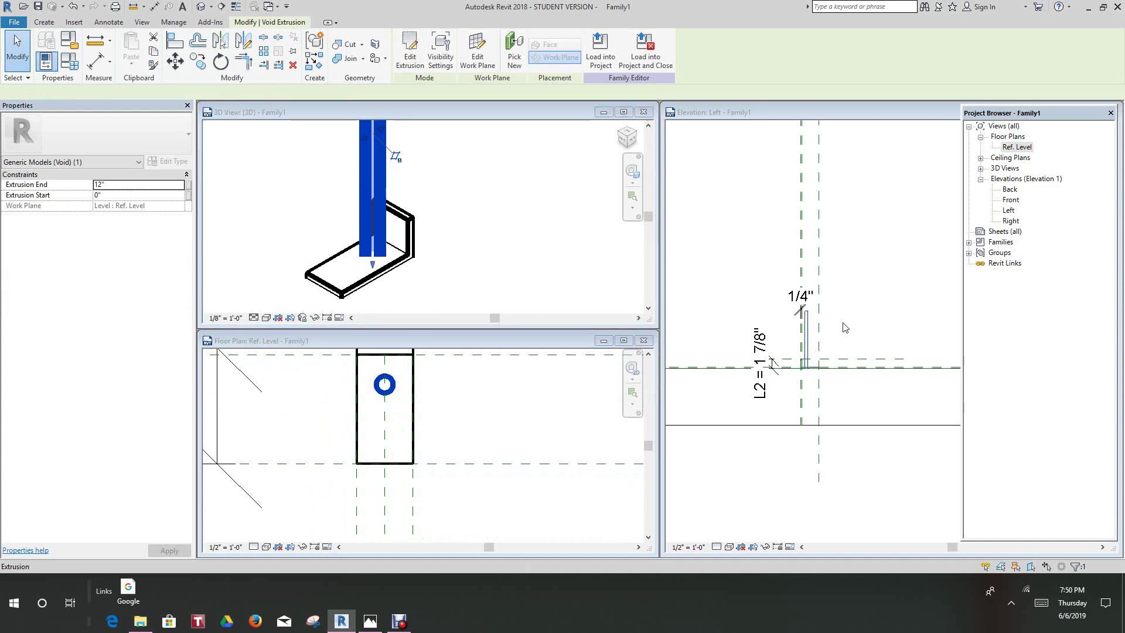
{"action": "scroll", "coordinate": [816, 354], "scroll_direction": "up", "scroll_amount": 5}
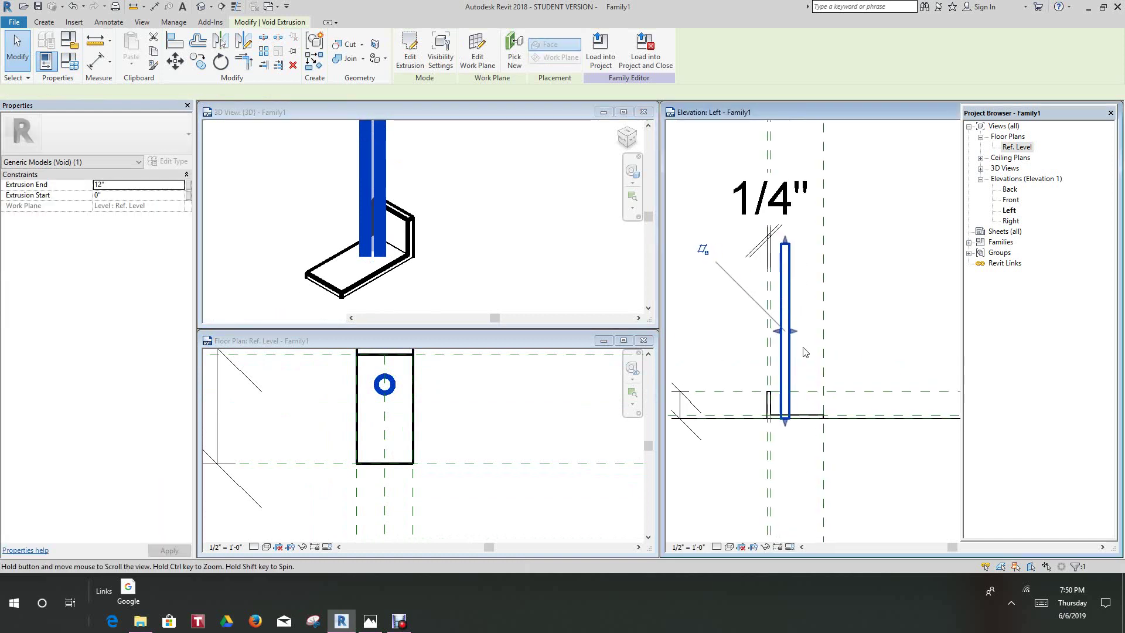
{"action": "scroll", "coordinate": [815, 354], "scroll_direction": "up", "scroll_amount": 4}
{"action": "scroll", "coordinate": [774, 217], "scroll_direction": "down", "scroll_amount": 1}
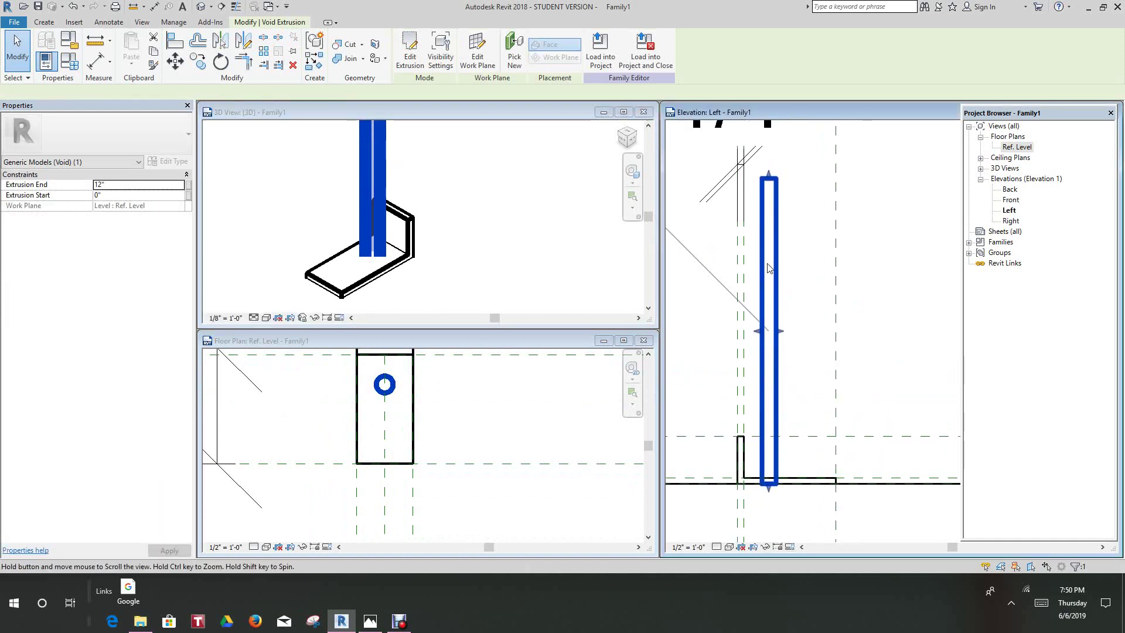
{"action": "left_click_drag", "start_coordinate": [765, 219], "coordinate": [766, 480]}
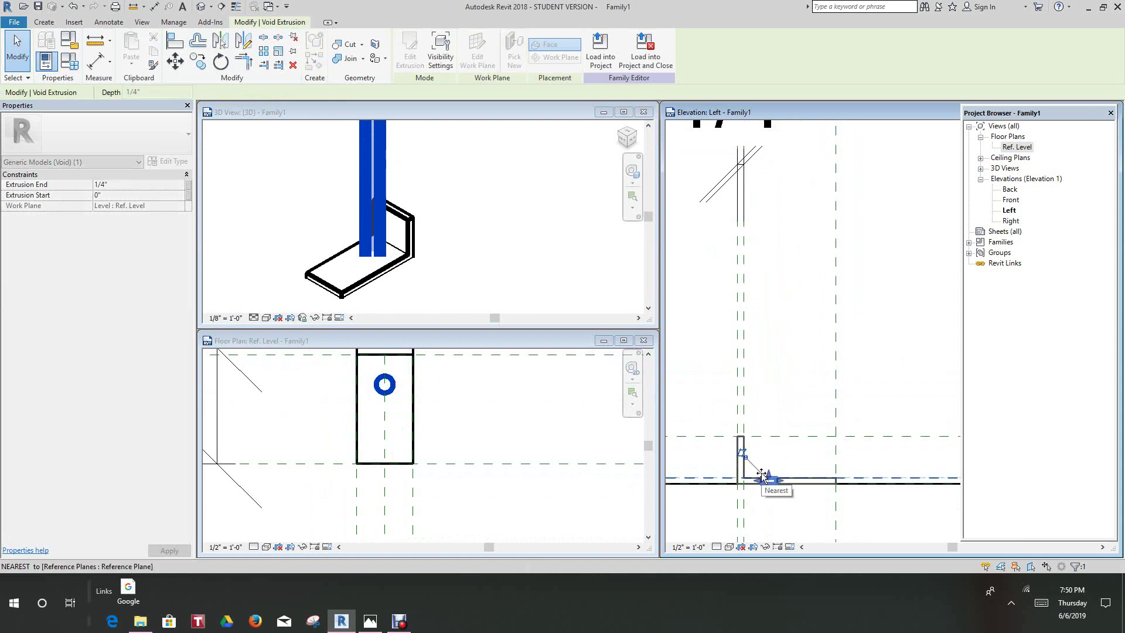
{"action": "scroll", "coordinate": [793, 322], "scroll_direction": "up", "scroll_amount": 2}
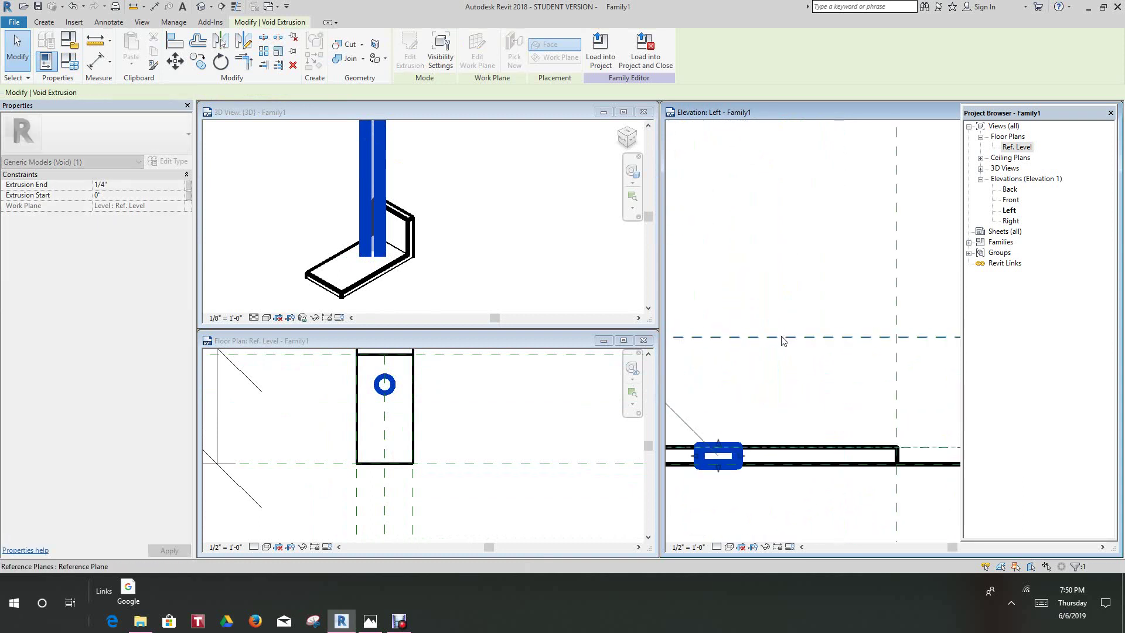
{"action": "left_click", "coordinate": [793, 388]}
Step: Turn on Thin Lines and select the void extrusion within the horizontal leg in the Left elevation
{"action": "scroll", "coordinate": [763, 407], "scroll_direction": "up", "scroll_amount": 2}
{"action": "scroll", "coordinate": [763, 407], "scroll_direction": "up", "scroll_amount": 2}
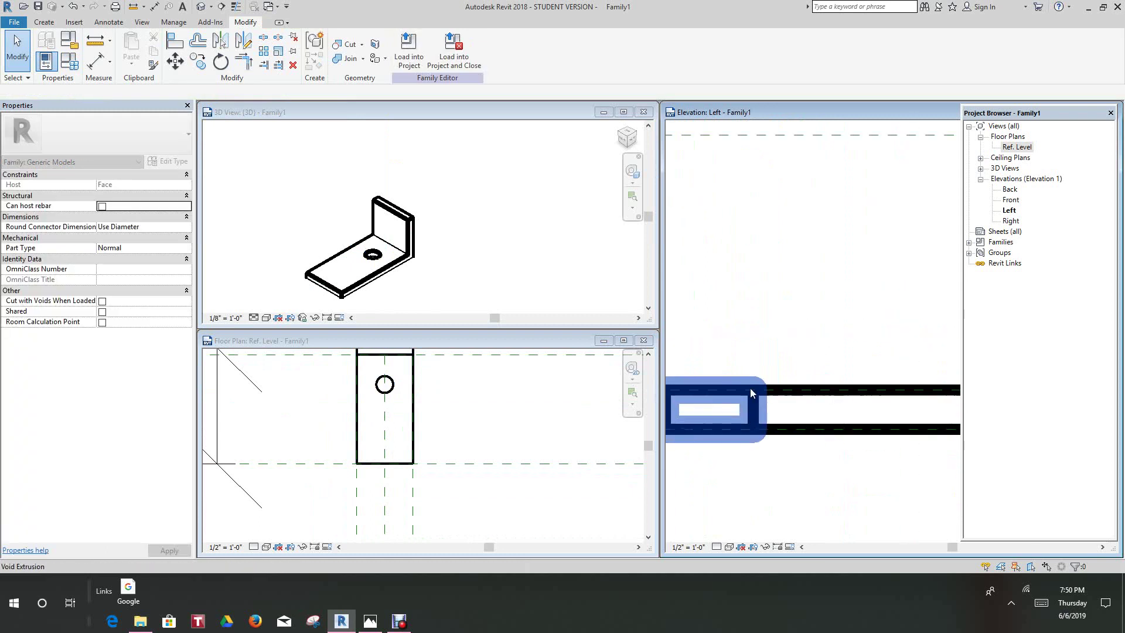
{"action": "left_click", "coordinate": [238, 8]}
{"action": "scroll", "coordinate": [734, 432], "scroll_direction": "up", "scroll_amount": 3}
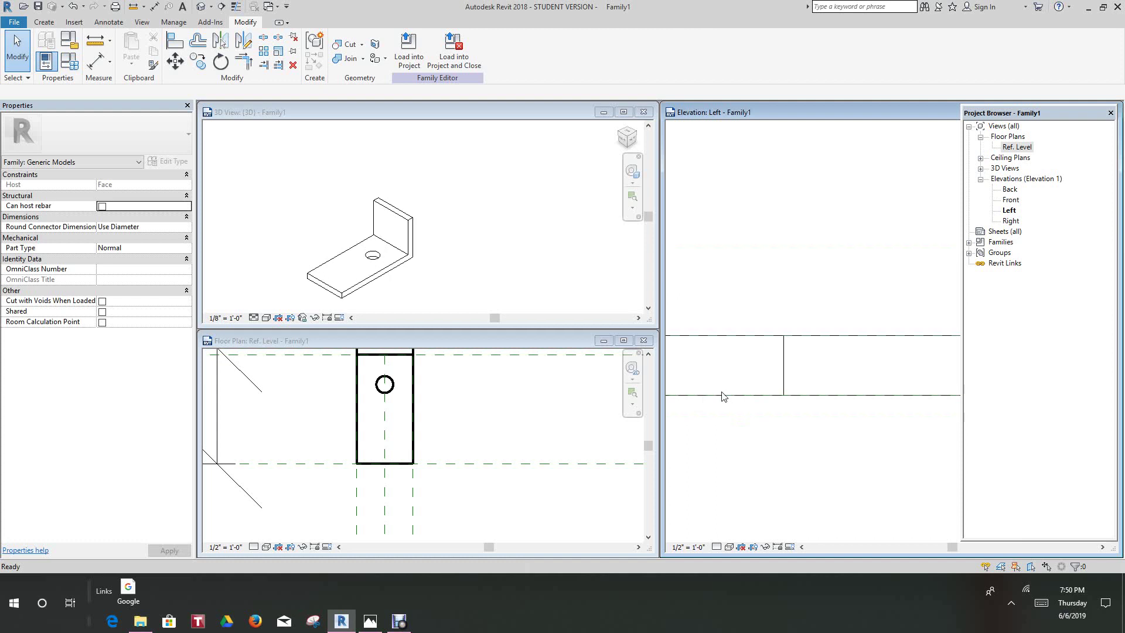
{"action": "left_click", "coordinate": [783, 357]}
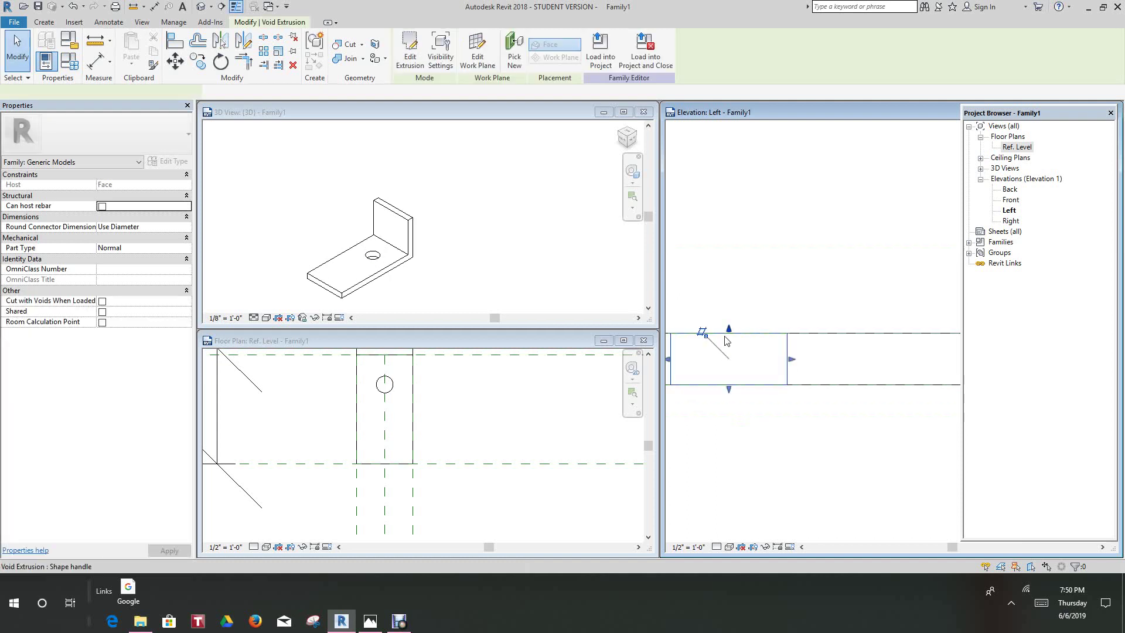
Step: Stretch the void's upper end above the horizontal leg in the Left elevation, and snap it back to the leg's upper reference plane at 1/4"
{"action": "left_click_drag", "start_coordinate": [729, 328], "coordinate": [728, 300]}
{"action": "left_click", "coordinate": [767, 234]}
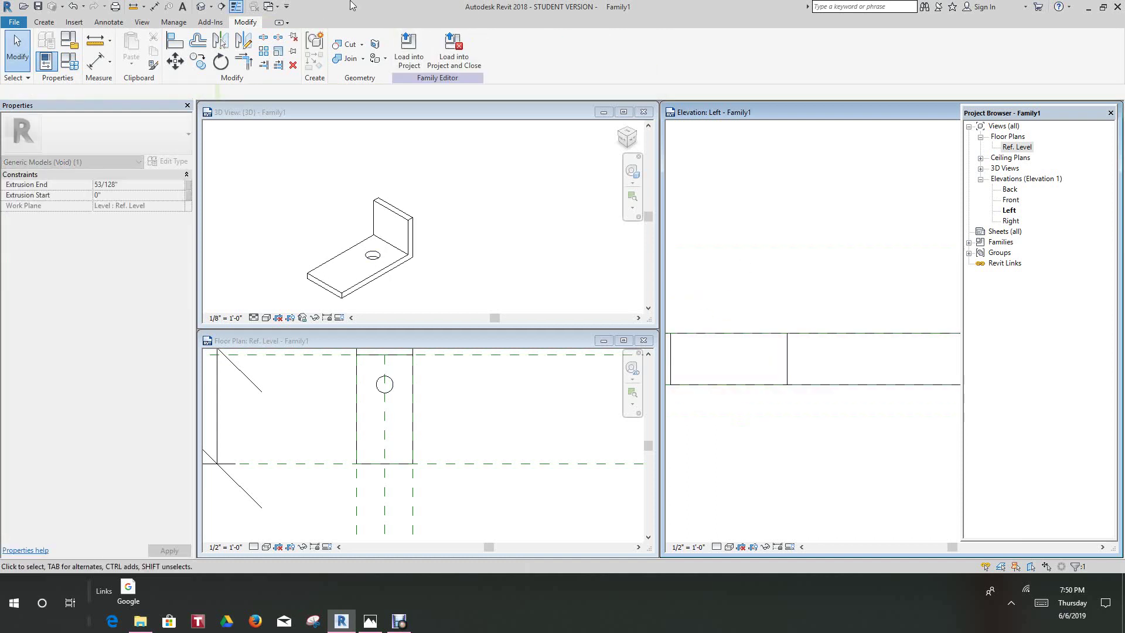
{"action": "left_click", "coordinate": [715, 301]}
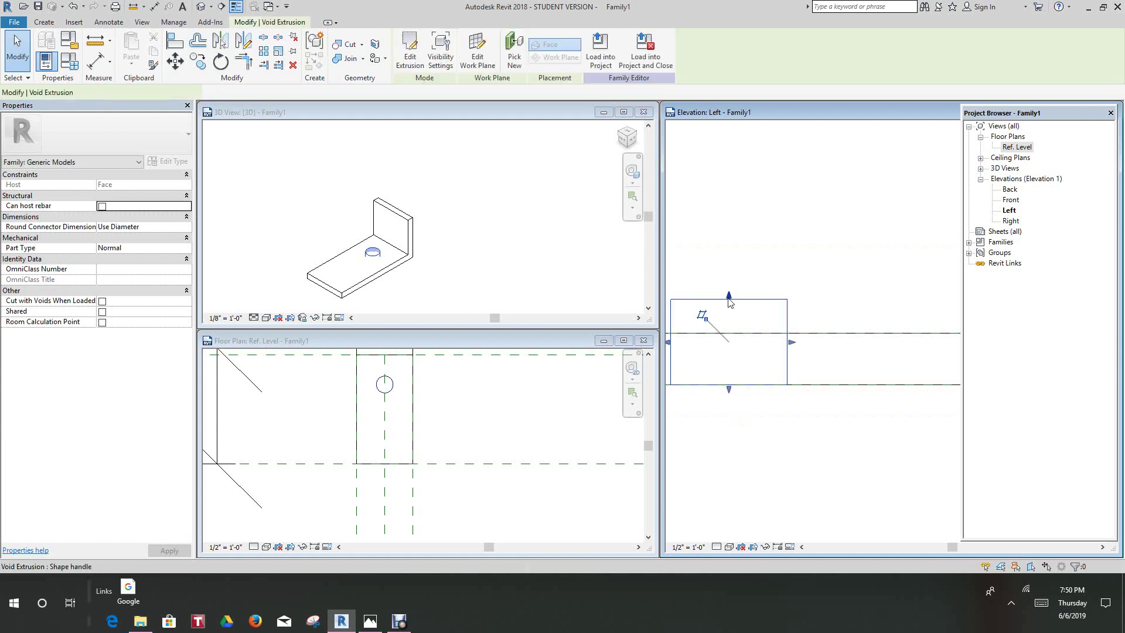
{"action": "left_click_drag", "start_coordinate": [728, 297], "coordinate": [728, 333]}
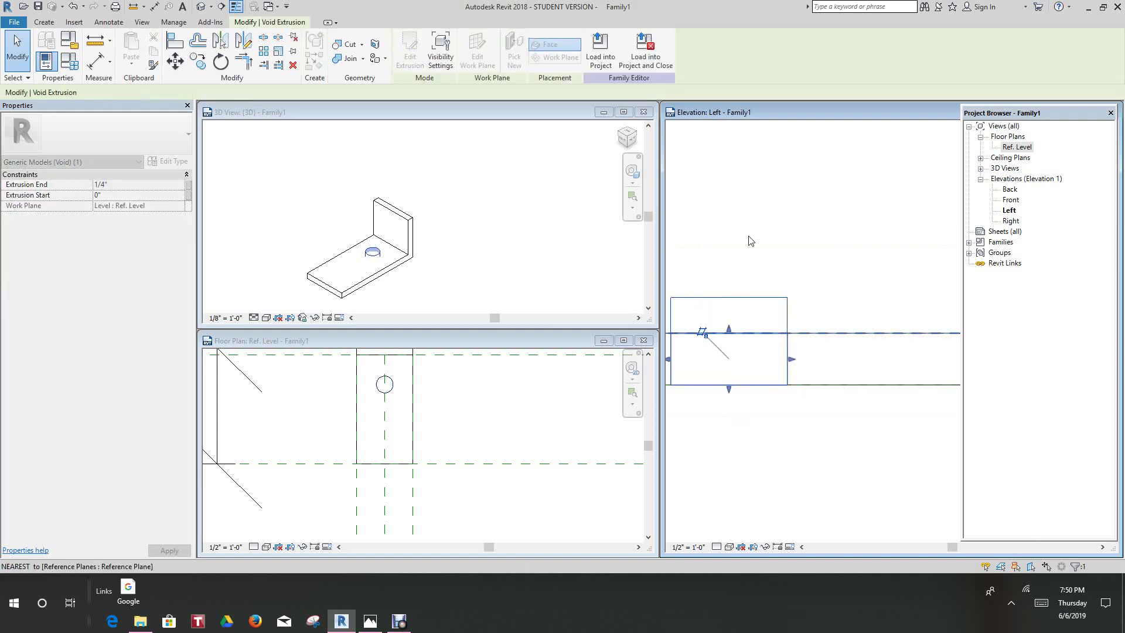
{"action": "left_click", "coordinate": [750, 392]}
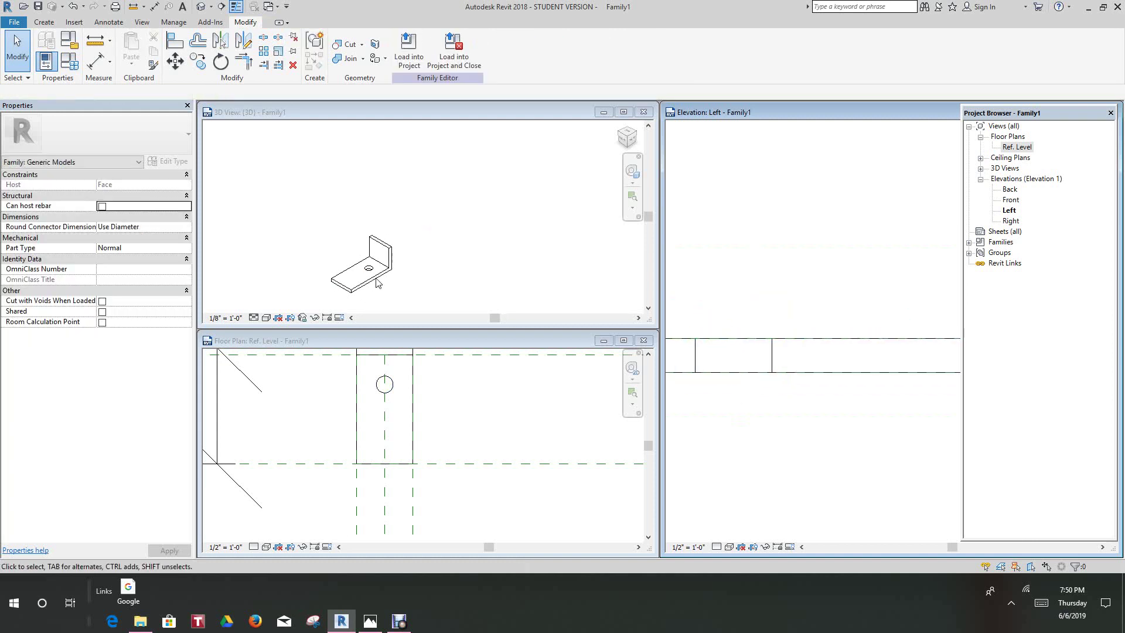
Step: Copy the circular void in the Ref. Level plan about 1 3/4" along the Center (Left/Right) plane toward the leg's free end
{"action": "scroll", "coordinate": [387, 388], "scroll_direction": "up", "scroll_amount": 1}
{"action": "left_click", "coordinate": [458, 404]}
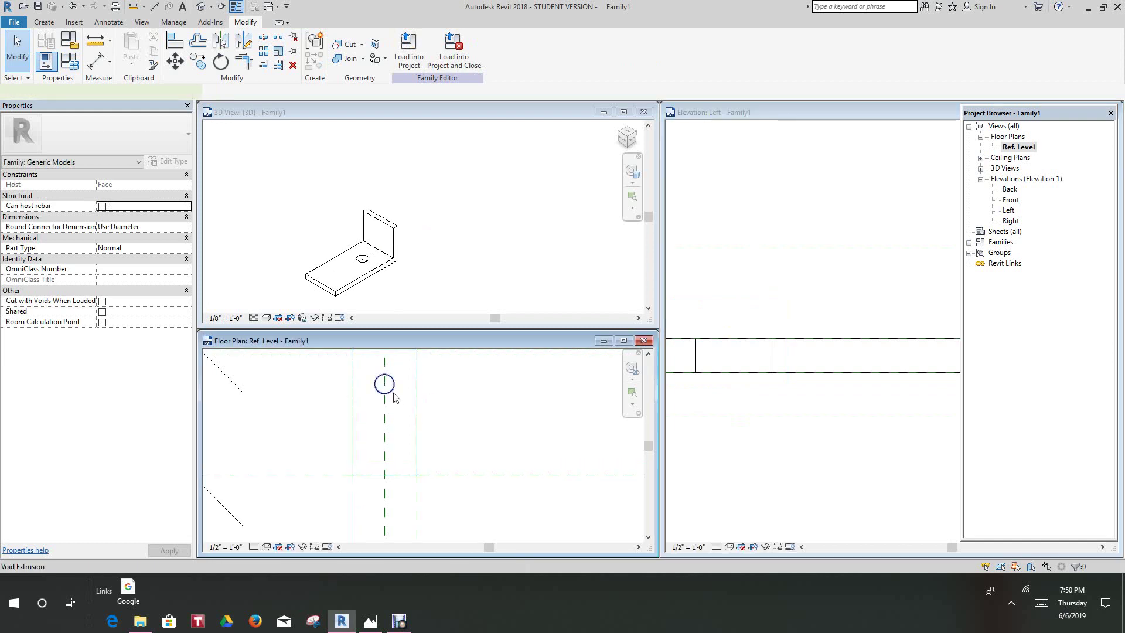
{"action": "left_click", "coordinate": [379, 378]}
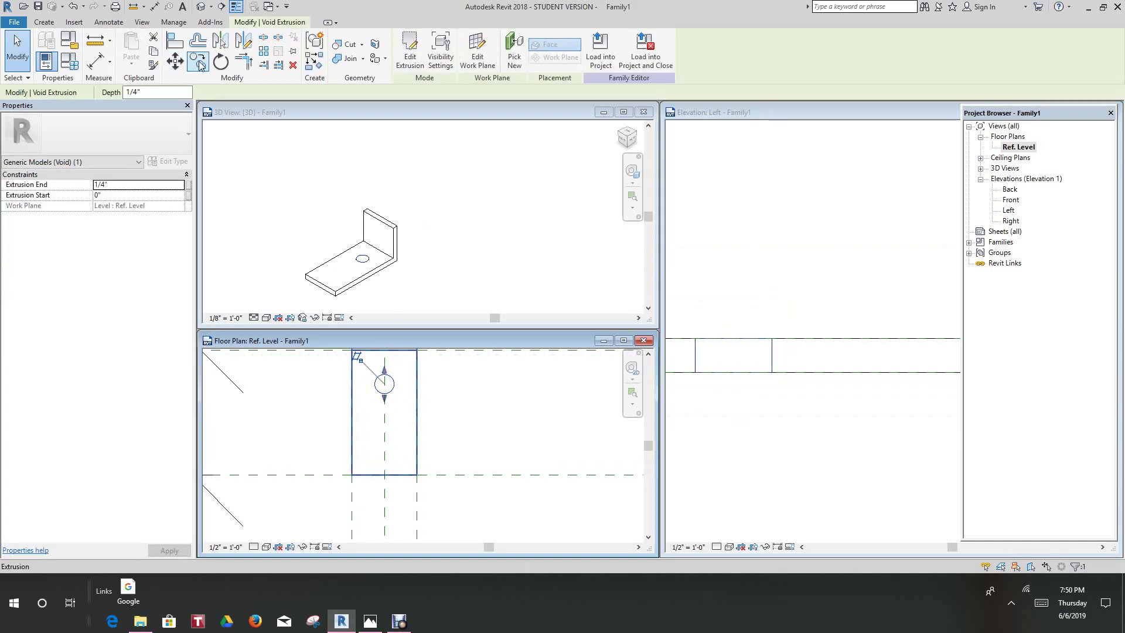
{"action": "left_click", "coordinate": [198, 62]}
{"action": "left_click", "coordinate": [385, 384]}
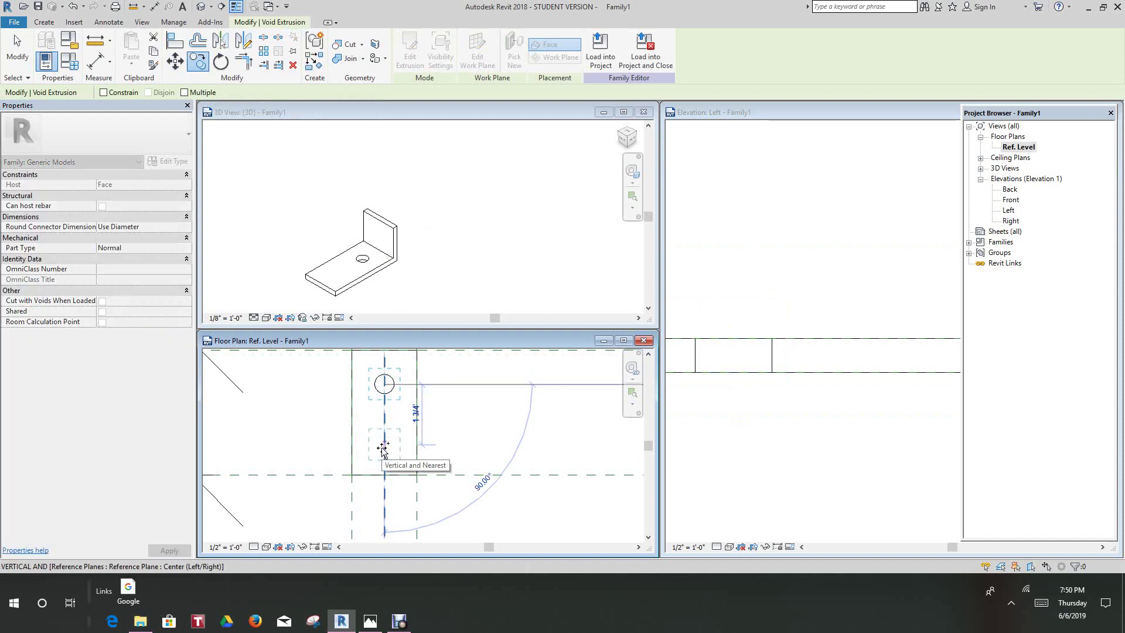
{"action": "left_click", "coordinate": [466, 440]}
{"action": "key", "text": "Escape"}
{"action": "scroll", "coordinate": [468, 448], "scroll_direction": "down", "scroll_amount": 4}
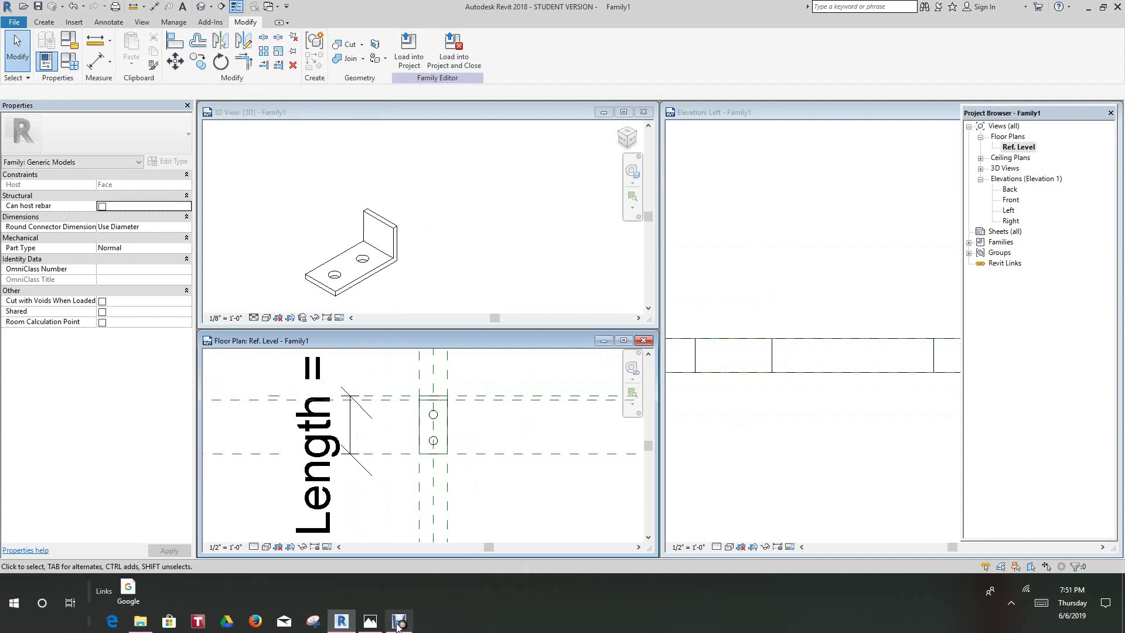
Step: Check the PS 607 four-hole corner angle in the Photos catalog image, and return to Revit to inspect the Left elevation
{"action": "left_click", "coordinate": [375, 622]}
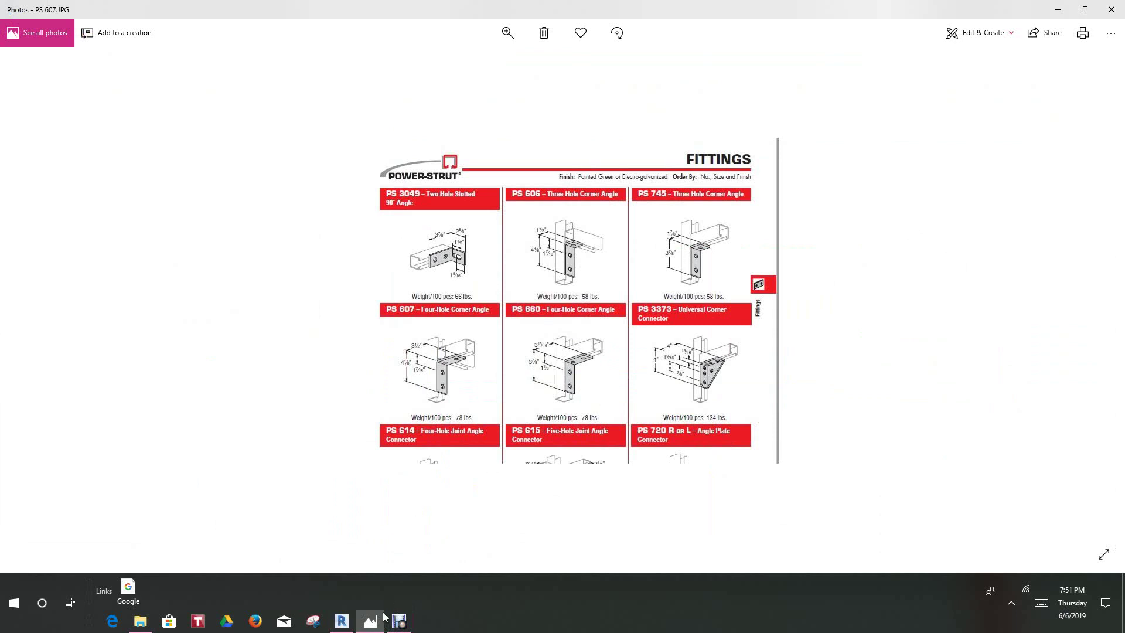
{"action": "mouse_move", "coordinate": [396, 624]}
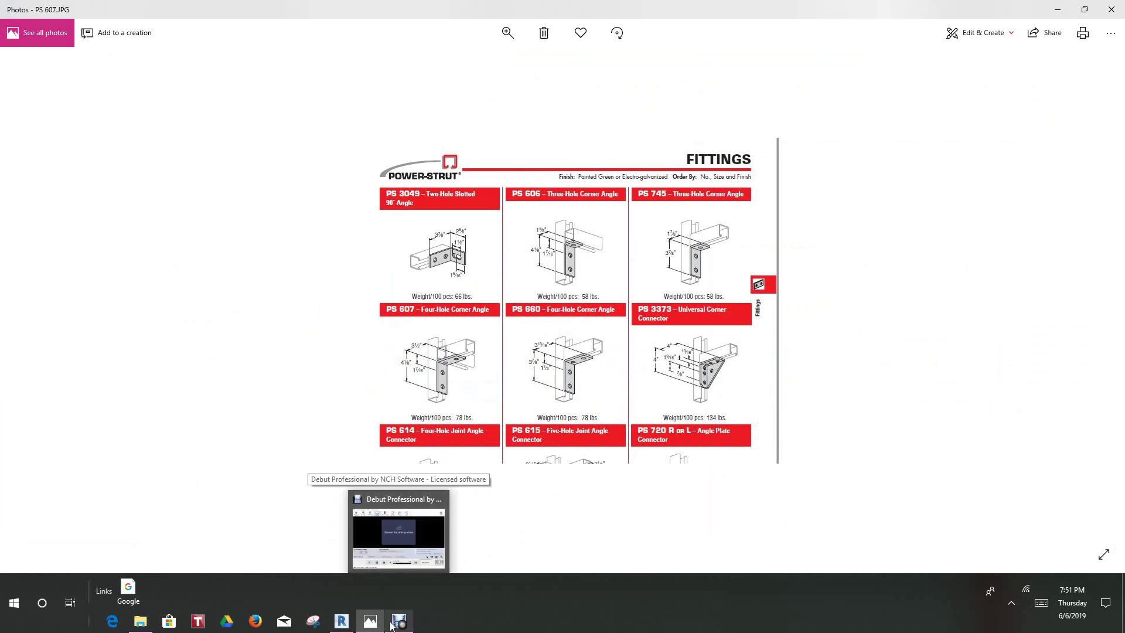
{"action": "left_click", "coordinate": [341, 621]}
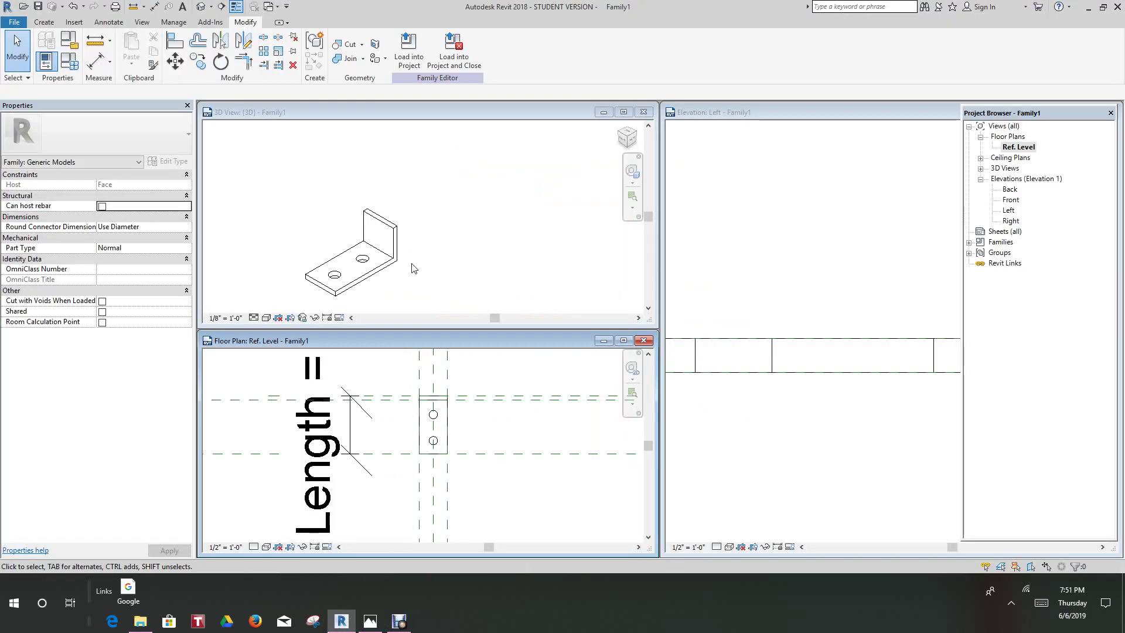
{"action": "scroll", "coordinate": [796, 366], "scroll_direction": "down", "scroll_amount": 5}
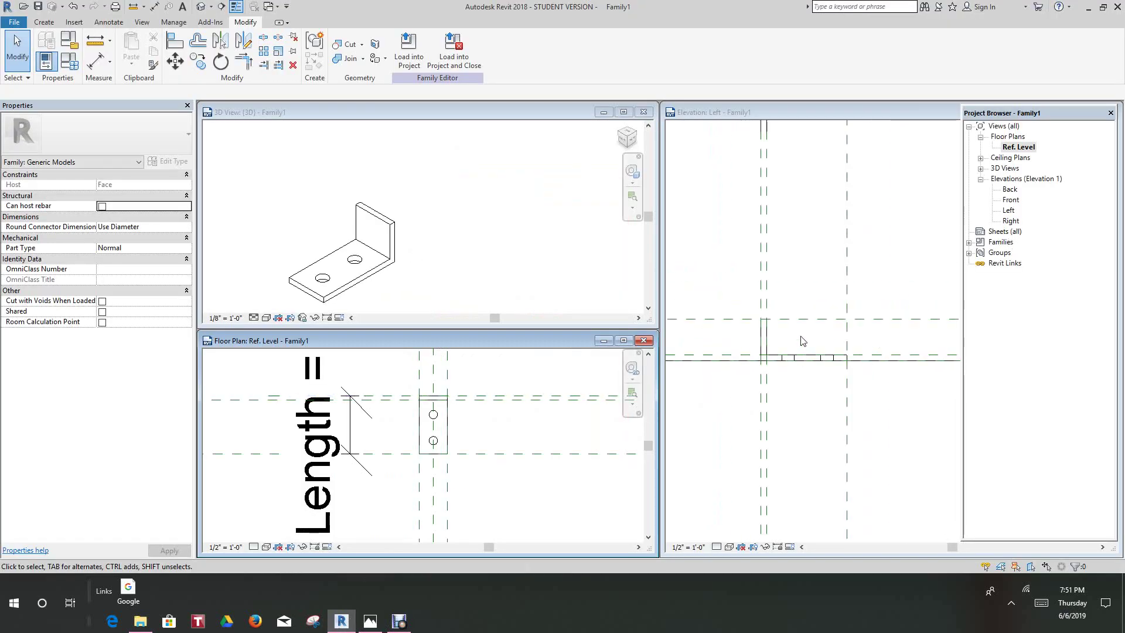
{"action": "scroll", "coordinate": [771, 361], "scroll_direction": "up", "scroll_amount": 3}
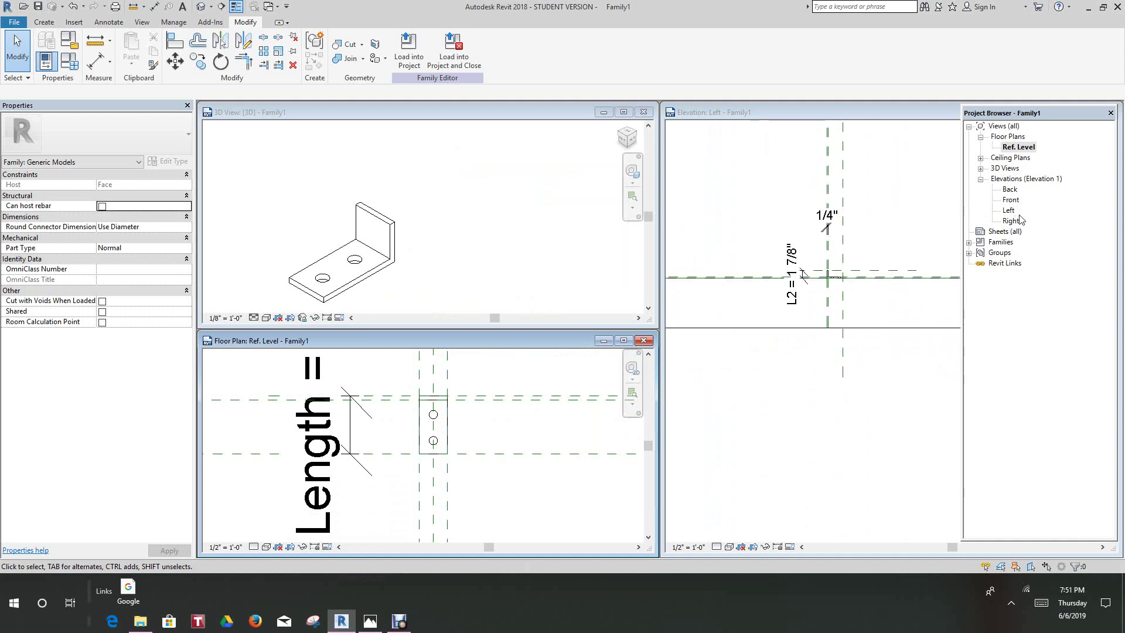
{"action": "double_click", "coordinate": [1008, 211]}
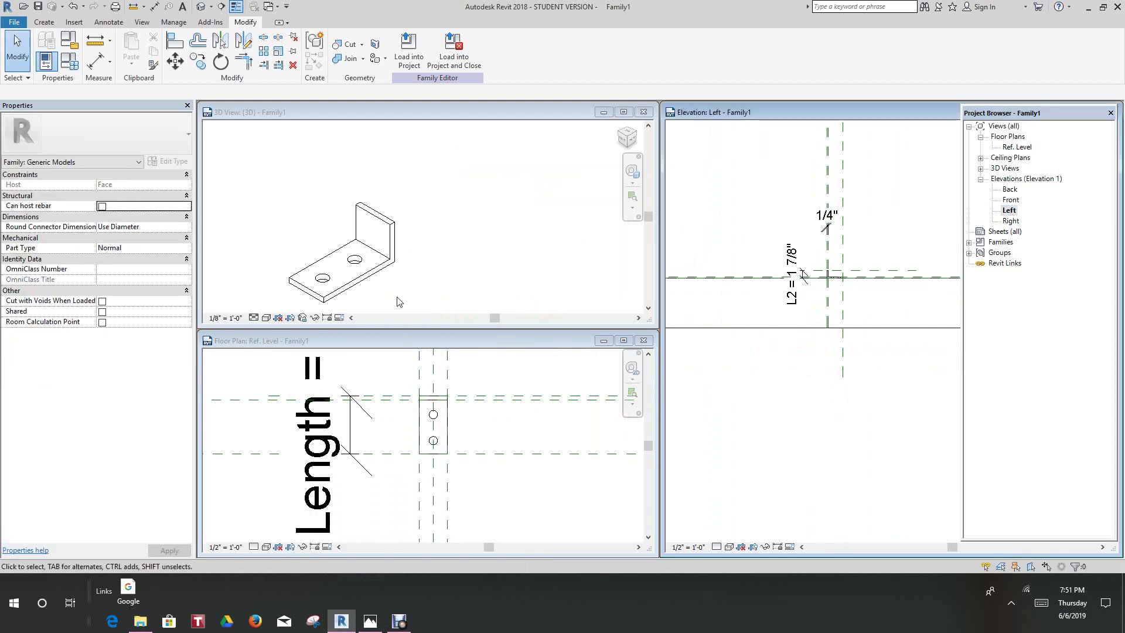
{"action": "scroll", "coordinate": [858, 272], "scroll_direction": "up", "scroll_amount": 4}
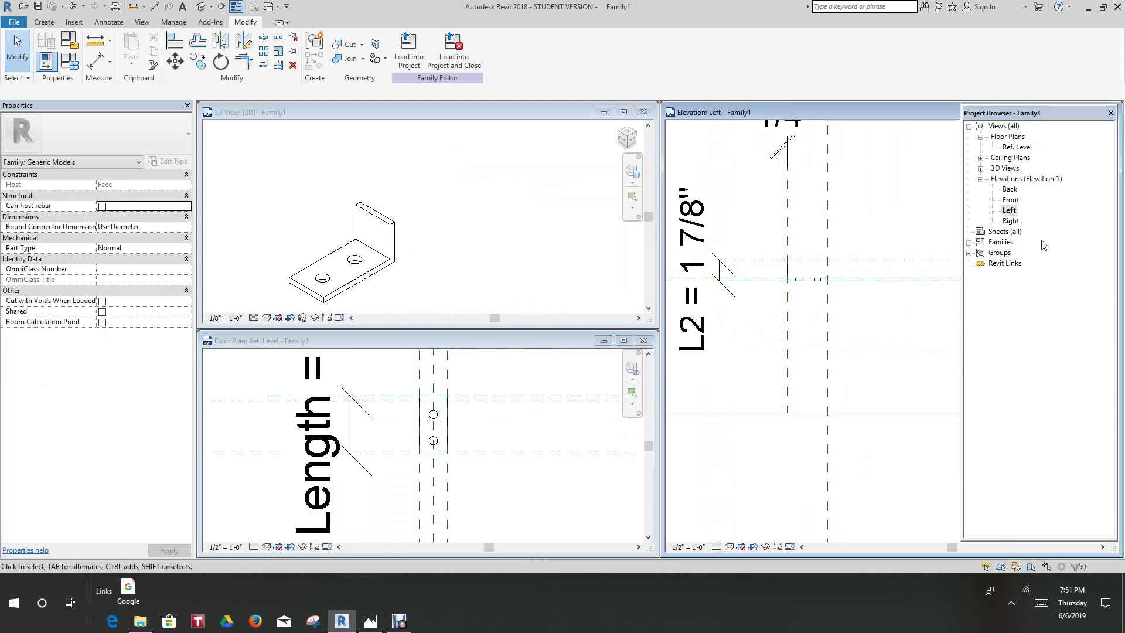
Step: Open the Front elevation and set its visual style to Shaded
{"action": "double_click", "coordinate": [1011, 200]}
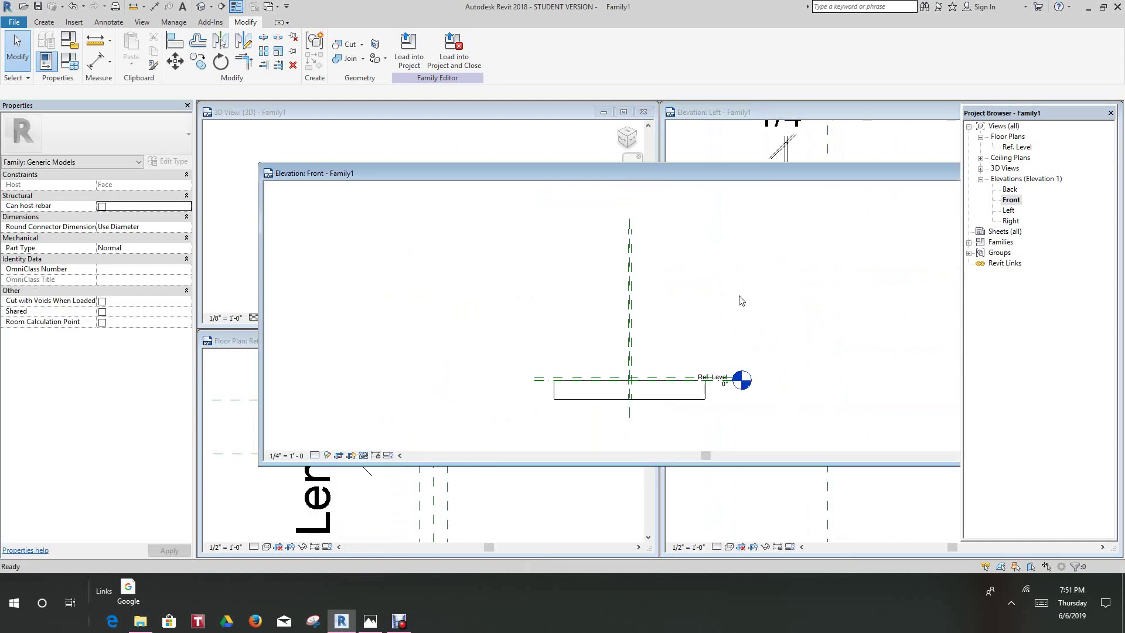
{"action": "scroll", "coordinate": [625, 386], "scroll_direction": "up", "scroll_amount": 4}
{"action": "middle_click_drag", "start_coordinate": [730, 289], "coordinate": [662, 317]}
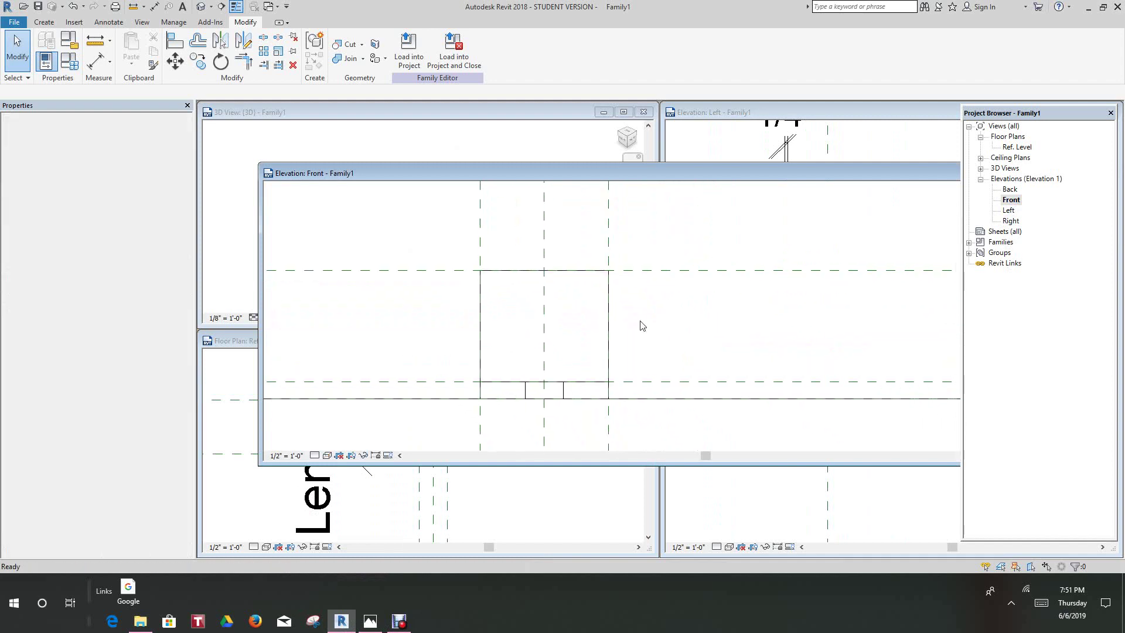
{"action": "left_click", "coordinate": [328, 457]}
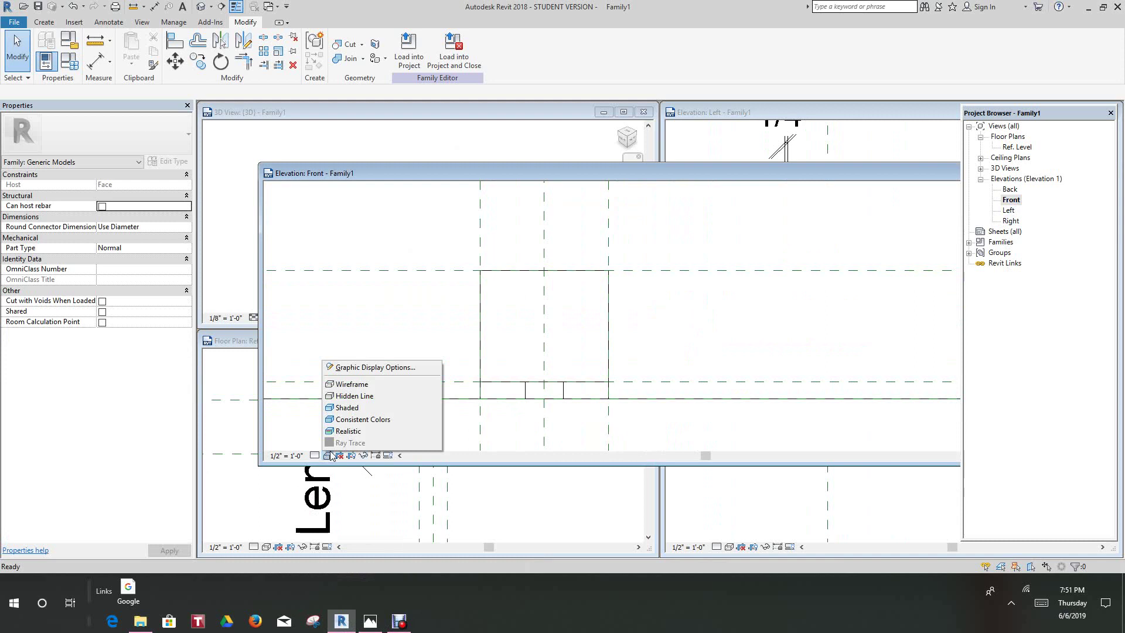
{"action": "left_click", "coordinate": [353, 410]}
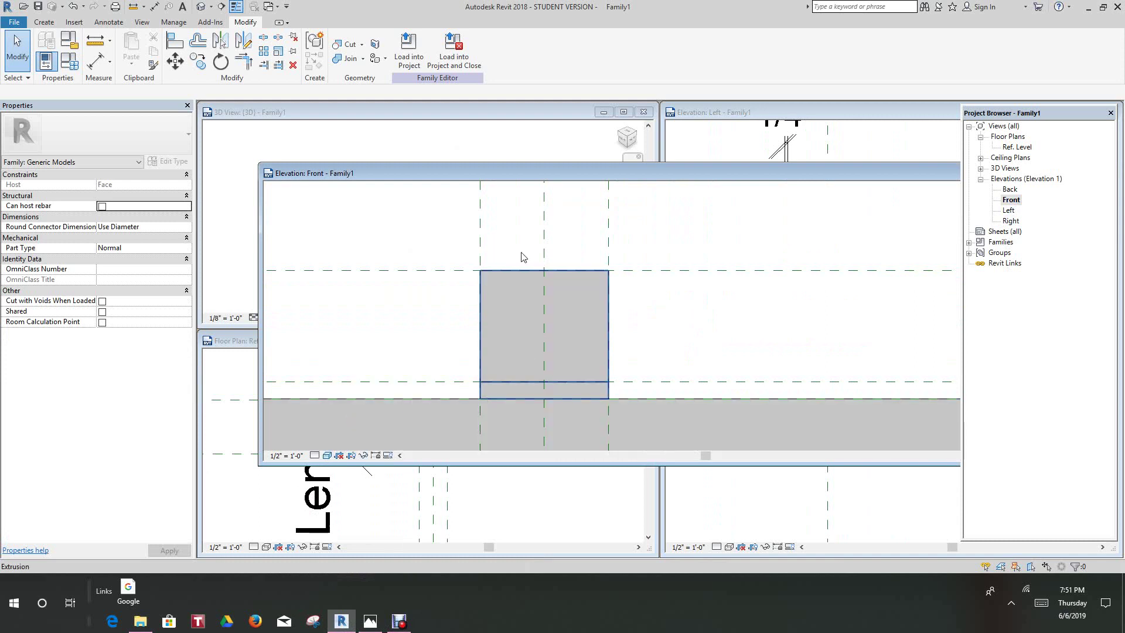
Step: Start a void extrusion in the Front elevation and sketch a 9/32" radius circle on the Center (Left/Right) plane, midway up the vertical leg
{"action": "left_click", "coordinate": [141, 24]}
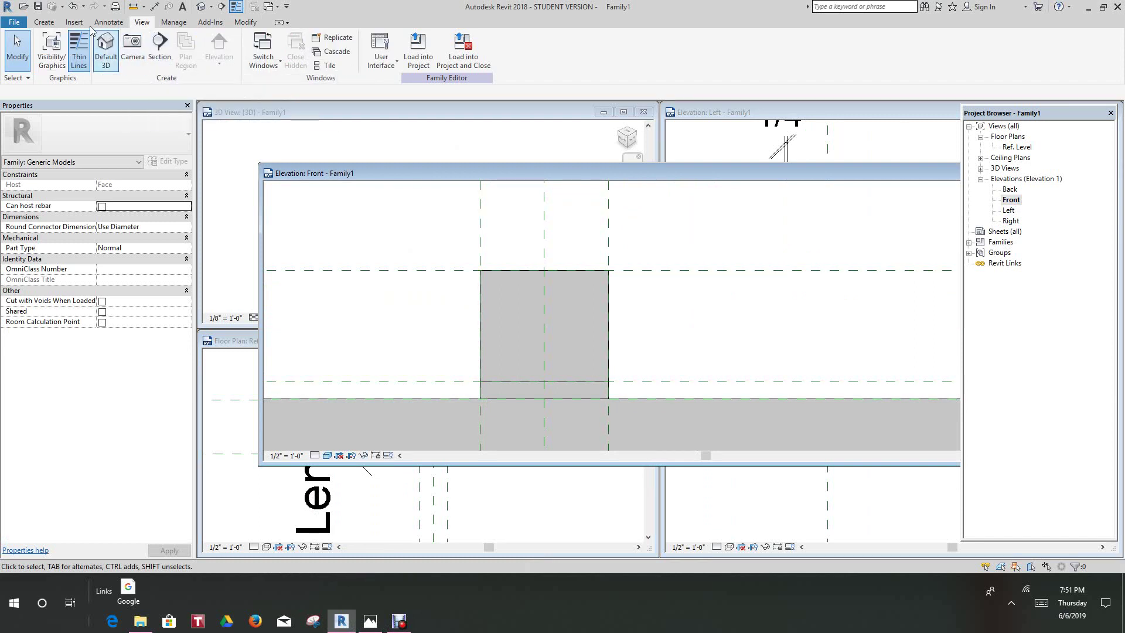
{"action": "left_click", "coordinate": [47, 25]}
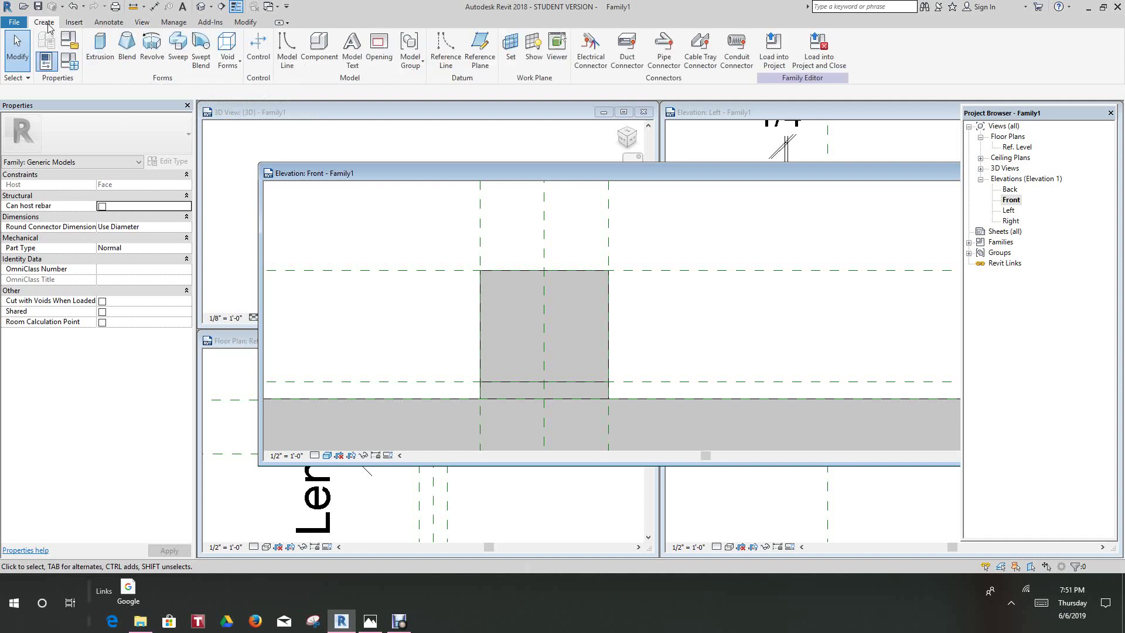
{"action": "left_click", "coordinate": [227, 50]}
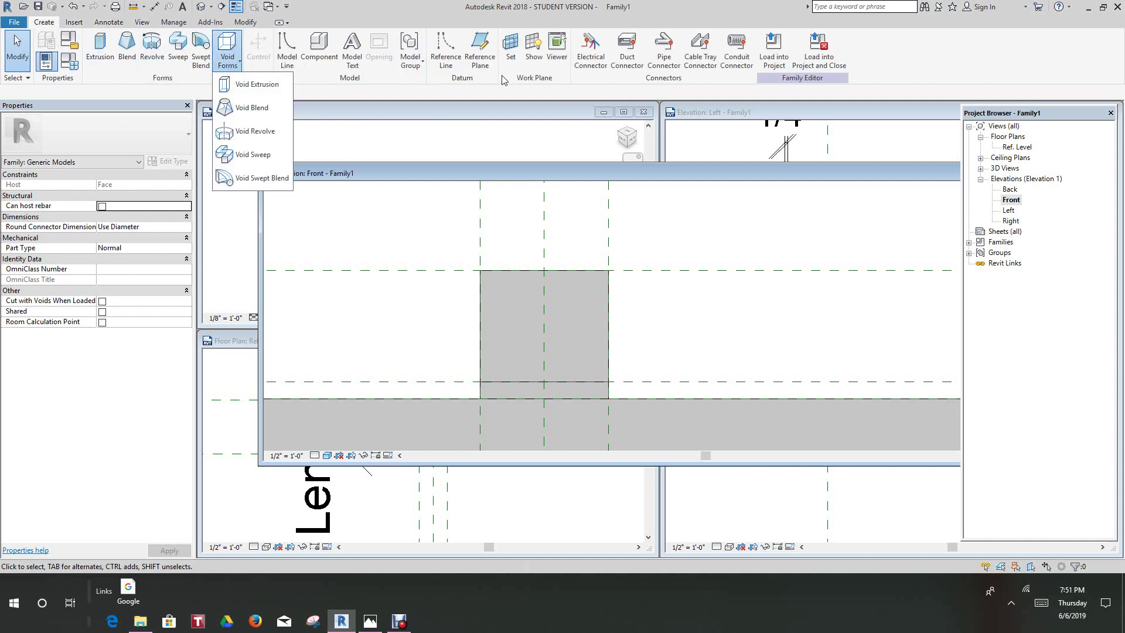
{"action": "left_click", "coordinate": [256, 86]}
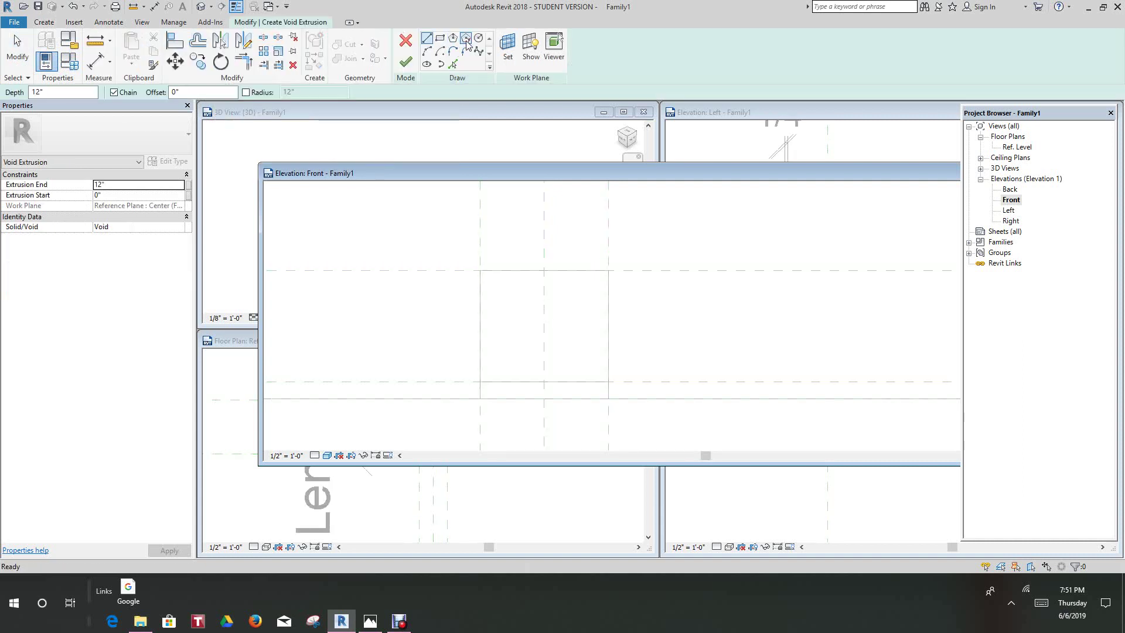
{"action": "left_click", "coordinate": [478, 39]}
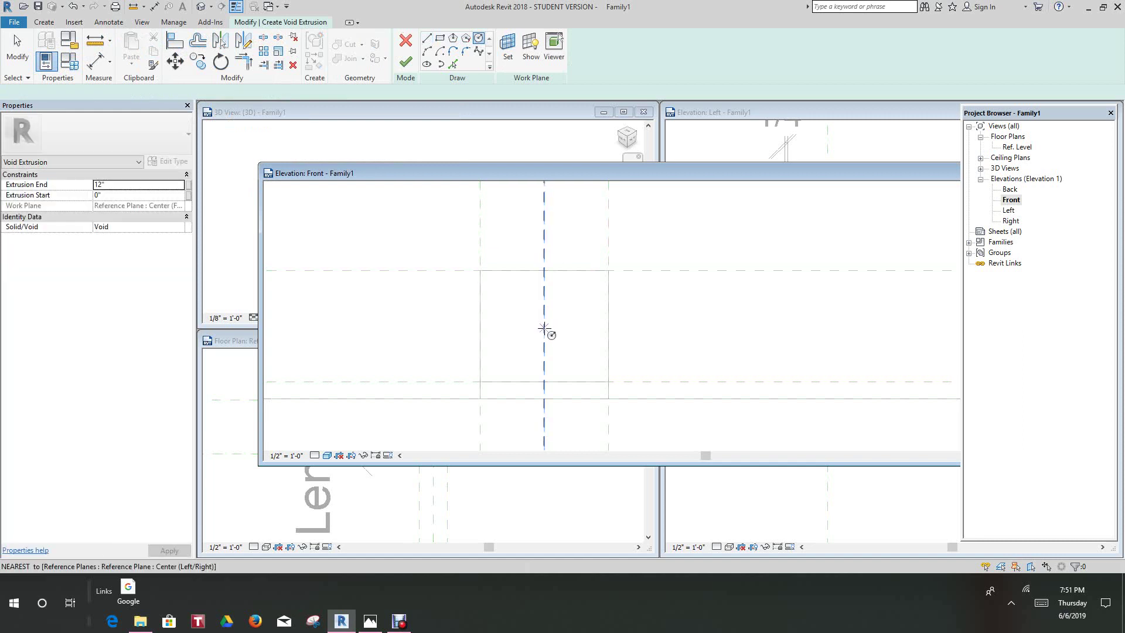
{"action": "left_click", "coordinate": [545, 329]}
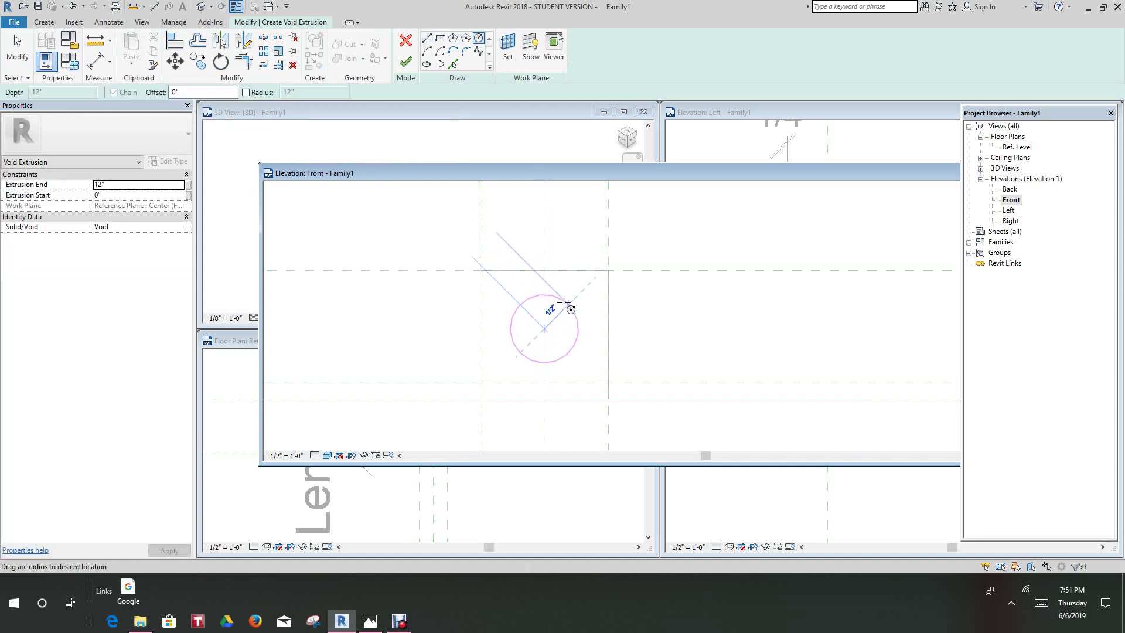
{"action": "type", "text": "9"}
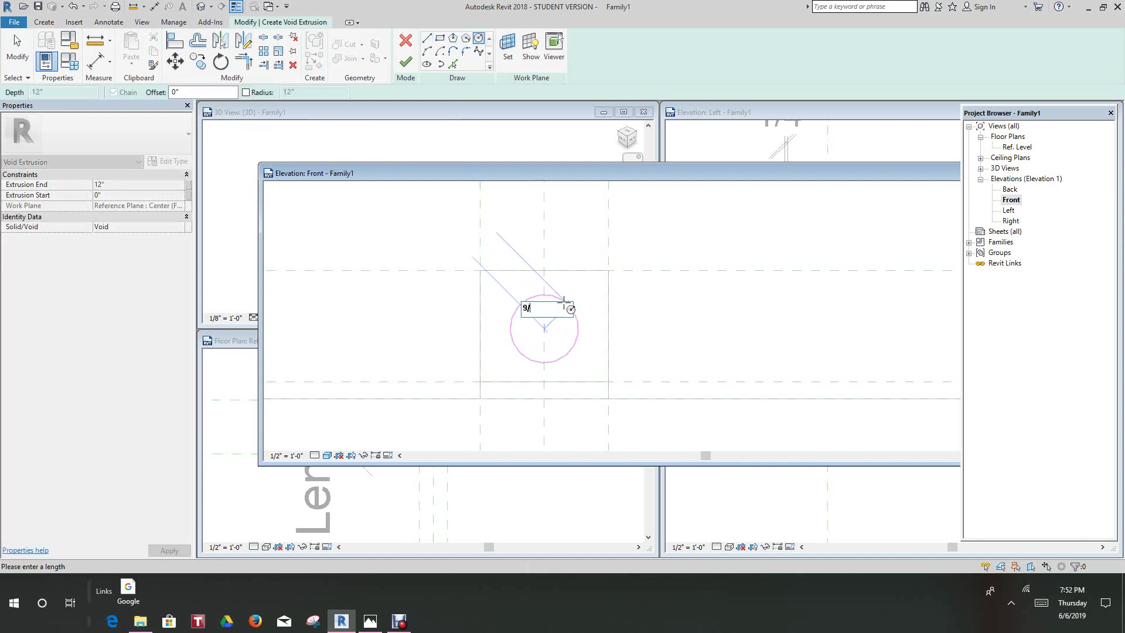
{"action": "type", "text": "/32"}
{"action": "key", "text": "Return"}
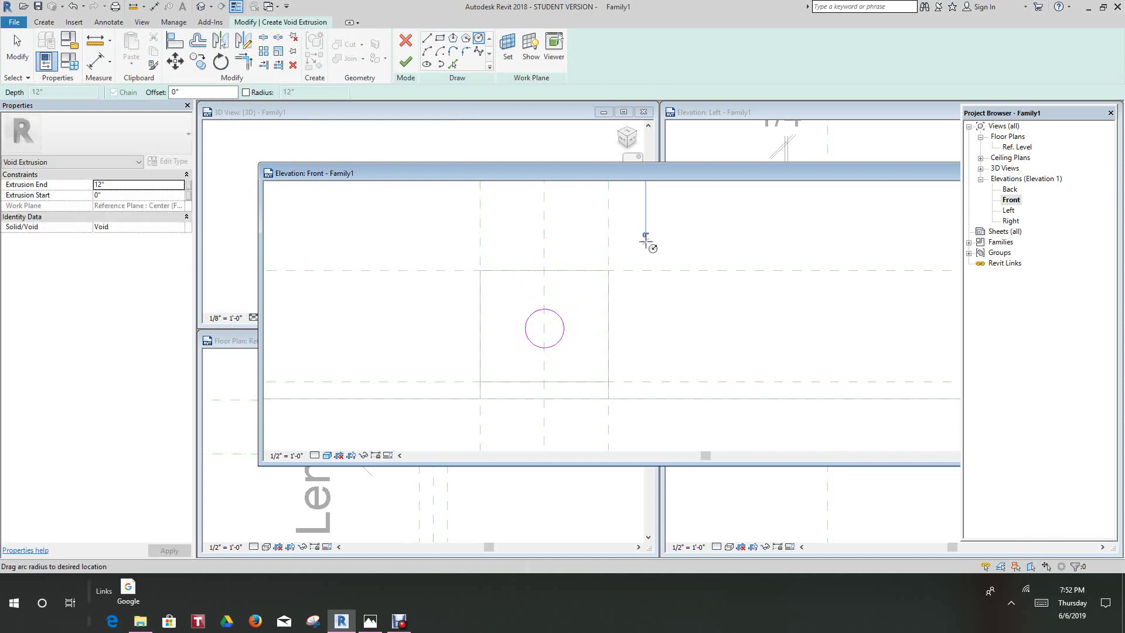
{"action": "key", "text": "Escape"}
{"action": "key", "text": "Escape"}
Step: Finish the vertical leg's circular void extrusion sketch and deselect the void
{"action": "scroll", "coordinate": [615, 329], "scroll_direction": "down", "scroll_amount": 1}
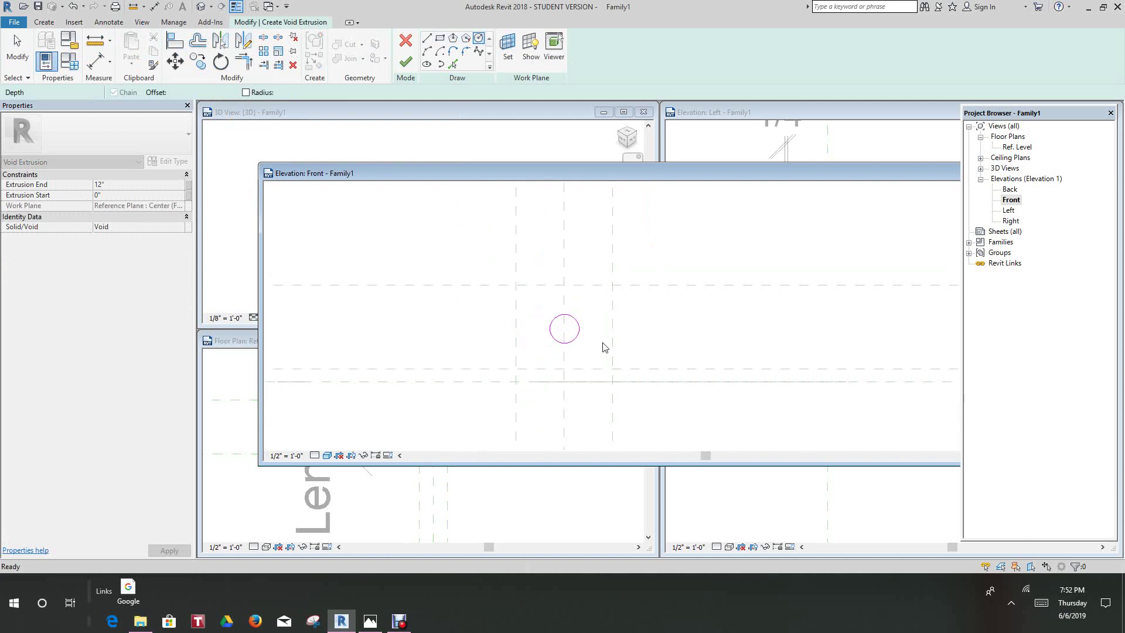
{"action": "left_click", "coordinate": [405, 62]}
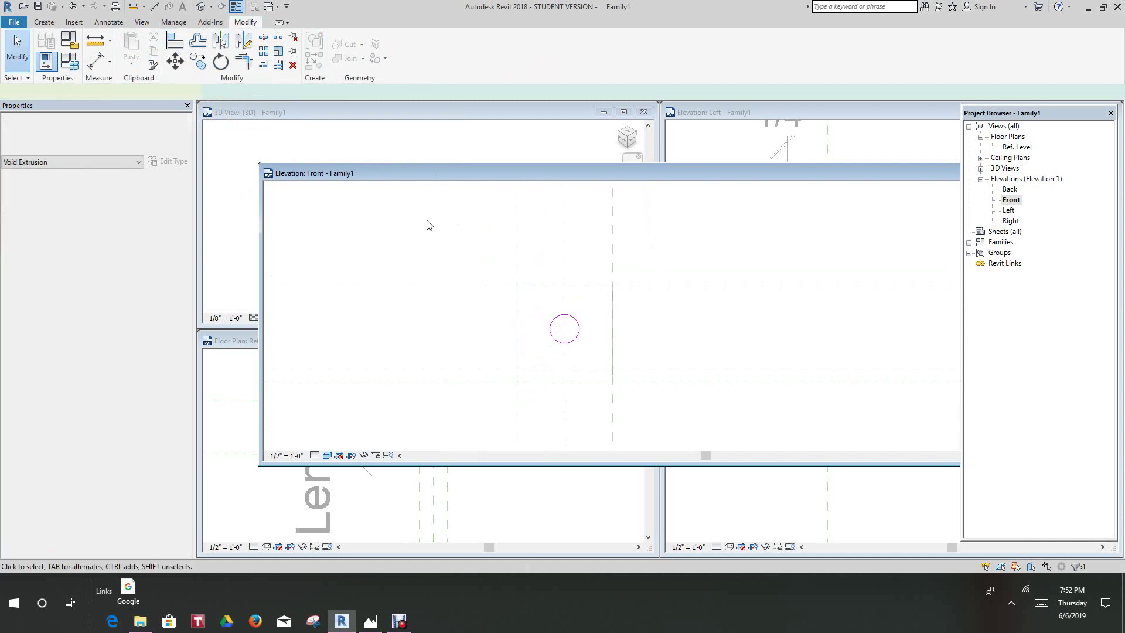
{"action": "left_click", "coordinate": [426, 240]}
{"action": "scroll", "coordinate": [426, 241], "scroll_direction": "down", "scroll_amount": 2}
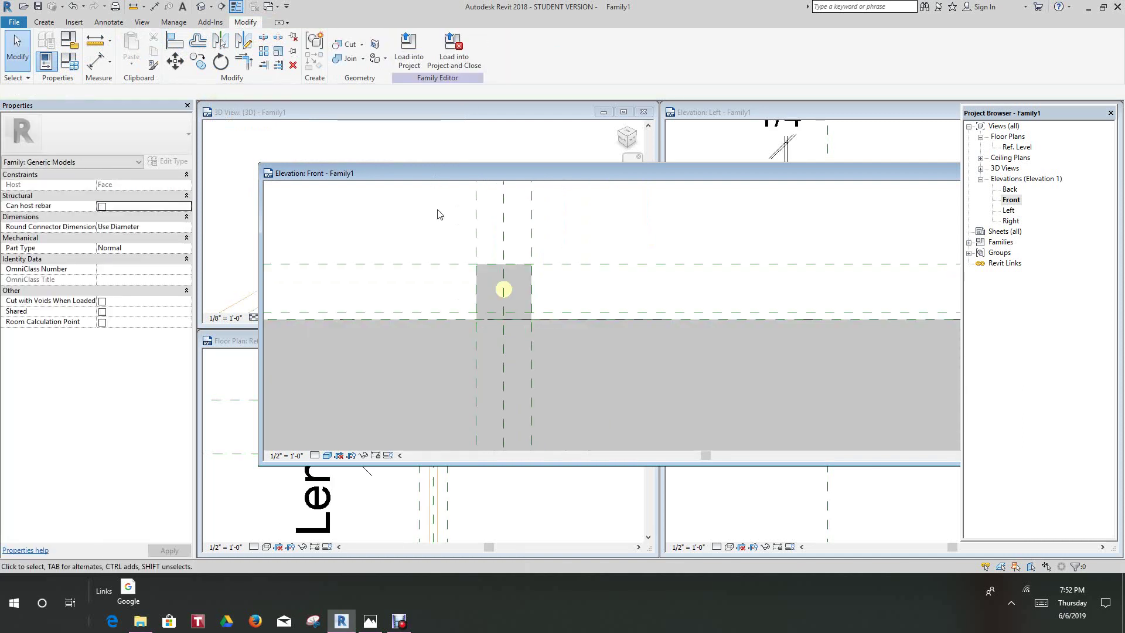
Step: Select the new void in the 3D view and stretch its start end into the vertical leg, giving an extrusion start of -3 7/8"
{"action": "left_click", "coordinate": [200, 6]}
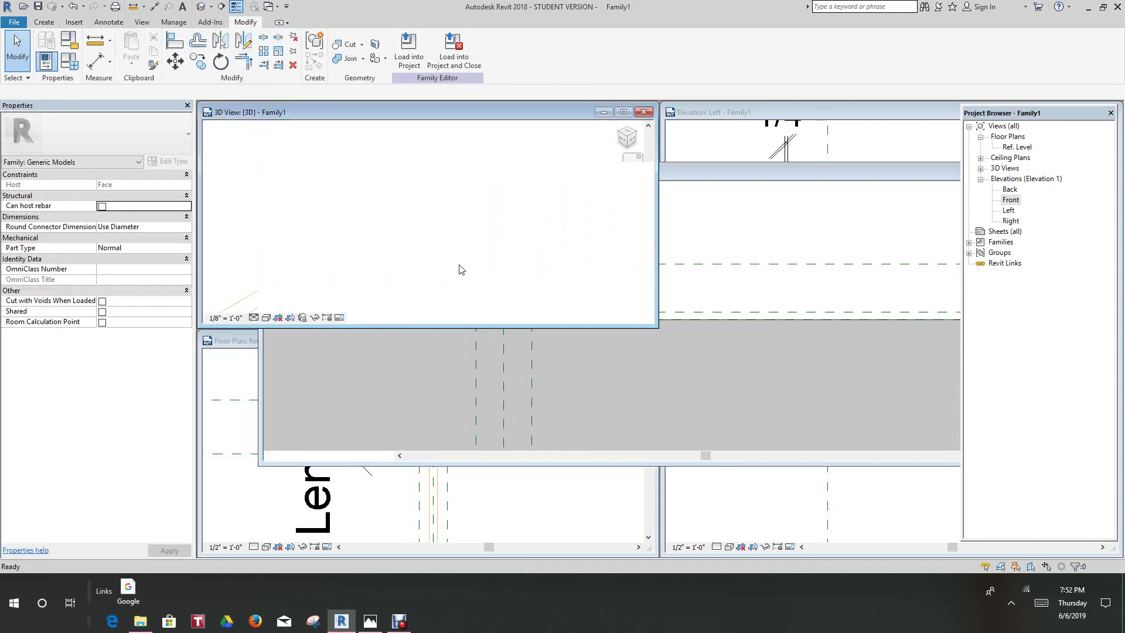
{"action": "scroll", "coordinate": [381, 301], "scroll_direction": "up", "scroll_amount": 2}
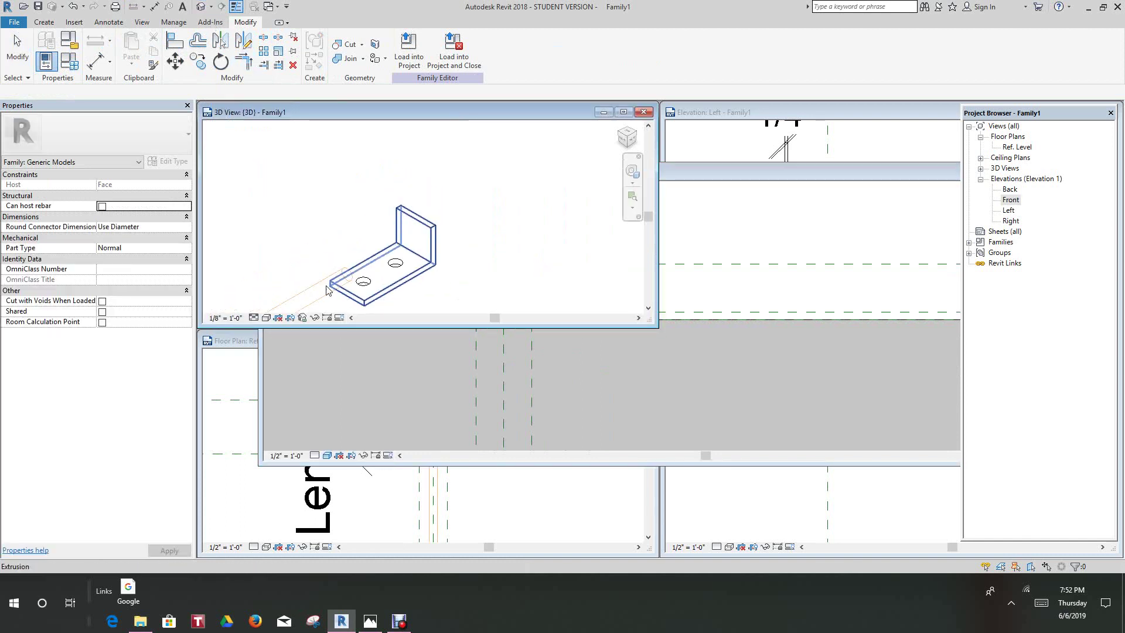
{"action": "middle_click_drag", "start_coordinate": [381, 300], "coordinate": [317, 279], "text": "shift"}
{"action": "left_click", "coordinate": [352, 285]}
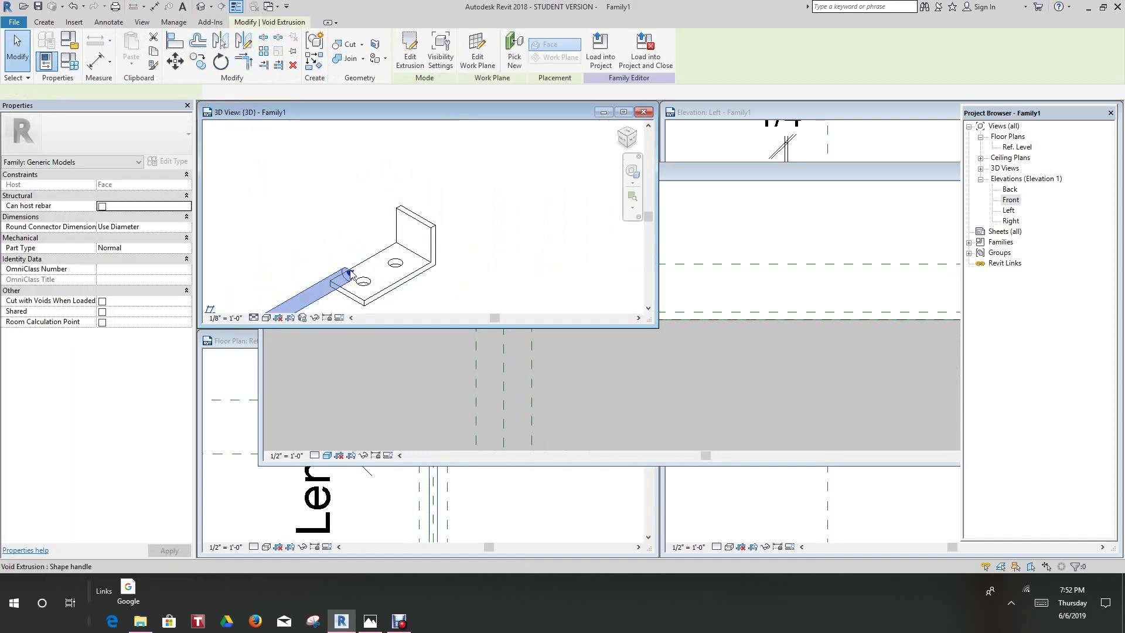
{"action": "left_click_drag", "start_coordinate": [362, 258], "coordinate": [421, 232]}
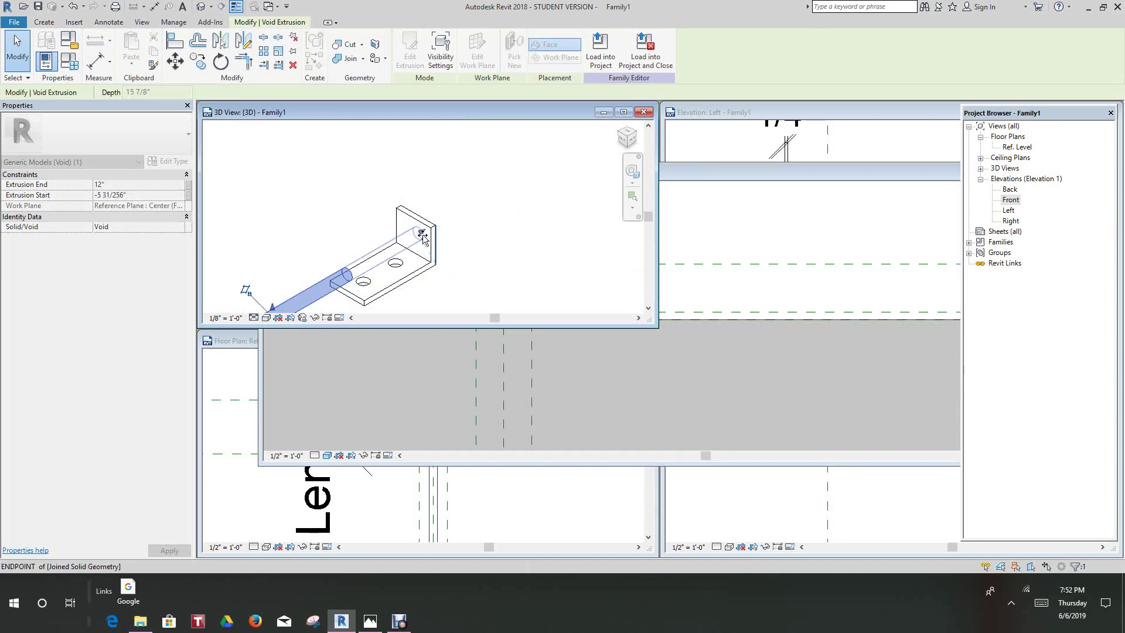
{"action": "scroll", "coordinate": [452, 252], "scroll_direction": "down", "scroll_amount": 2}
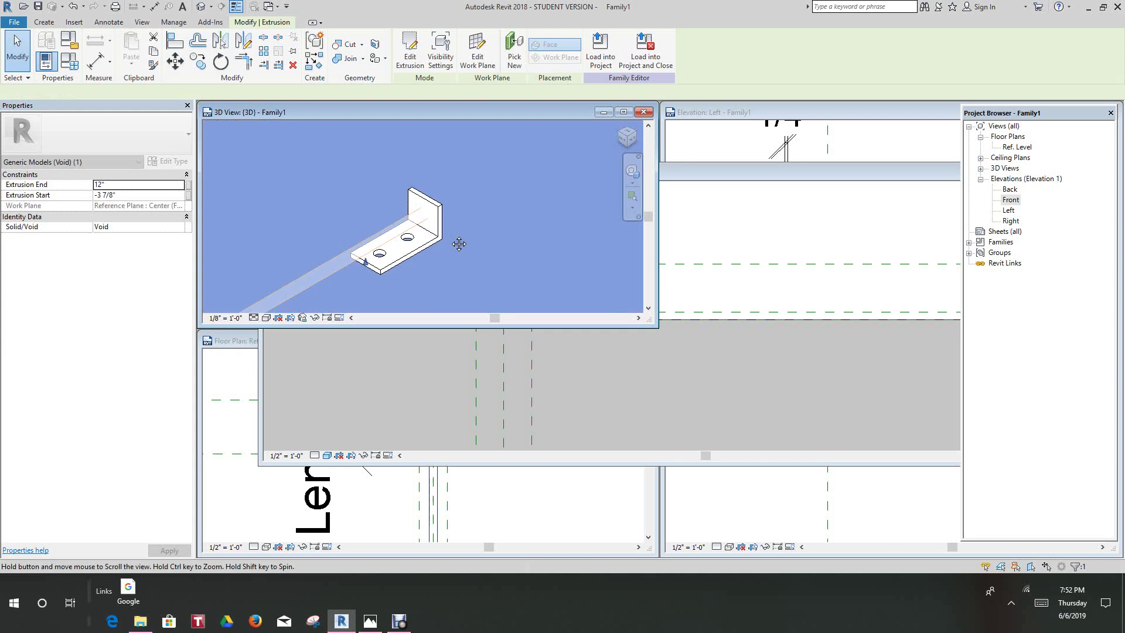
Step: Shorten the vertical leg's void in the 3D view by stretching its far end to an extrusion end of -3 5/8"
{"action": "left_click", "coordinate": [376, 281]}
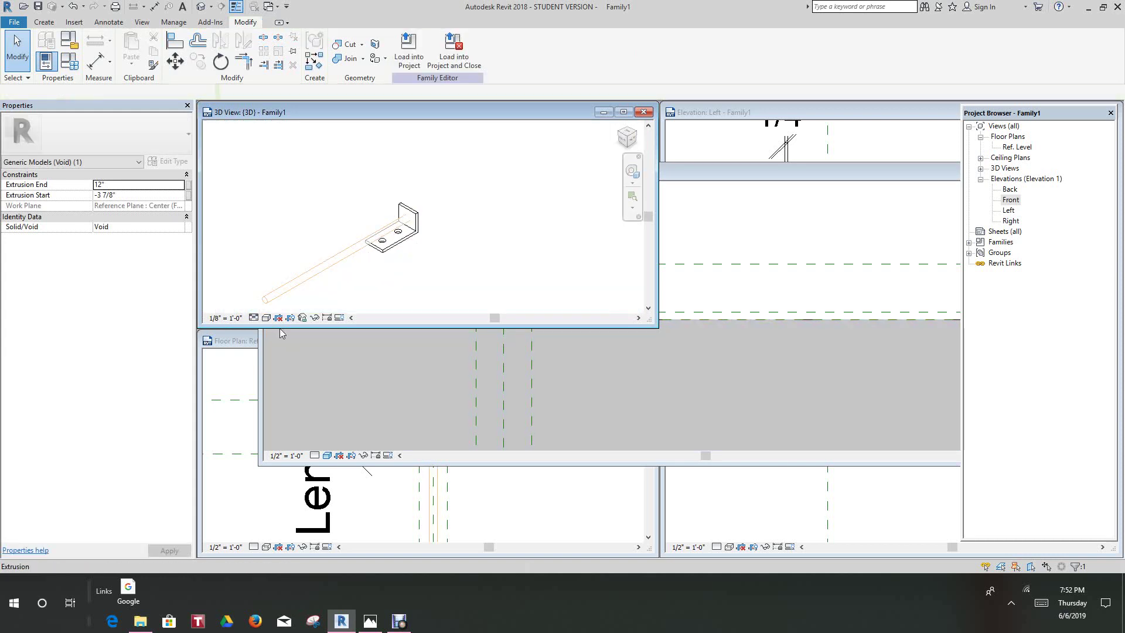
{"action": "left_click", "coordinate": [267, 302]}
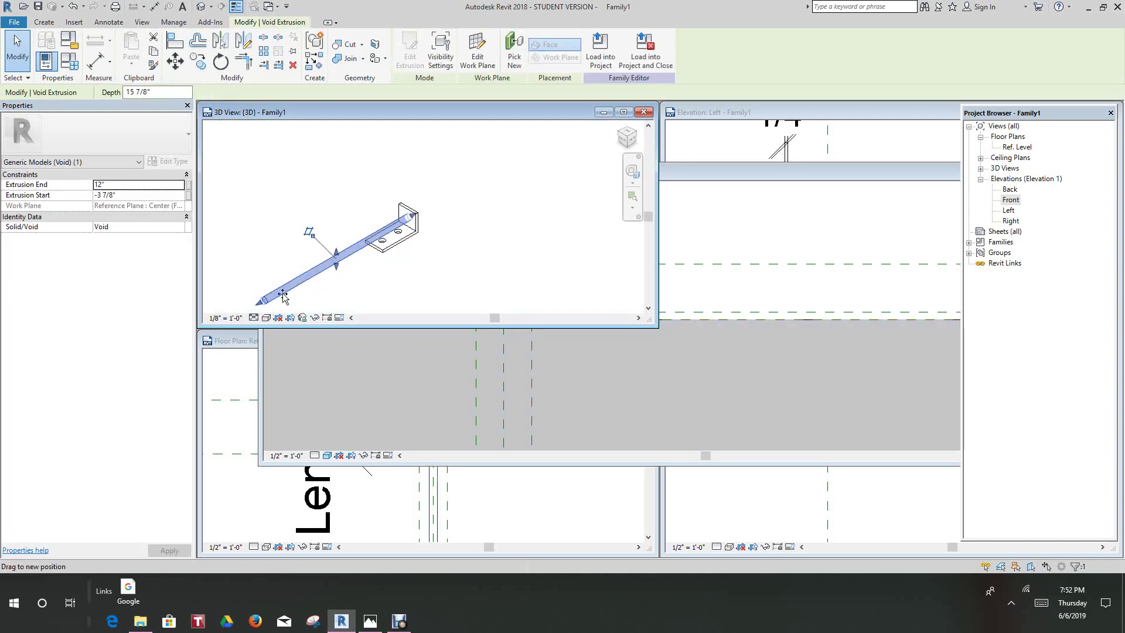
{"action": "left_click_drag", "start_coordinate": [401, 232], "coordinate": [402, 230]}
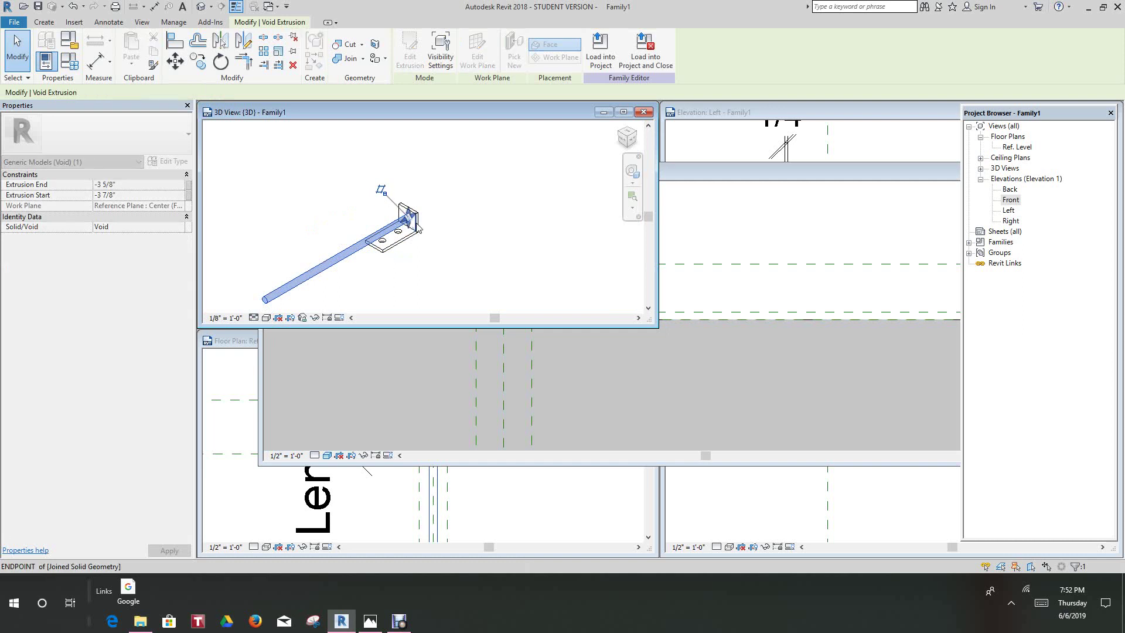
{"action": "left_click", "coordinate": [452, 223]}
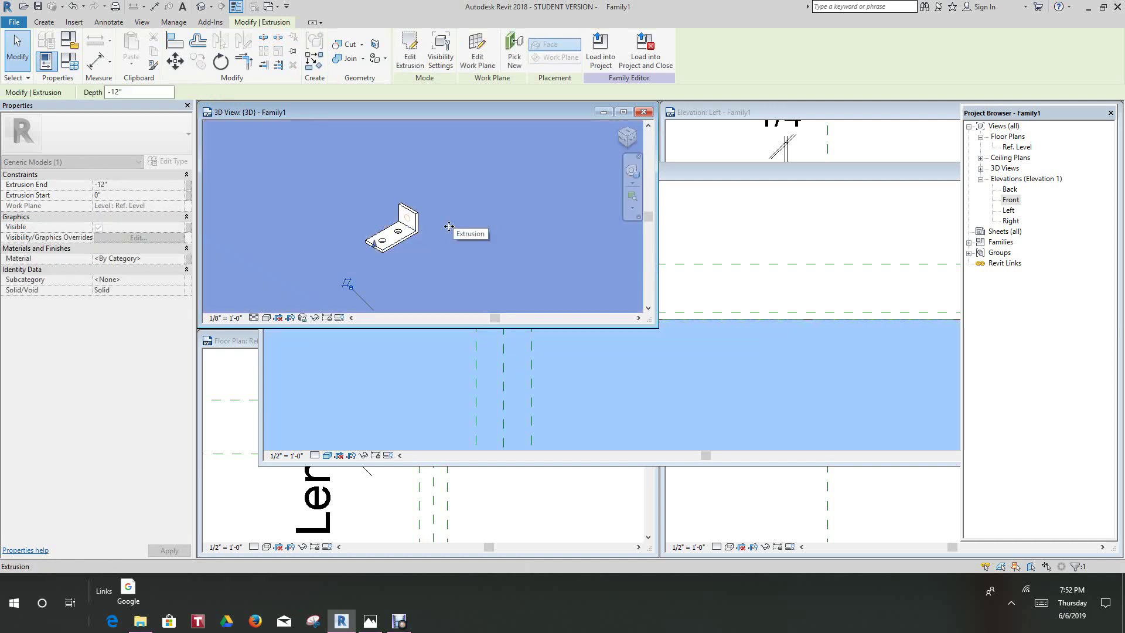
{"action": "scroll", "coordinate": [428, 229], "scroll_direction": "up", "scroll_amount": 8}
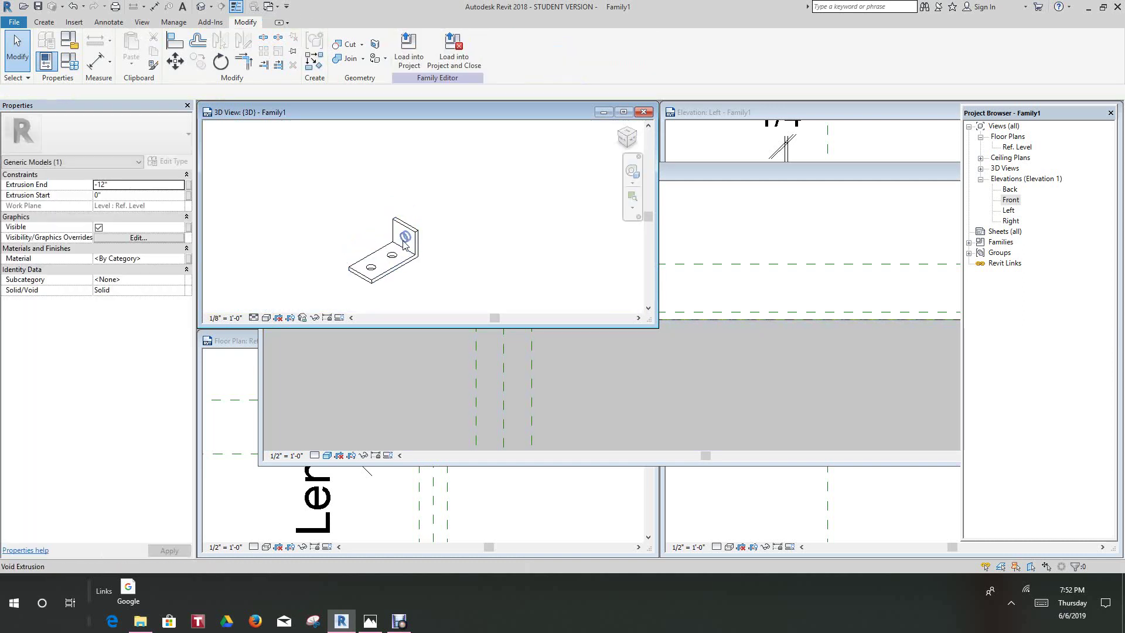
Step: Cut the vertical leg of the corner angle with the circular void to form its bolt hole
{"action": "left_click", "coordinate": [517, 243]}
{"action": "scroll", "coordinate": [447, 249], "scroll_direction": "down", "scroll_amount": 5}
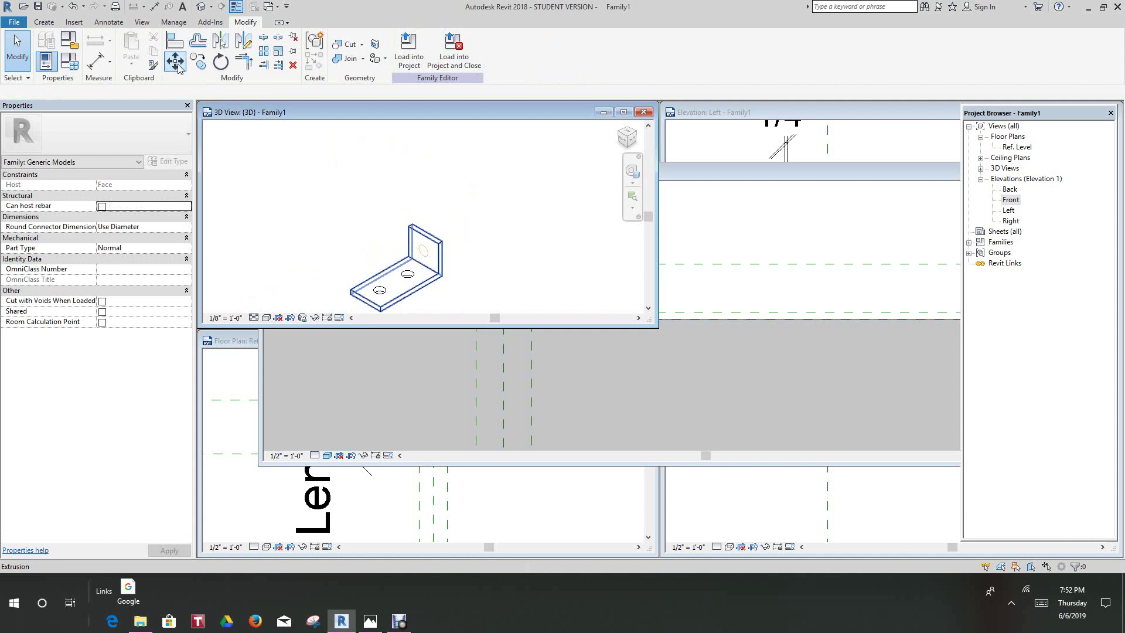
{"action": "left_click", "coordinate": [349, 45]}
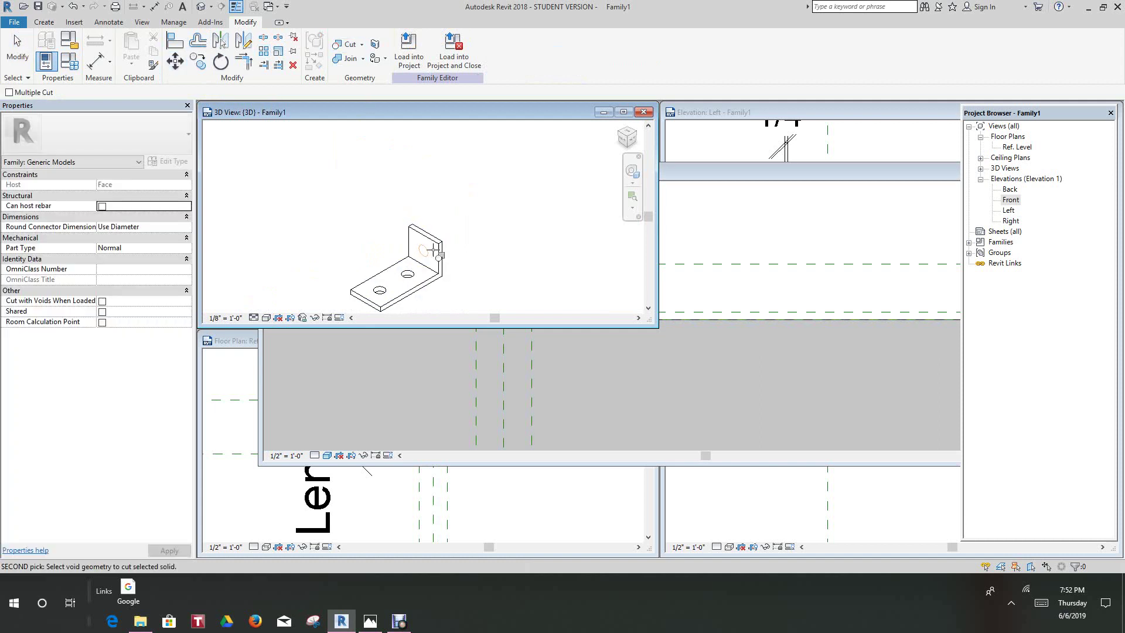
{"action": "scroll", "coordinate": [474, 240], "scroll_direction": "down", "scroll_amount": 3}
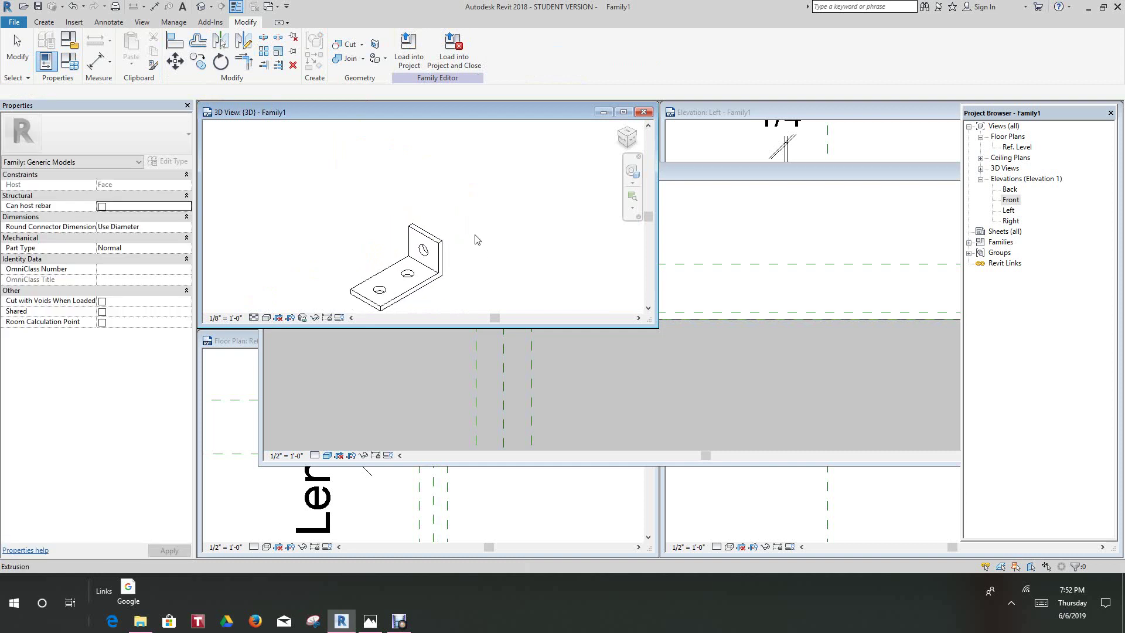
{"action": "key", "text": "Escape"}
Step: Enlarge the 3D view window to show the corner angle on its host block
{"action": "scroll", "coordinate": [492, 241], "scroll_direction": "down", "scroll_amount": 3}
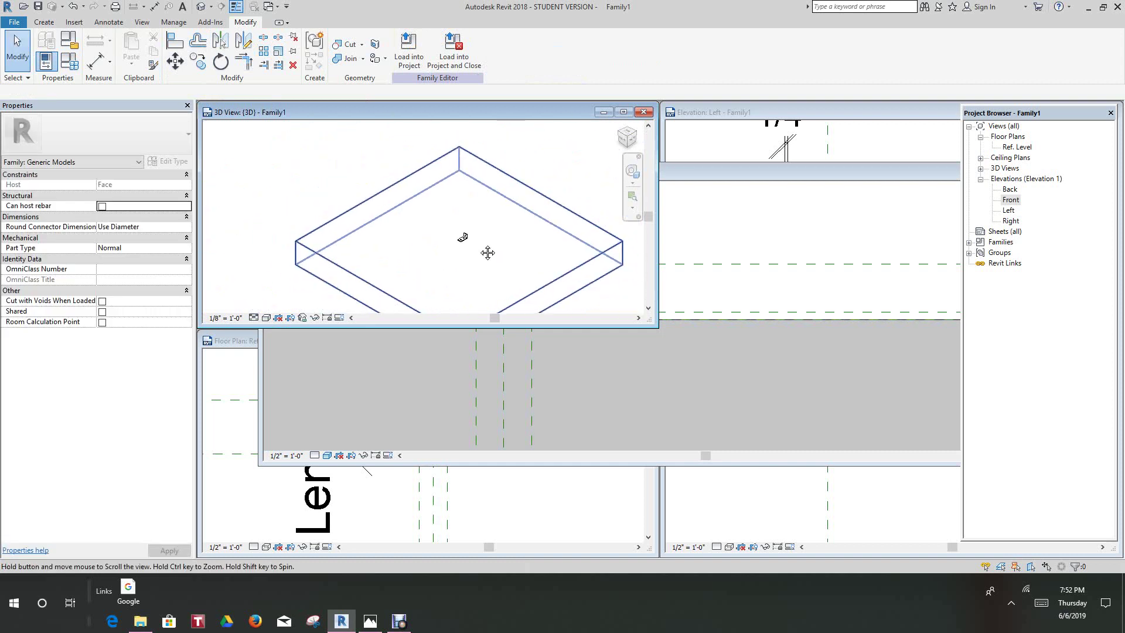
{"action": "key", "text": "ctrl+z"}
{"action": "scroll", "coordinate": [453, 258], "scroll_direction": "up", "scroll_amount": 3}
{"action": "scroll", "coordinate": [453, 260], "scroll_direction": "down", "scroll_amount": 4}
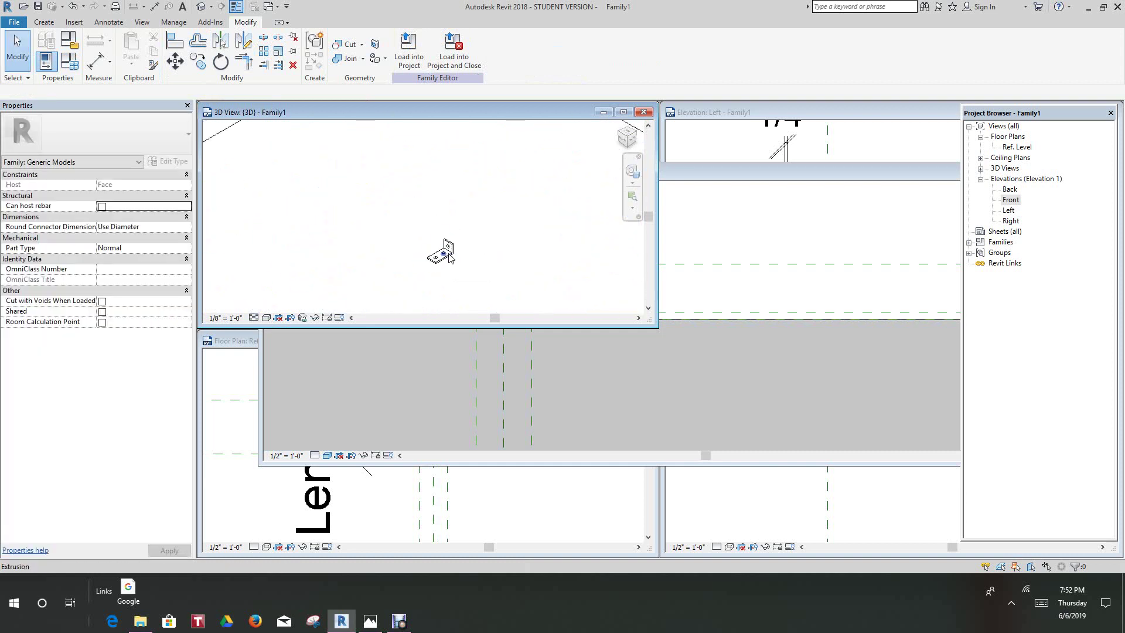
{"action": "left_click_drag", "start_coordinate": [657, 325], "coordinate": [848, 530]}
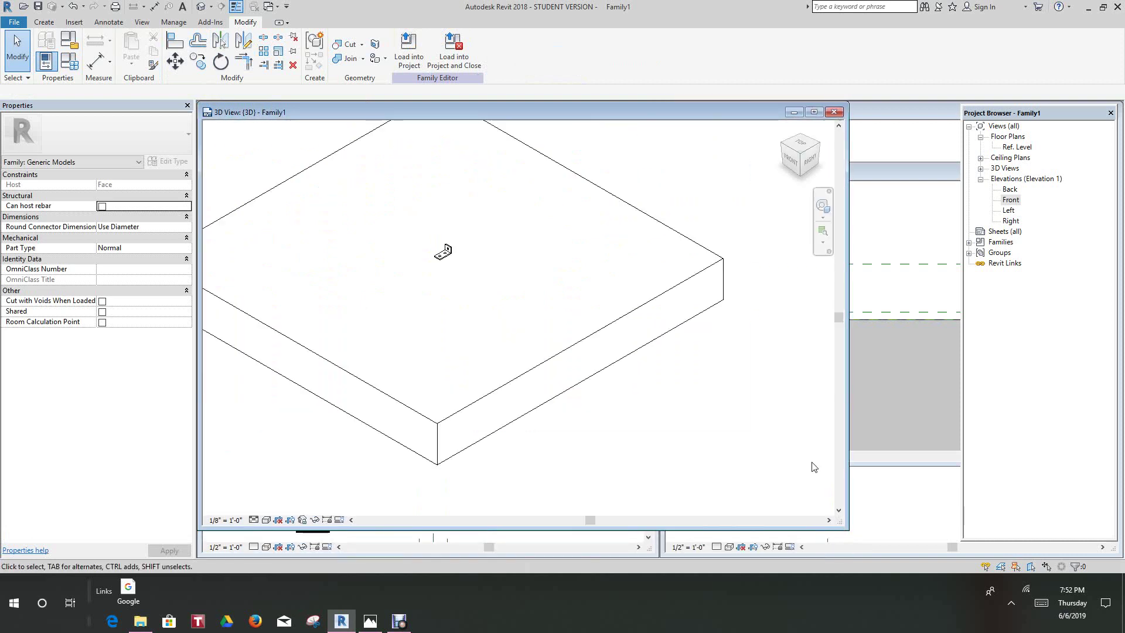
Step: Try to open the recent family p4100.rfa
{"action": "left_click", "coordinate": [14, 22]}
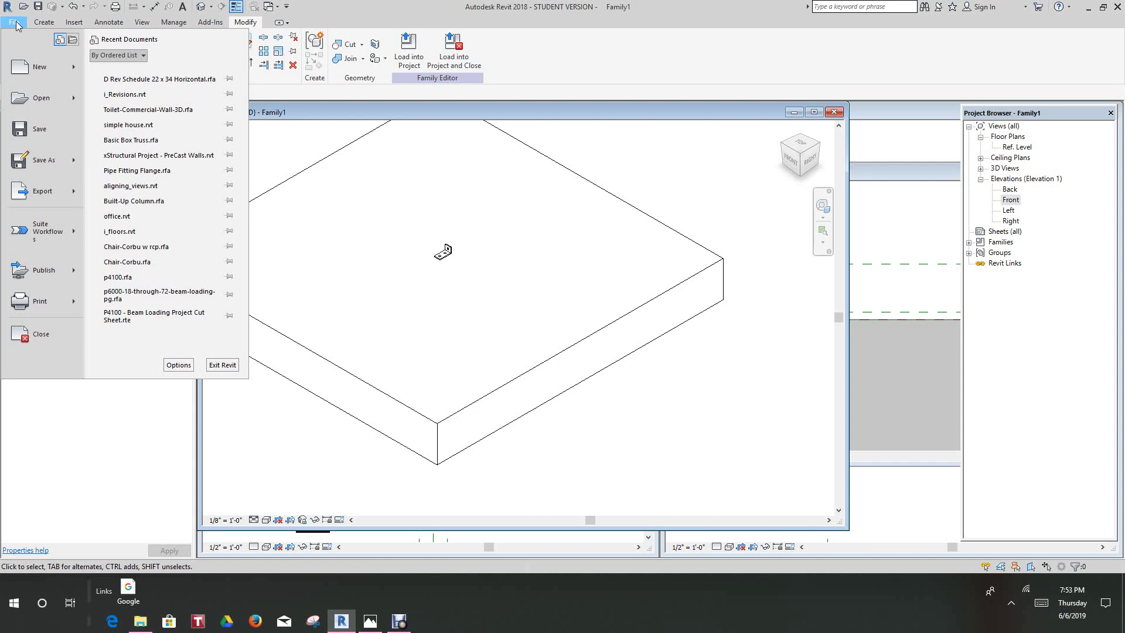
{"action": "left_click", "coordinate": [279, 158]}
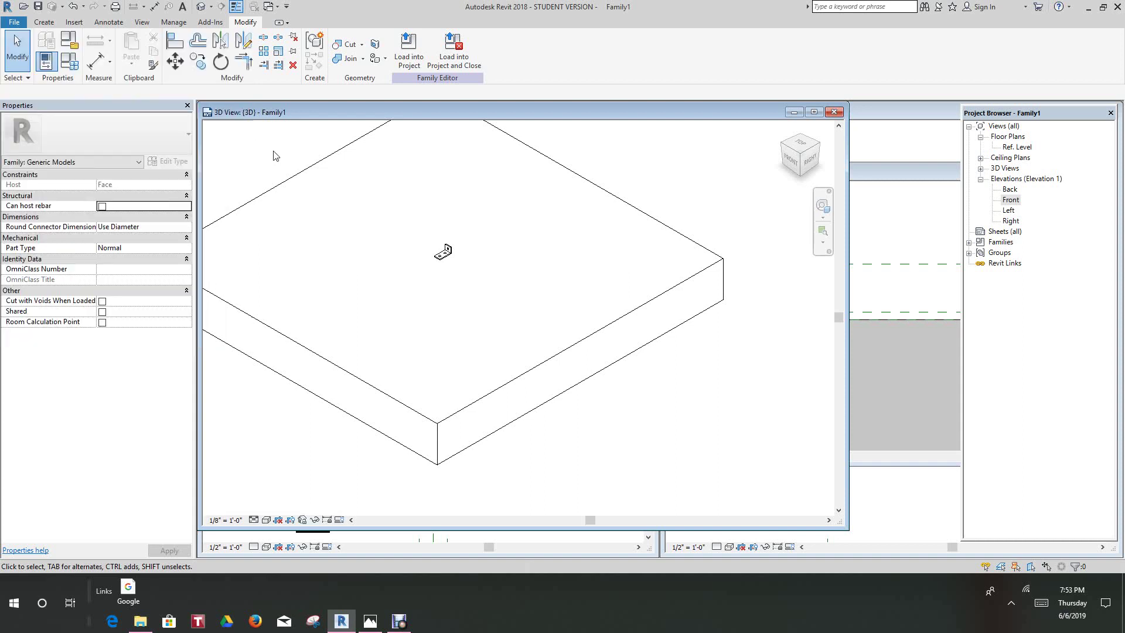
{"action": "scroll", "coordinate": [279, 158], "scroll_direction": "down", "scroll_amount": 1}
{"action": "middle_click_drag", "start_coordinate": [279, 158], "coordinate": [347, 240]}
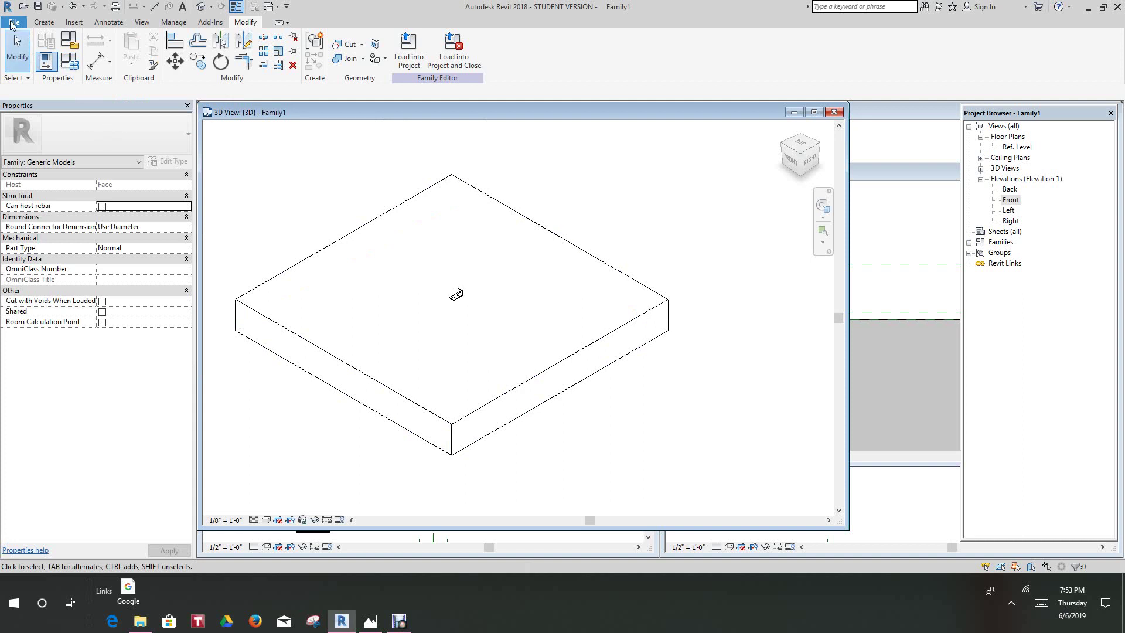
{"action": "left_click", "coordinate": [13, 22]}
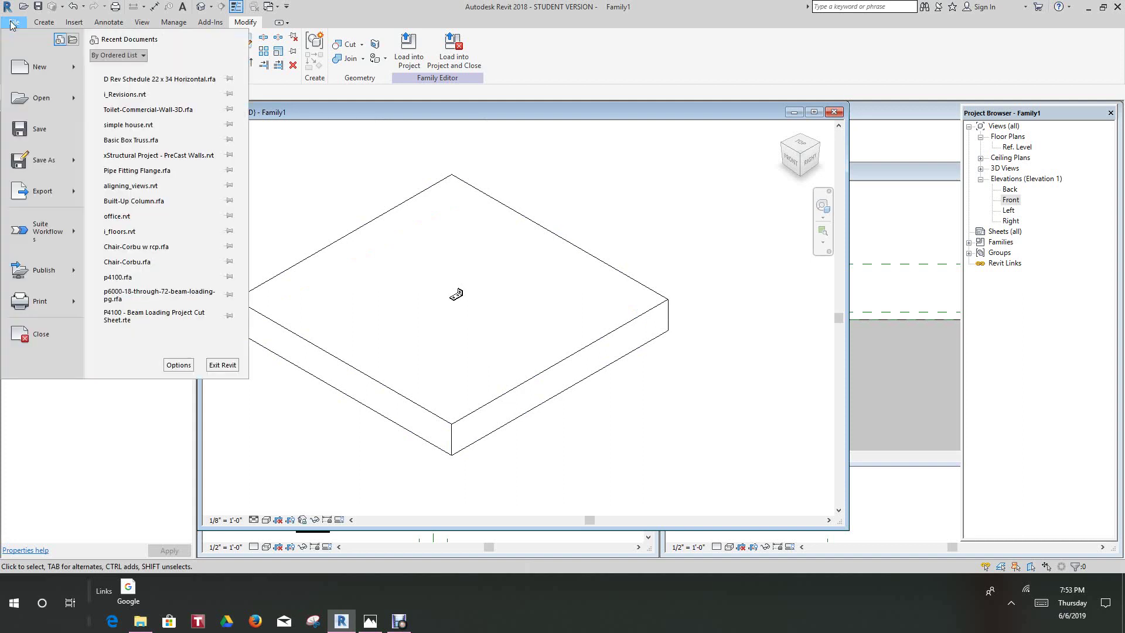
{"action": "left_click", "coordinate": [119, 279]}
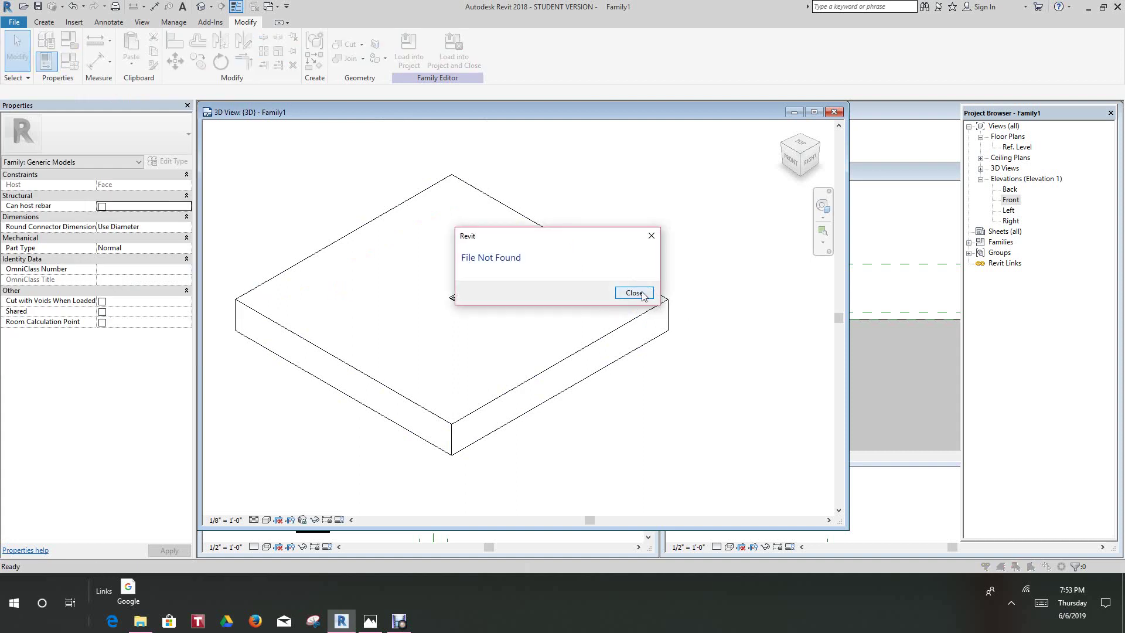
{"action": "left_click", "coordinate": [633, 292]}
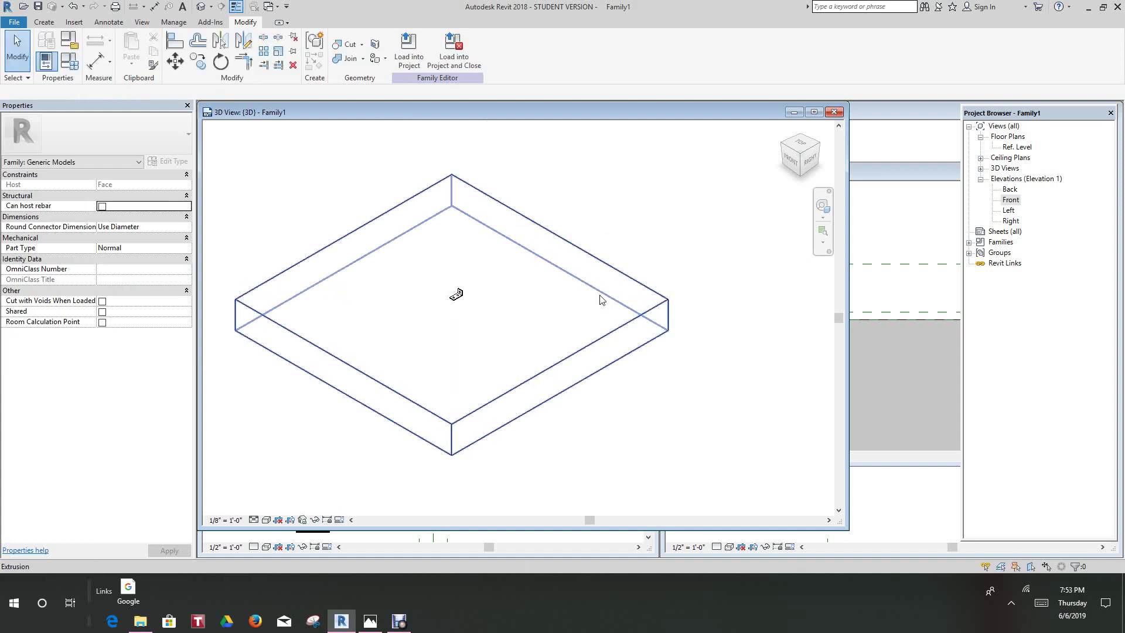
Step: Start opening an existing family file and browse to USB Drive (F:)
{"action": "left_click", "coordinate": [13, 23]}
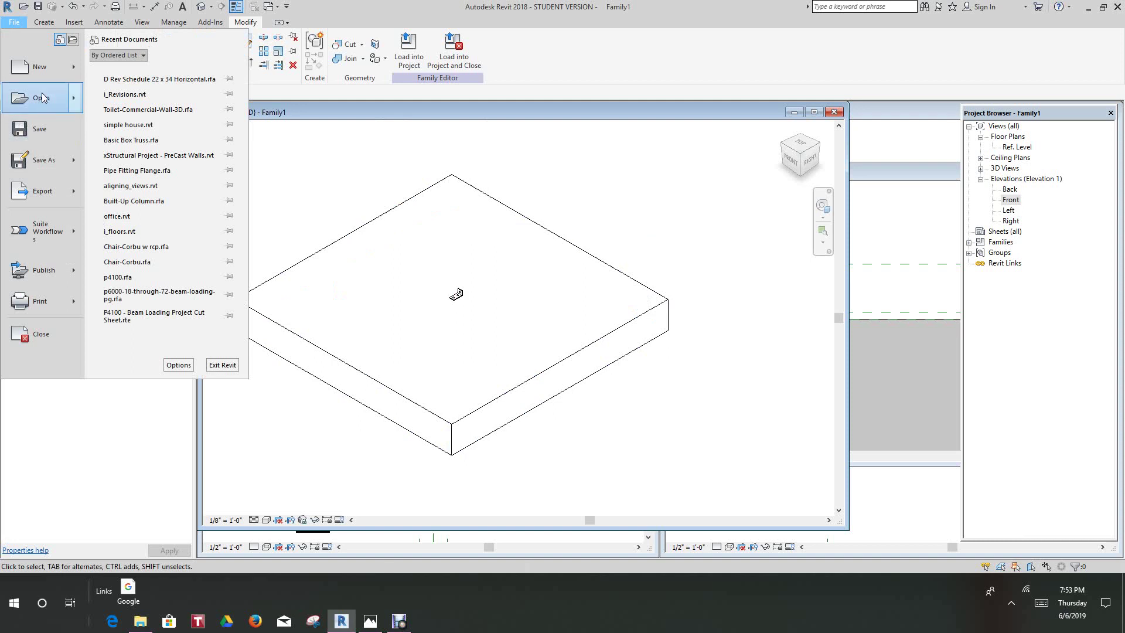
{"action": "mouse_move", "coordinate": [43, 96]}
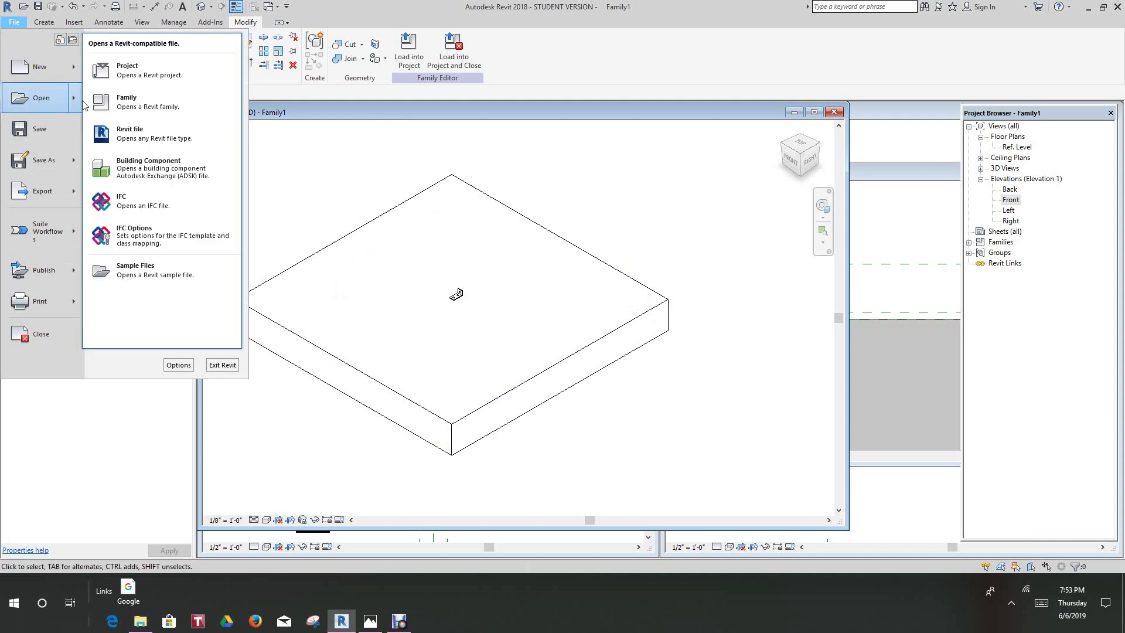
{"action": "left_click", "coordinate": [139, 111]}
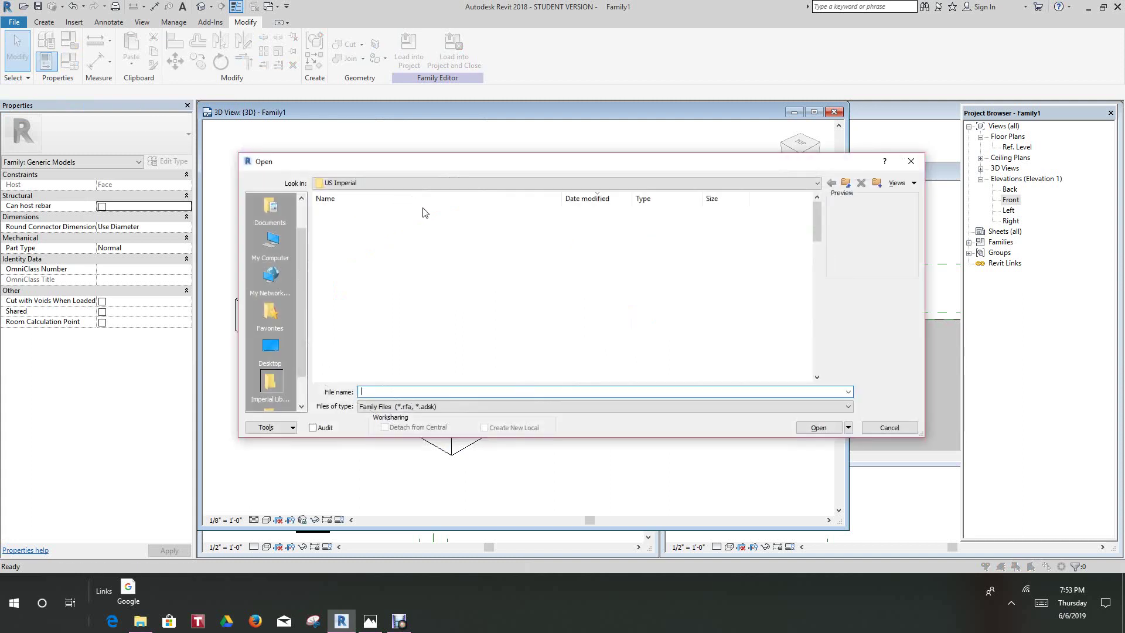
{"action": "left_click", "coordinate": [846, 183]}
{"action": "left_click", "coordinate": [845, 183]}
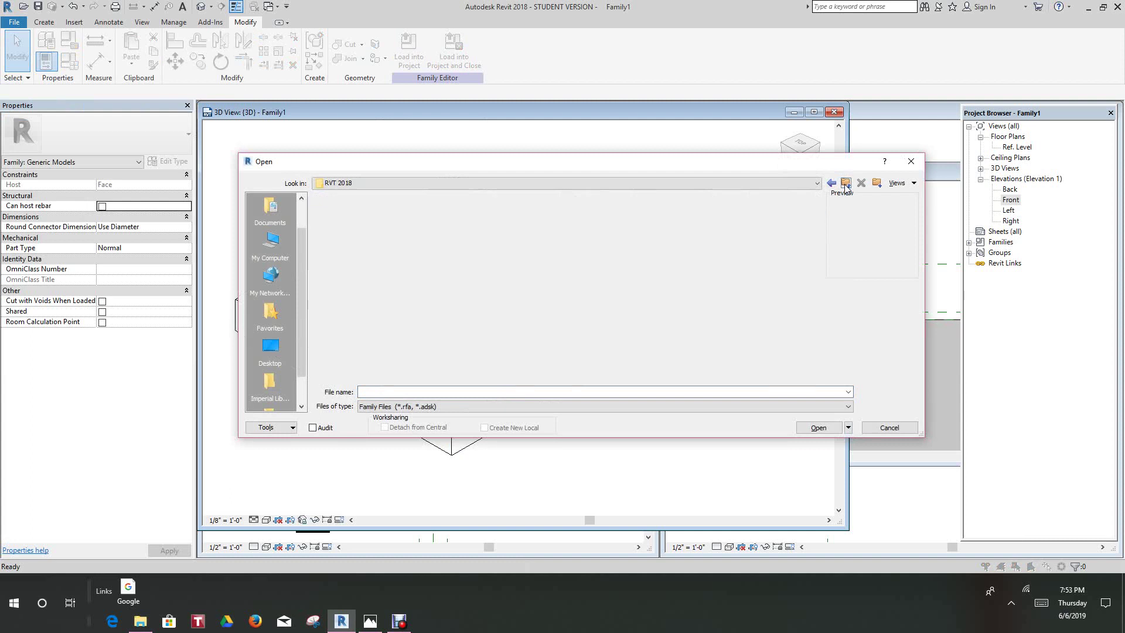
{"action": "left_click", "coordinate": [845, 183]}
{"action": "left_click", "coordinate": [816, 183]}
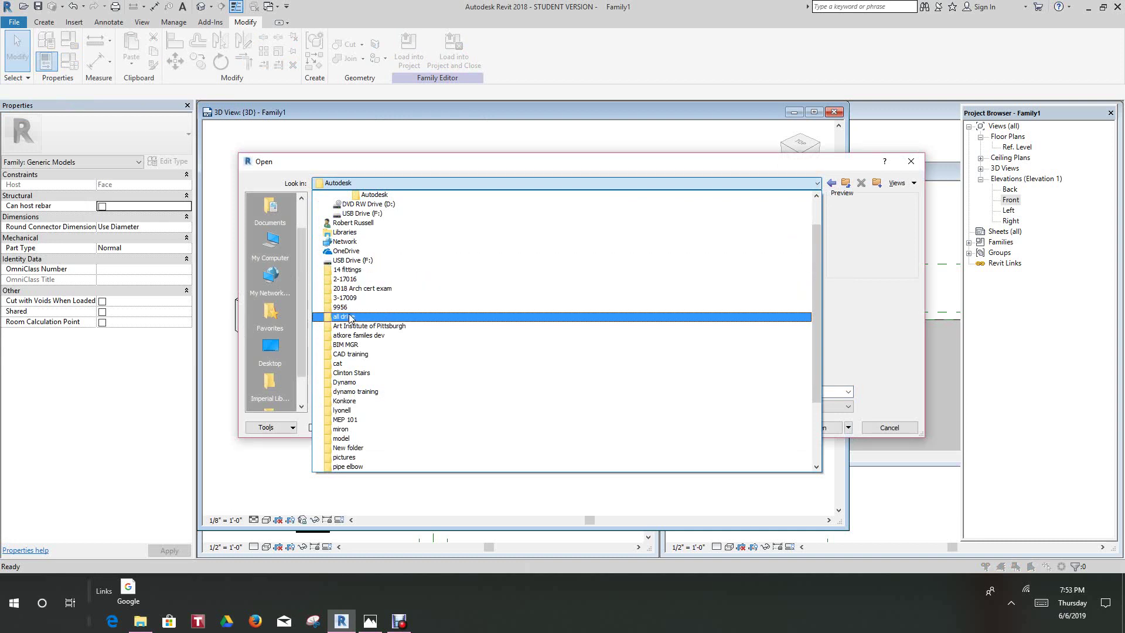
{"action": "left_click", "coordinate": [352, 260]}
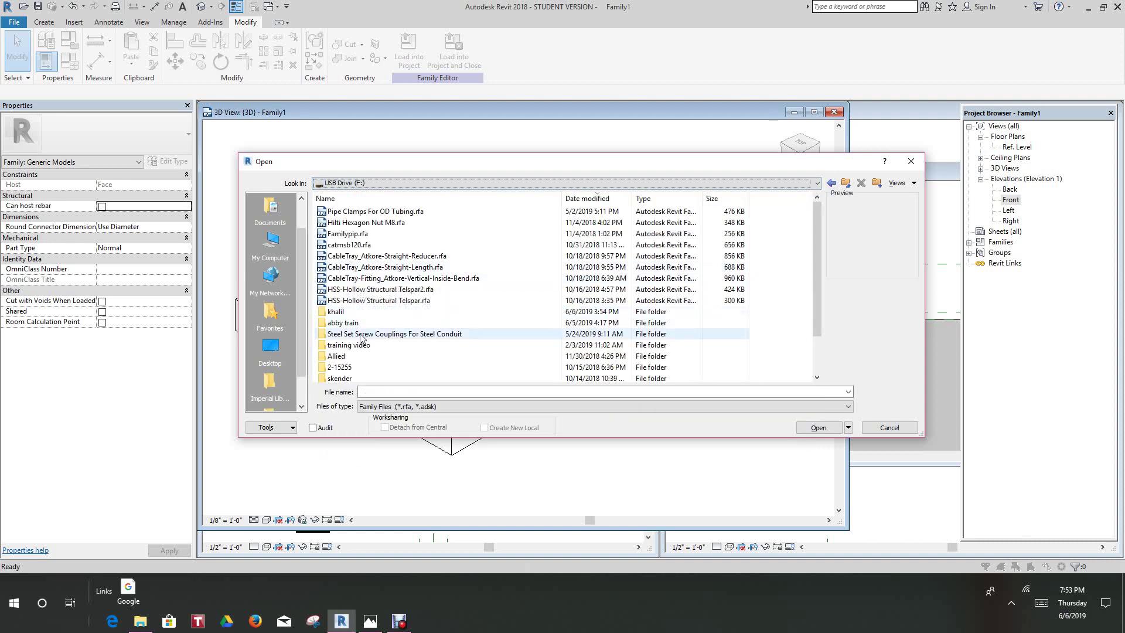
Step: Open the family XHANGER_P1000T.rfa from the USB DISK folder inside all drive
{"action": "scroll", "coordinate": [360, 346], "scroll_direction": "down", "scroll_amount": 2}
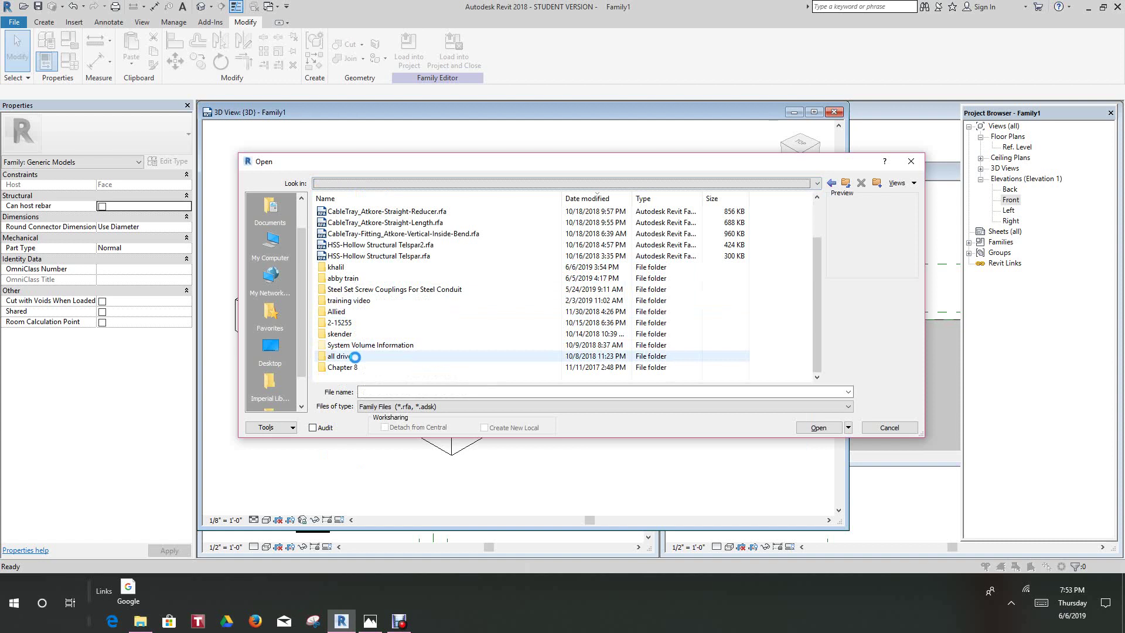
{"action": "scroll", "coordinate": [355, 357], "scroll_direction": "up", "scroll_amount": 2}
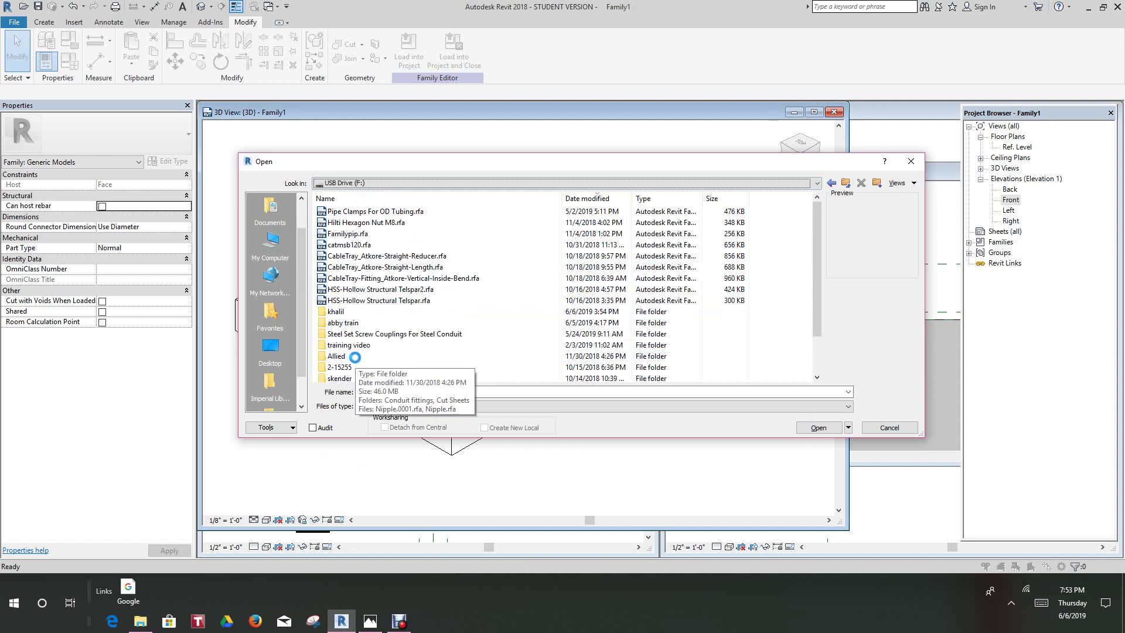
{"action": "scroll", "coordinate": [355, 357], "scroll_direction": "down", "scroll_amount": 2}
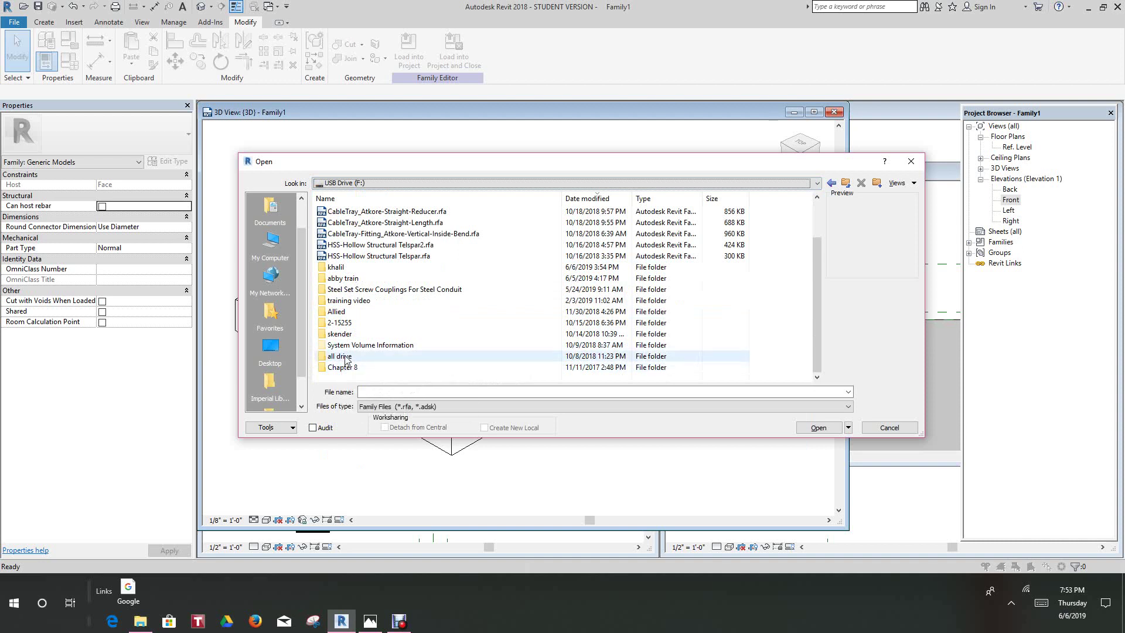
{"action": "double_click", "coordinate": [346, 357]}
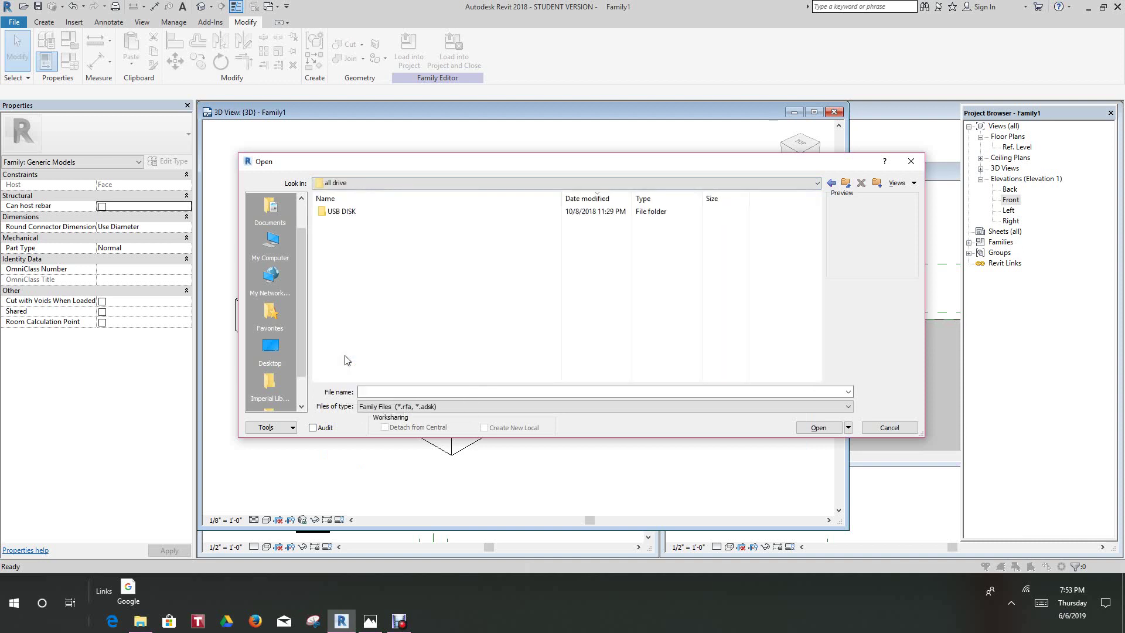
{"action": "double_click", "coordinate": [340, 212]}
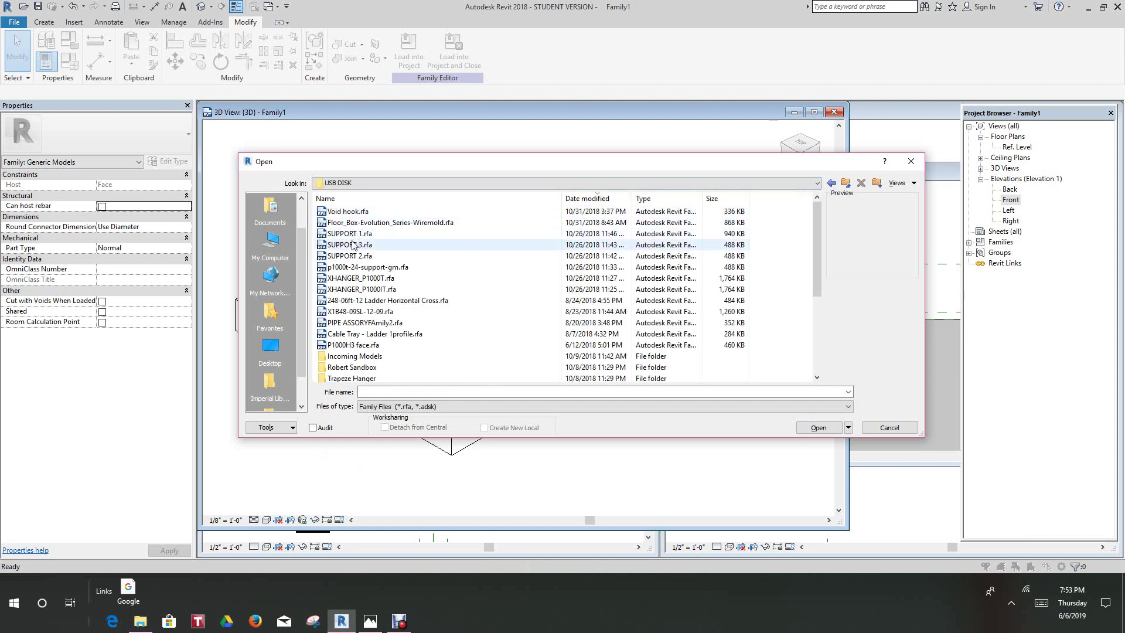
{"action": "double_click", "coordinate": [352, 279]}
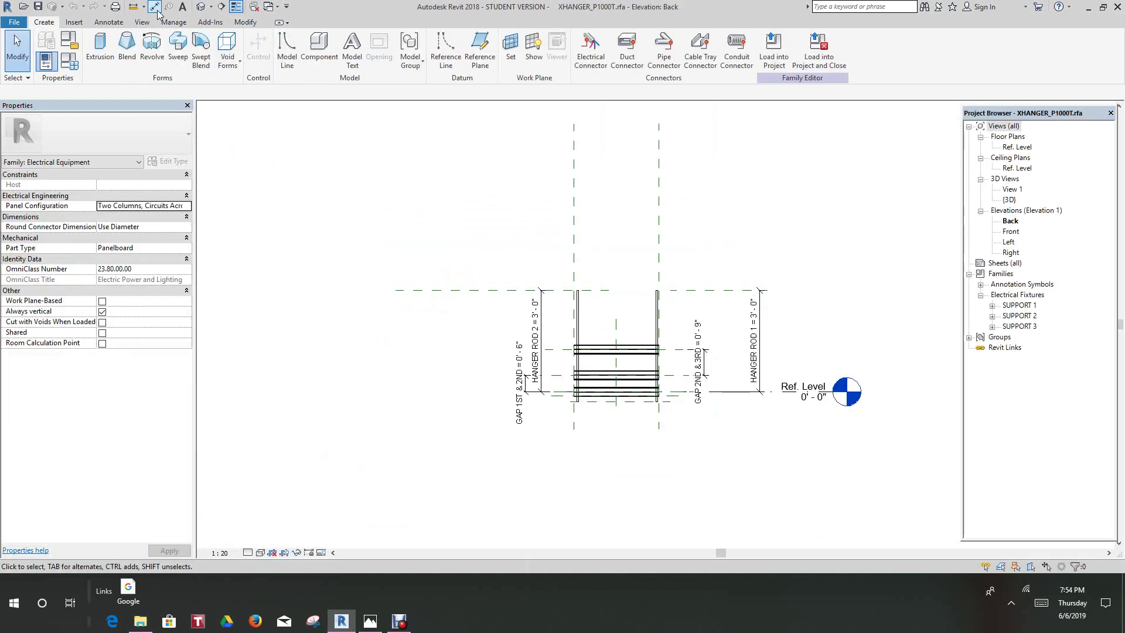
Step: Open the hanger family's default 3D view, tile all open views and fit their contents
{"action": "left_click", "coordinate": [202, 7]}
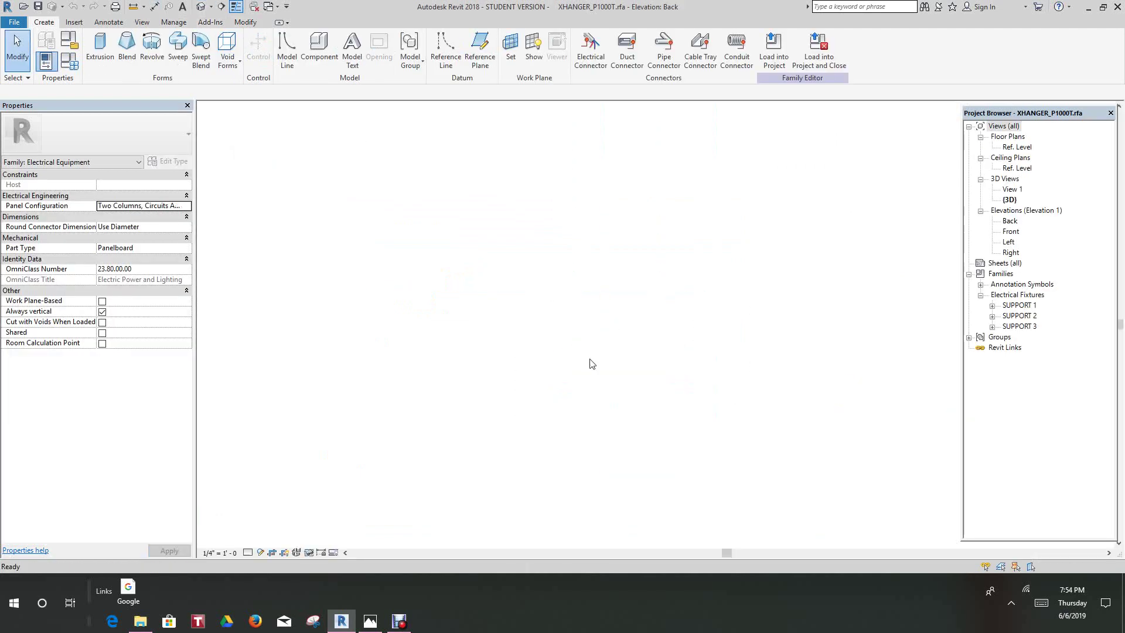
{"action": "key", "text": "Escape"}
{"action": "key", "text": "w"}
{"action": "key", "text": "t"}
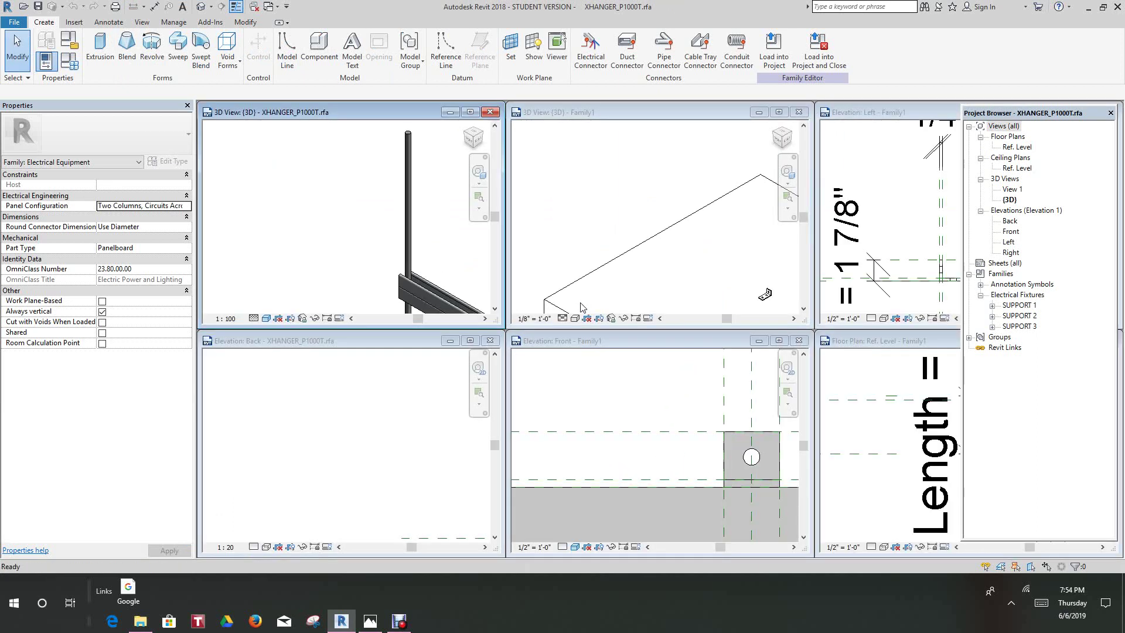
{"action": "key", "text": "z"}
{"action": "key", "text": "a"}
{"action": "scroll", "coordinate": [647, 210], "scroll_direction": "up", "scroll_amount": 5}
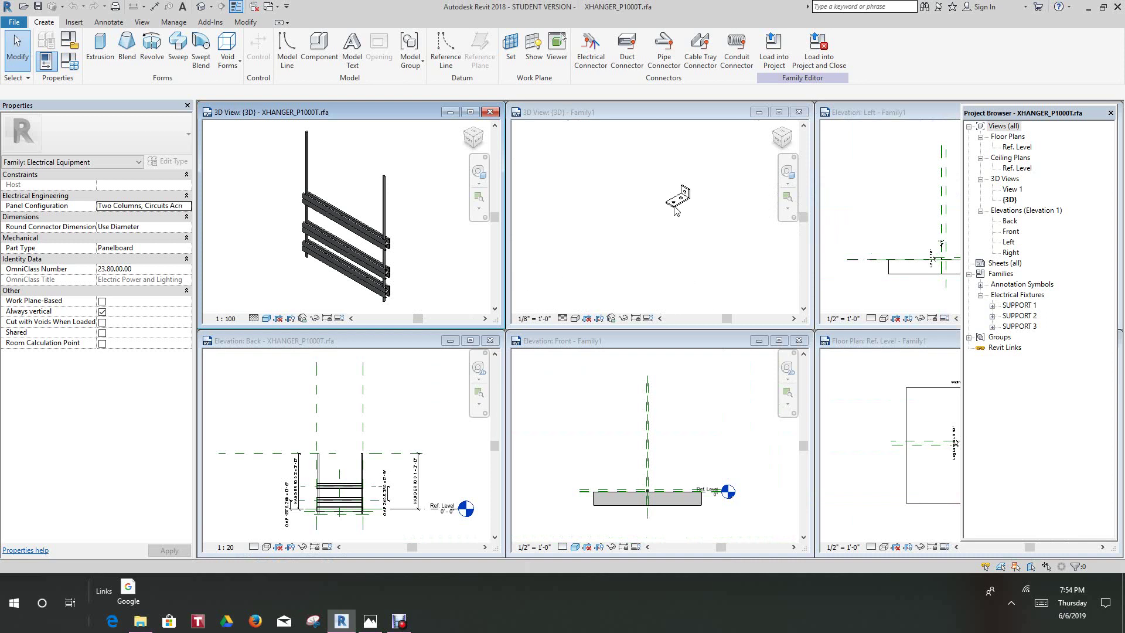
Step: Load the corner angle family into XHANGER_P1000T.rfa and activate the hanger's 3D view for placement
{"action": "left_click", "coordinate": [678, 221]}
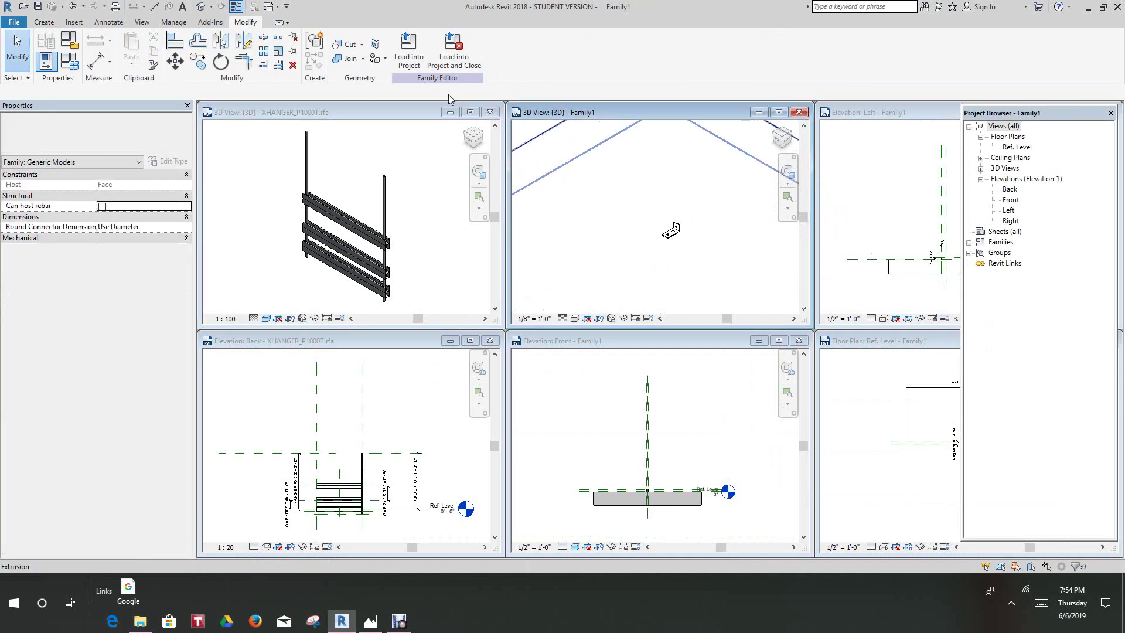
{"action": "left_click", "coordinate": [411, 68]}
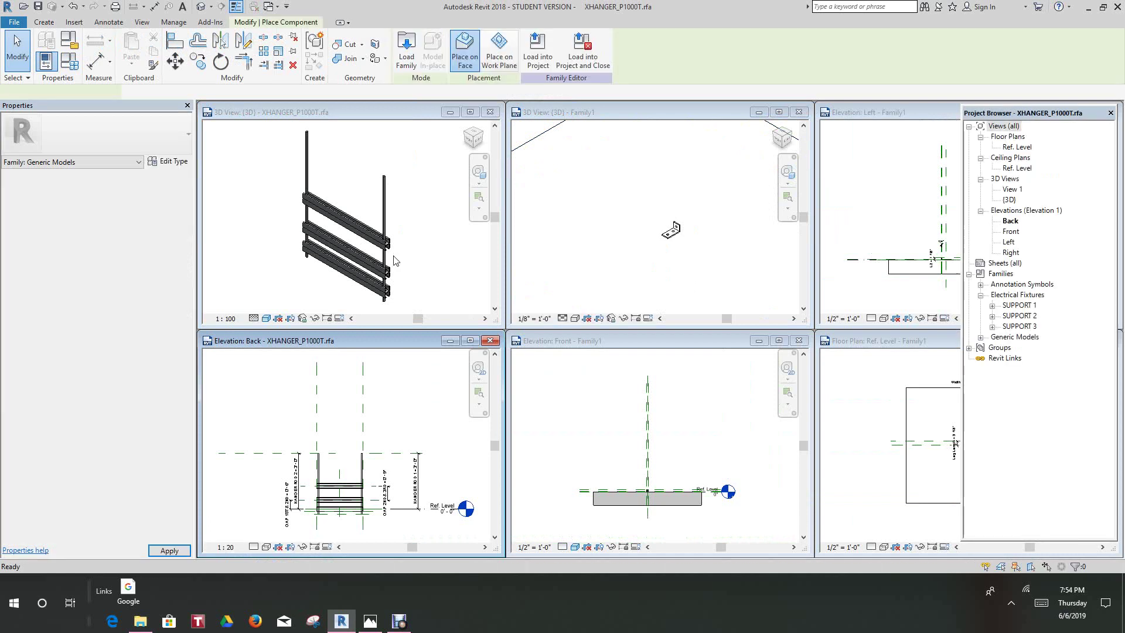
{"action": "scroll", "coordinate": [384, 236], "scroll_direction": "up", "scroll_amount": 3}
{"action": "left_click", "coordinate": [434, 232]}
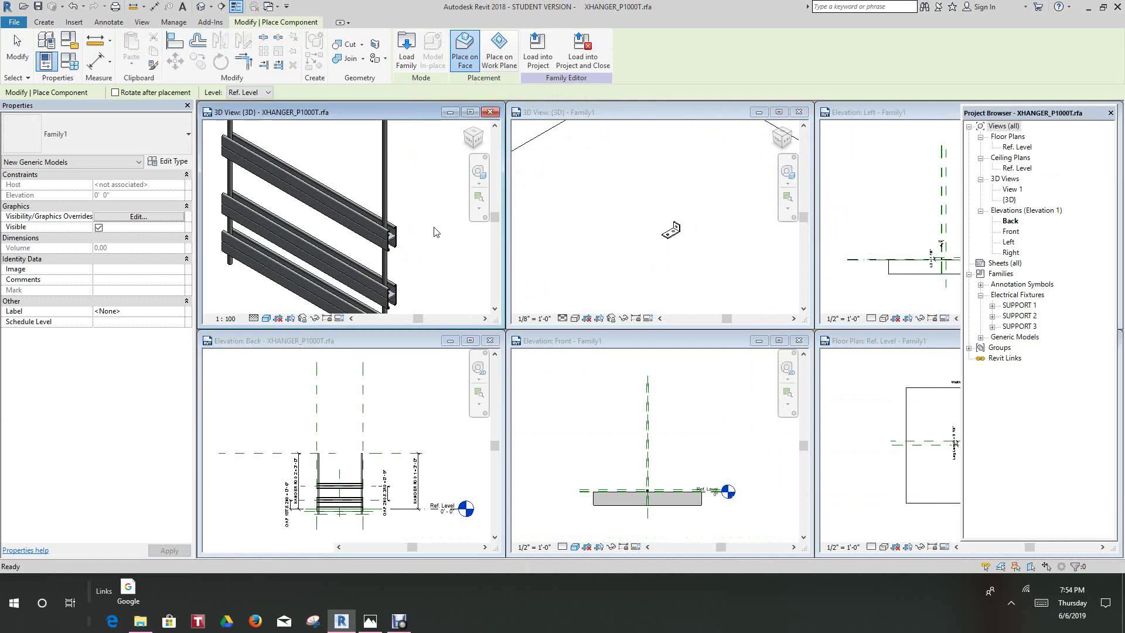
Step: Place the corner angle on the outer face of a hanger strut near its end, and rotate it to lie along the strut
{"action": "scroll", "coordinate": [369, 236], "scroll_direction": "up", "scroll_amount": 2}
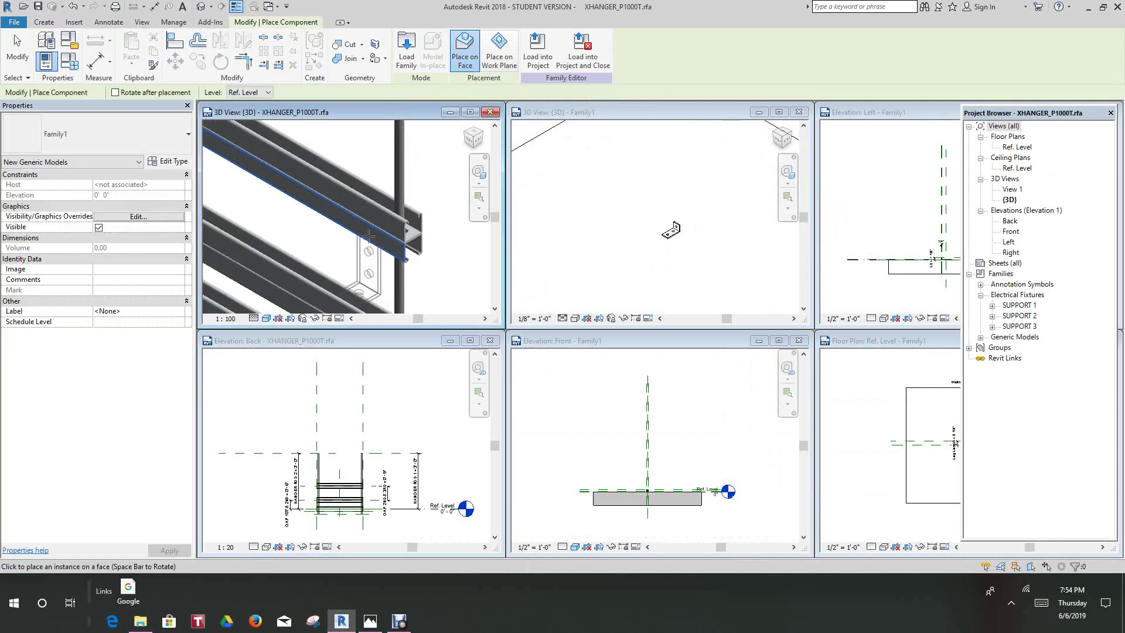
{"action": "scroll", "coordinate": [331, 216], "scroll_direction": "down", "scroll_amount": 2}
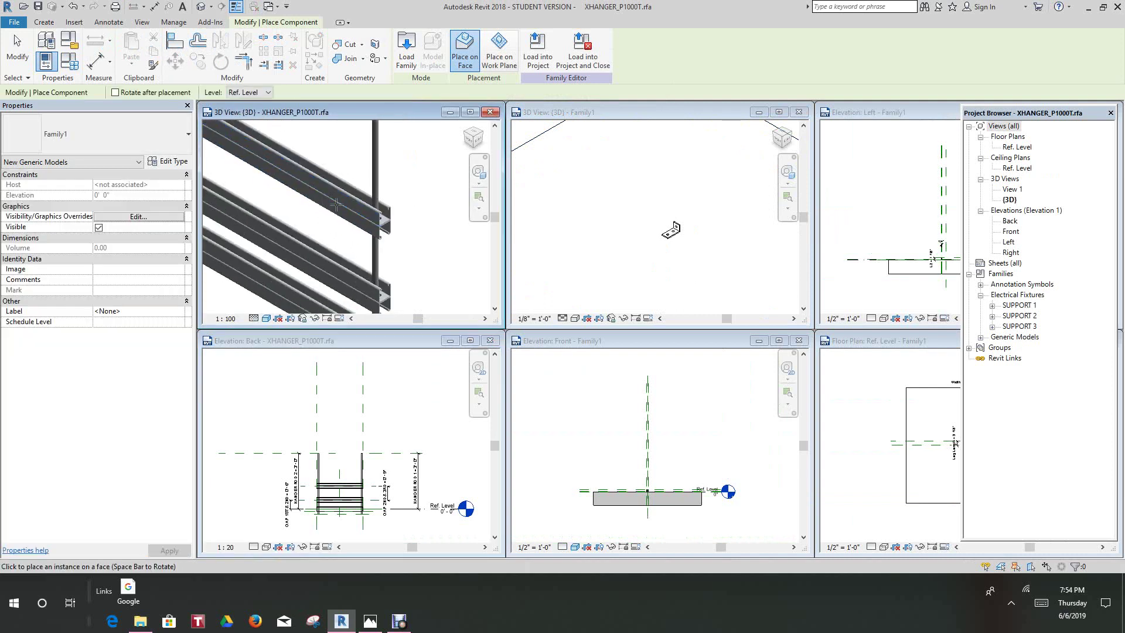
{"action": "left_click", "coordinate": [337, 199]}
{"action": "scroll", "coordinate": [332, 264], "scroll_direction": "up", "scroll_amount": 2}
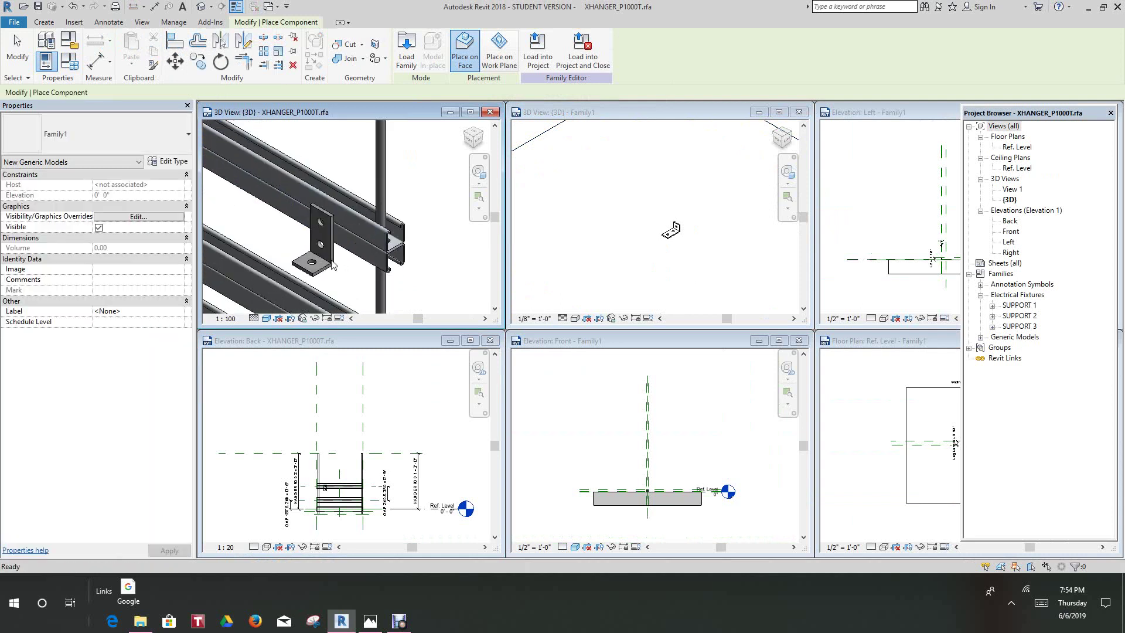
{"action": "key", "text": "Escape"}
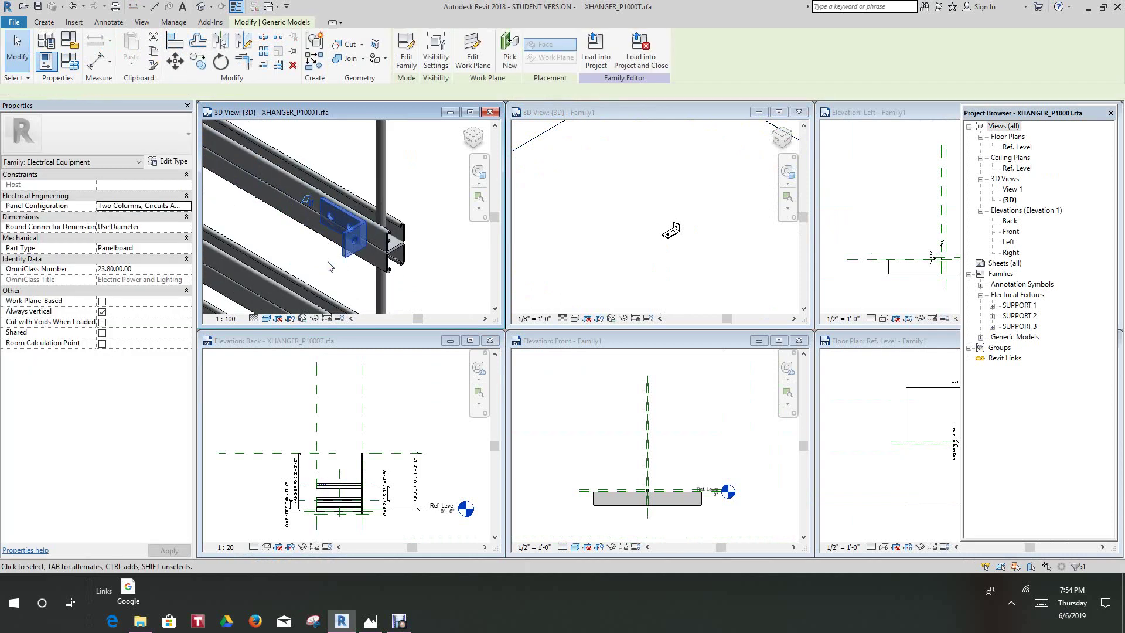
{"action": "middle_click_drag", "start_coordinate": [436, 266], "coordinate": [456, 278]}
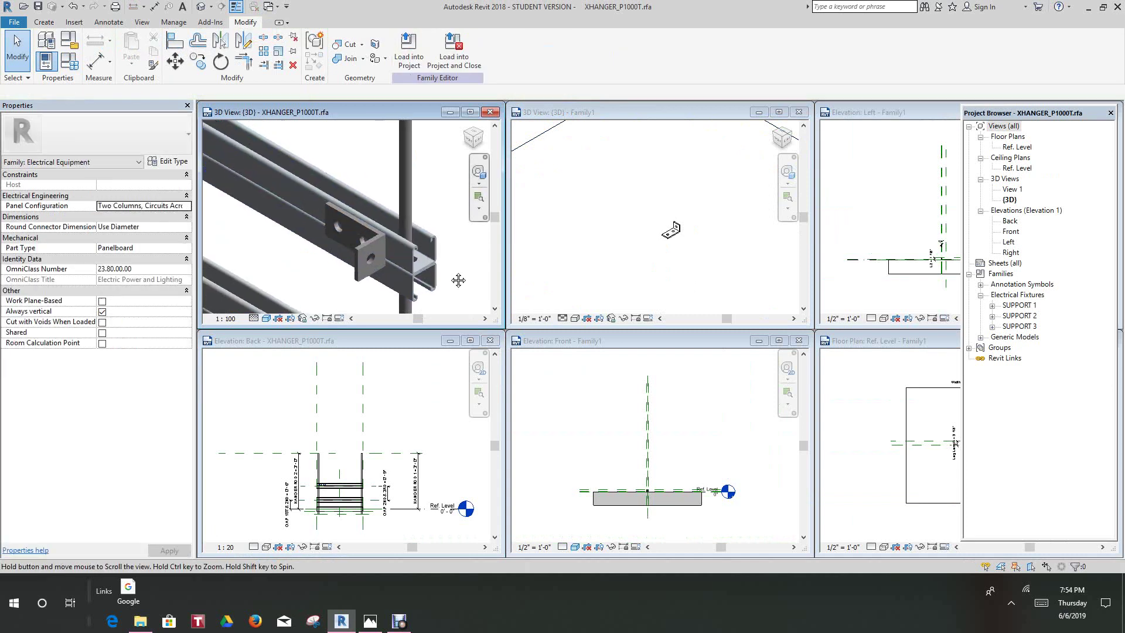
{"action": "scroll", "coordinate": [399, 223], "scroll_direction": "up", "scroll_amount": 3}
{"action": "scroll", "coordinate": [386, 212], "scroll_direction": "down", "scroll_amount": 3}
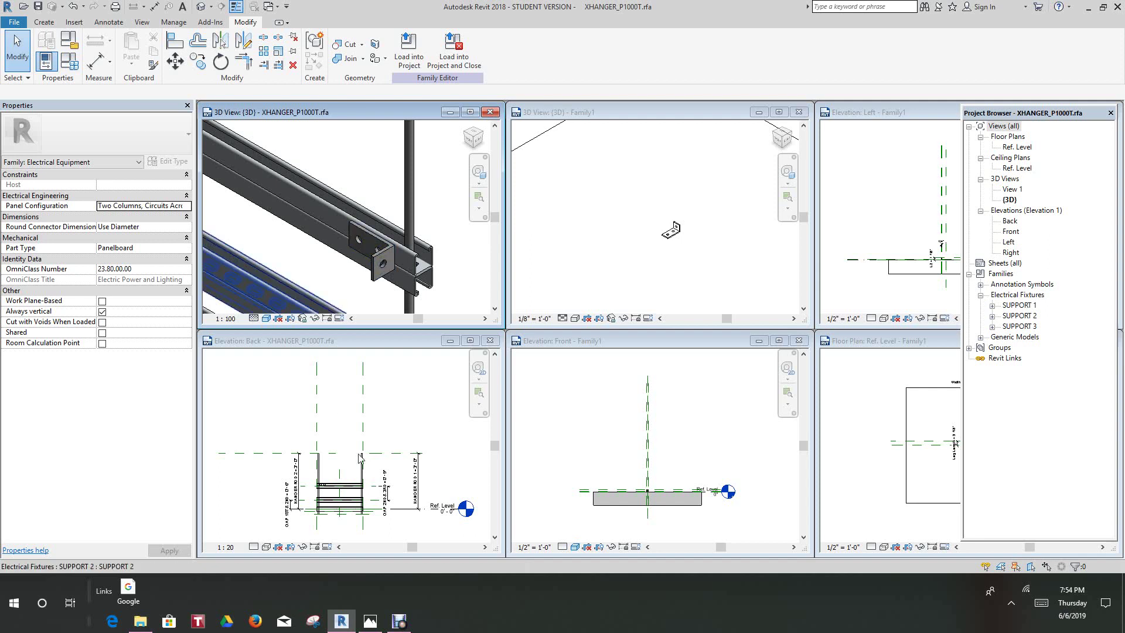
{"action": "left_click", "coordinate": [399, 619]}
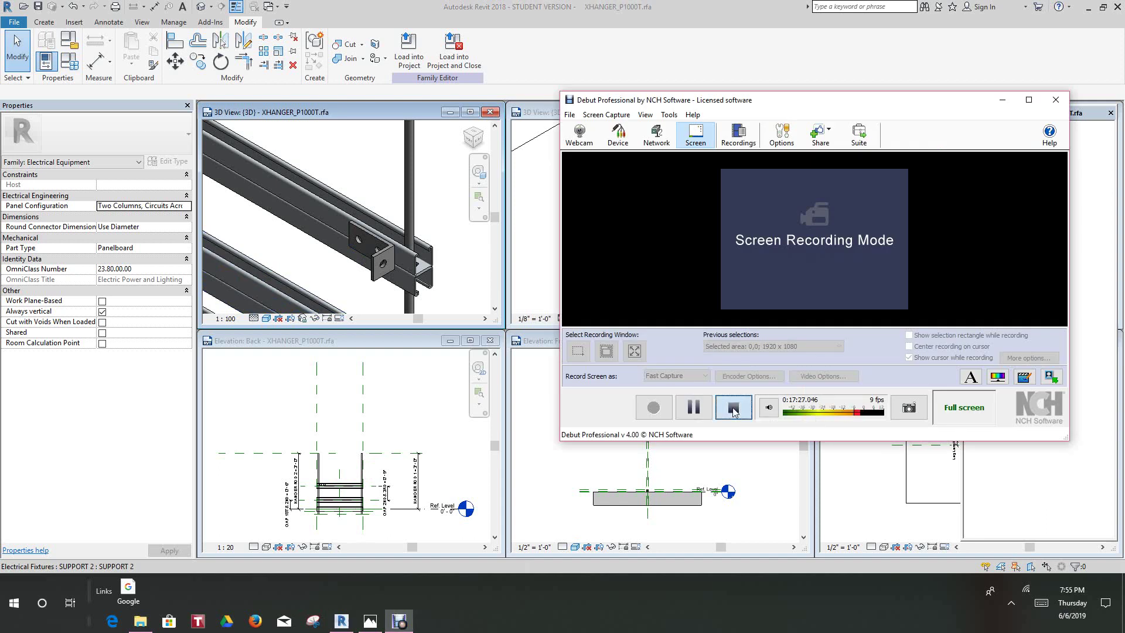